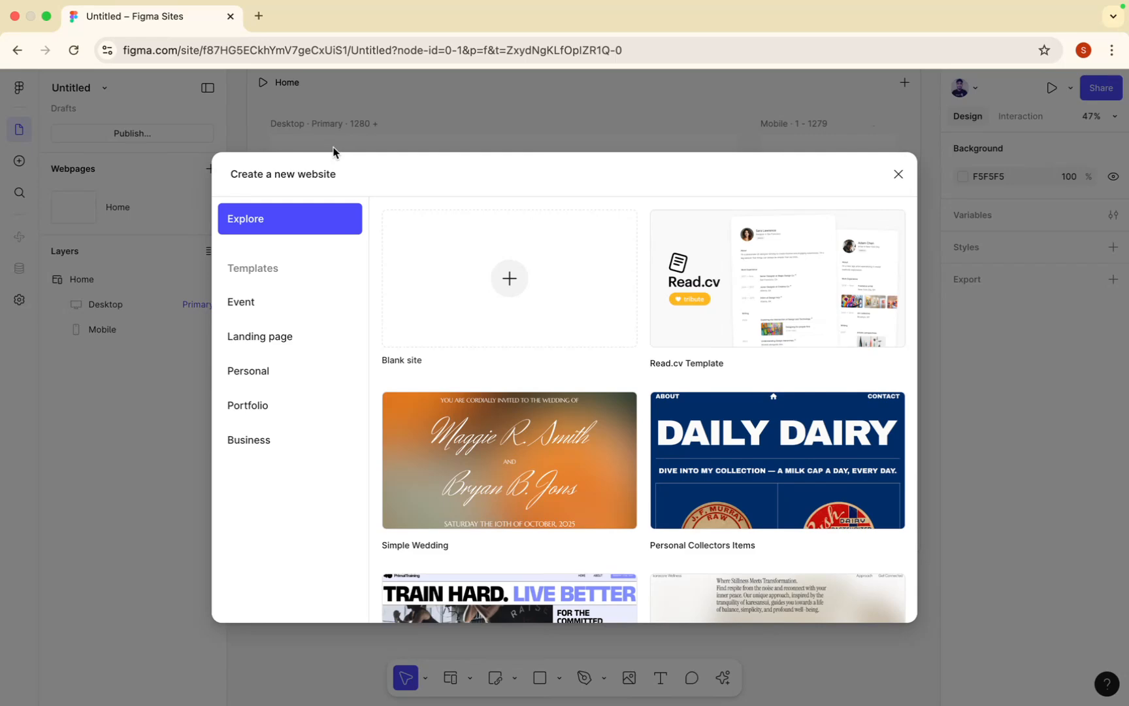
# Step: Browse the Explore, Event and Landing page website templates and close the template chooser without picking one
pyautogui.moveTo(712, 318)
pyautogui.scroll(-5, 645, 317)
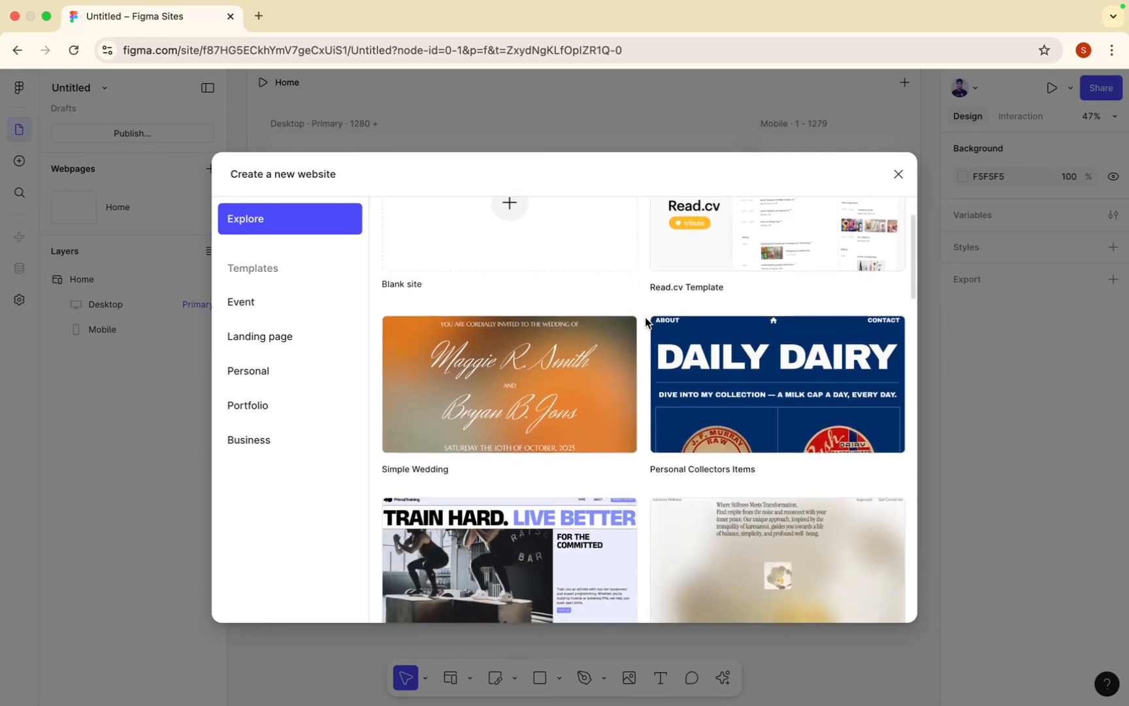
pyautogui.scroll(-3, 645, 316)
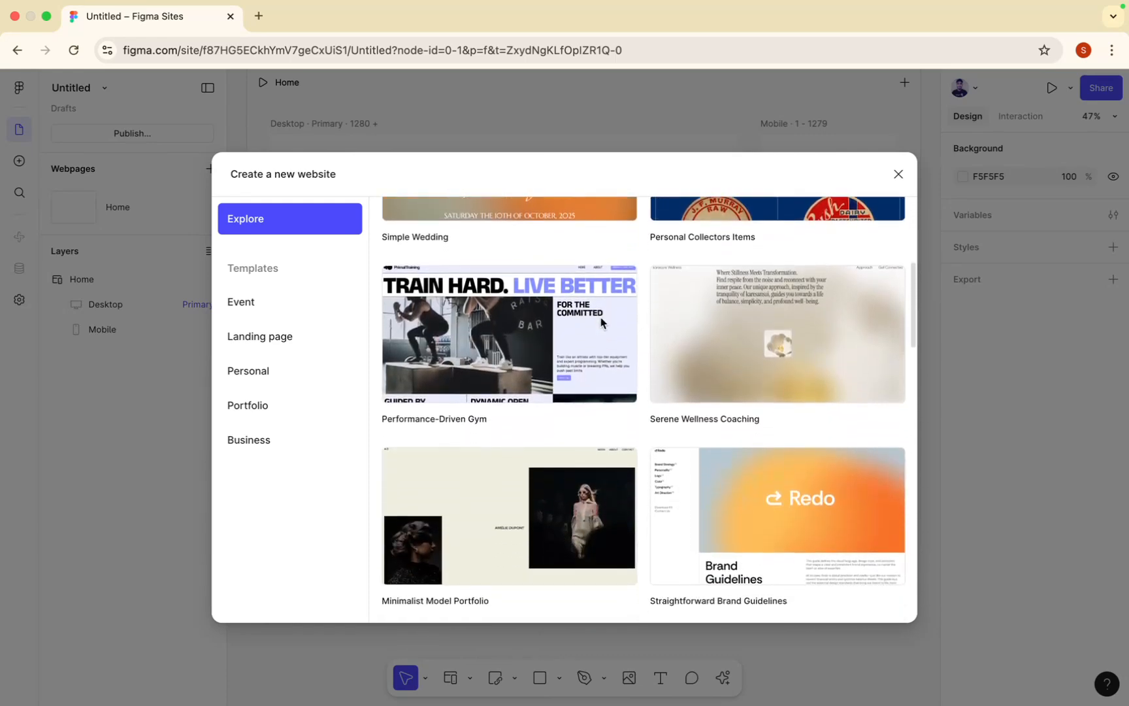
pyautogui.moveTo(531, 339)
pyautogui.scroll(-12, 578, 354)
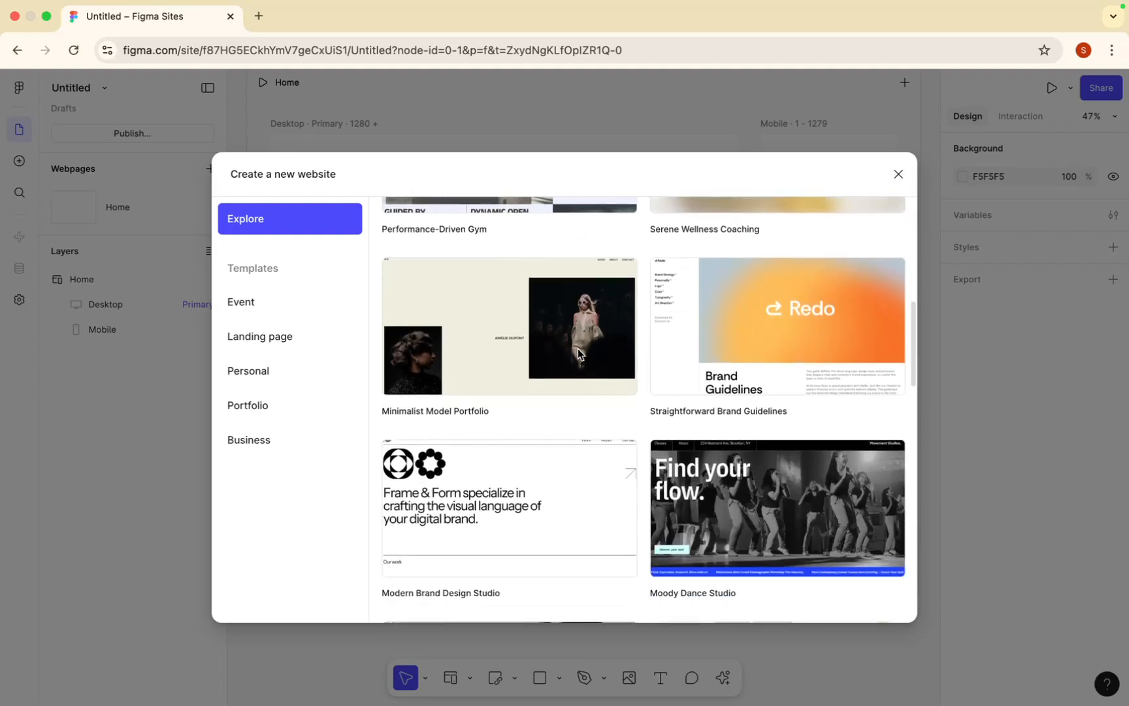
pyautogui.scroll(-7, 578, 354)
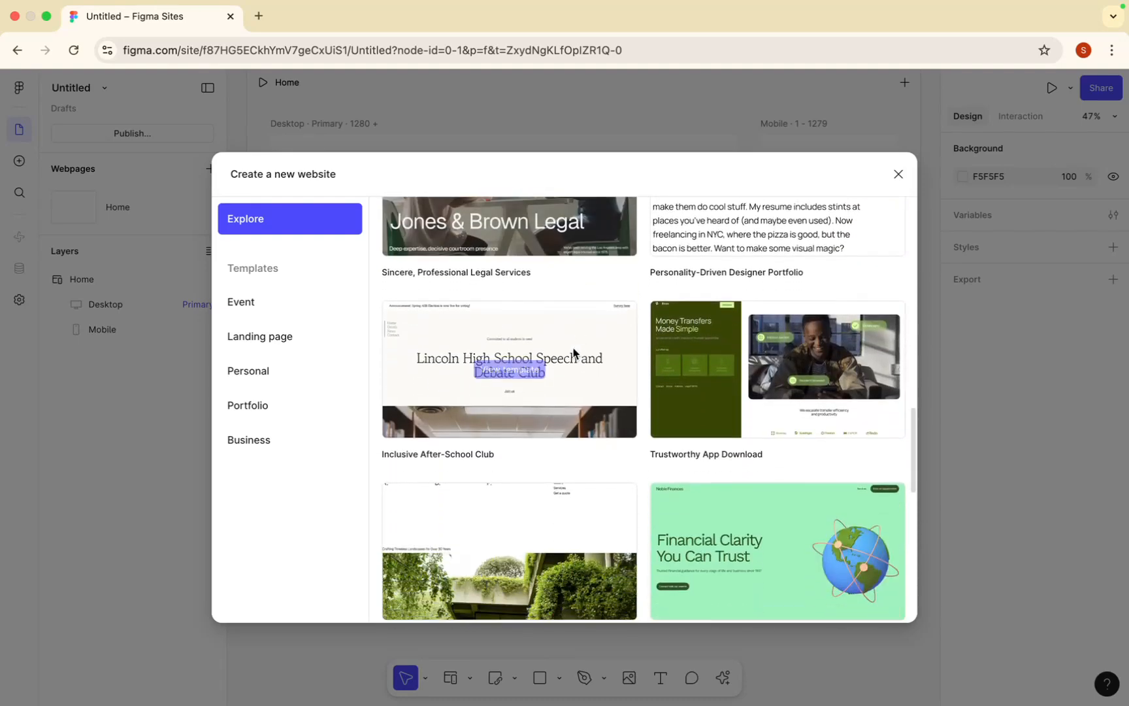
pyautogui.click(257, 303)
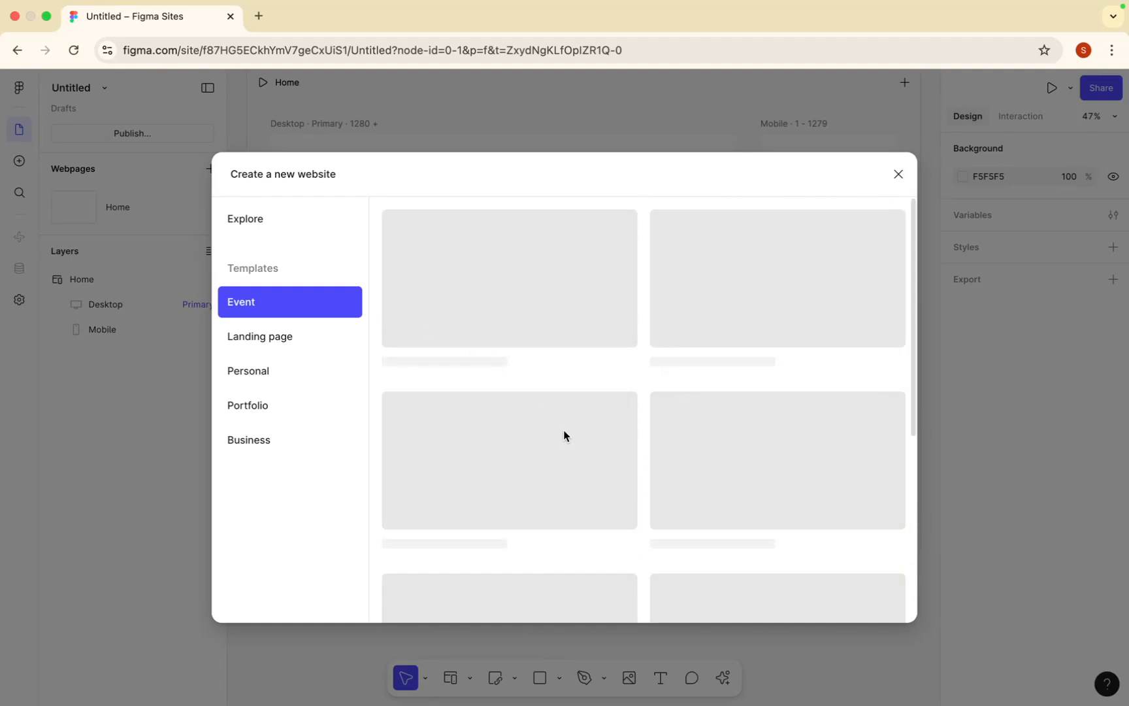
pyautogui.scroll(-4, 563, 436)
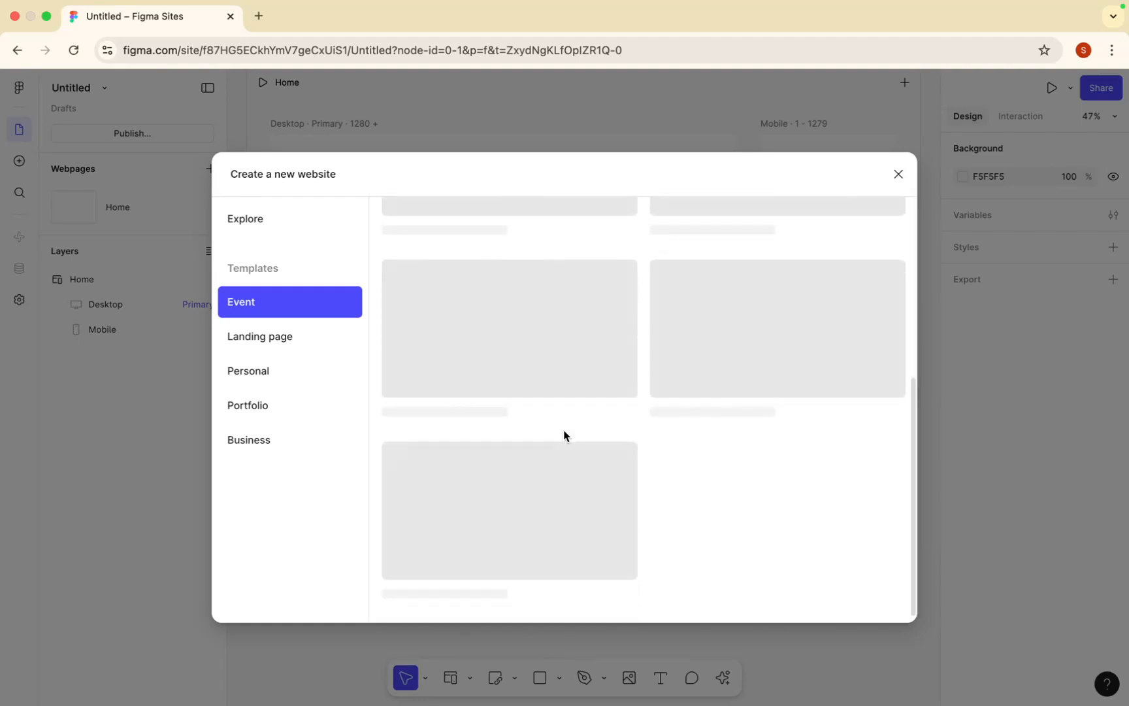
pyautogui.click(312, 343)
# Step: Rename the untitled site file as Figma Sites
pyautogui.scroll(3, 748, 185)
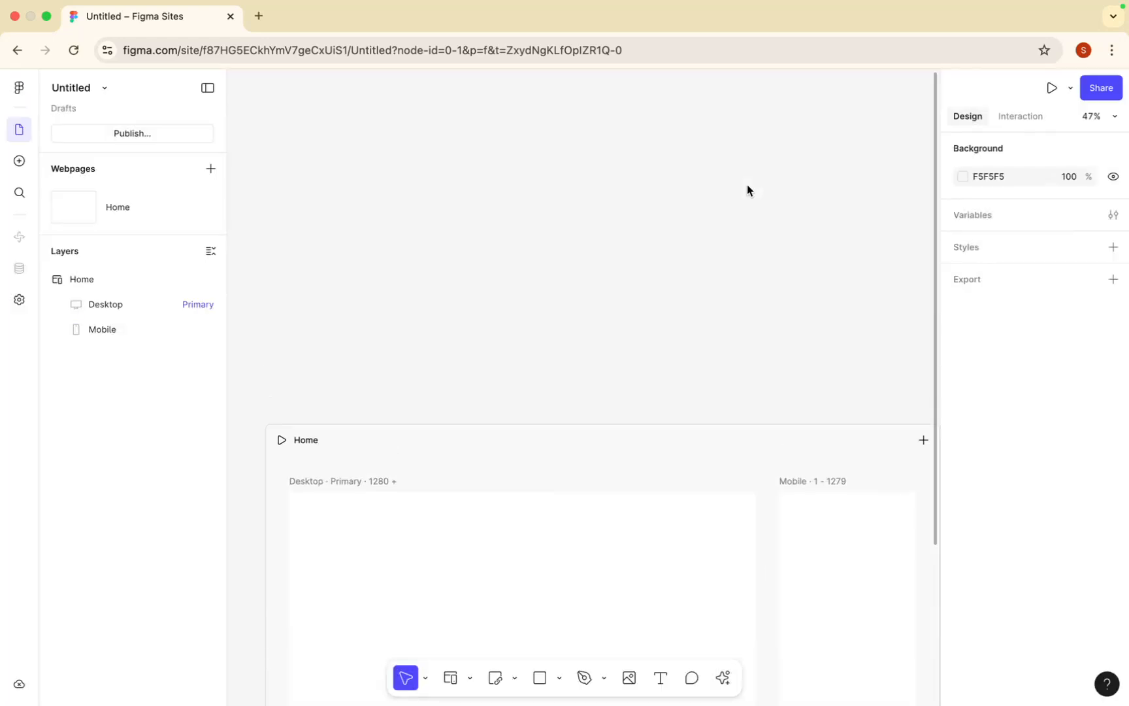
pyautogui.scroll(2, 746, 185)
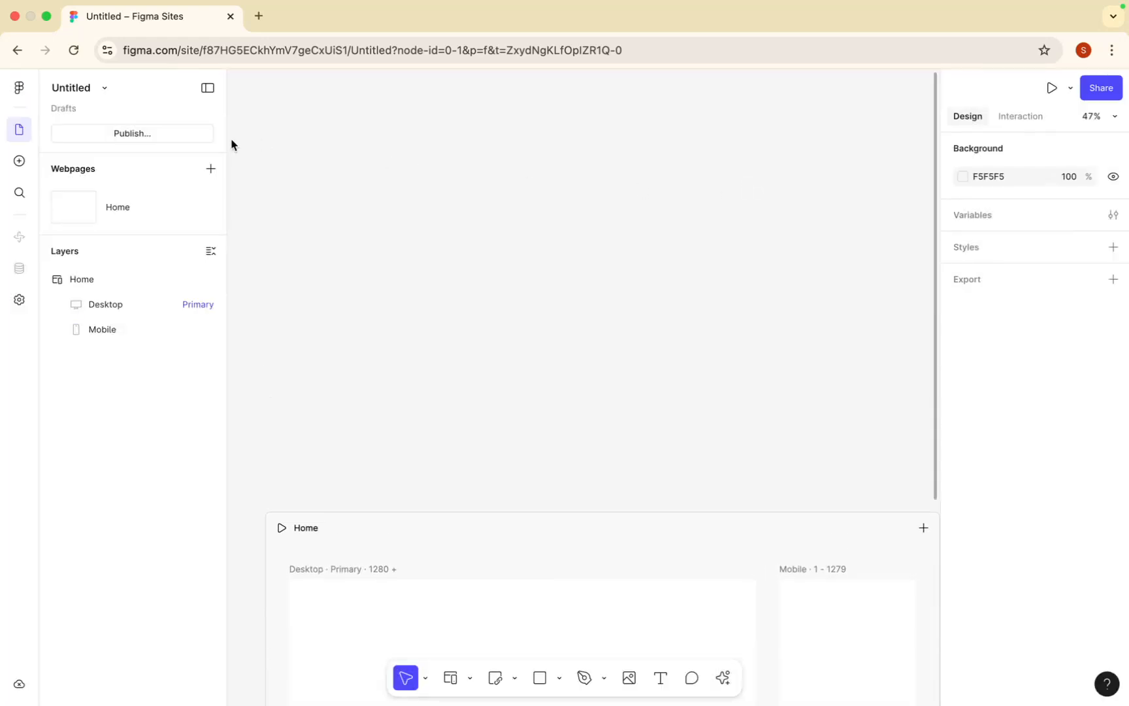
pyautogui.doubleClick(85, 88)
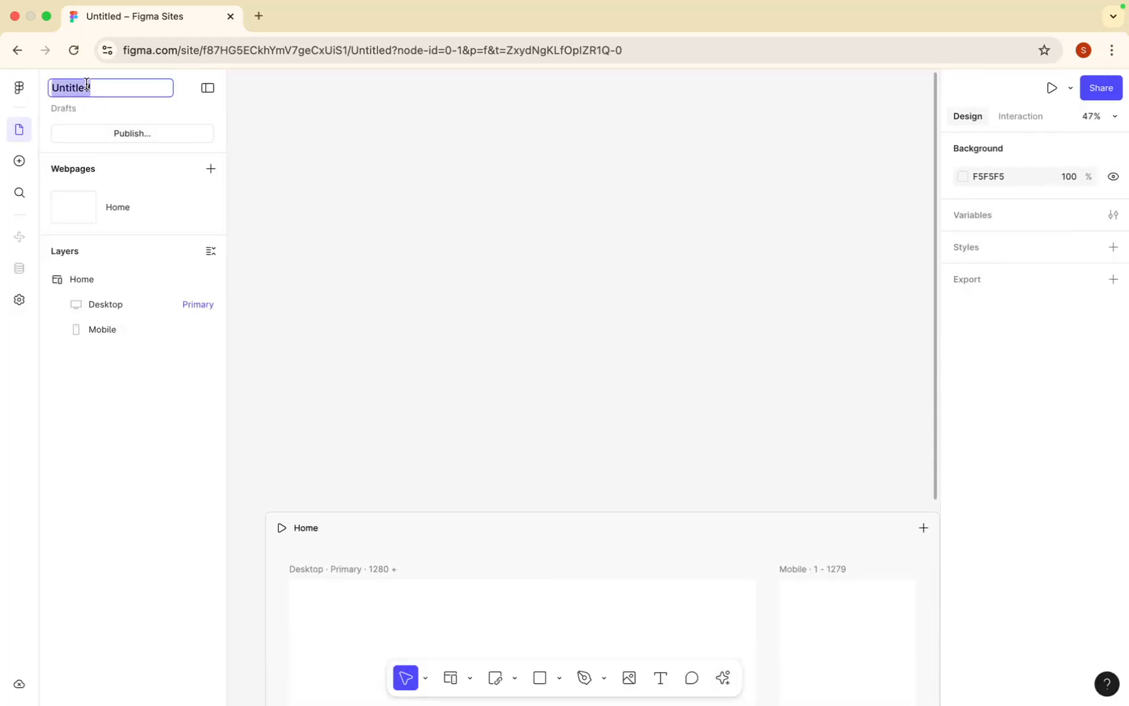
pyautogui.click(290, 231)
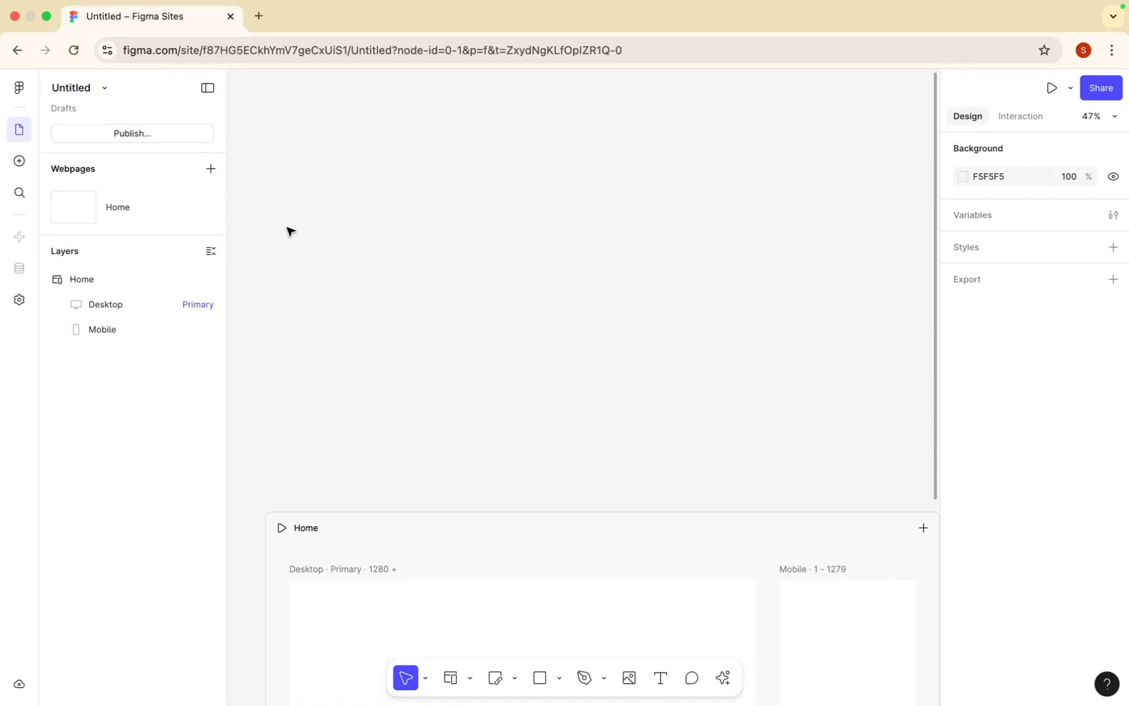
pyautogui.scroll(-10, 287, 229)
pyautogui.scroll(5, 315, 202)
pyautogui.scroll(-5, 315, 202)
pyautogui.click(88, 94)
pyautogui.write('Figm')
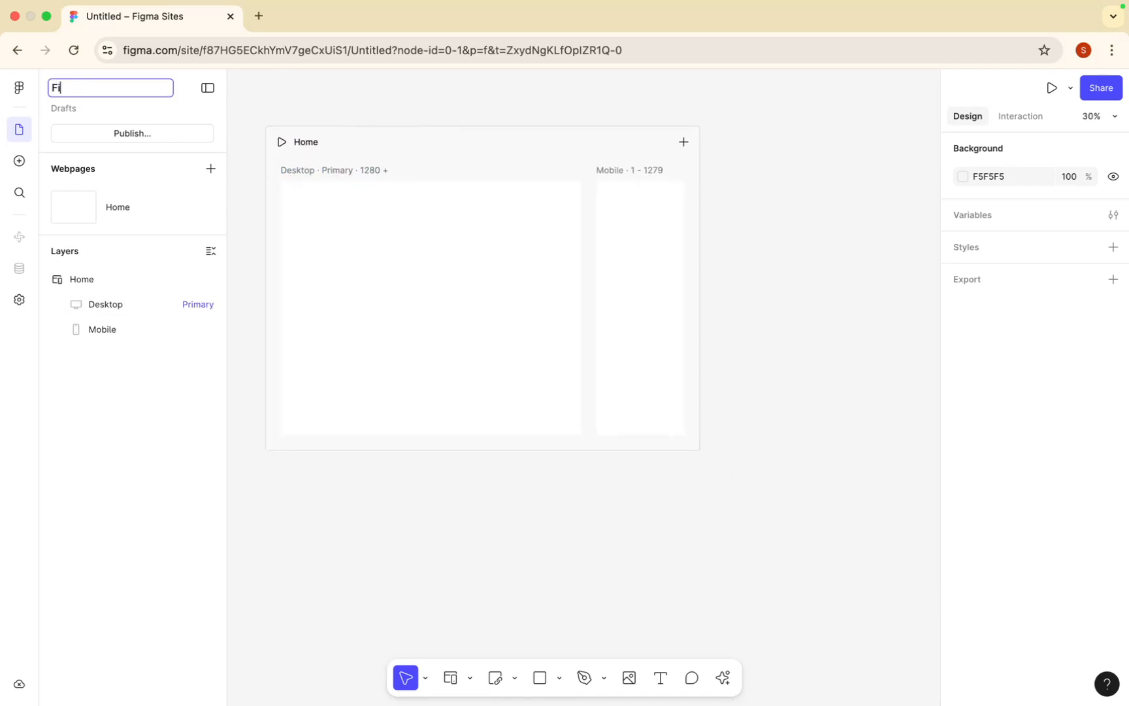
pyautogui.press('BackSpace')
pyautogui.write('ma Sites')
pyautogui.press('Return')
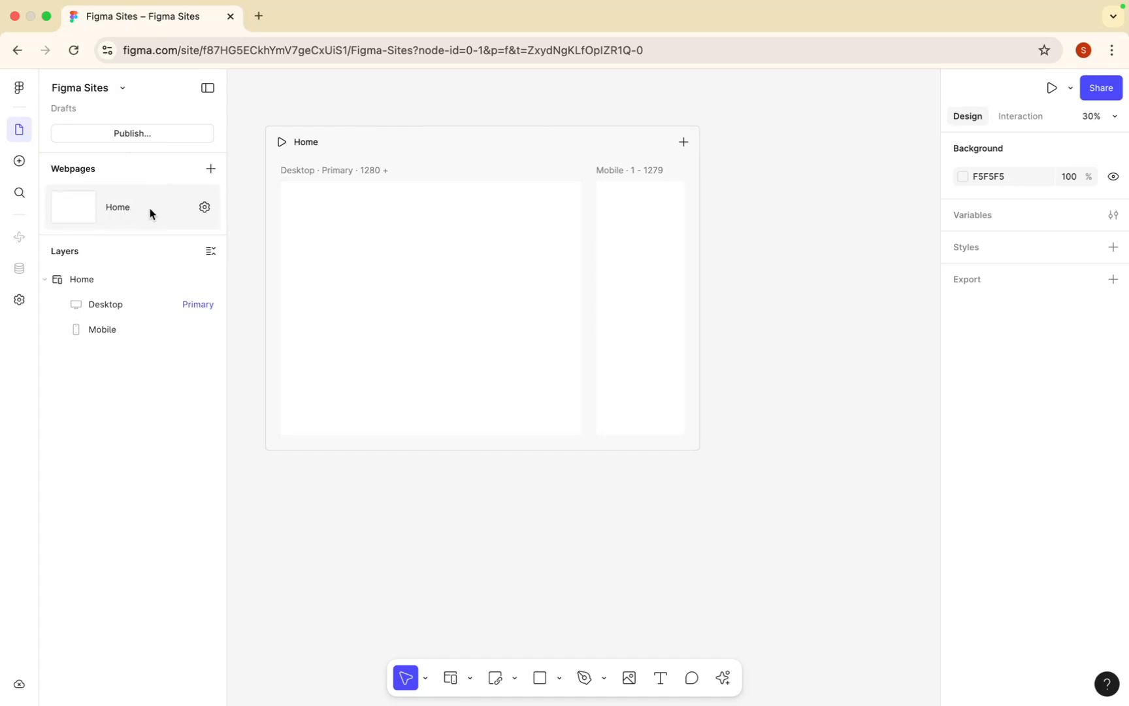
# Step: Add a second webpage to the site and name it About us
pyautogui.click(129, 218)
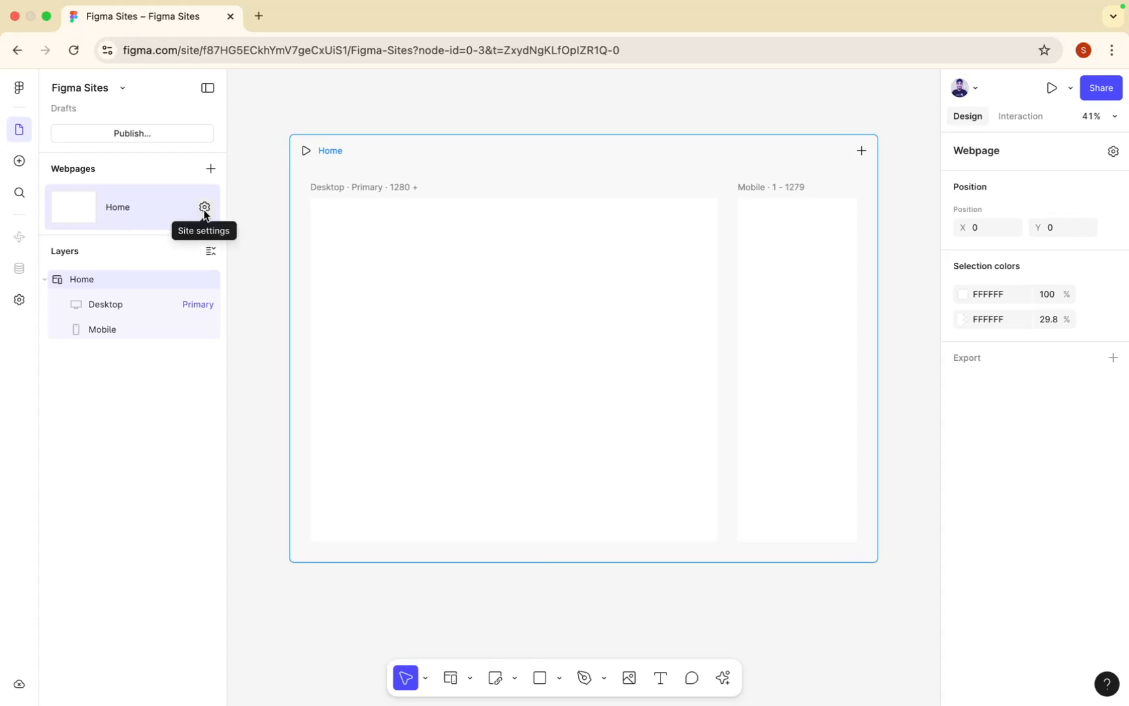
pyautogui.click(210, 169)
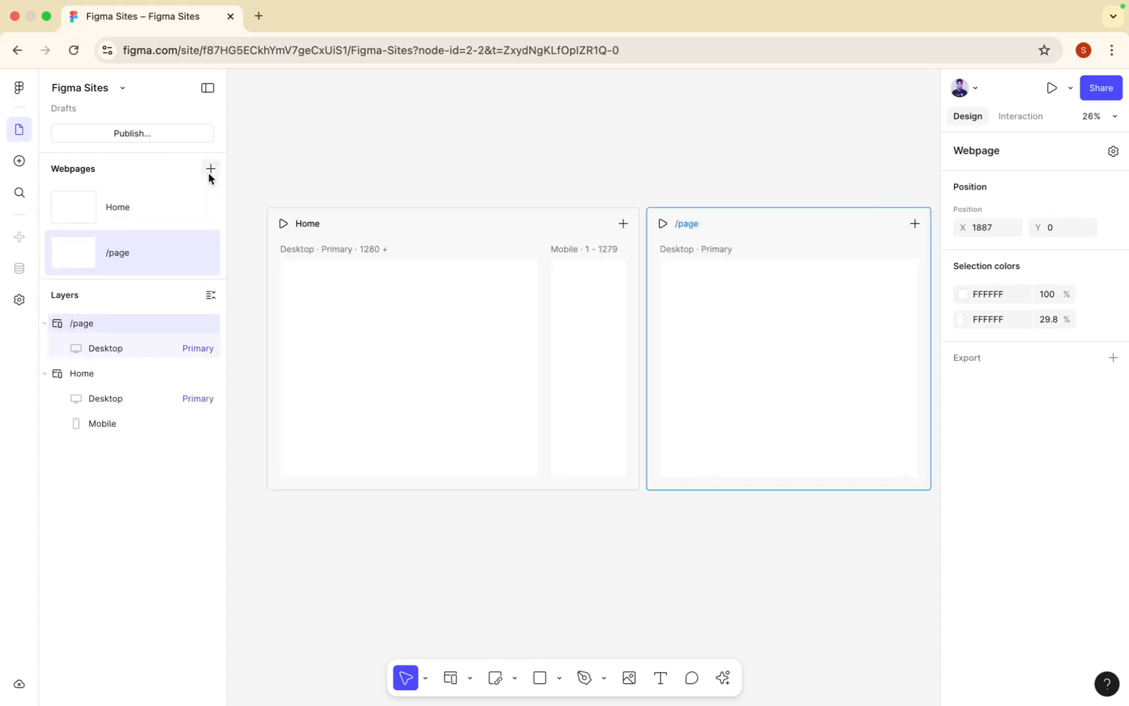
pyautogui.doubleClick(124, 255)
pyautogui.write('About us')
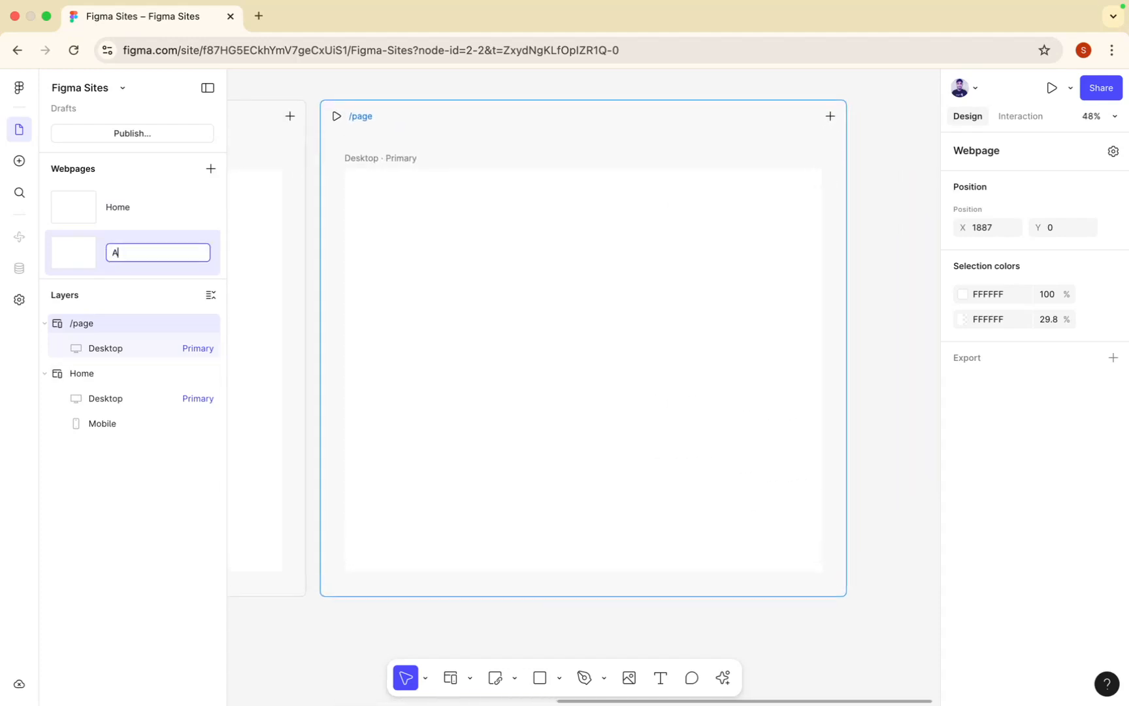
pyautogui.press('Return')
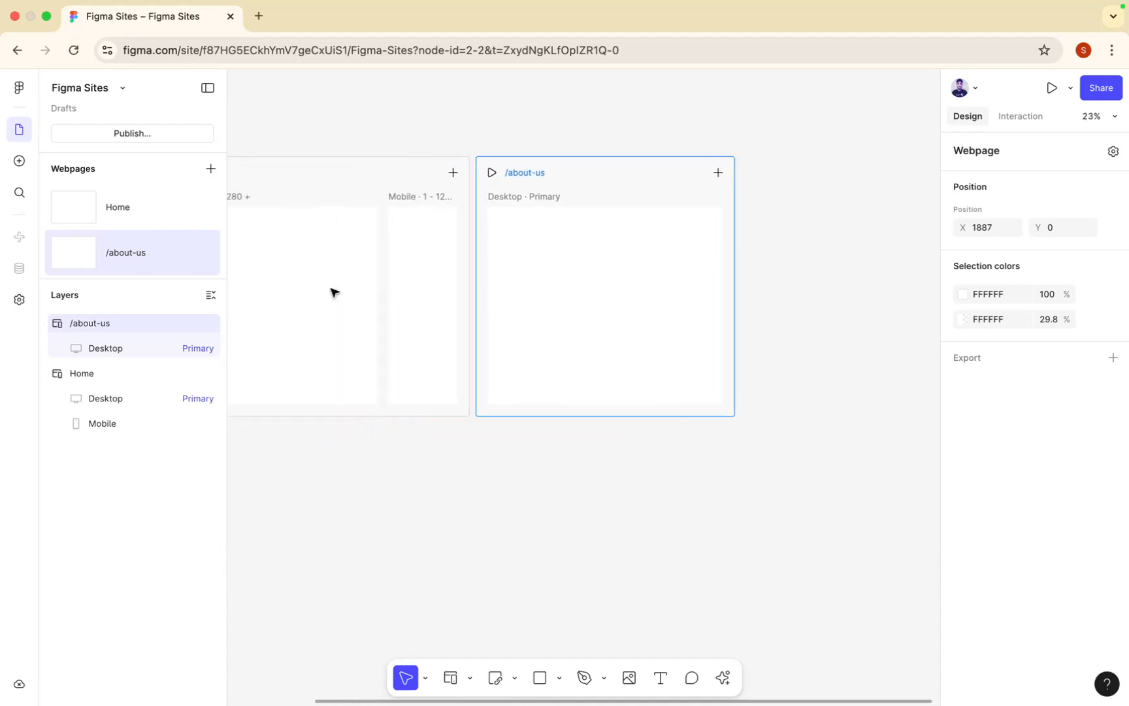
# Step: Review the site settings for the Home and /about-us pages and the general site settings, down to the custom code fields
pyautogui.hscroll(-2, 331, 290)
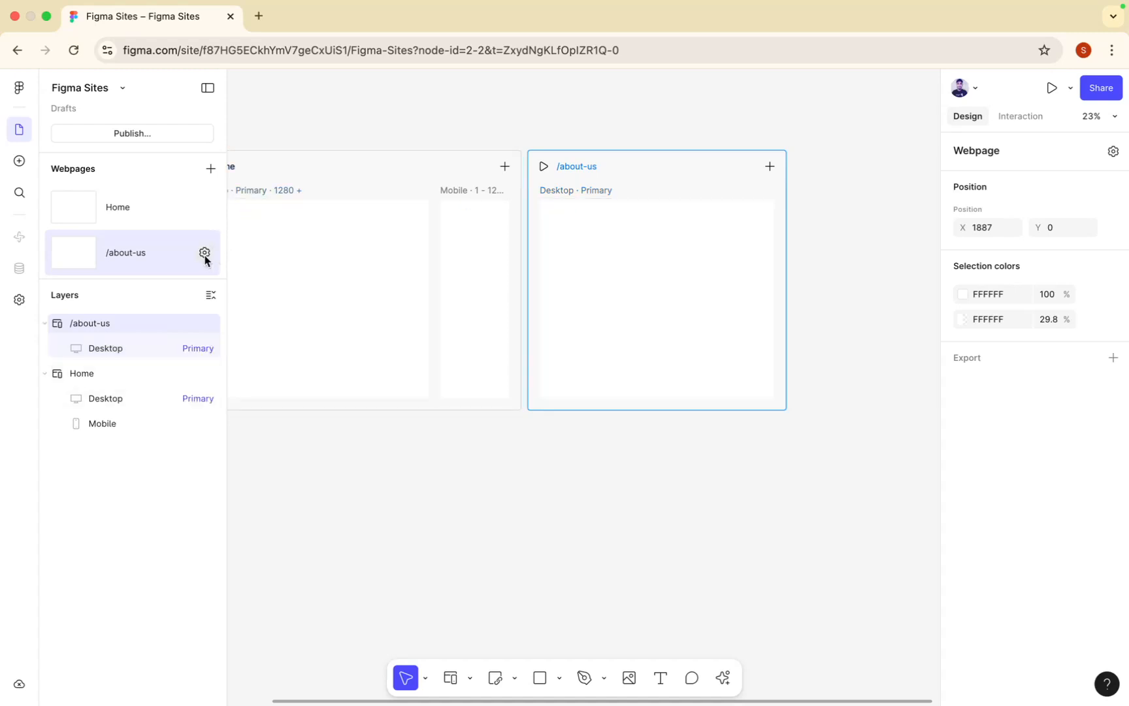
pyautogui.click(205, 206)
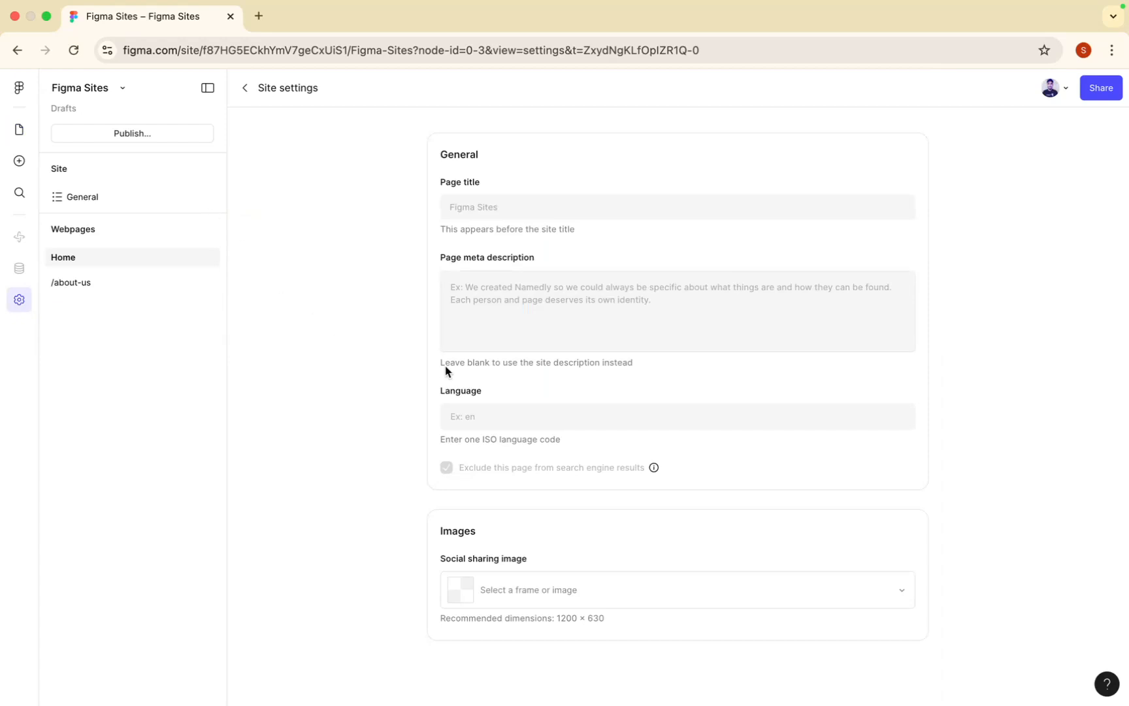
pyautogui.click(486, 207)
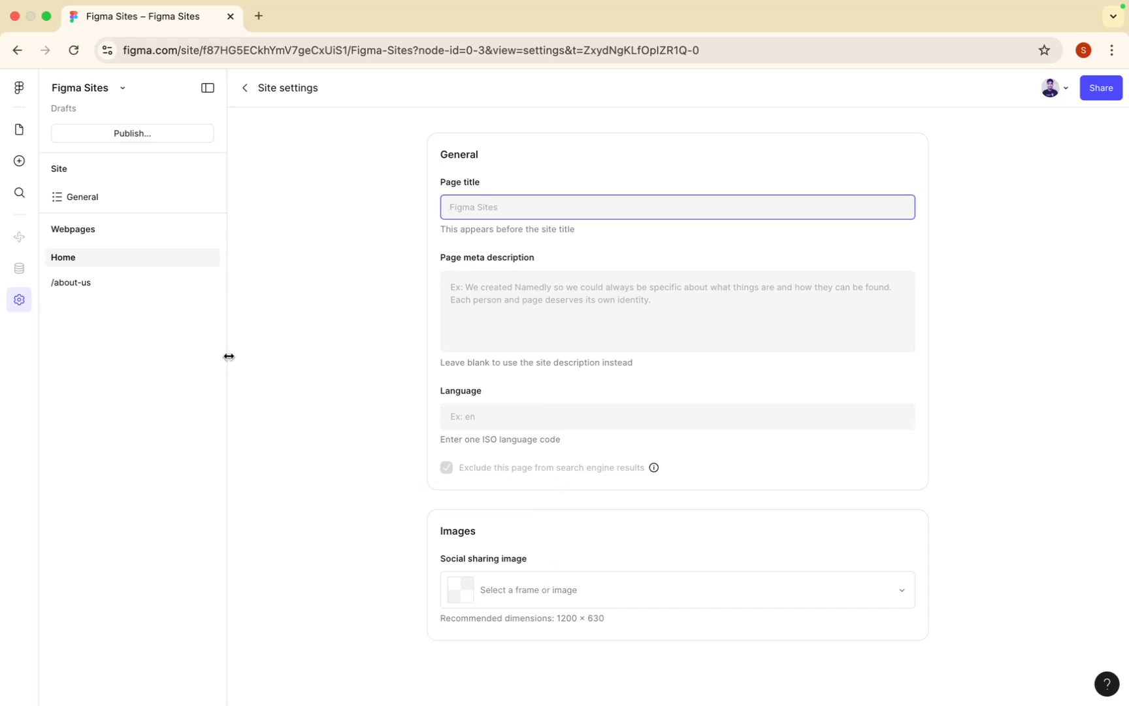
pyautogui.click(81, 199)
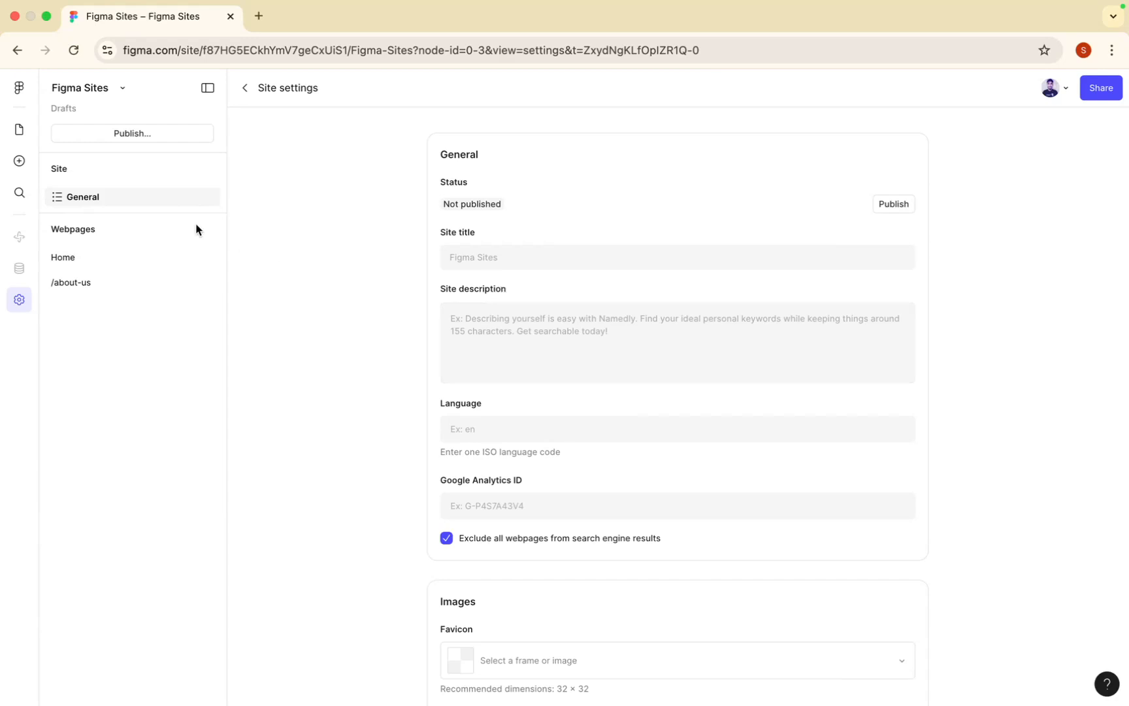
pyautogui.click(139, 260)
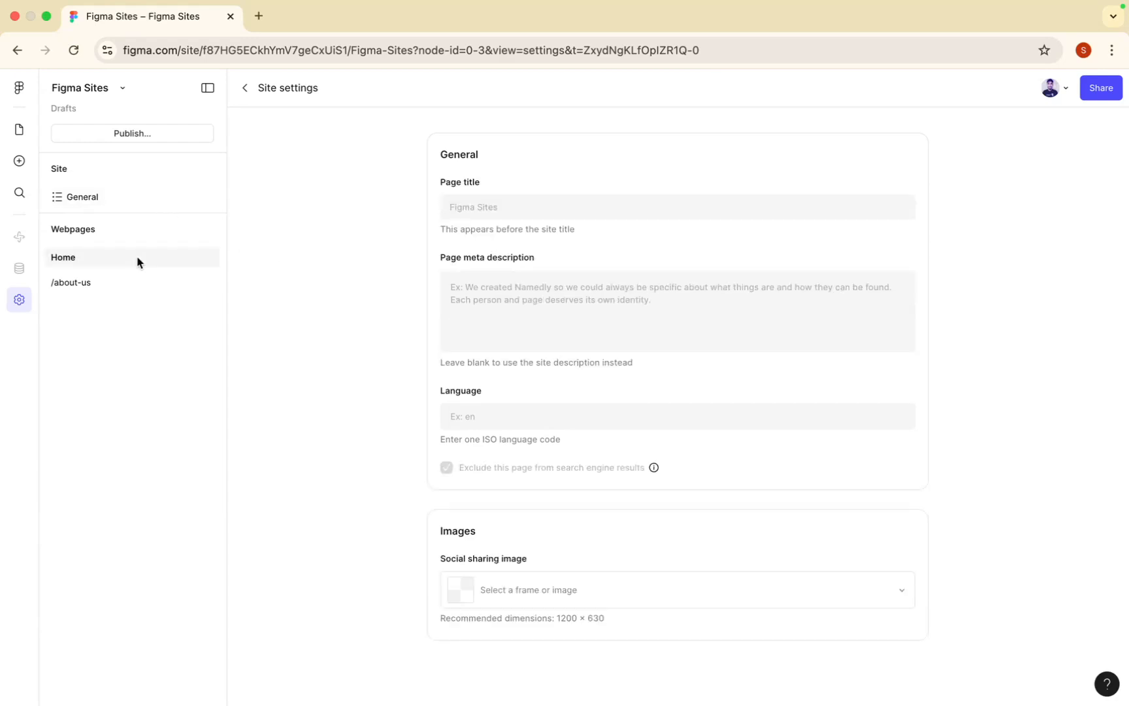
pyautogui.click(109, 290)
pyautogui.click(114, 194)
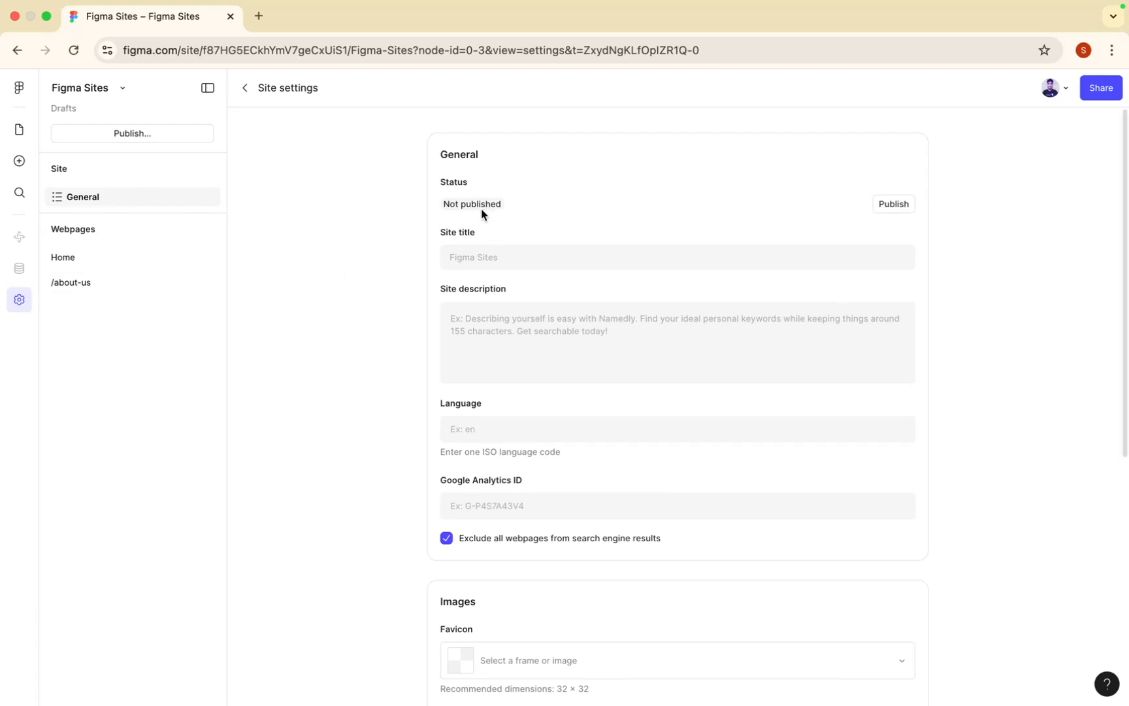
pyautogui.scroll(-3, 506, 305)
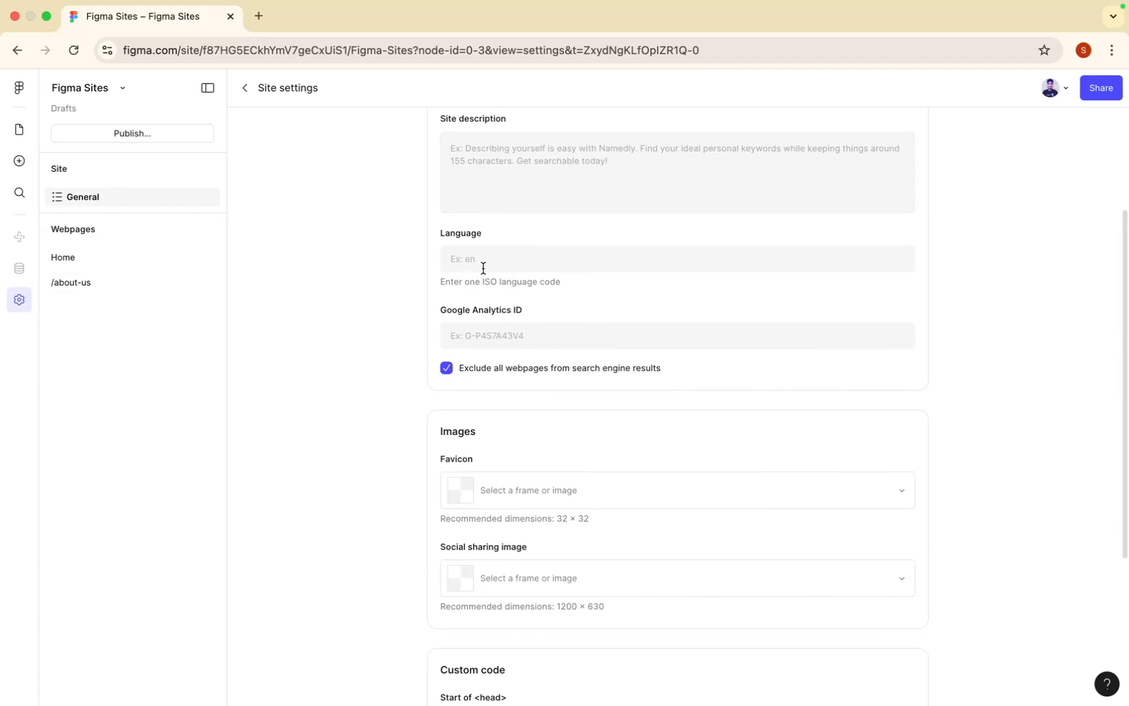
pyautogui.scroll(-2, 489, 339)
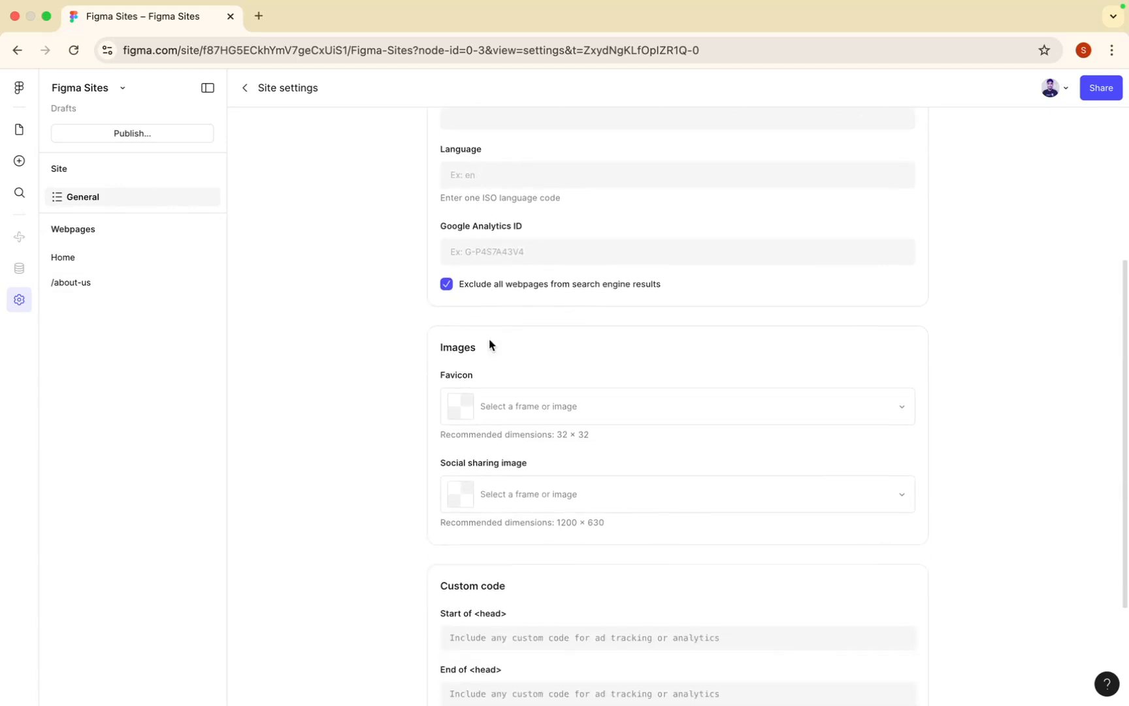
pyautogui.scroll(-2, 511, 391)
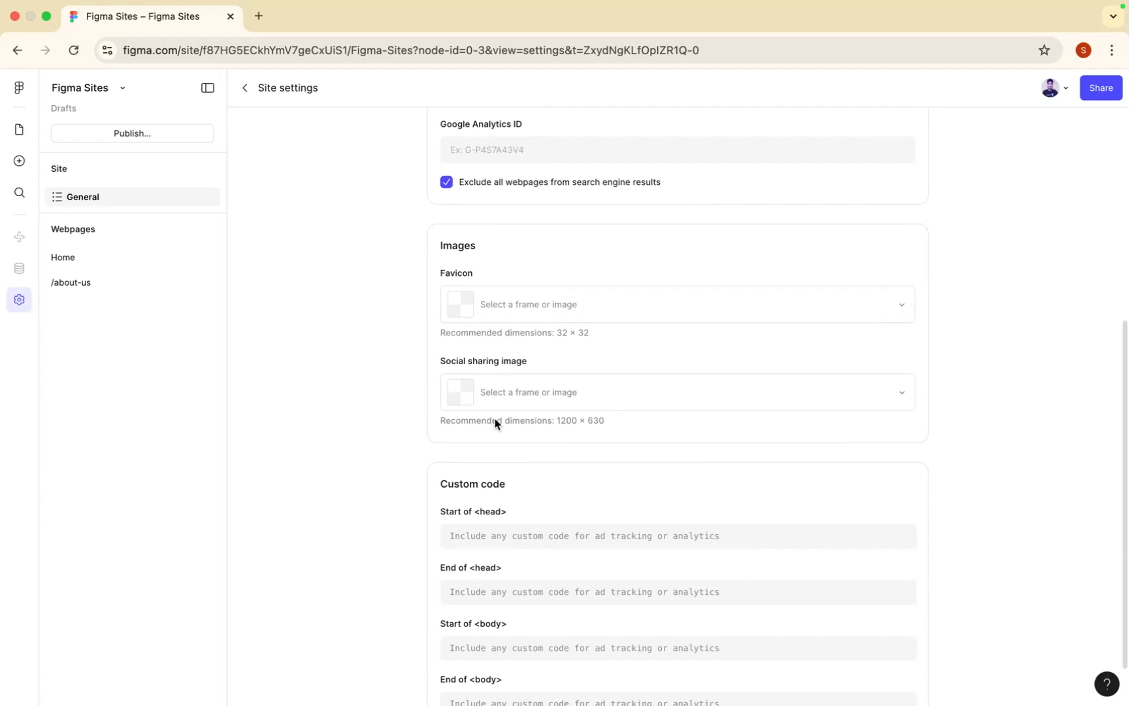
pyautogui.scroll(-1, 491, 424)
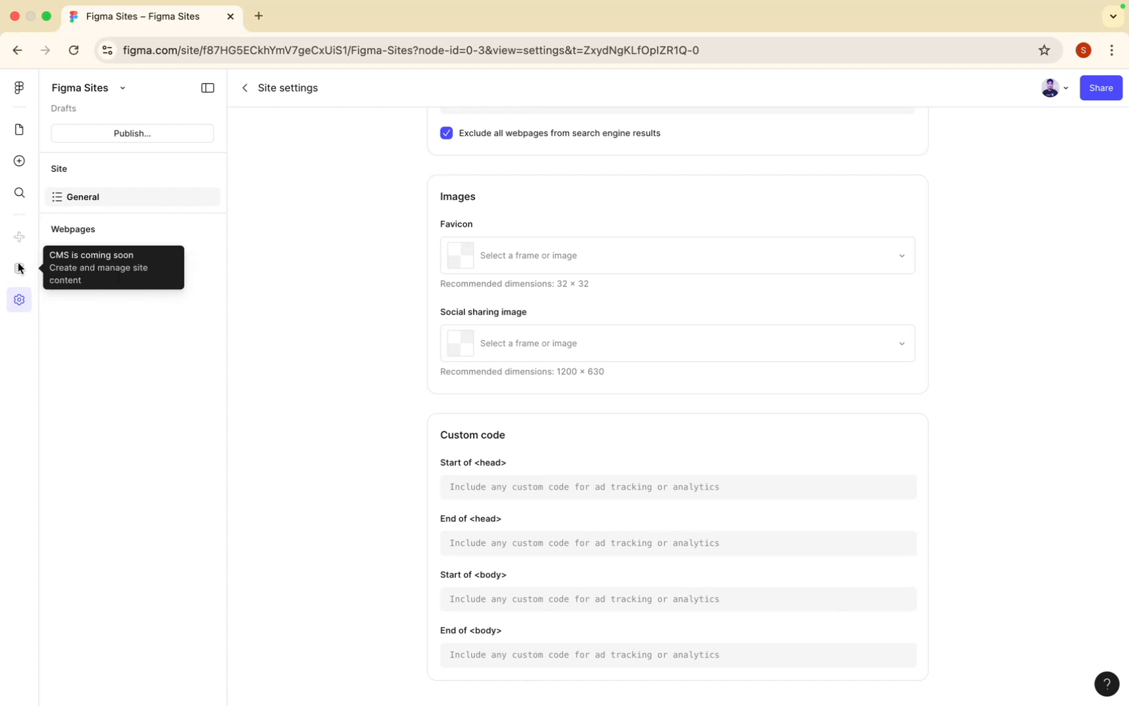
# Step: Return from the site settings to the canvas and delete the /about-us webpage
pyautogui.click(20, 141)
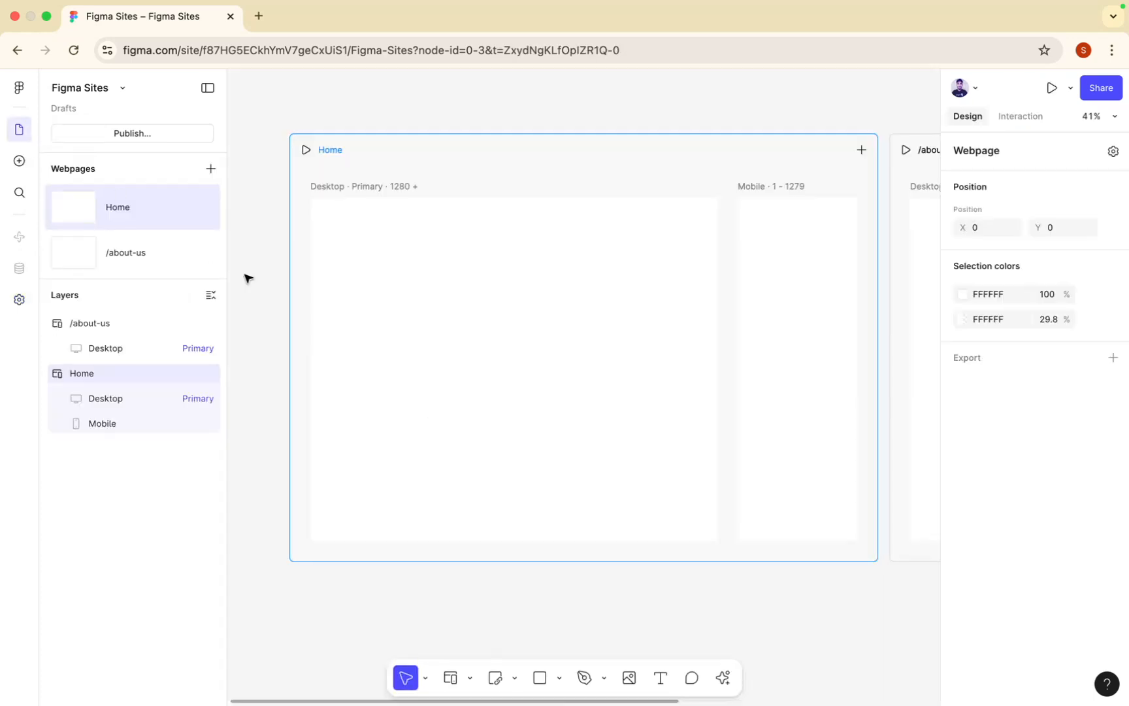
pyautogui.hscroll(3, 449, 341)
pyautogui.scroll(-2, 449, 341)
pyautogui.scroll(2, 489, 290)
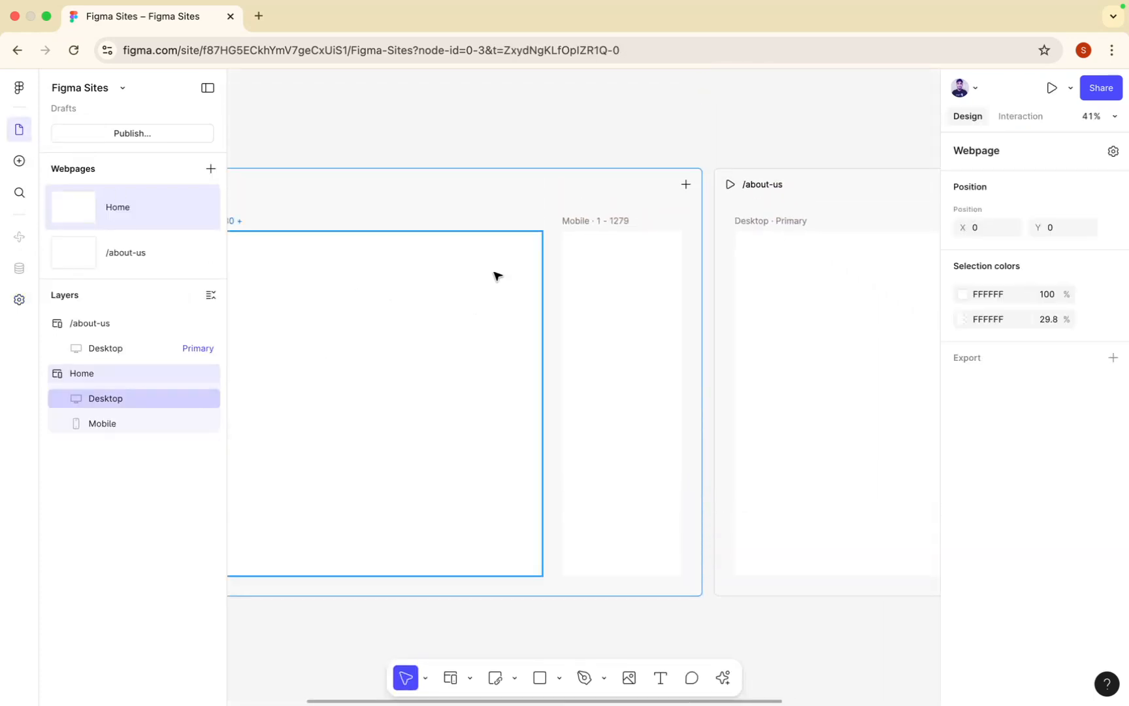
pyautogui.scroll(-2, 496, 274)
pyautogui.click(726, 197)
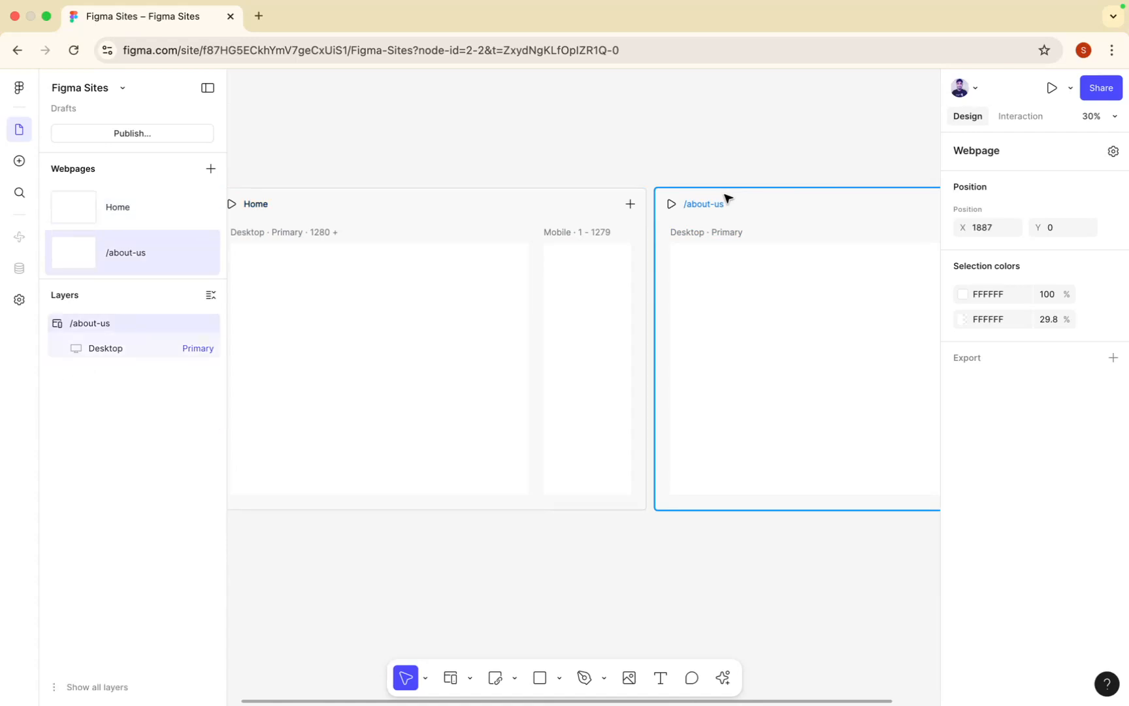
pyautogui.press('Delete')
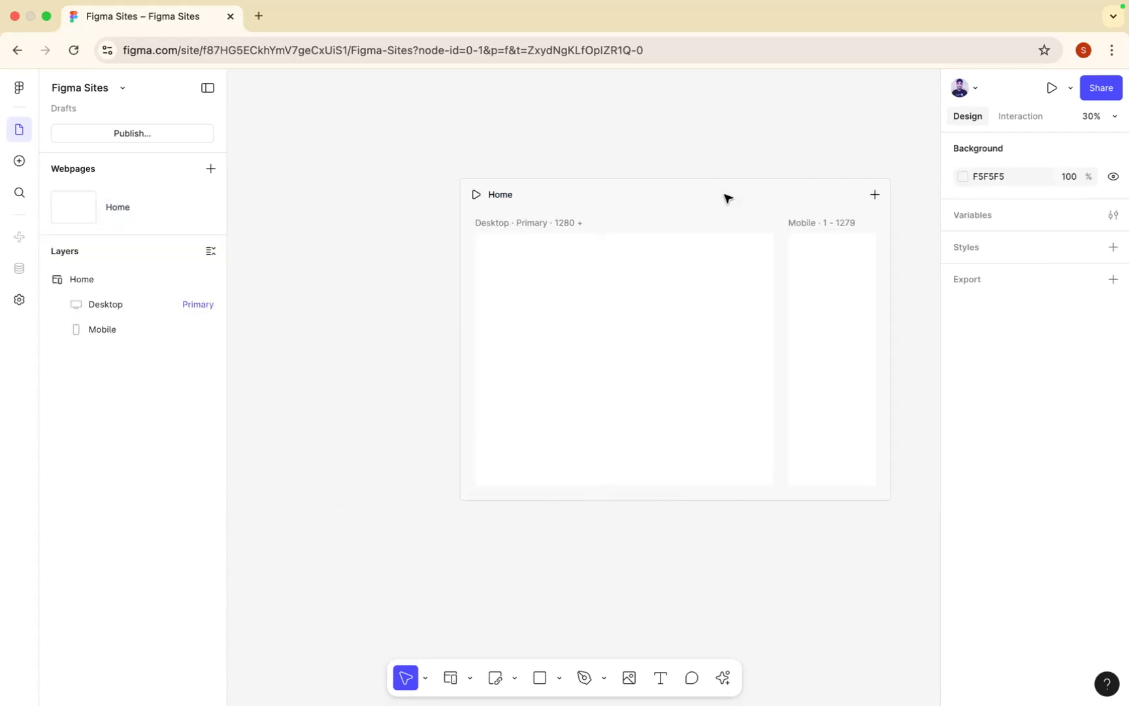
# Step: Draw a rectangle of about 204 × 161 in the upper-left area of the Home page's primary Desktop frame
pyautogui.moveTo(390, 287); pyautogui.dragTo(328, 240)
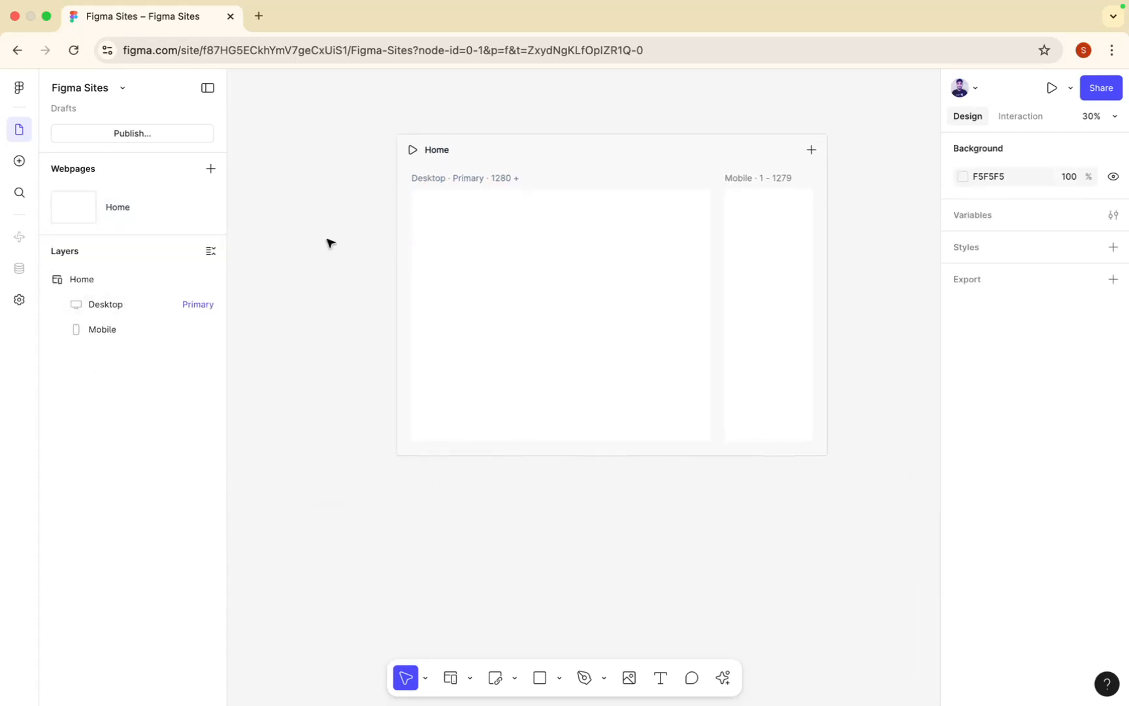
pyautogui.scroll(3, 327, 242)
pyautogui.scroll(-4, 327, 242)
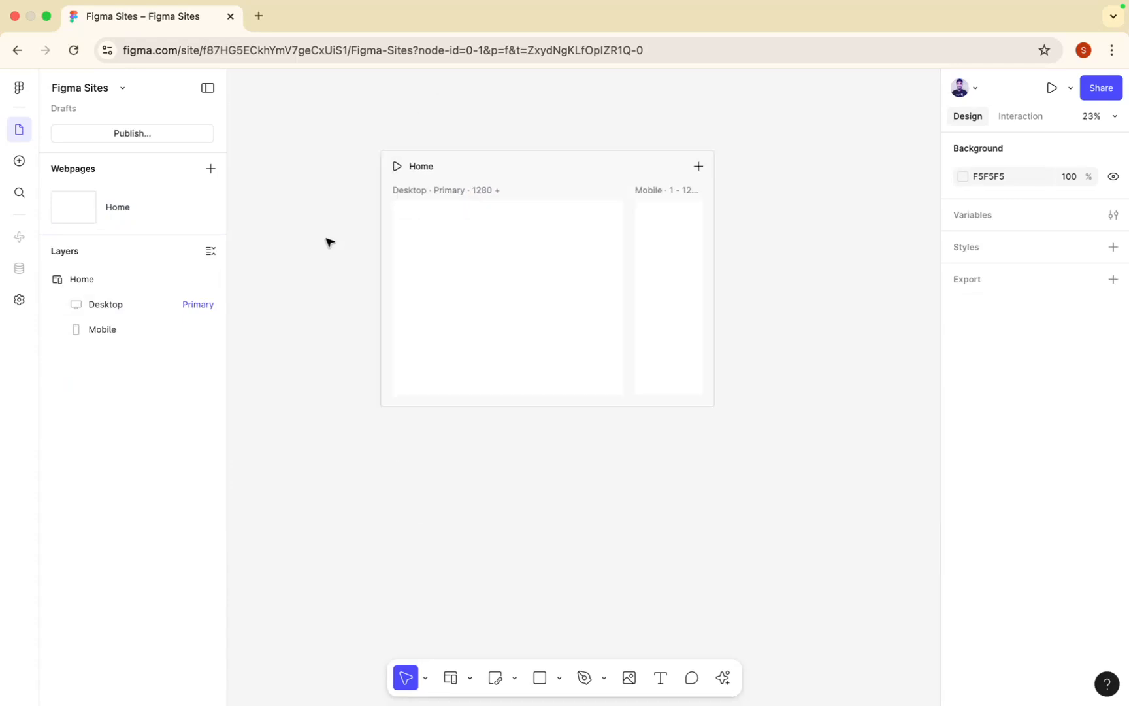
pyautogui.moveTo(644, 462); pyautogui.dragTo(593, 459)
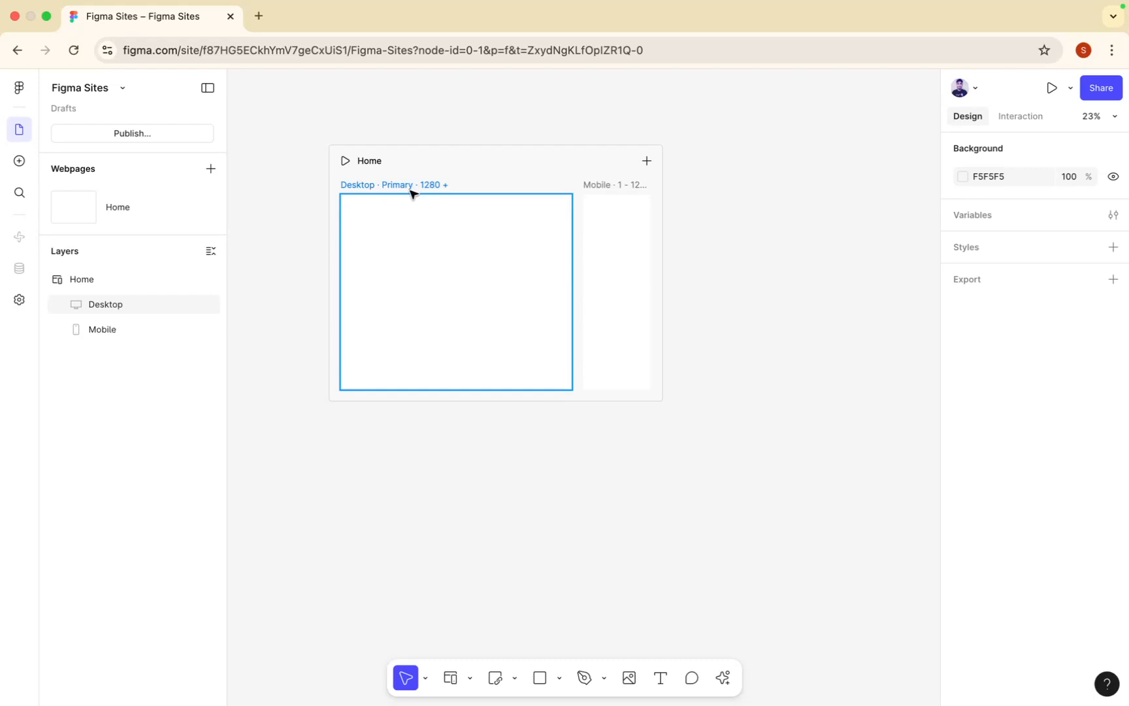
pyautogui.press('r')
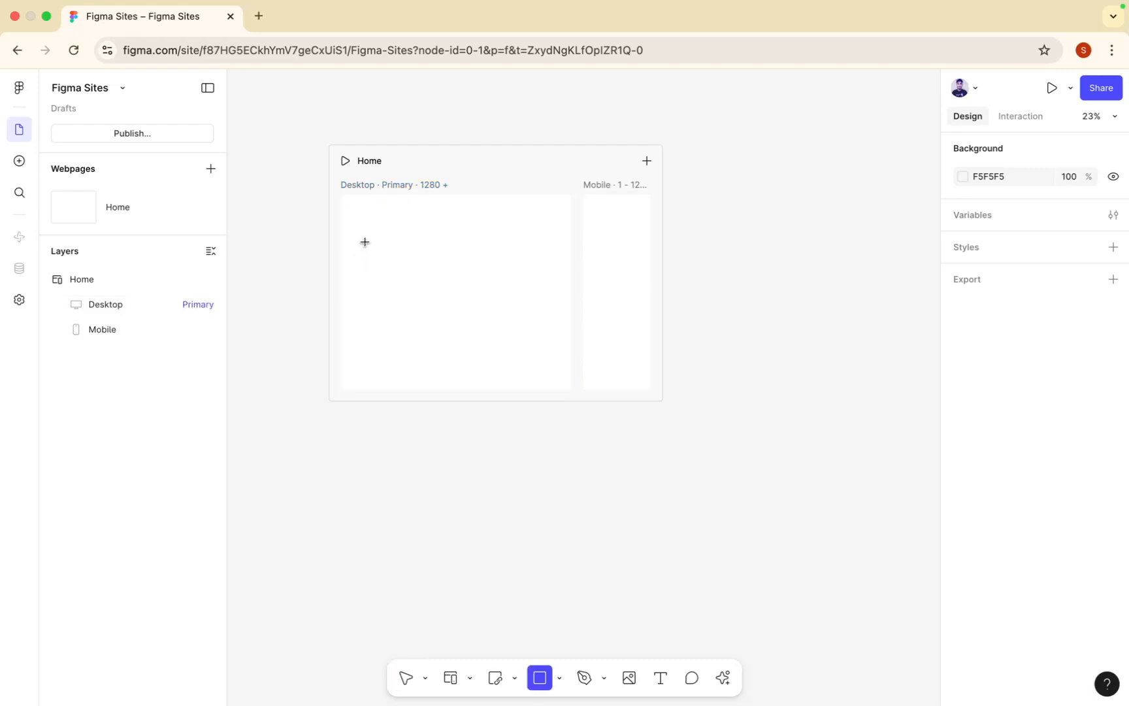
pyautogui.moveTo(361, 222); pyautogui.dragTo(398, 250)
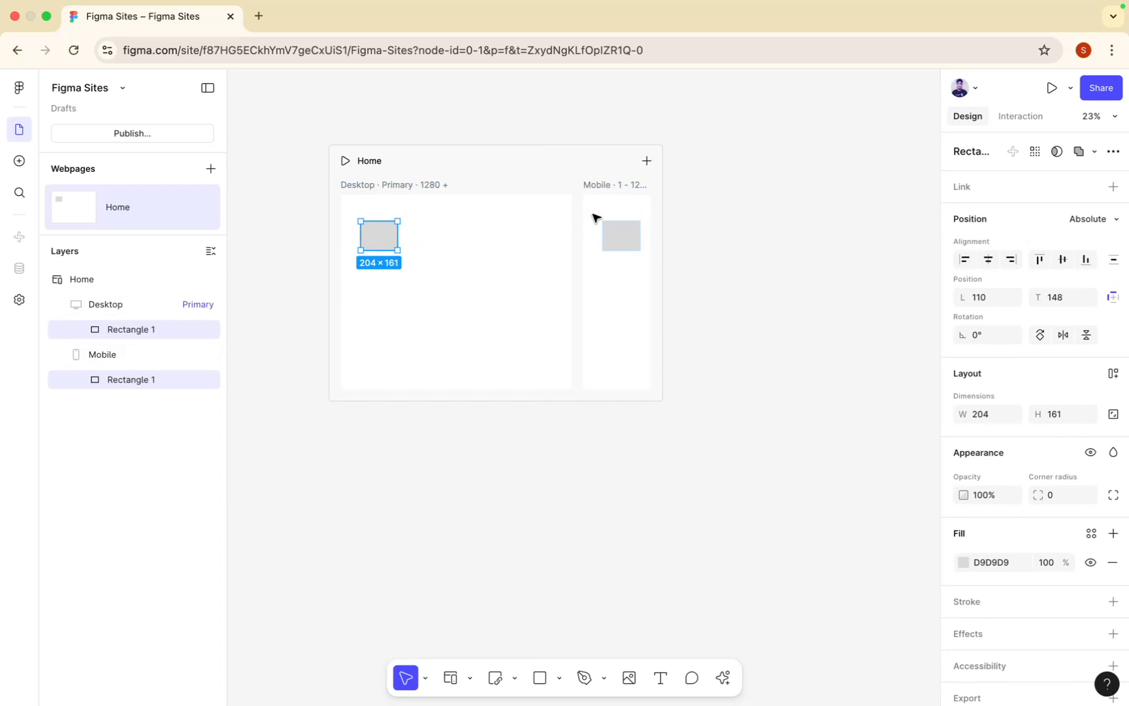
# Step: Add a Tablet breakpoint of 800 to the Home page and check the remaining breakpoint options
pyautogui.click(647, 161)
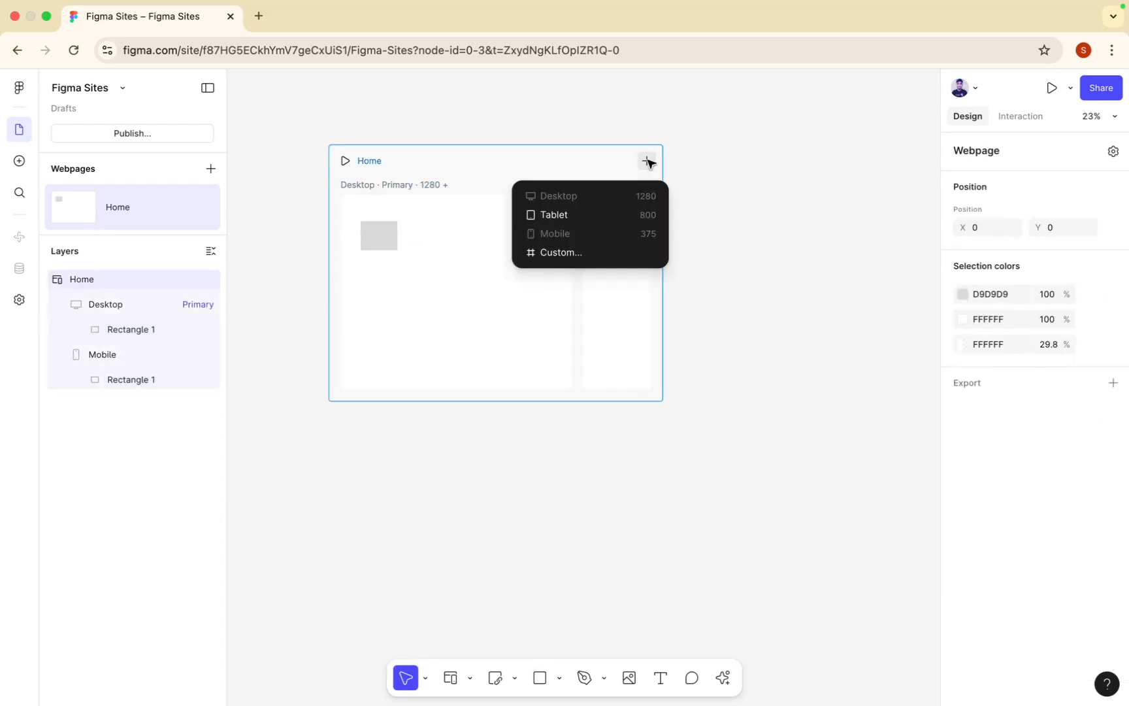
pyautogui.click(569, 214)
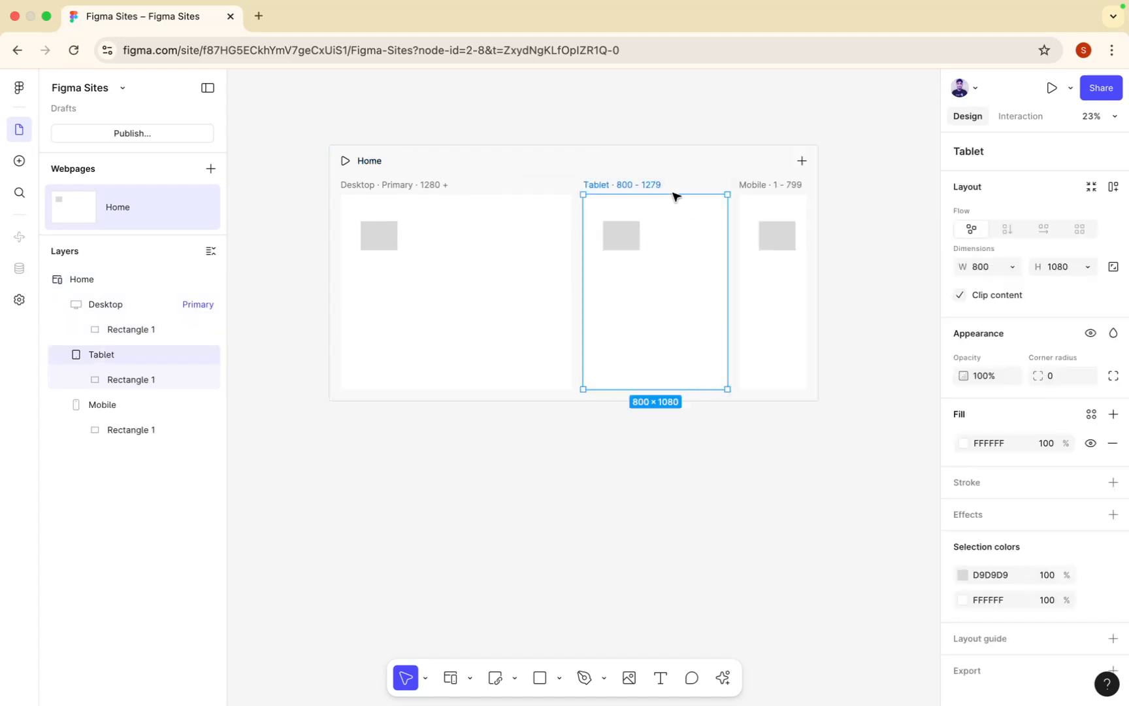
pyautogui.click(802, 162)
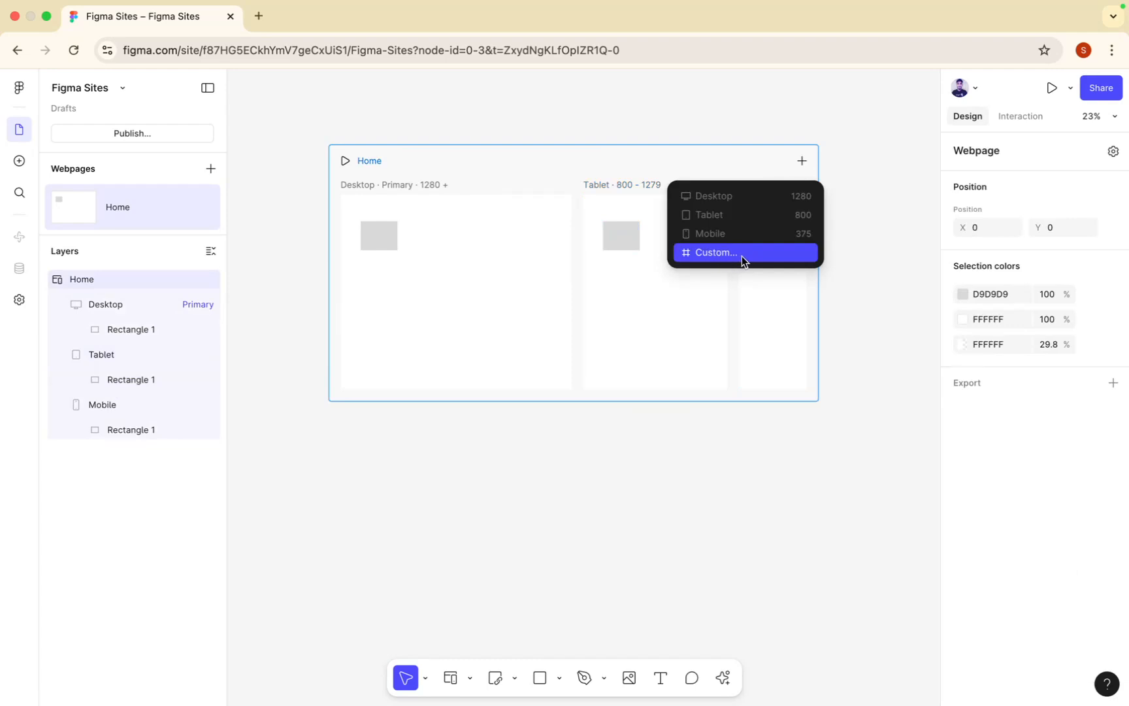
pyautogui.click(461, 258)
# Step: Center the primary Desktop frame's rectangle horizontally and check its copy in the Tablet frame
pyautogui.click(380, 235)
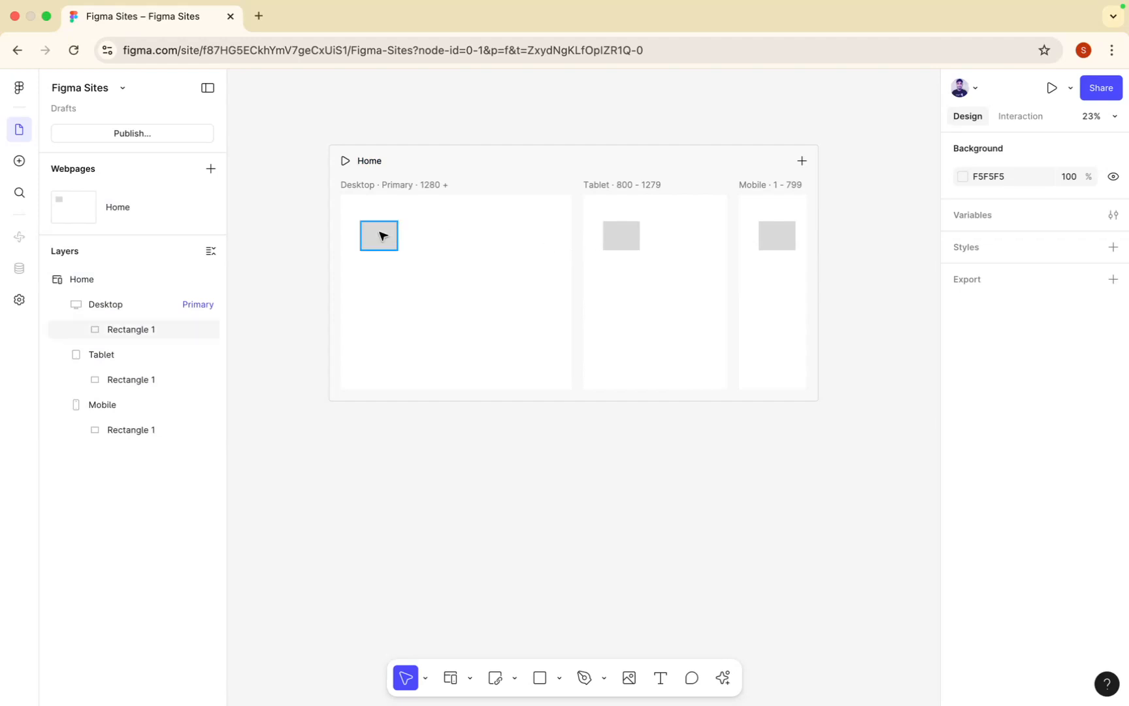
pyautogui.click(988, 259)
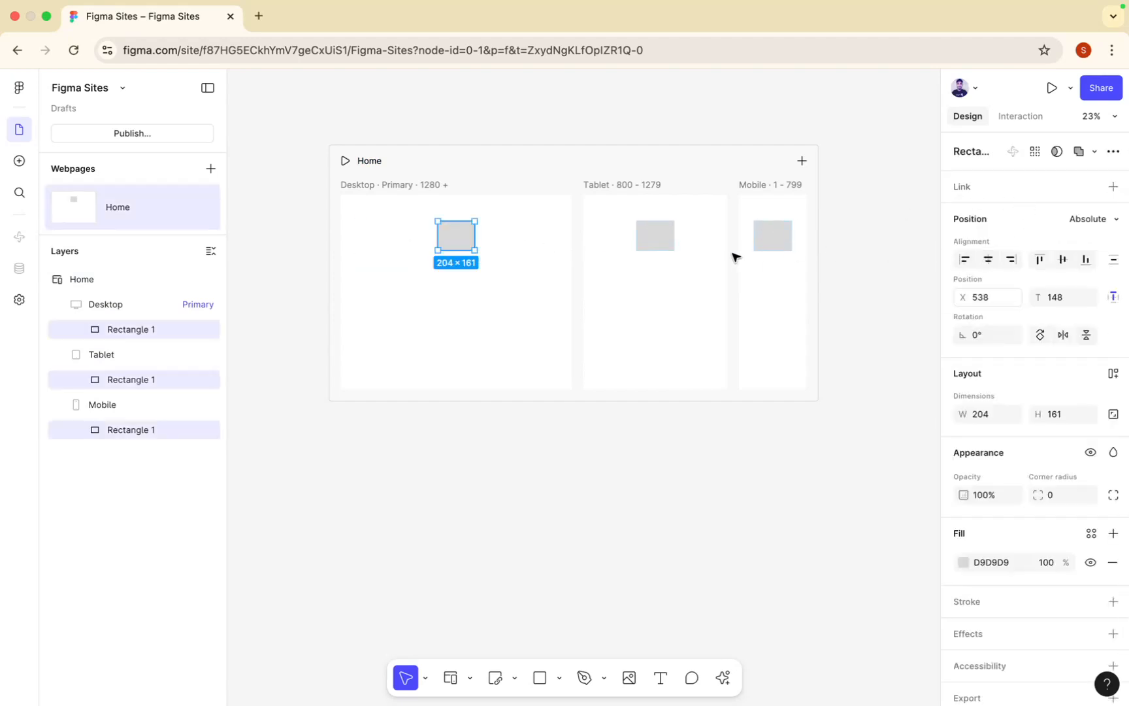
pyautogui.click(668, 234)
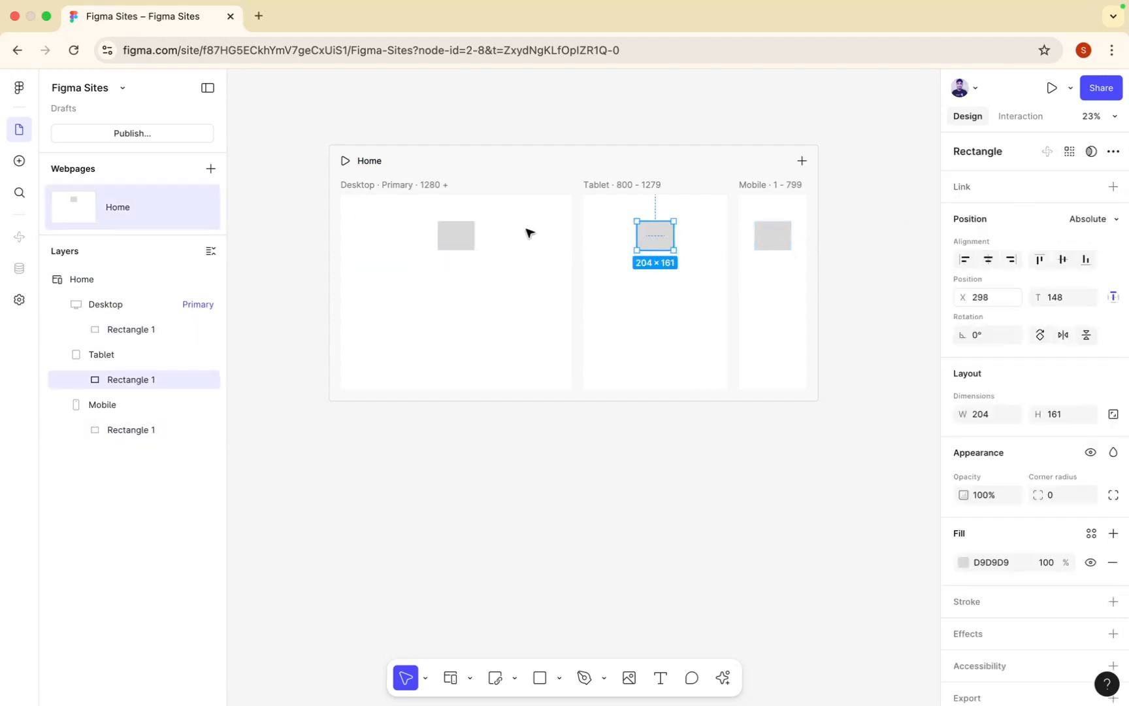
# Step: Delete the rectangle from the Home page's primary Desktop frame
pyautogui.click(465, 237)
pyautogui.press('Delete')
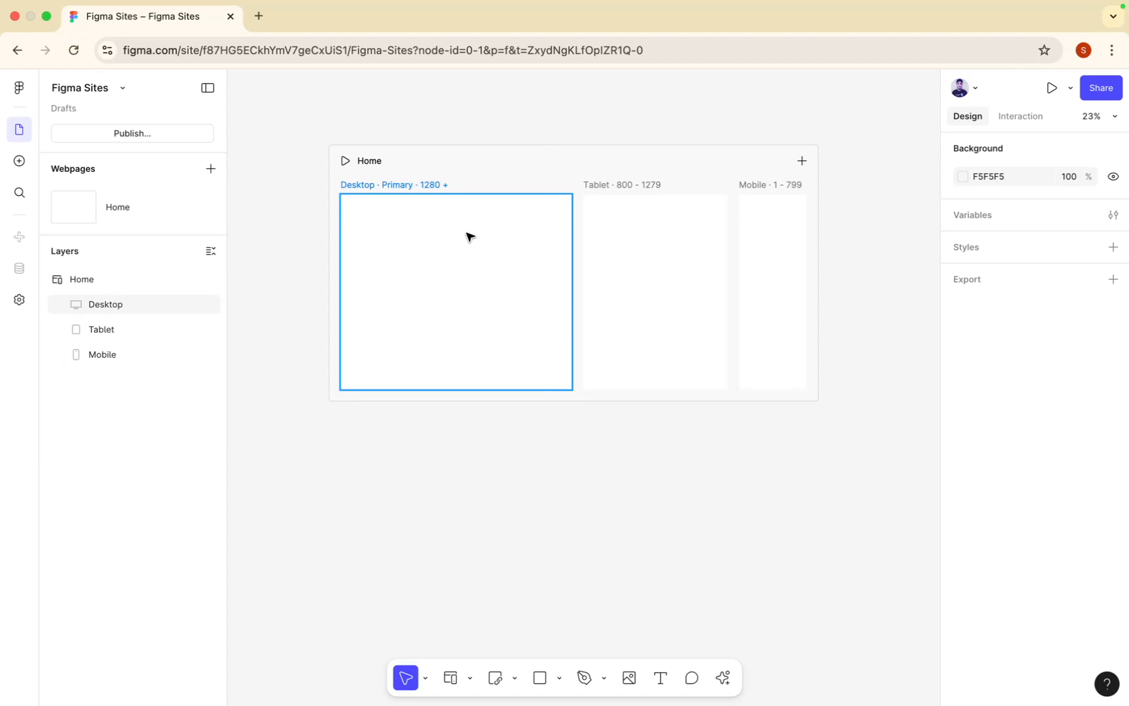
# Step: Draw a rectangle of about 134 × 157 in the Home page's Mobile frame and fill it with dark red A80606
pyautogui.press('r')
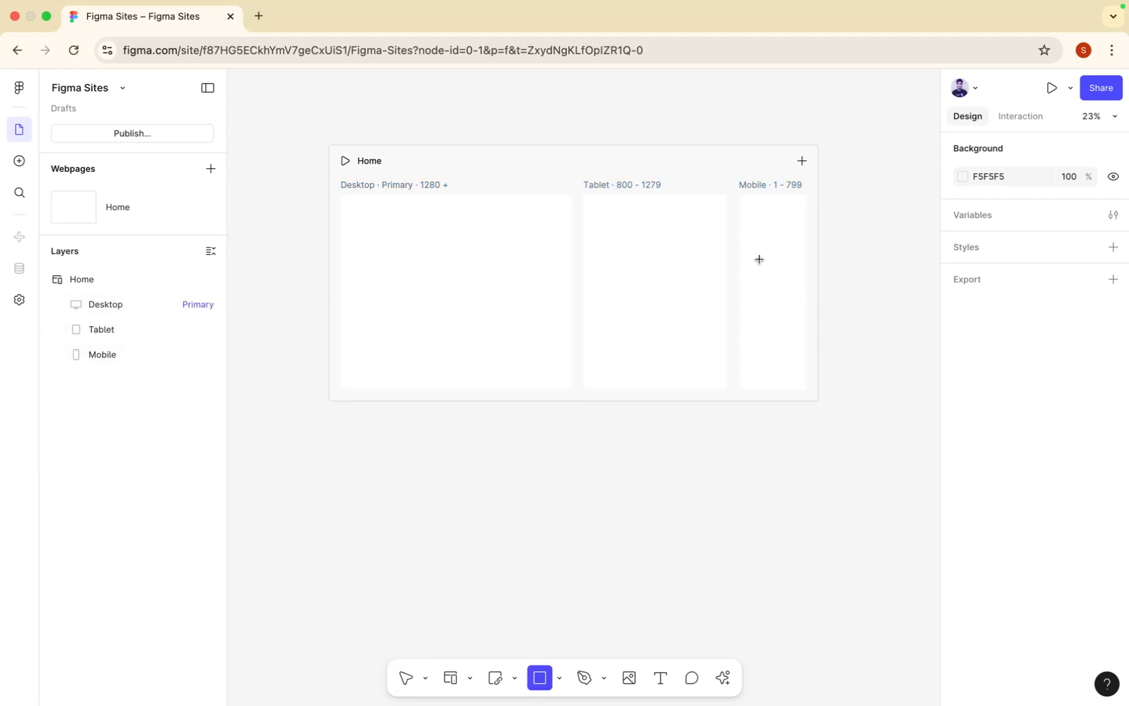
pyautogui.moveTo(756, 247); pyautogui.dragTo(783, 275)
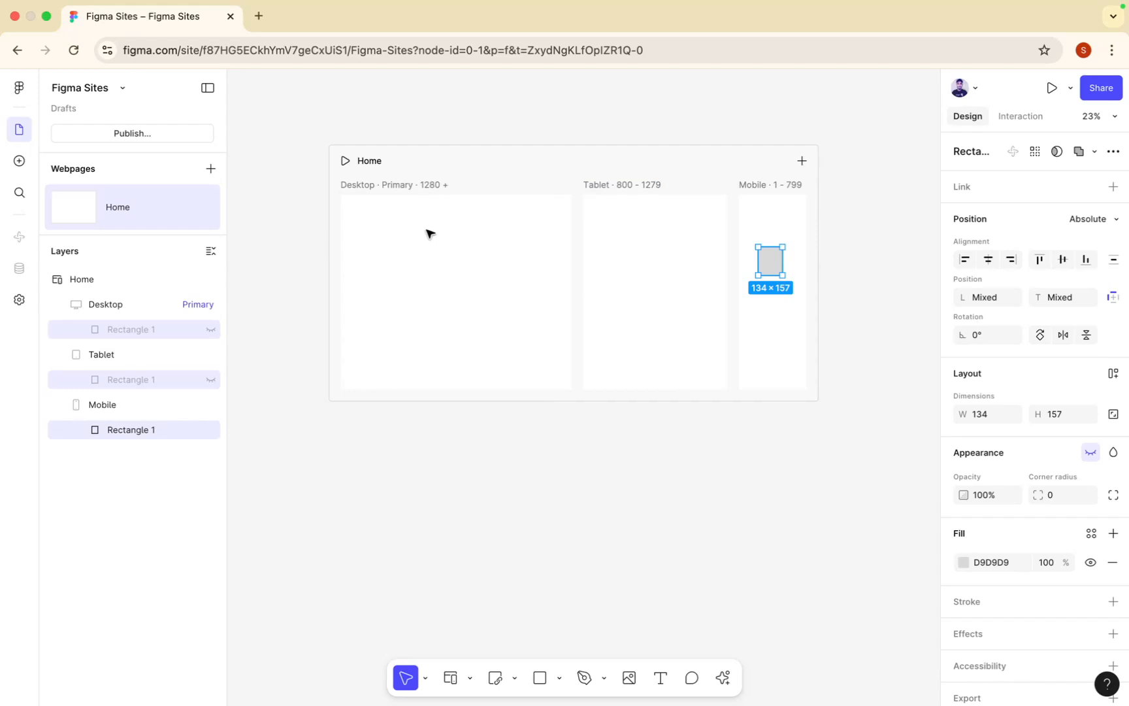
pyautogui.click(949, 556)
pyautogui.moveTo(856, 454); pyautogui.dragTo(922, 436)
pyautogui.click(617, 244)
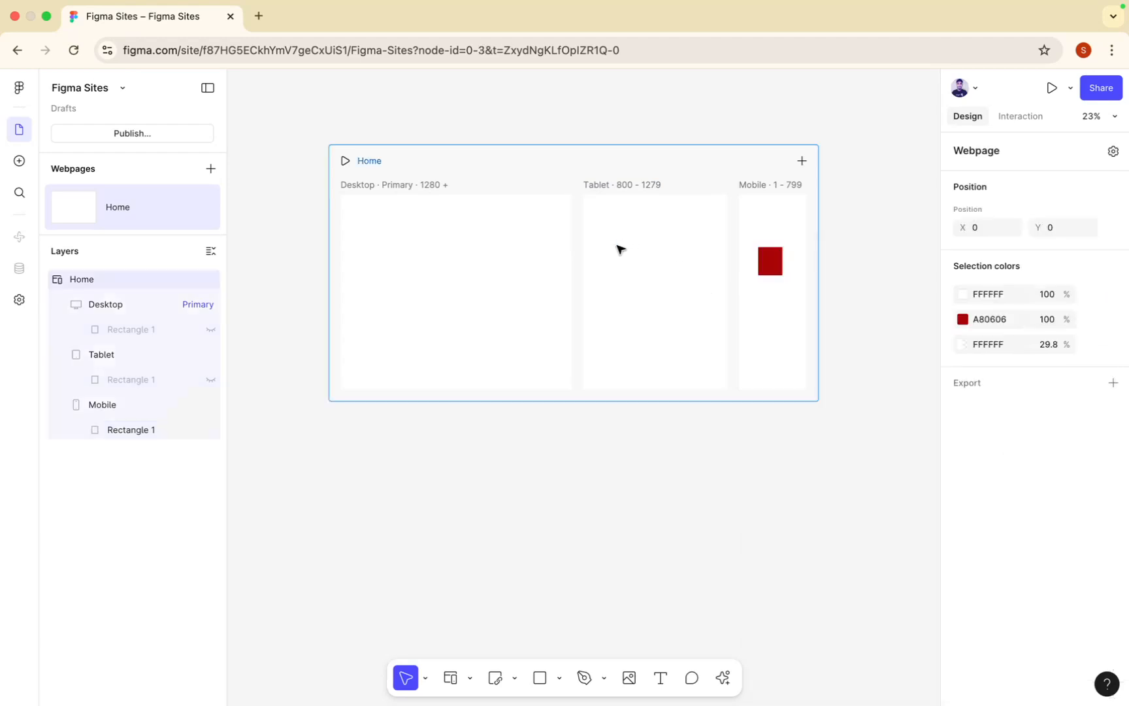
# Step: Make the hidden copies of the red rectangle visible in the Desktop and Tablet frames
pyautogui.click(210, 330)
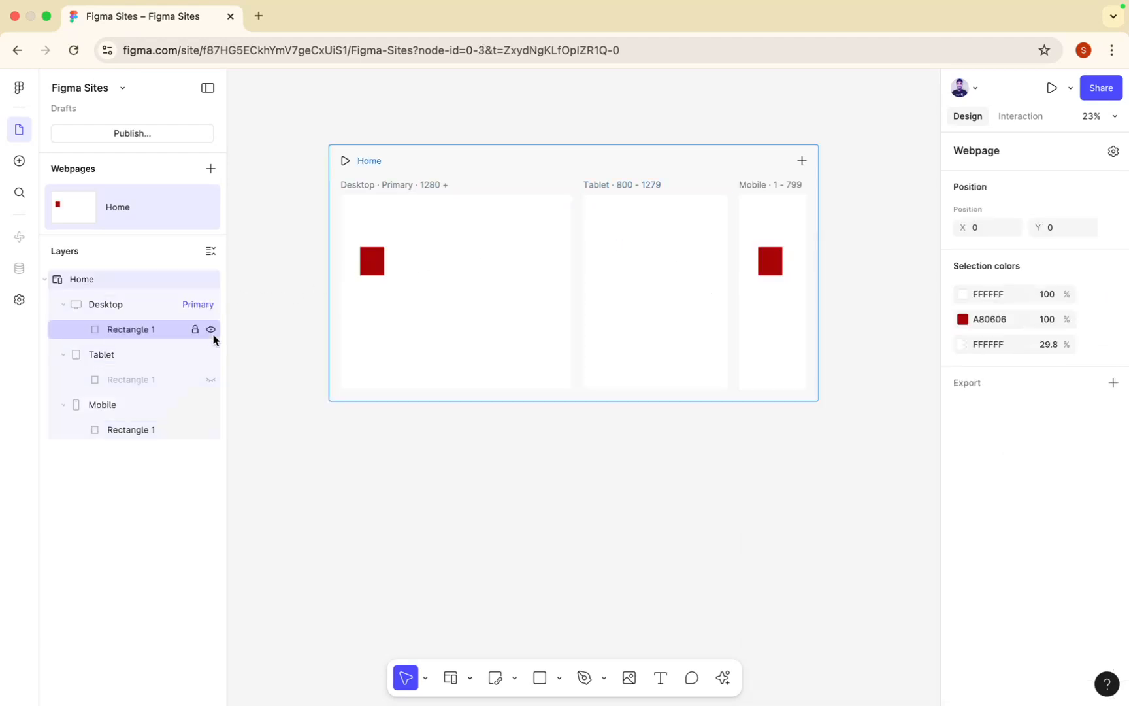
pyautogui.click(210, 380)
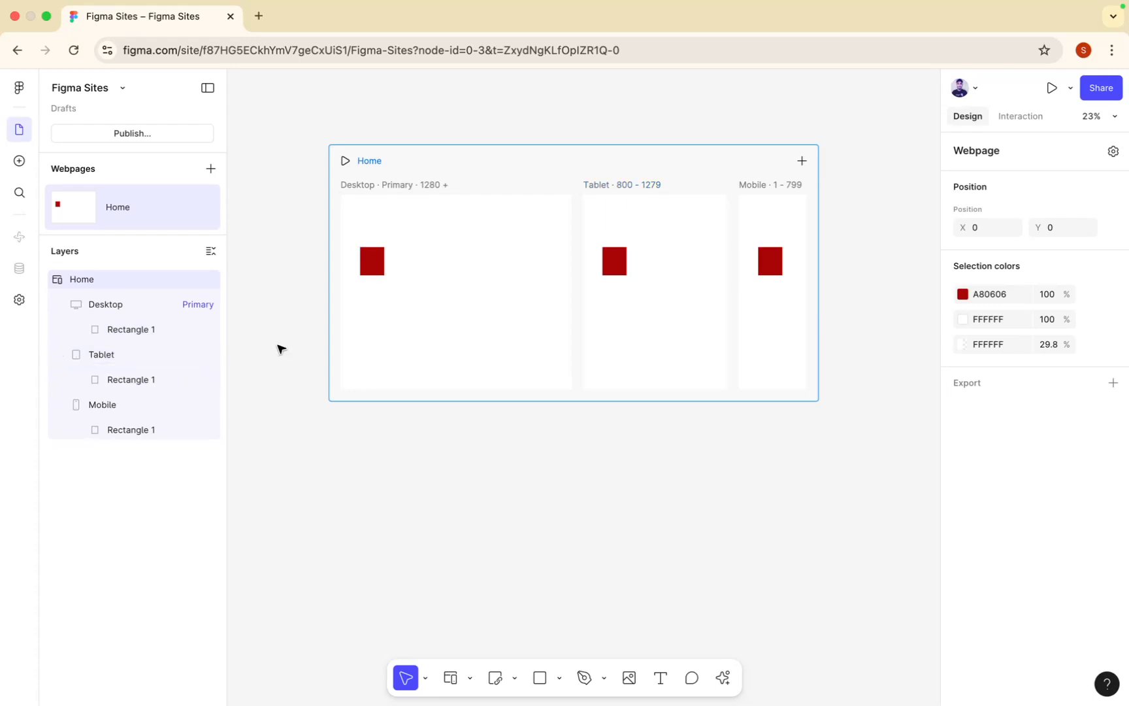
# Step: Undo the visibility changes, the red fill and the rectangle drawn in the Mobile frame
pyautogui.press('super+z')
pyautogui.press('super+z')
pyautogui.press('super+z')
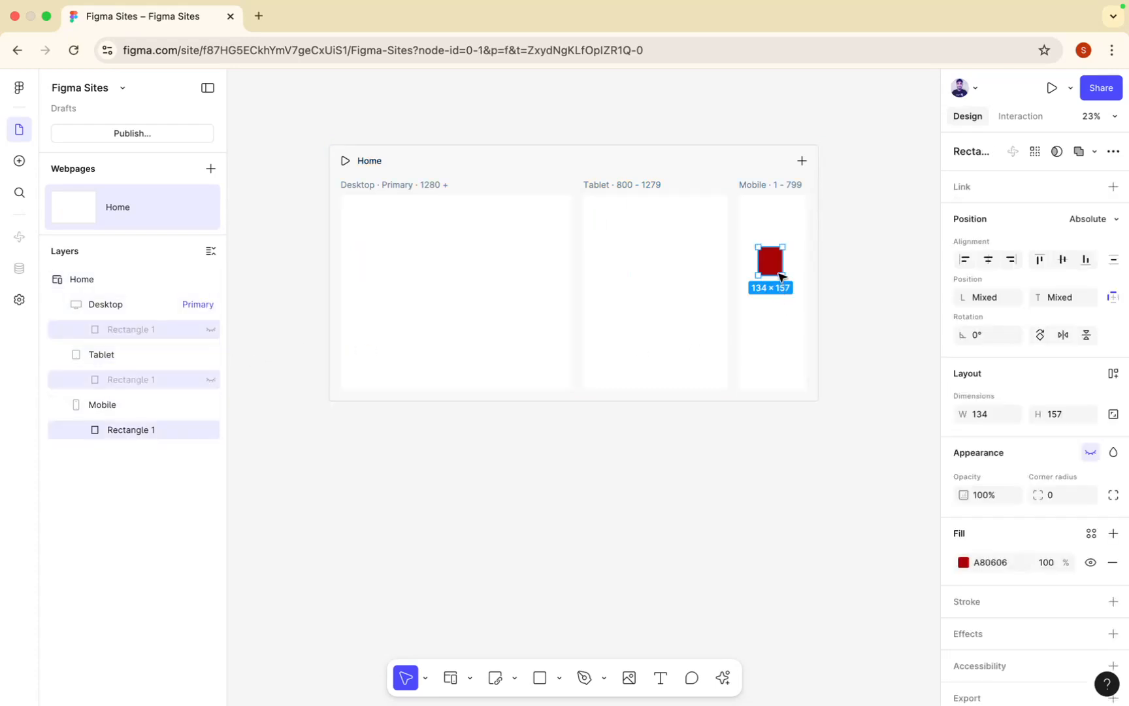
pyautogui.press('super+z')
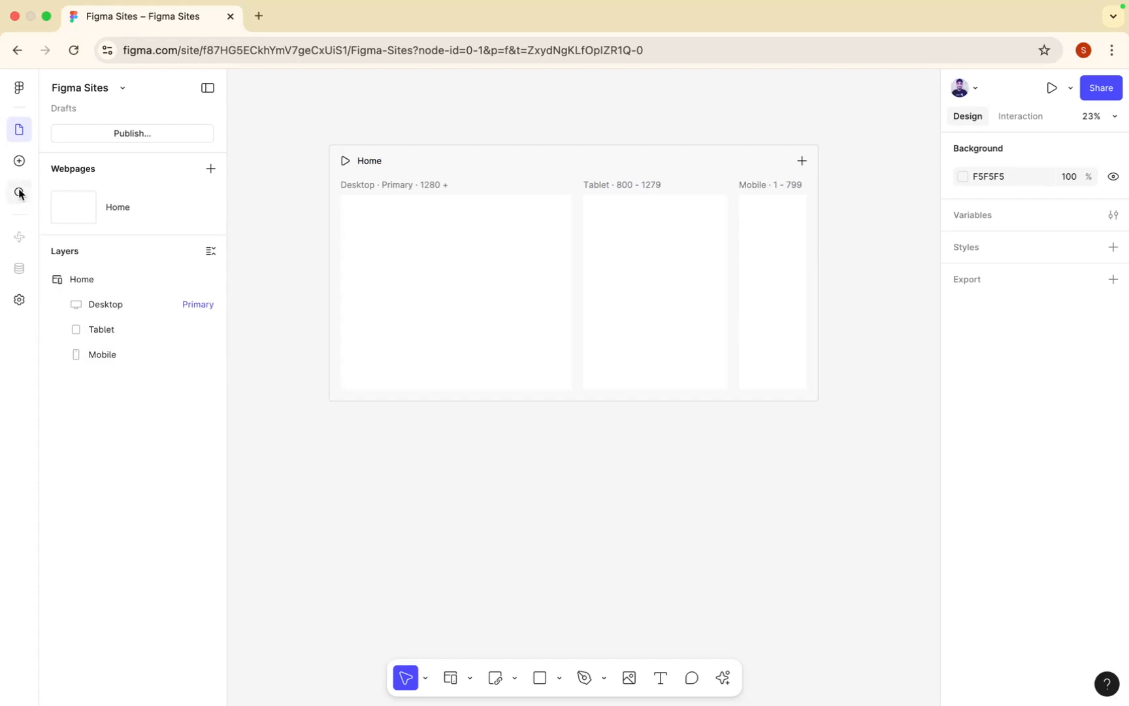
# Step: Browse the insertable blocks in the Pages, Navigation, Heroes, Features and Embeds categories
pyautogui.click(18, 164)
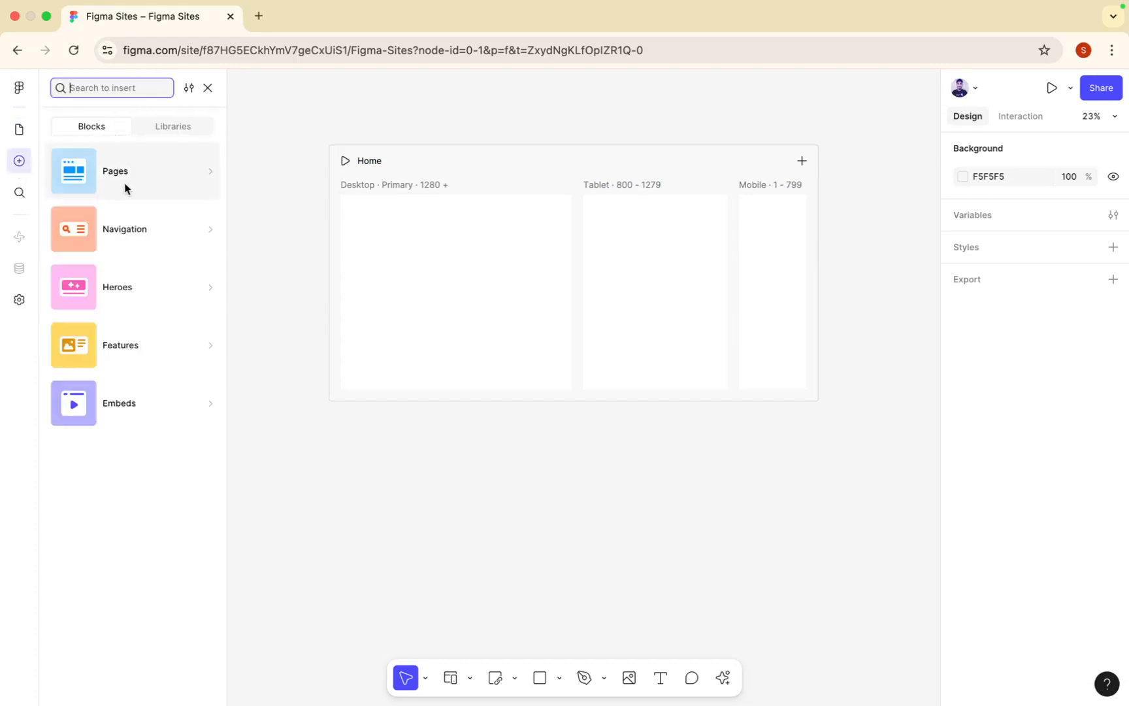
pyautogui.moveTo(125, 188)
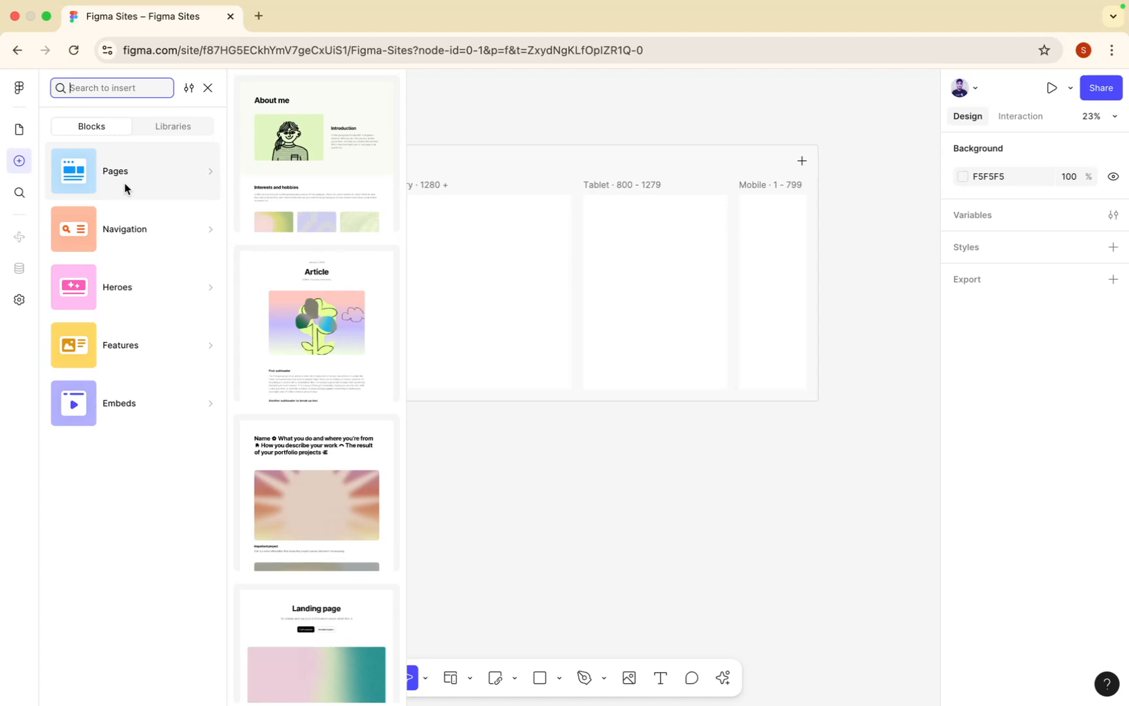
pyautogui.scroll(-5, 323, 197)
pyautogui.scroll(4, 312, 310)
pyautogui.scroll(-2, 314, 307)
pyautogui.scroll(-2, 314, 309)
pyautogui.scroll(5, 314, 309)
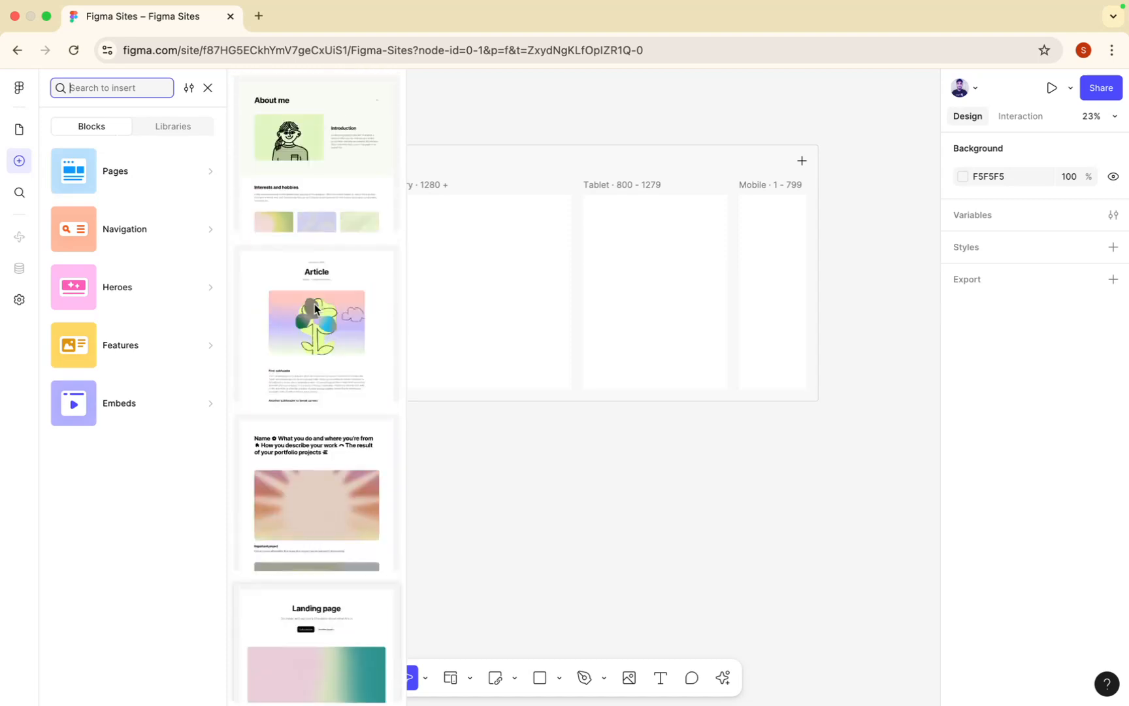
pyautogui.moveTo(151, 225)
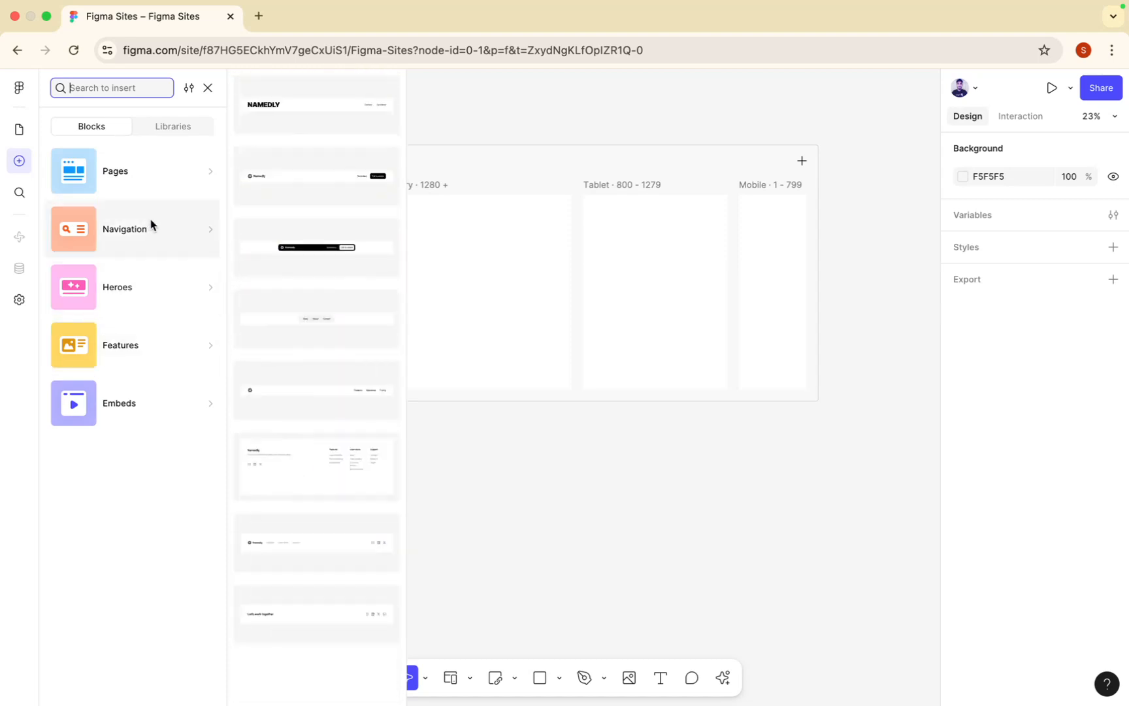
pyautogui.moveTo(157, 284)
pyautogui.moveTo(151, 356)
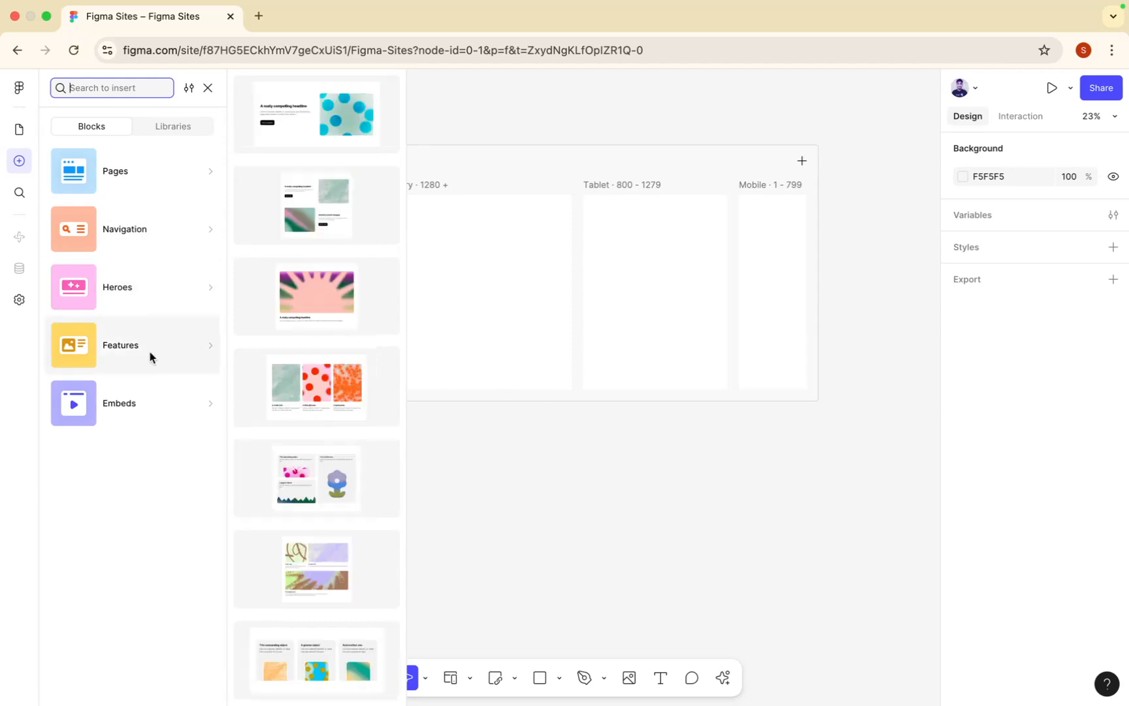
pyautogui.scroll(-5, 255, 373)
pyautogui.moveTo(183, 410)
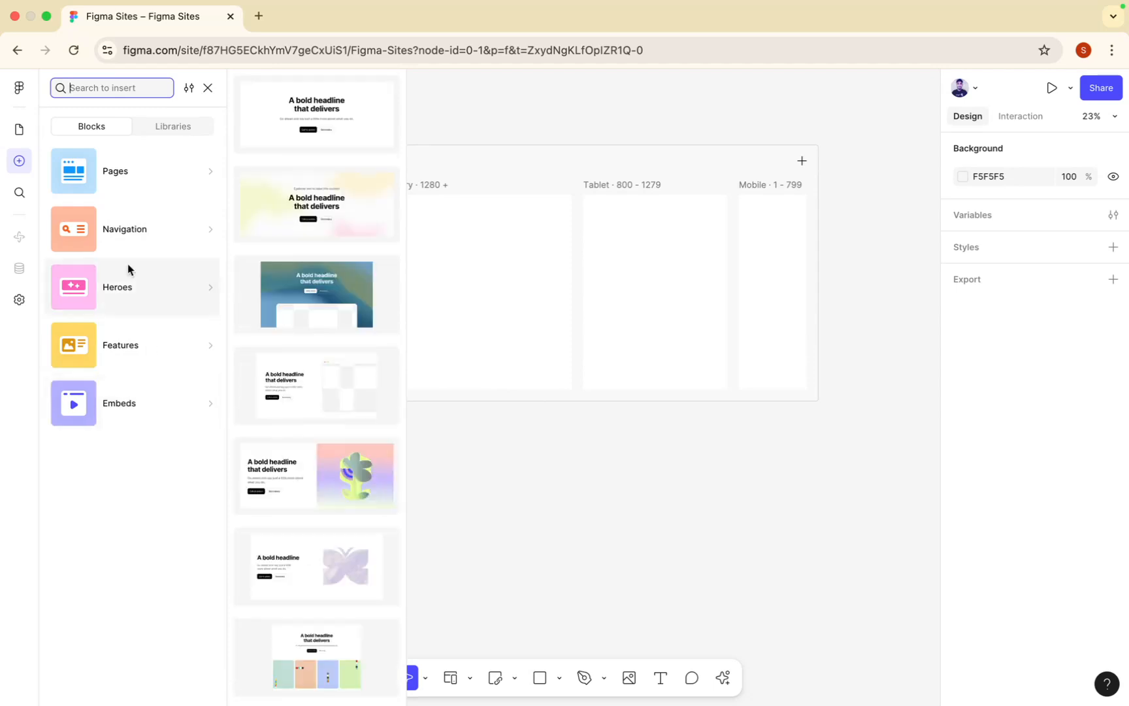
# Step: Check the team and recommended libraries available to the site, and close the library manager
pyautogui.click(175, 128)
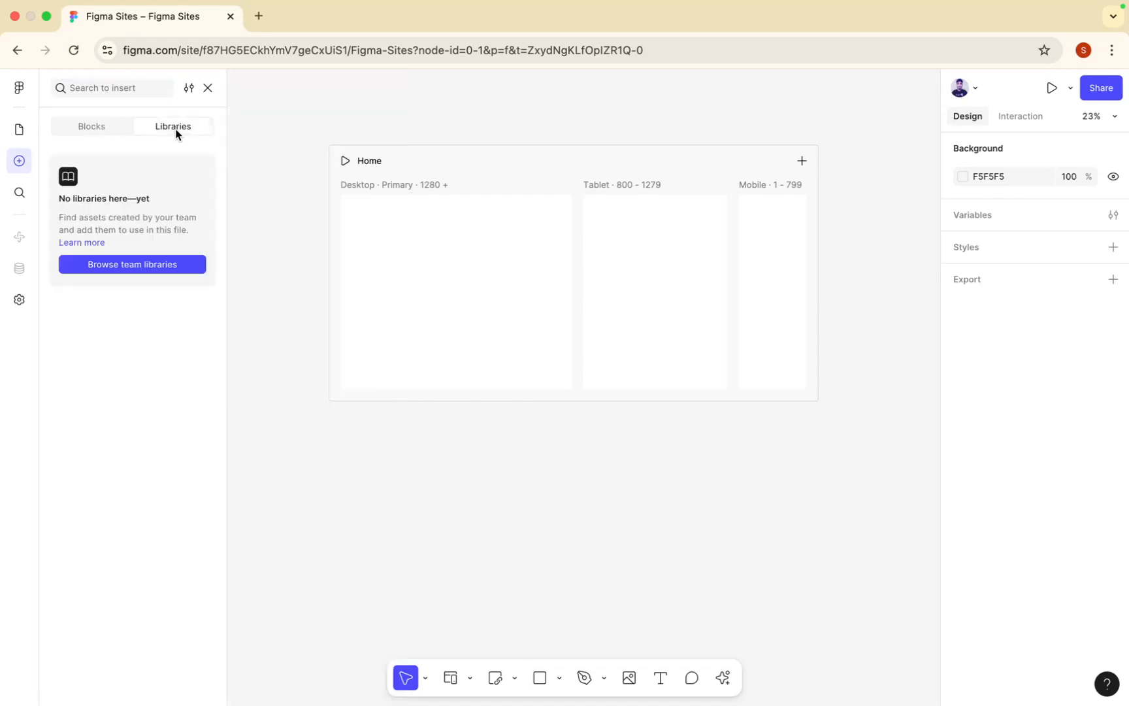
pyautogui.click(140, 263)
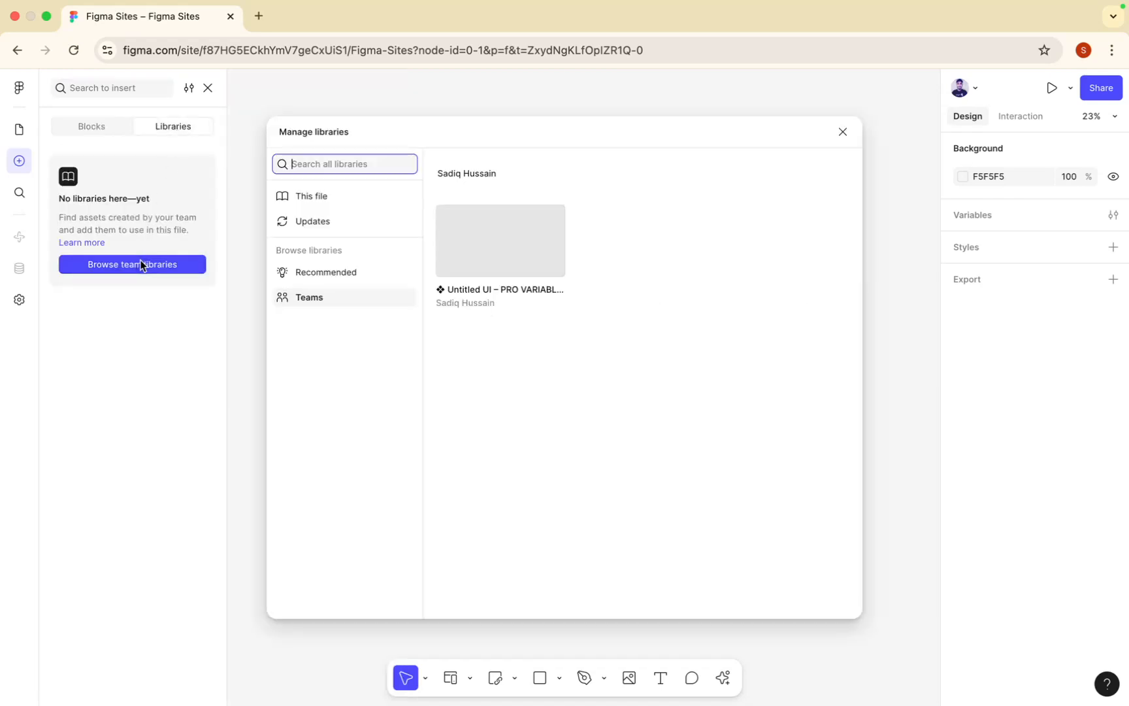
pyautogui.click(343, 272)
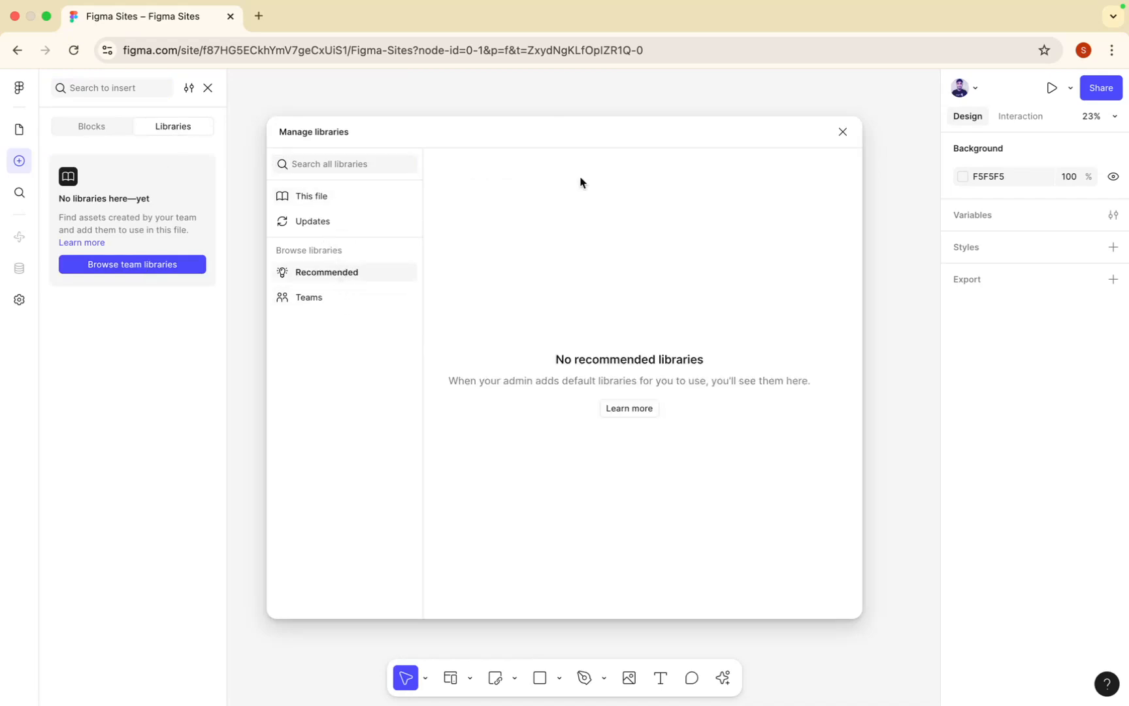
pyautogui.click(843, 133)
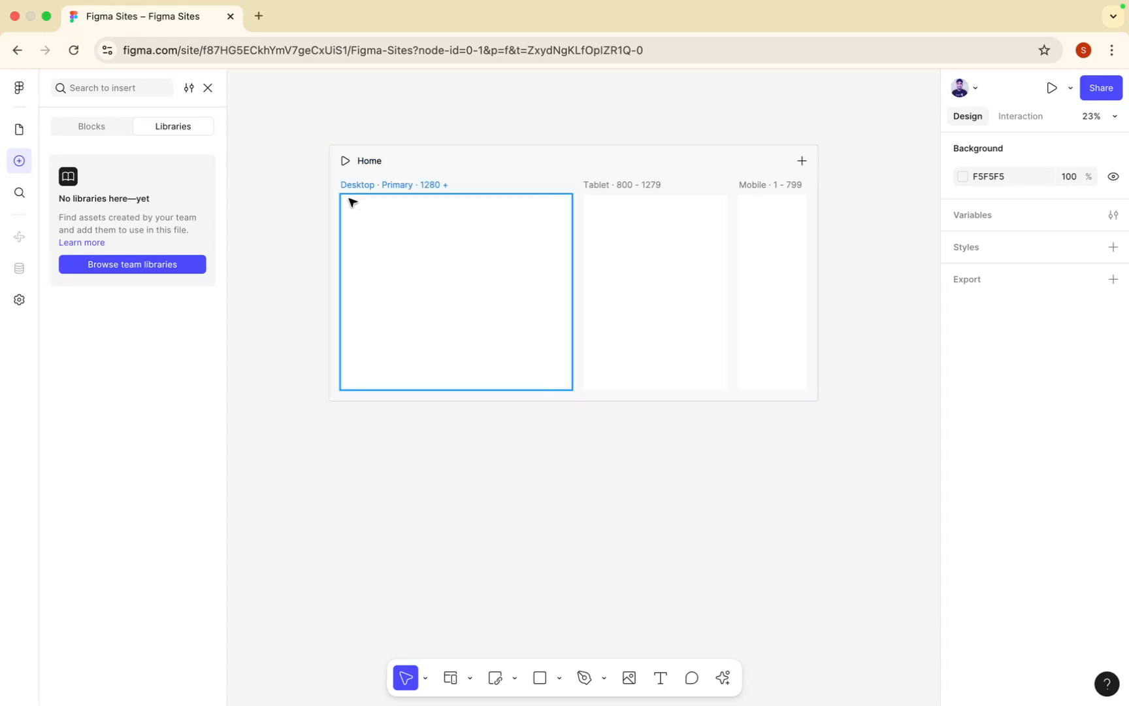
# Step: Look at the find function and the general site settings, and return to the Home page canvas
pyautogui.click(22, 206)
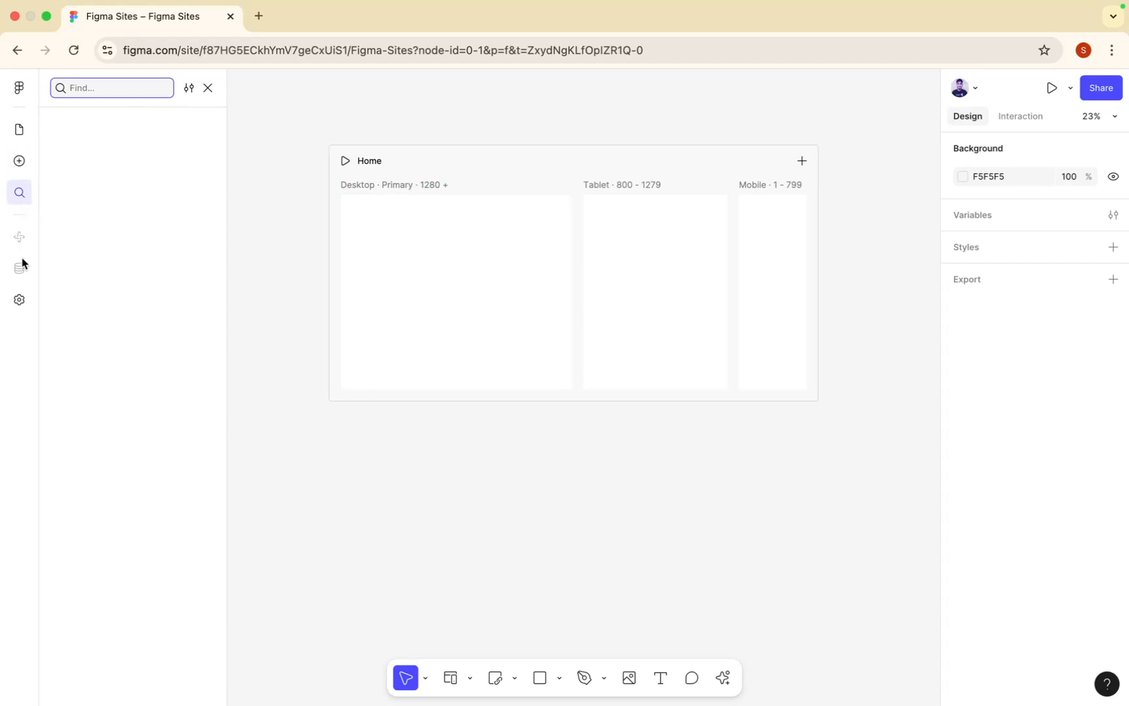
pyautogui.click(19, 301)
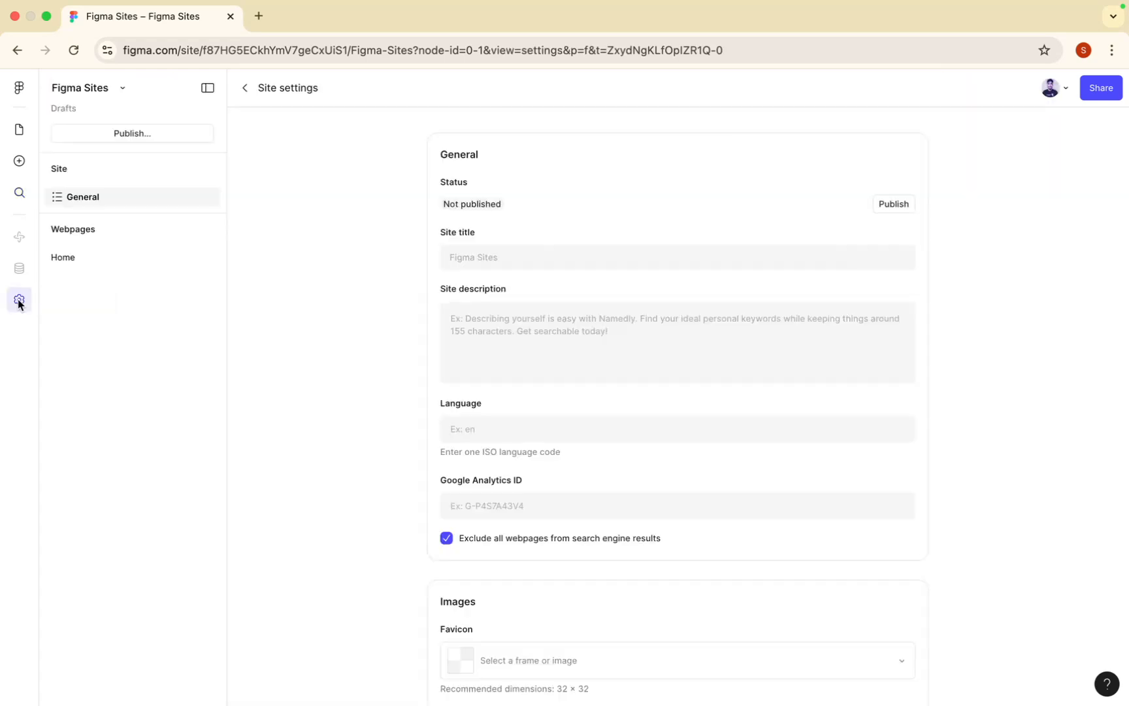
pyautogui.click(18, 129)
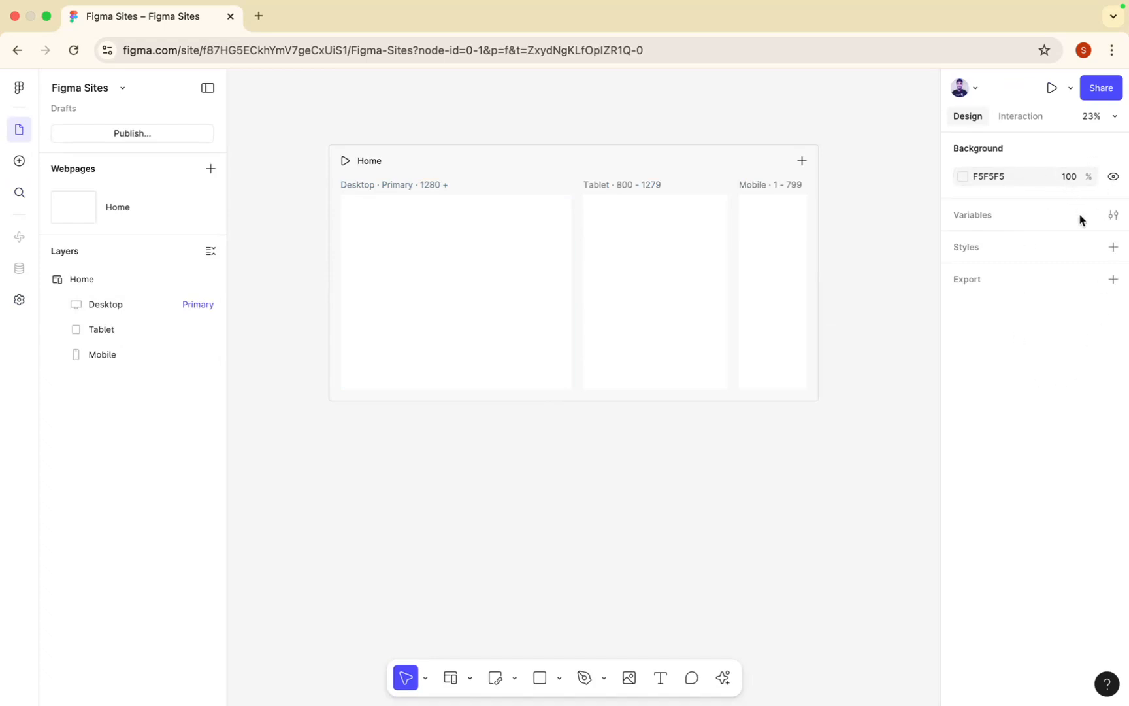
# Step: Examine the available webpage, embed, shape and pen tools and the AI actions for image editing and writing
pyautogui.scroll(-2, 869, 288)
pyautogui.hscroll(2, 869, 288)
pyautogui.hscroll(5, 869, 289)
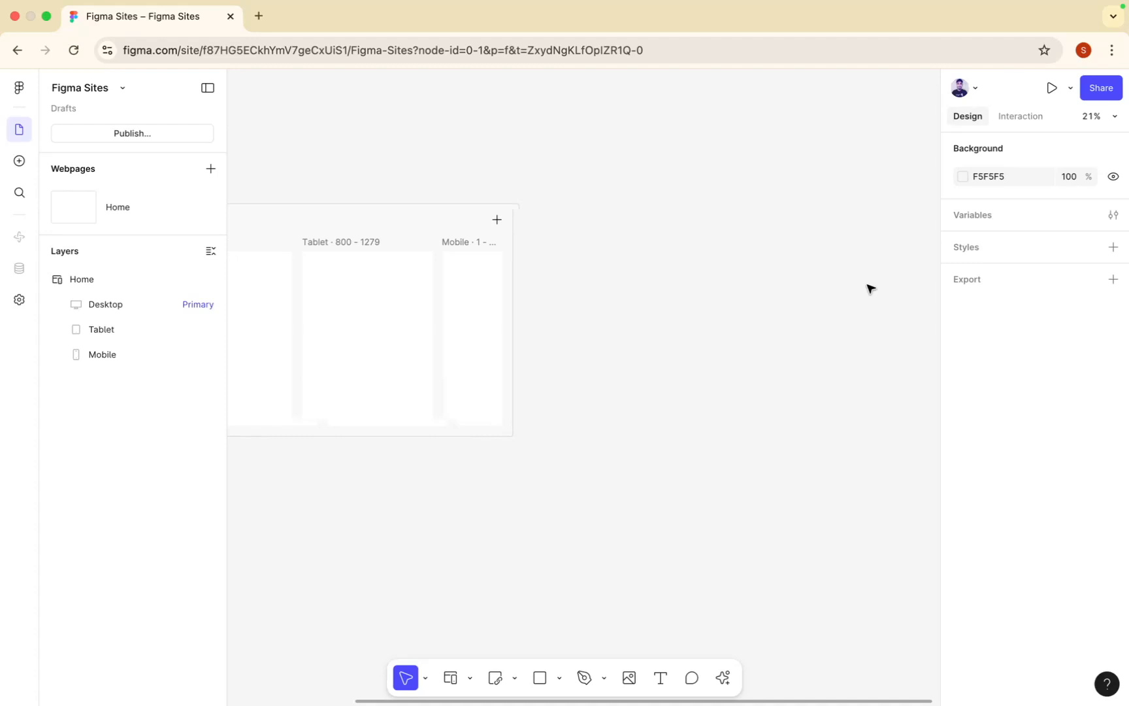
pyautogui.scroll(-1, 698, 285)
pyautogui.hscroll(-1, 697, 285)
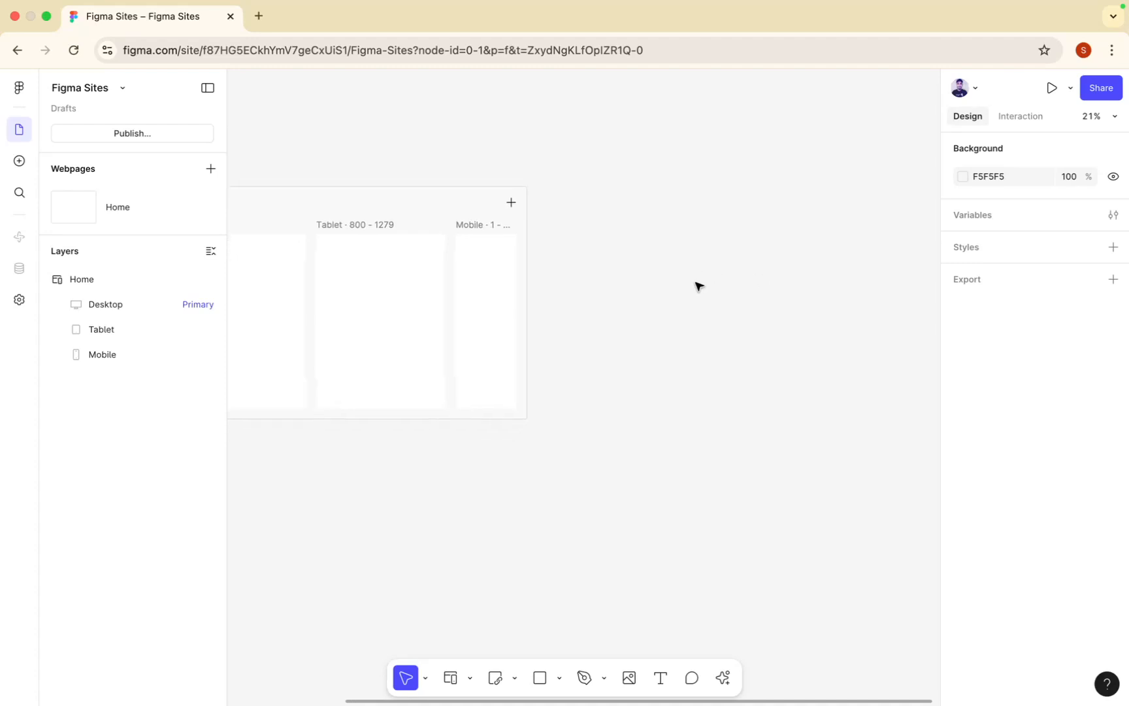
pyautogui.click(469, 678)
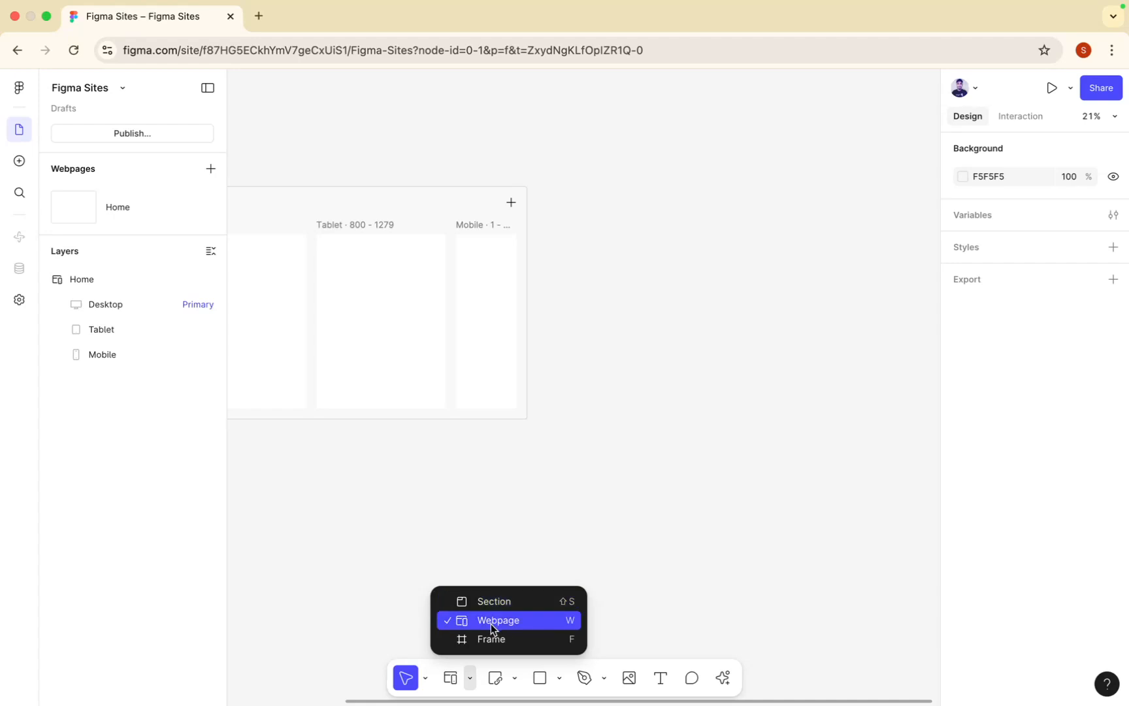
pyautogui.click(515, 679)
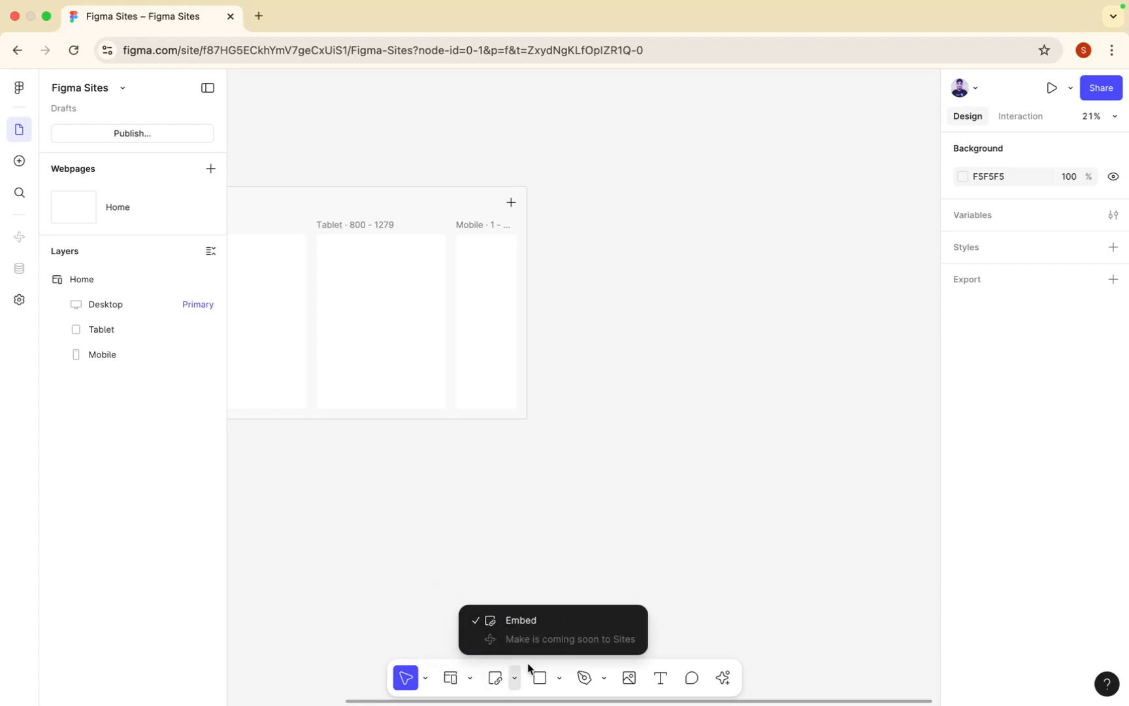
pyautogui.click(557, 679)
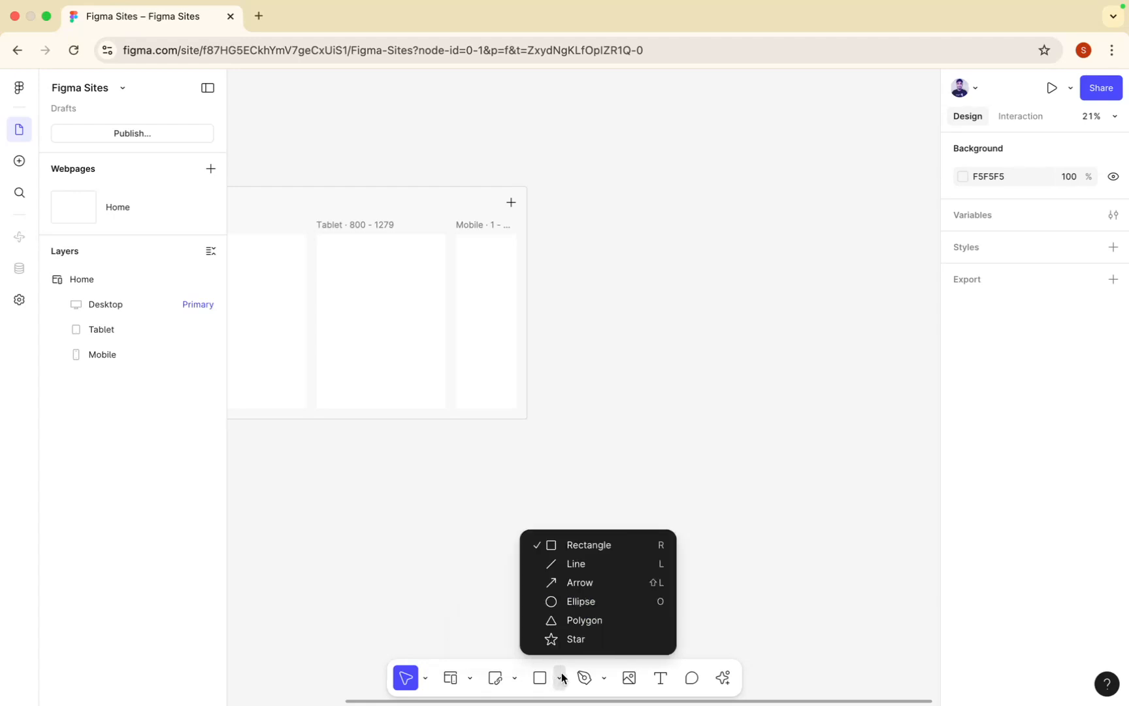
pyautogui.click(602, 680)
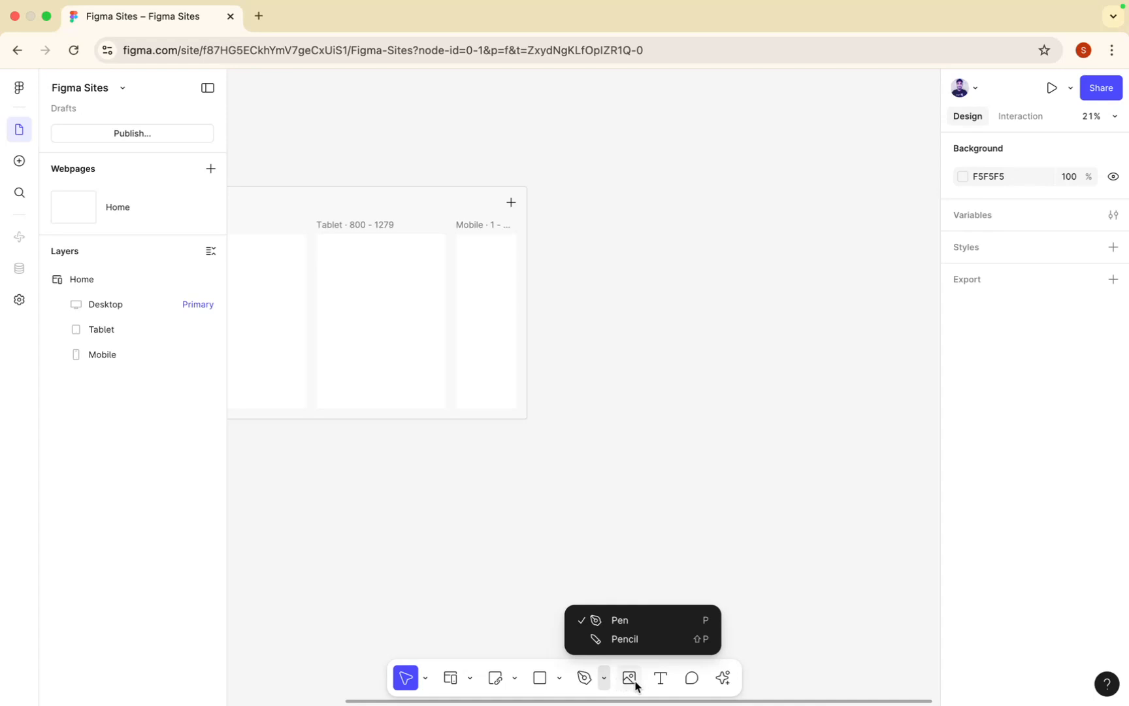
pyautogui.click(724, 680)
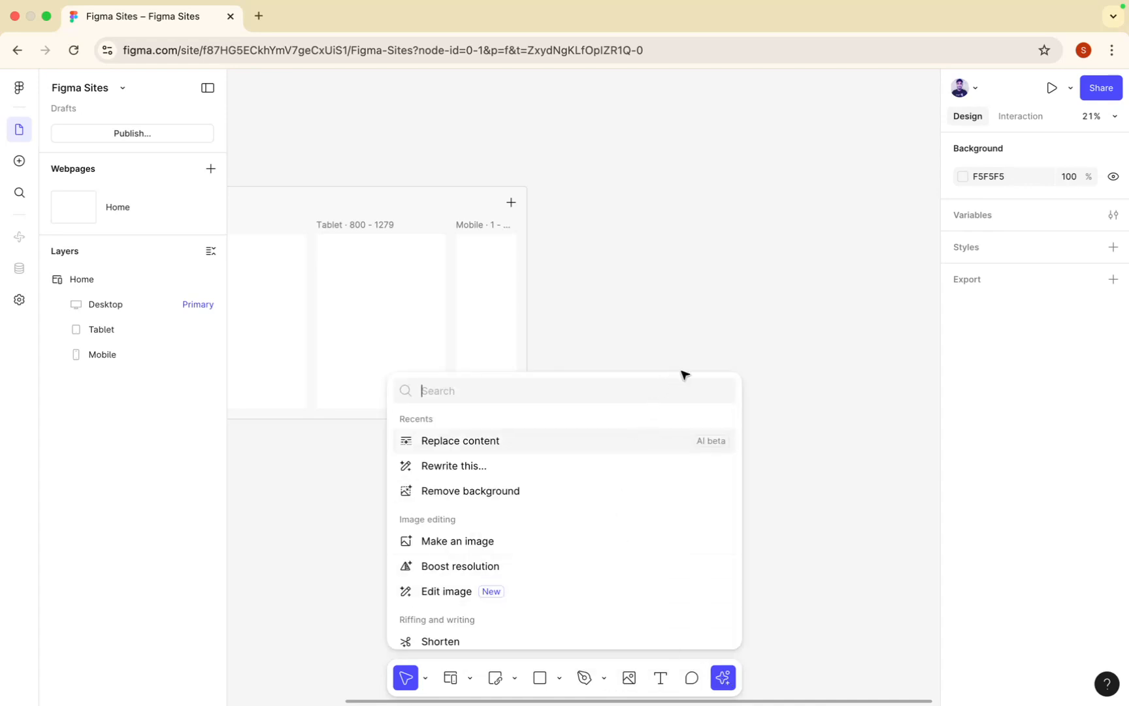
pyautogui.click(673, 327)
pyautogui.hscroll(-5, 673, 327)
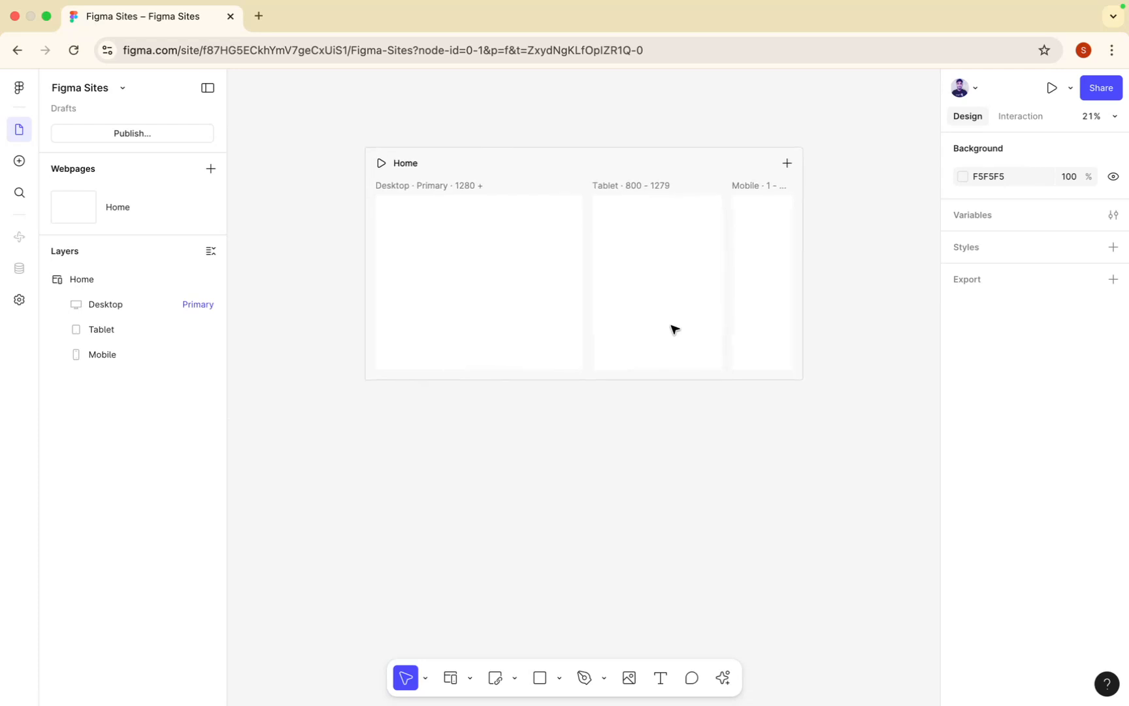
# Step: Bring up the insertable blocks for the Home page and look at the ready-made page layouts
pyautogui.scroll(2, 674, 329)
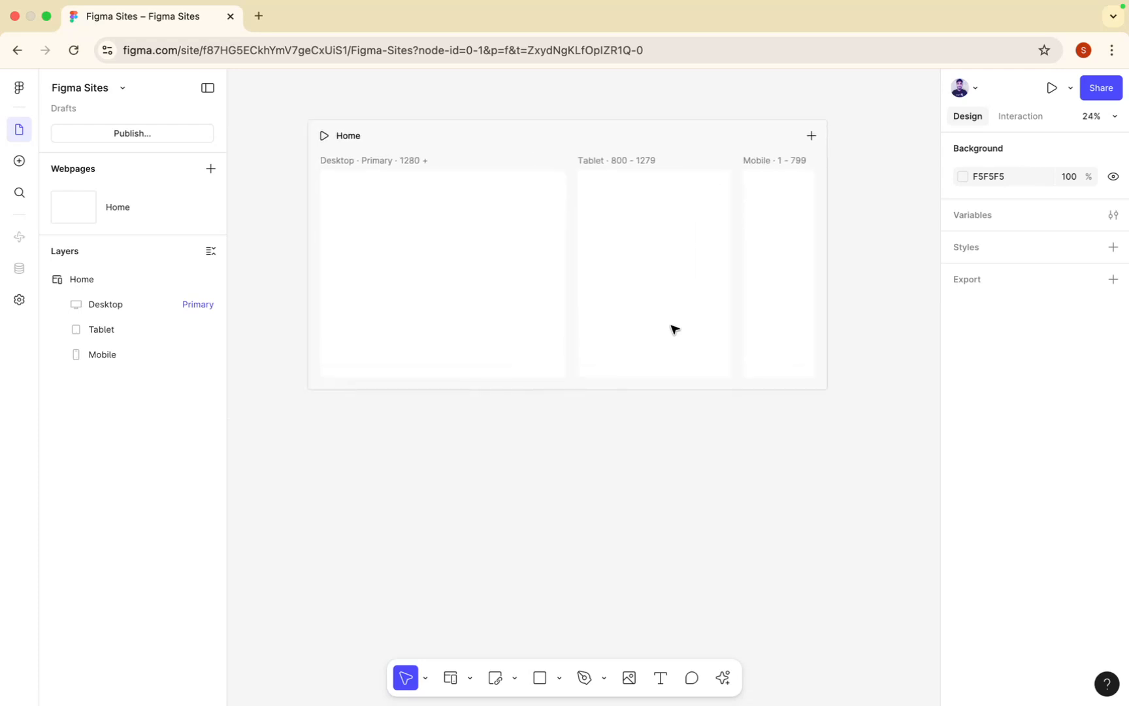
pyautogui.scroll(1, 501, 332)
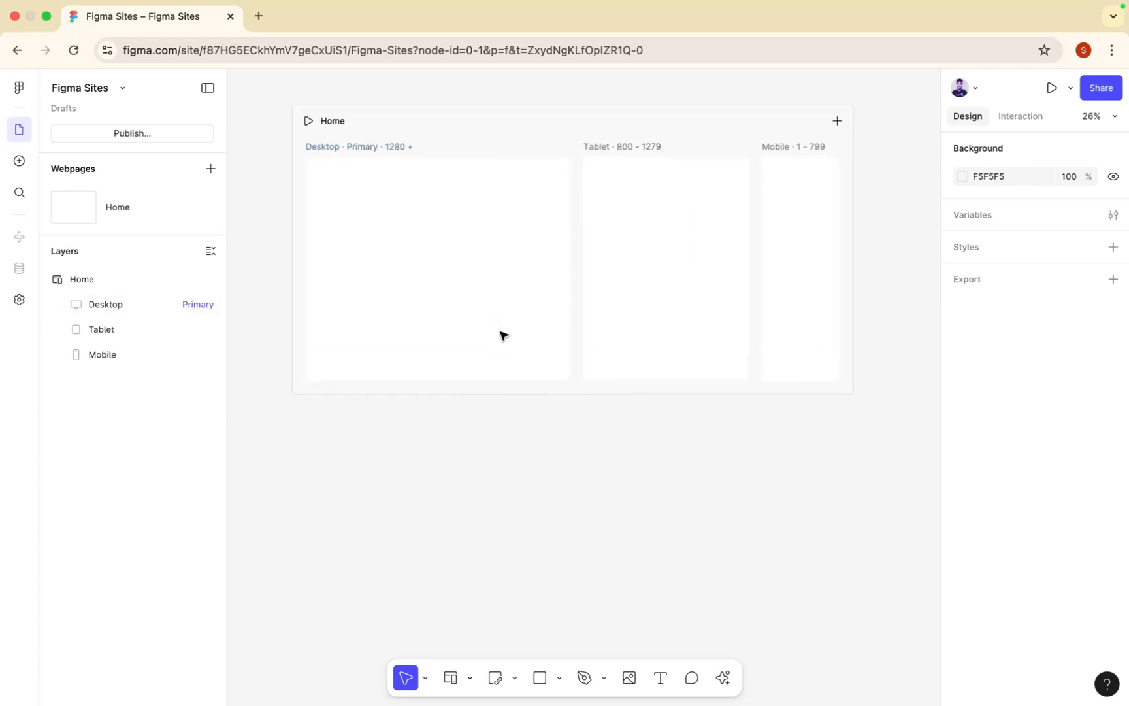
pyautogui.scroll(3, 504, 335)
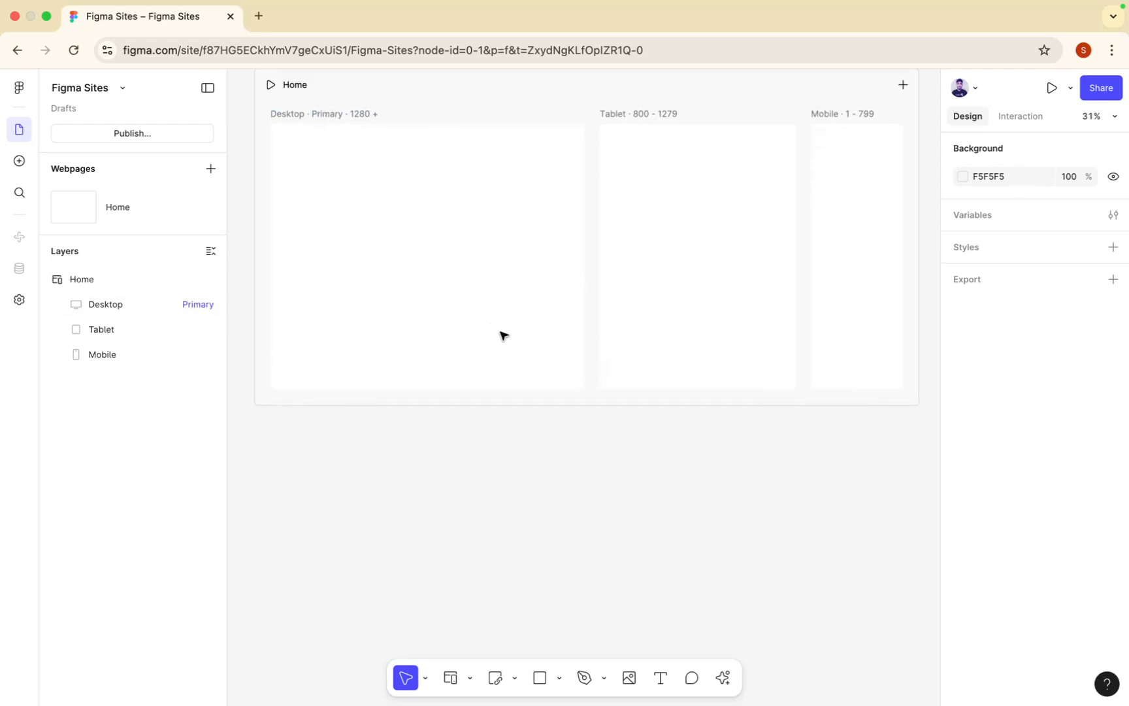
pyautogui.scroll(1, 499, 346)
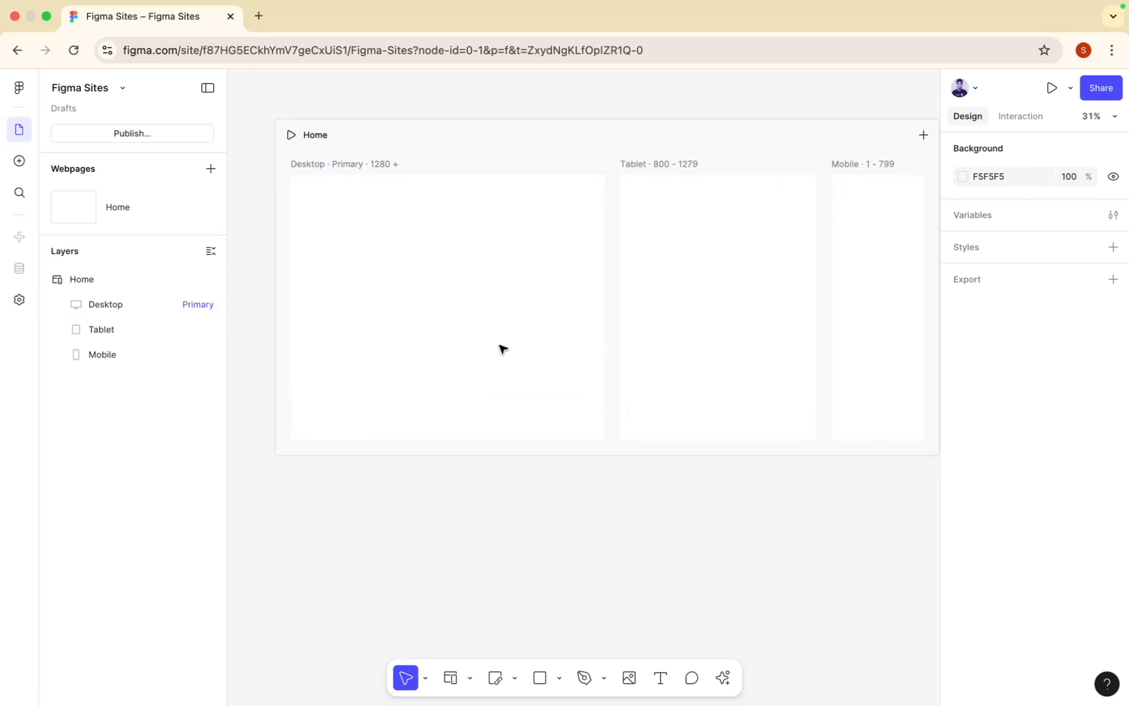
pyautogui.click(19, 163)
pyautogui.click(93, 133)
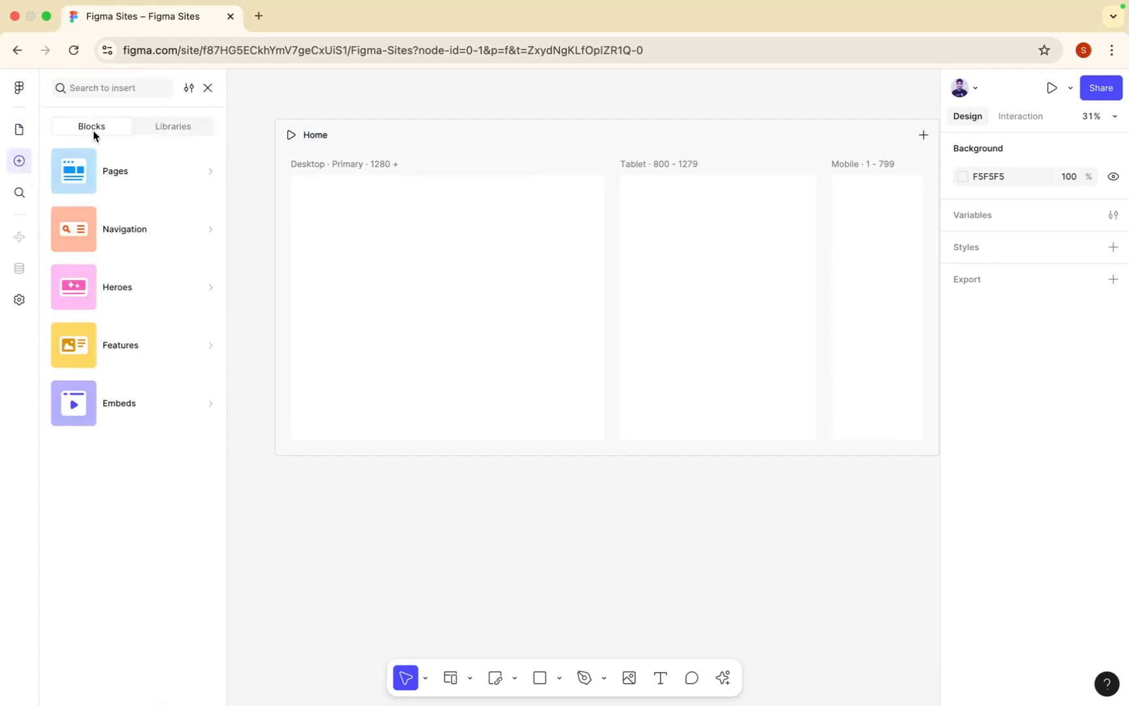
pyautogui.moveTo(137, 165)
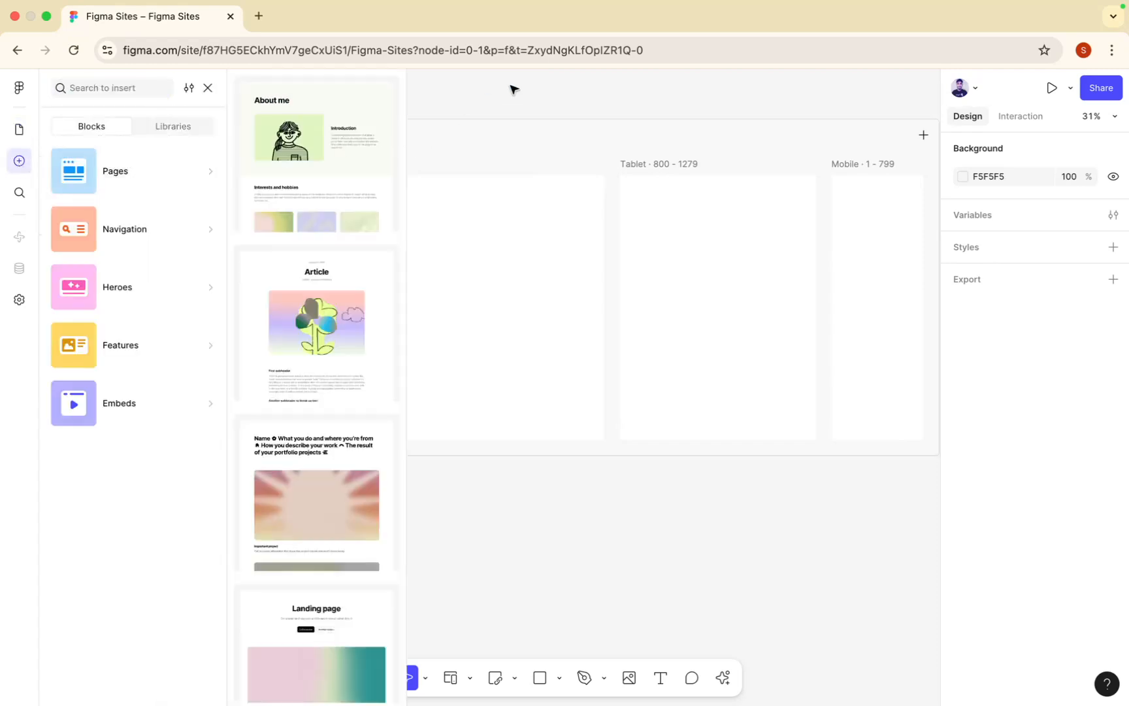
pyautogui.scroll(3, 511, 90)
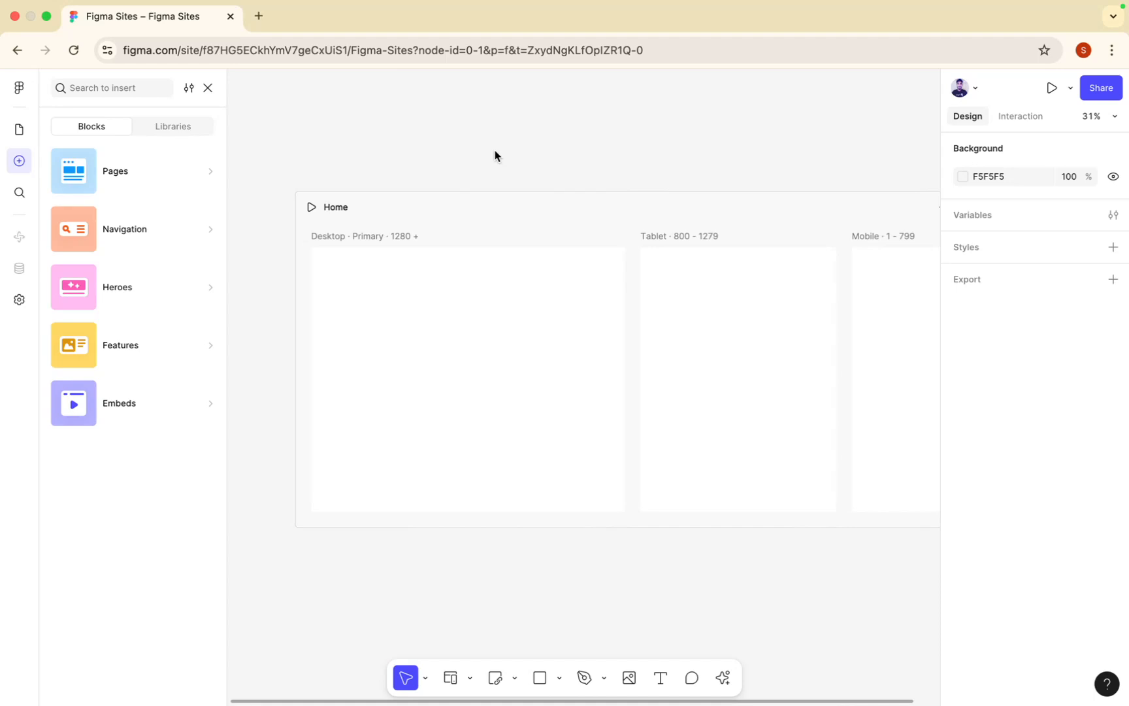
# Step: Try placing the Namedly navigation bar with a black call-to-action button on the Desktop breakpoint, and delete it again
pyautogui.moveTo(180, 230)
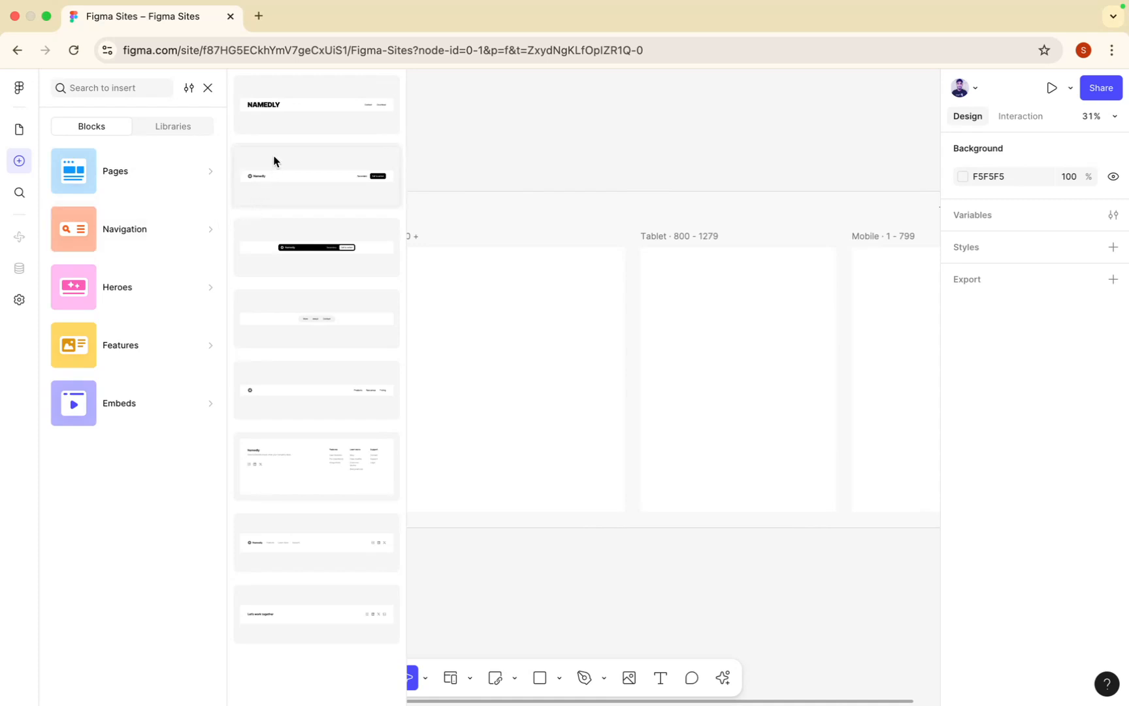
pyautogui.moveTo(286, 171); pyautogui.dragTo(421, 268)
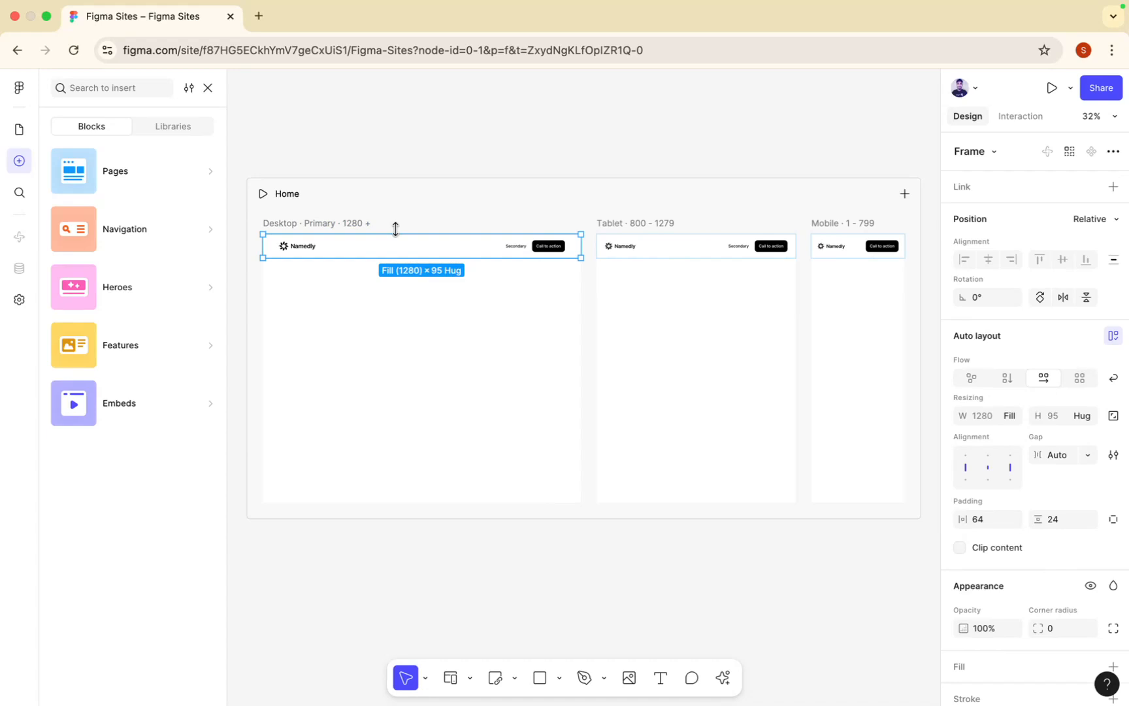
pyautogui.press('BackSpace')
pyautogui.moveTo(438, 111); pyautogui.dragTo(495, 126)
pyautogui.moveTo(130, 229)
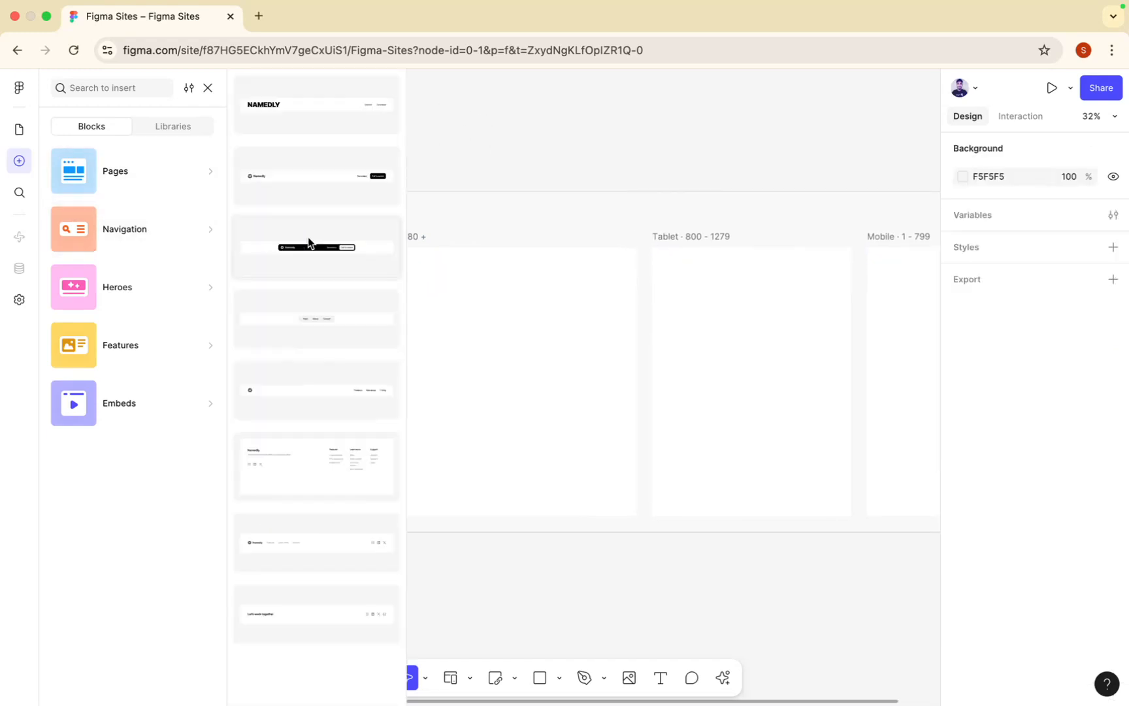
pyautogui.moveTo(300, 189); pyautogui.dragTo(441, 295)
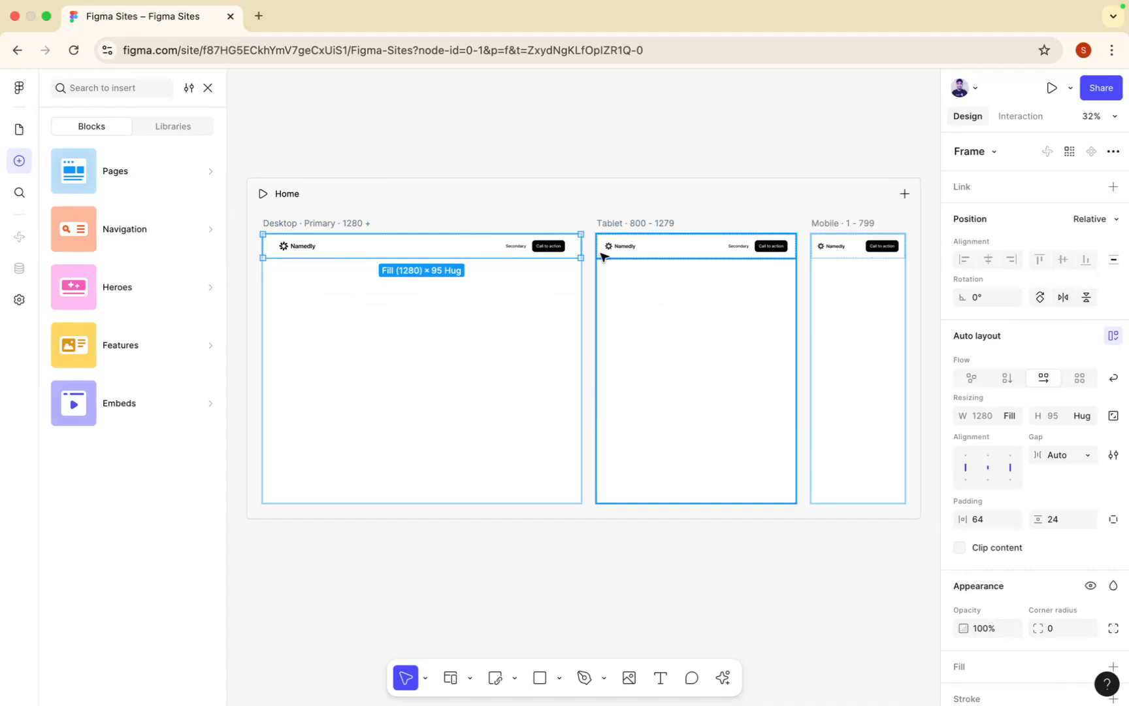
pyautogui.press('Delete')
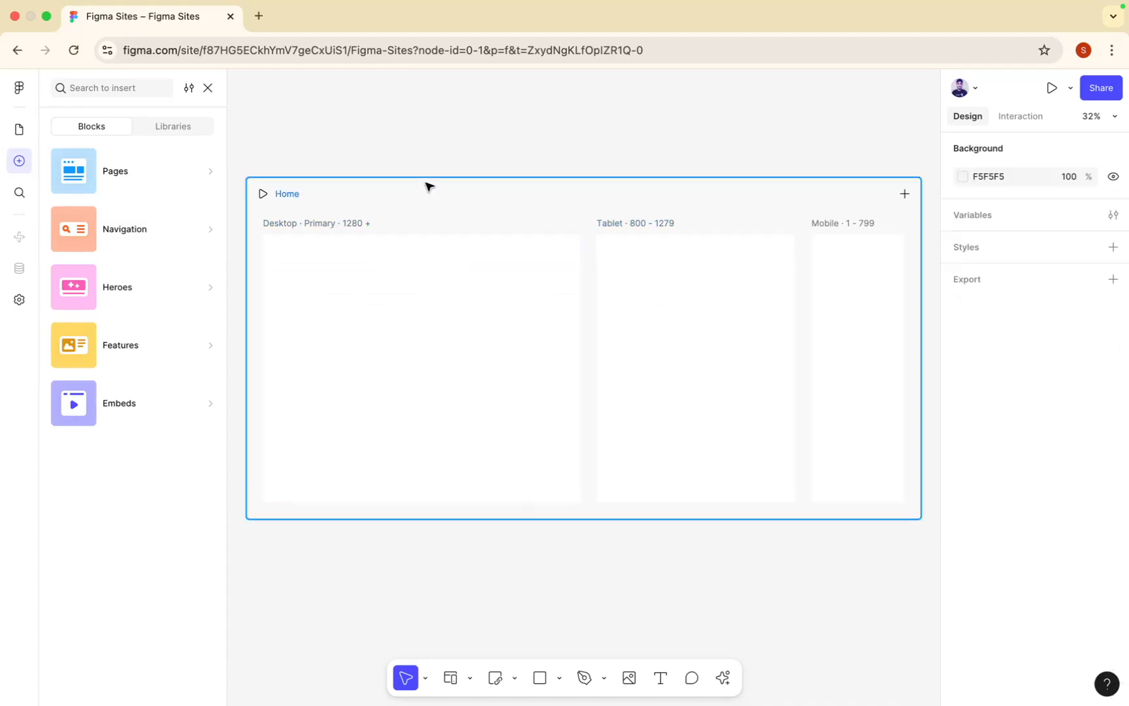
# Step: Select the Desktop breakpoint and insert the white Namedly navigation bar with Secondary and Call to action buttons
pyautogui.click(310, 222)
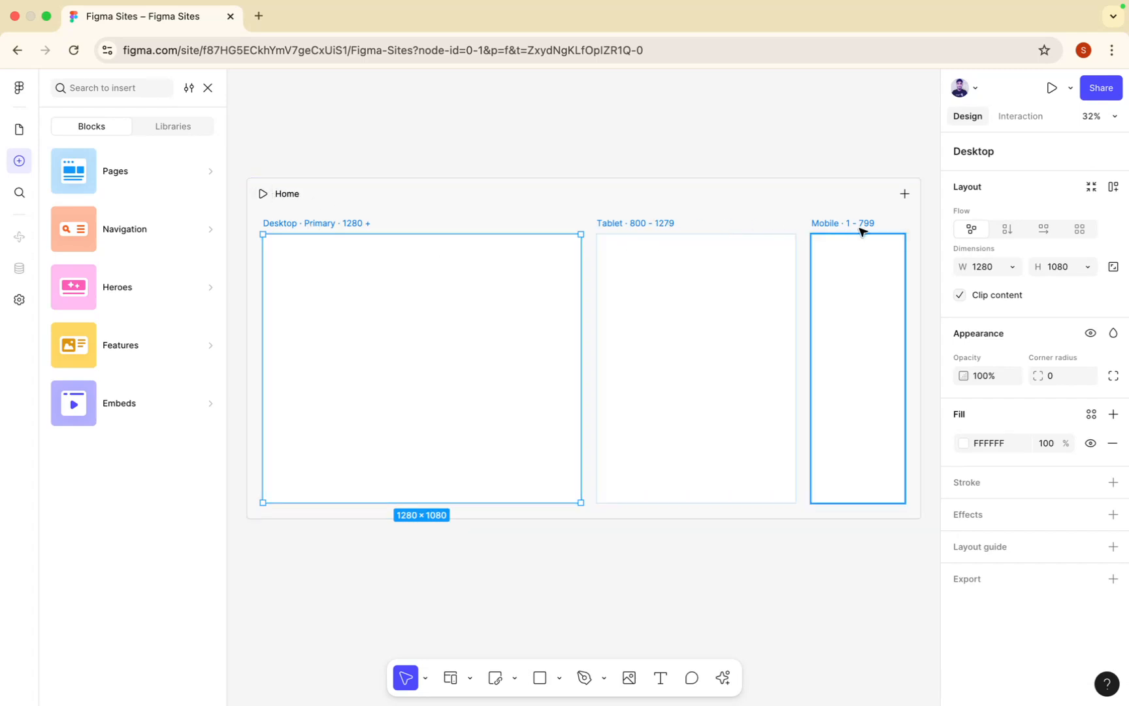
pyautogui.moveTo(137, 226)
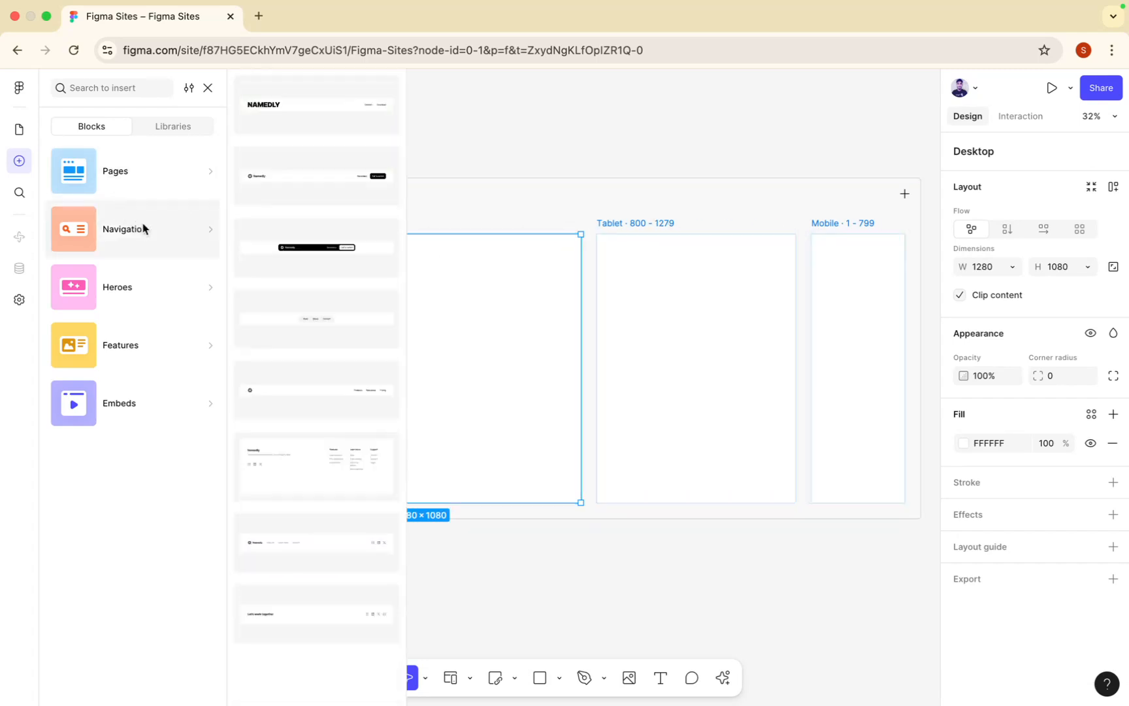
pyautogui.click(308, 188)
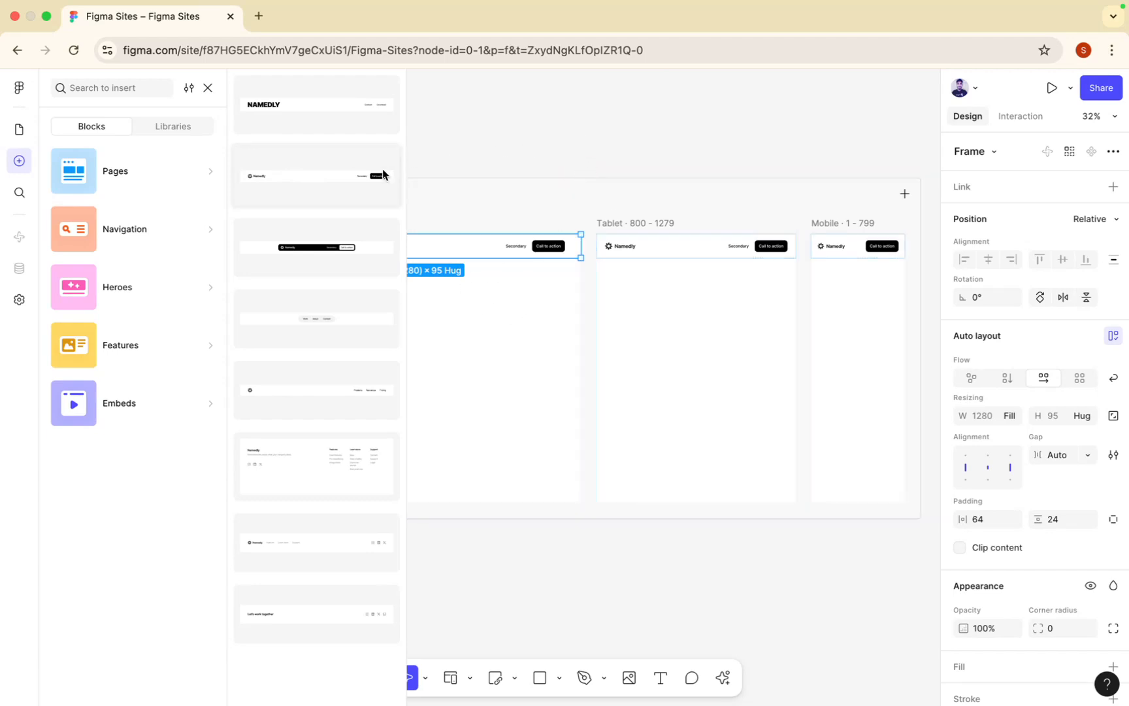
pyautogui.moveTo(482, 143); pyautogui.dragTo(578, 141)
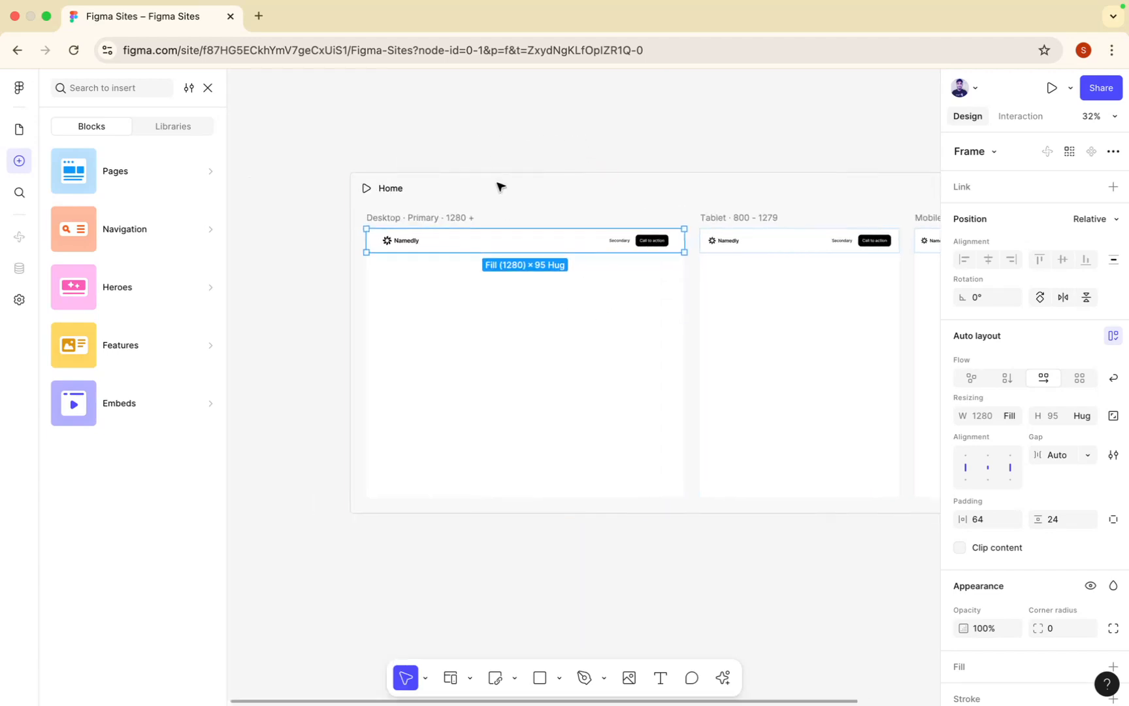
pyautogui.scroll(-2, 586, 251)
pyautogui.scroll(-4, 586, 254)
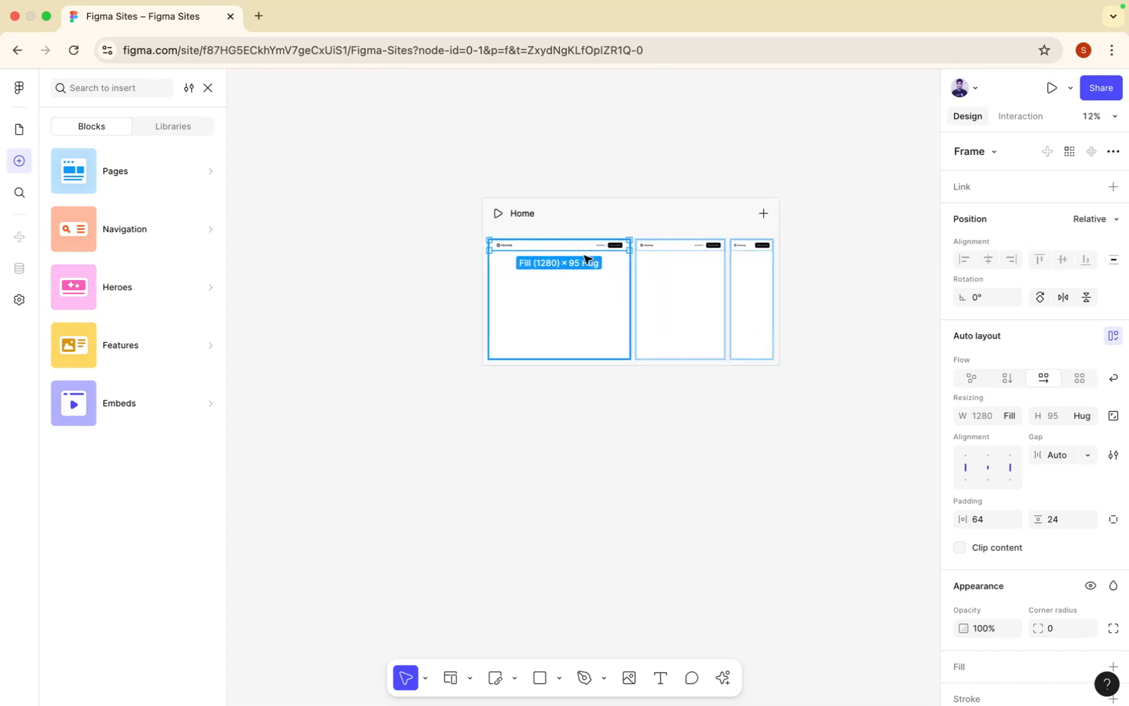
pyautogui.scroll(5, 584, 265)
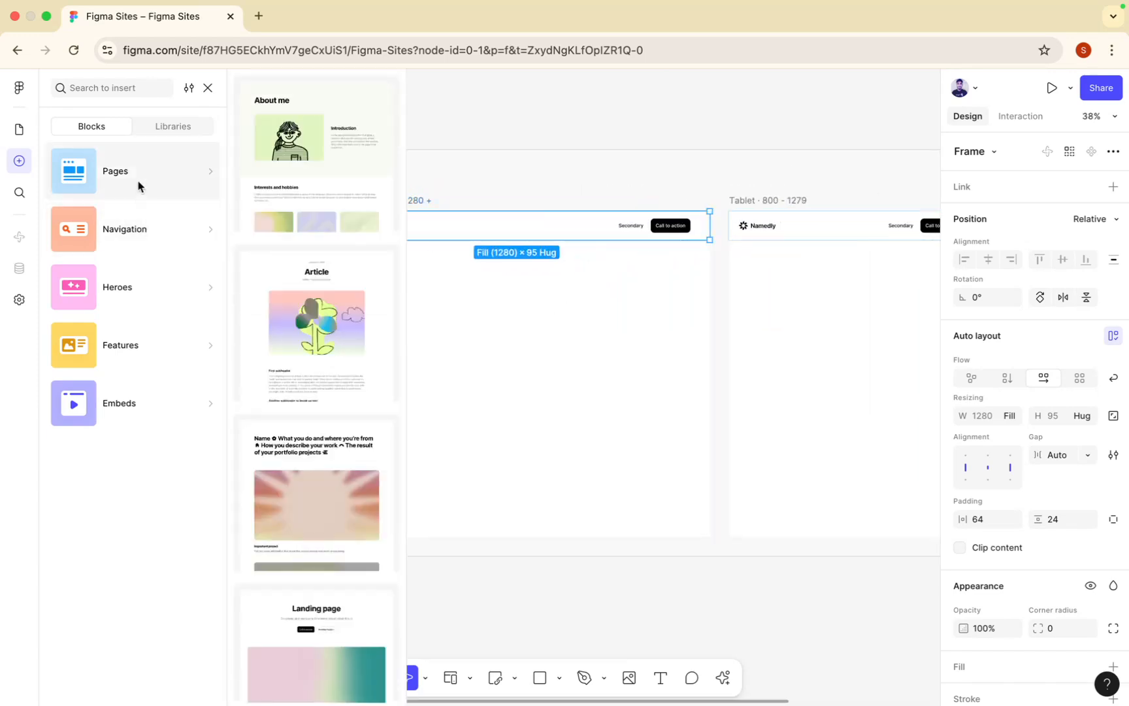
# Step: Insert the Hero Gradient block below the navigation bar on the Desktop breakpoint and check its tablet and mobile versions
pyautogui.moveTo(135, 291)
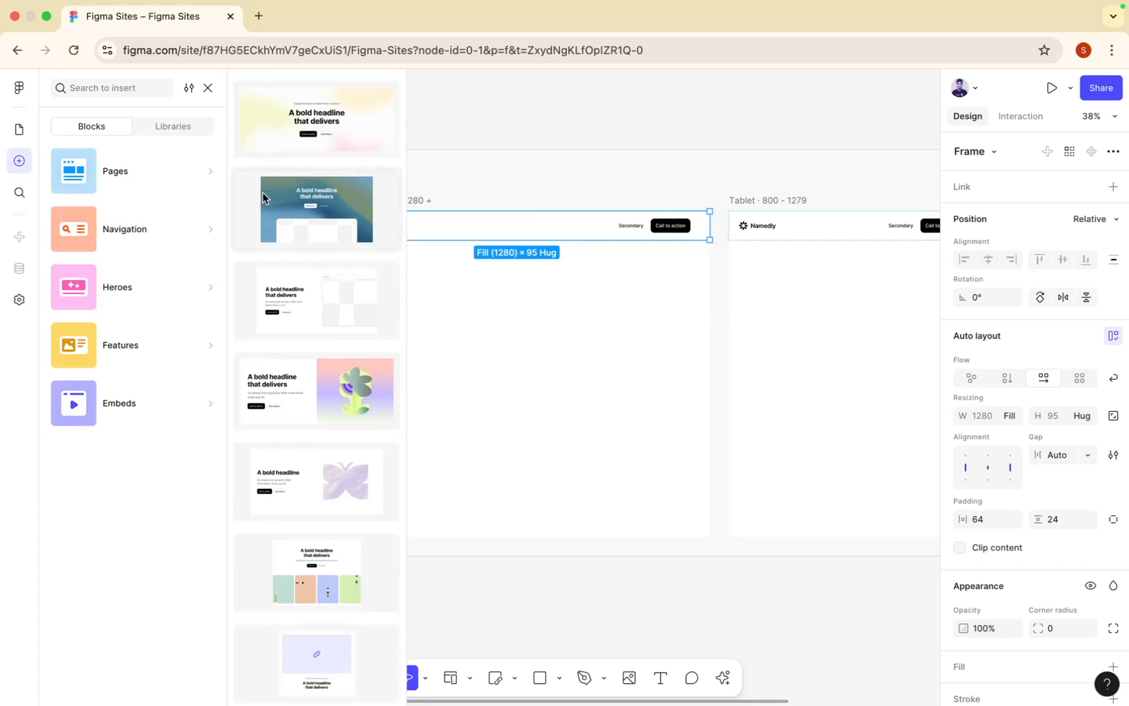
pyautogui.click(425, 206)
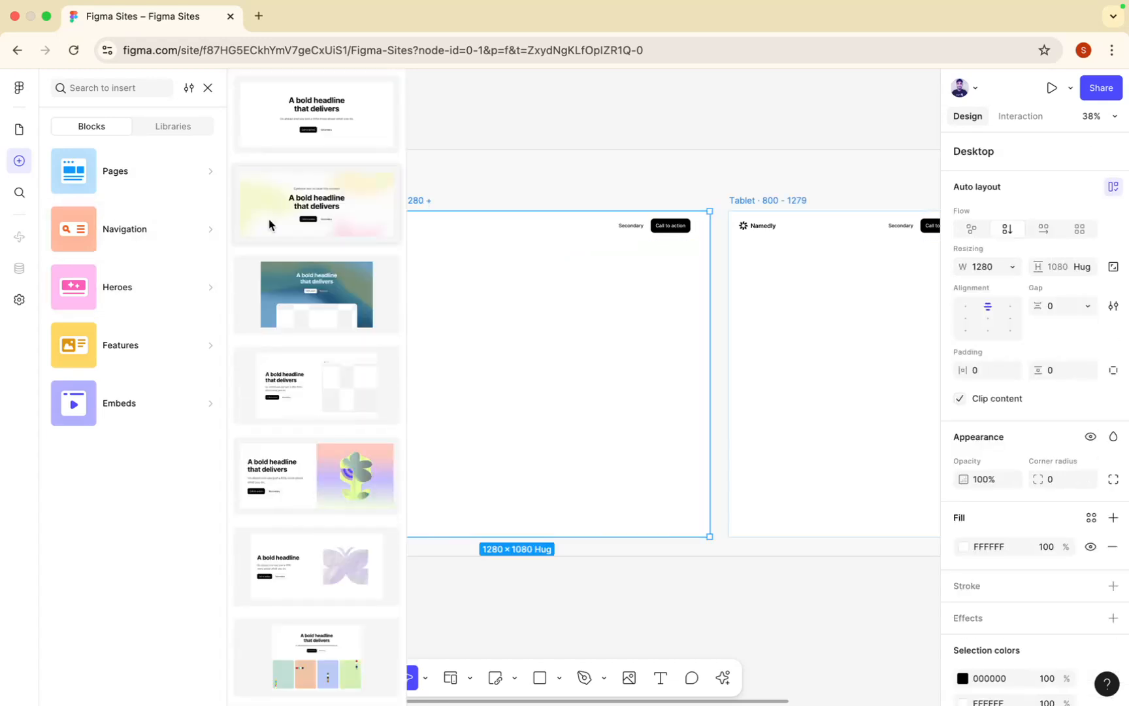
pyautogui.click(268, 225)
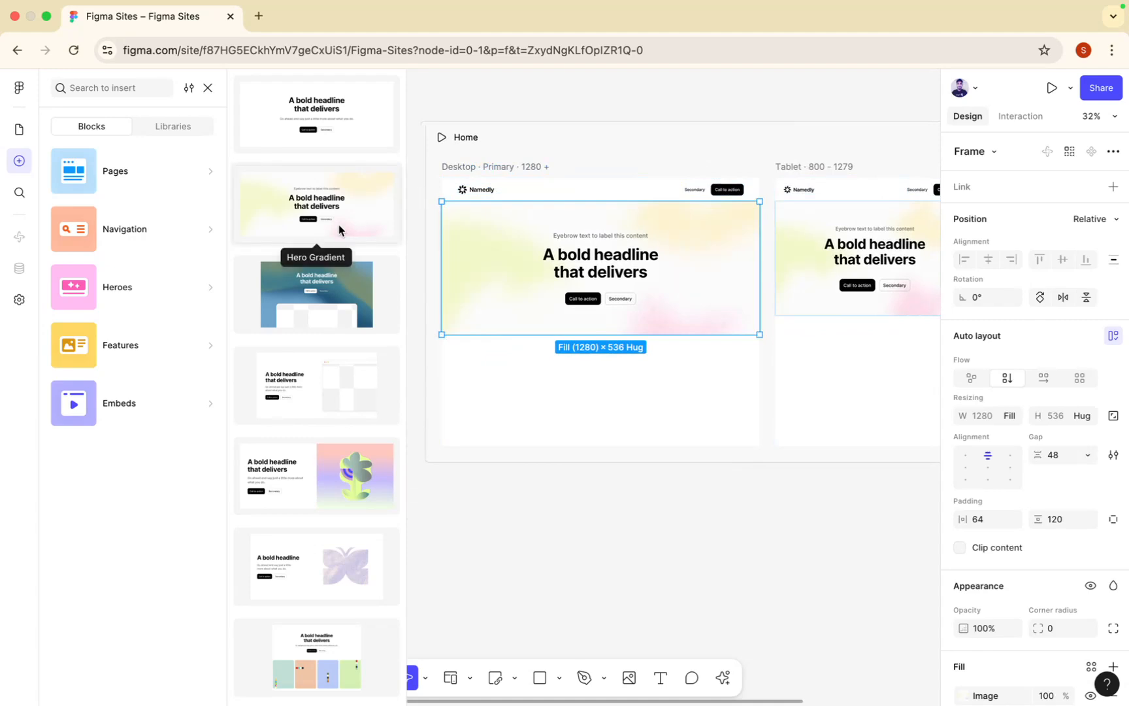
pyautogui.scroll(2, 667, 304)
pyautogui.hscroll(10, 667, 304)
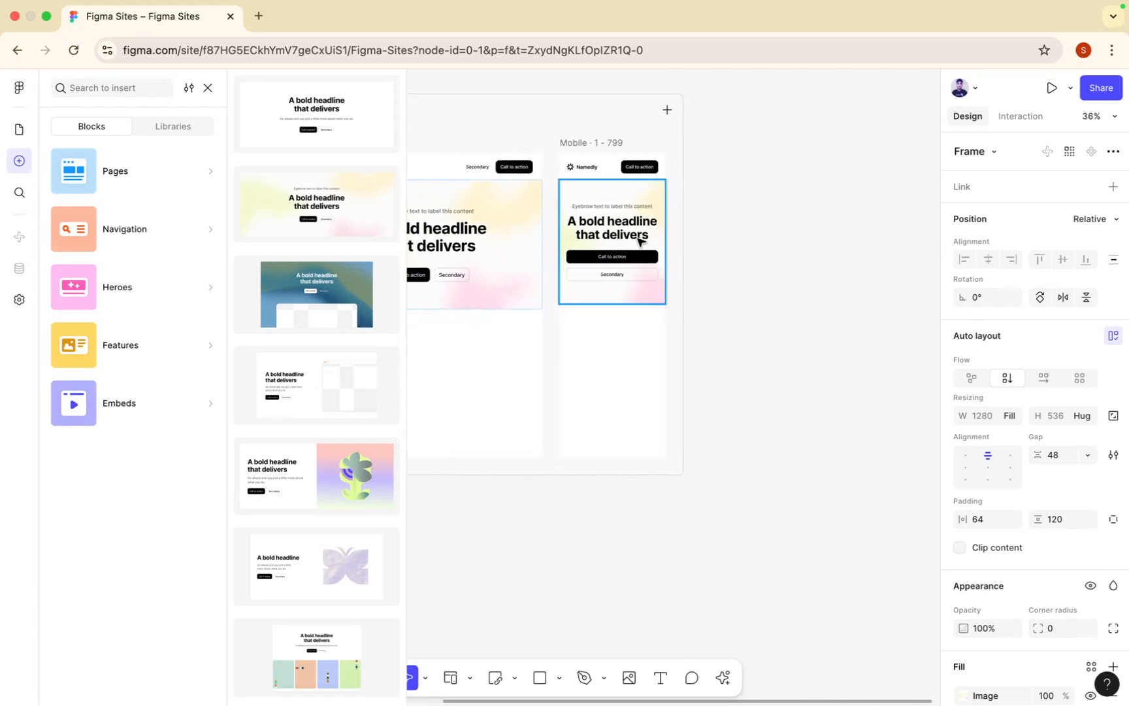
pyautogui.scroll(3, 638, 242)
pyautogui.hscroll(-8, 638, 242)
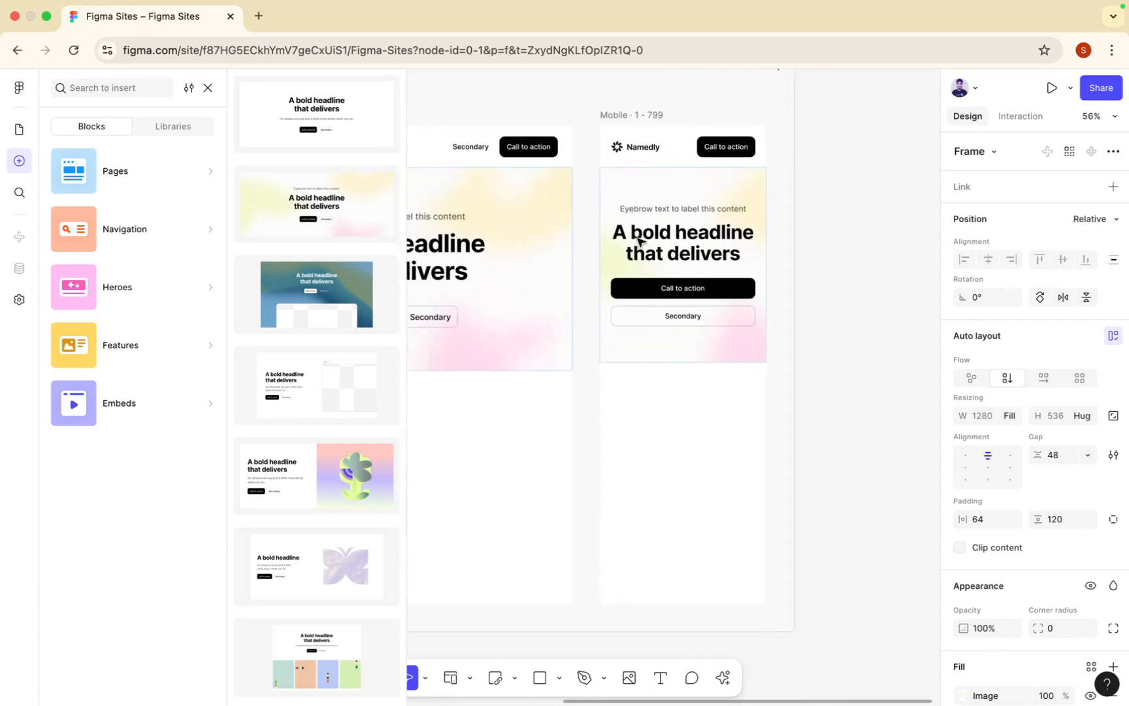
pyautogui.hscroll(-5, 640, 243)
pyautogui.scroll(-3, 640, 243)
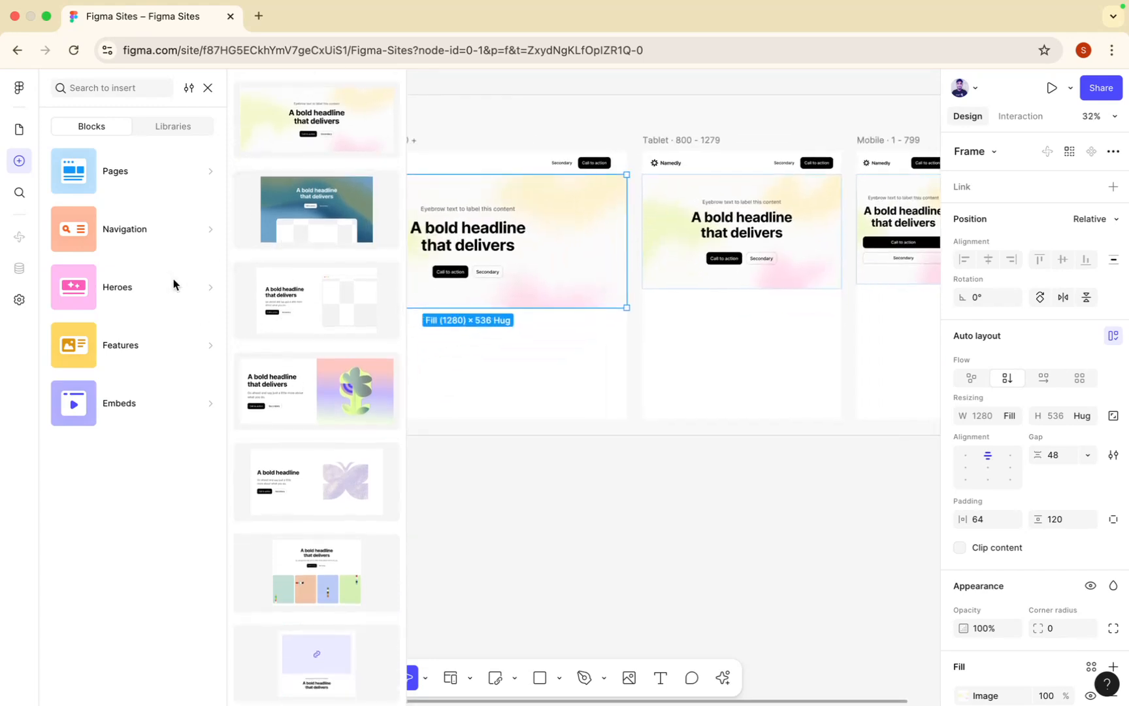
# Step: Insert the three-card feature block with the butterfly, mountains and flower images below the hero section
pyautogui.moveTo(150, 235)
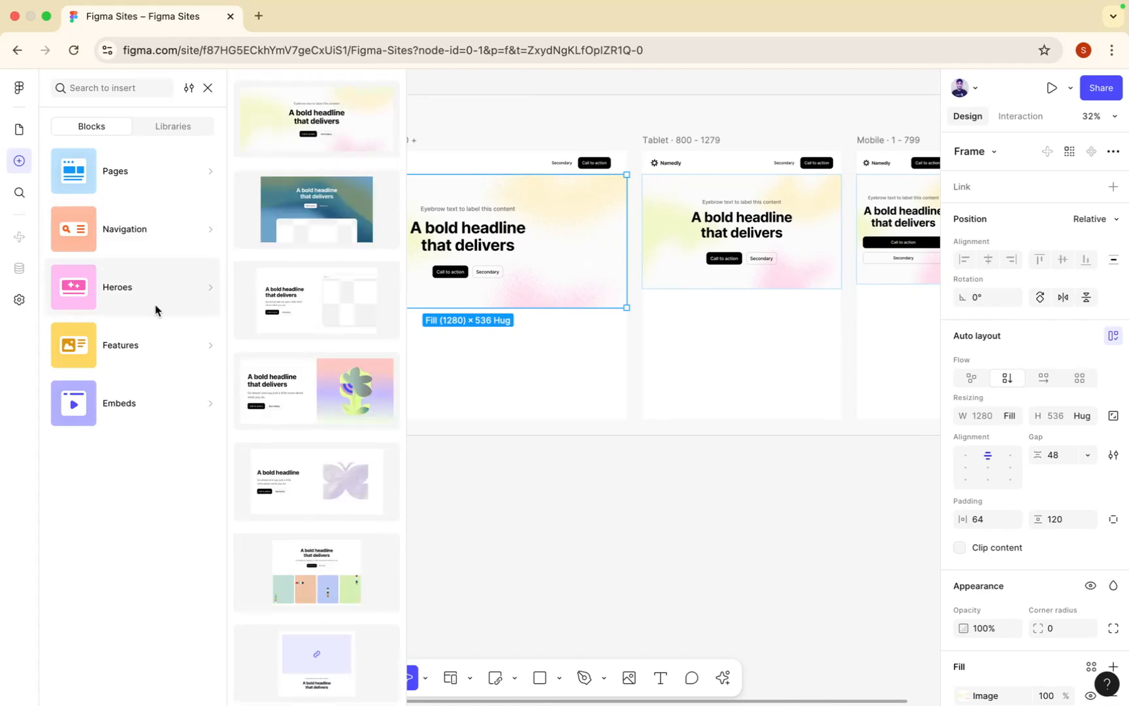
pyautogui.moveTo(158, 345)
pyautogui.scroll(-2, 262, 353)
pyautogui.scroll(-1, 262, 352)
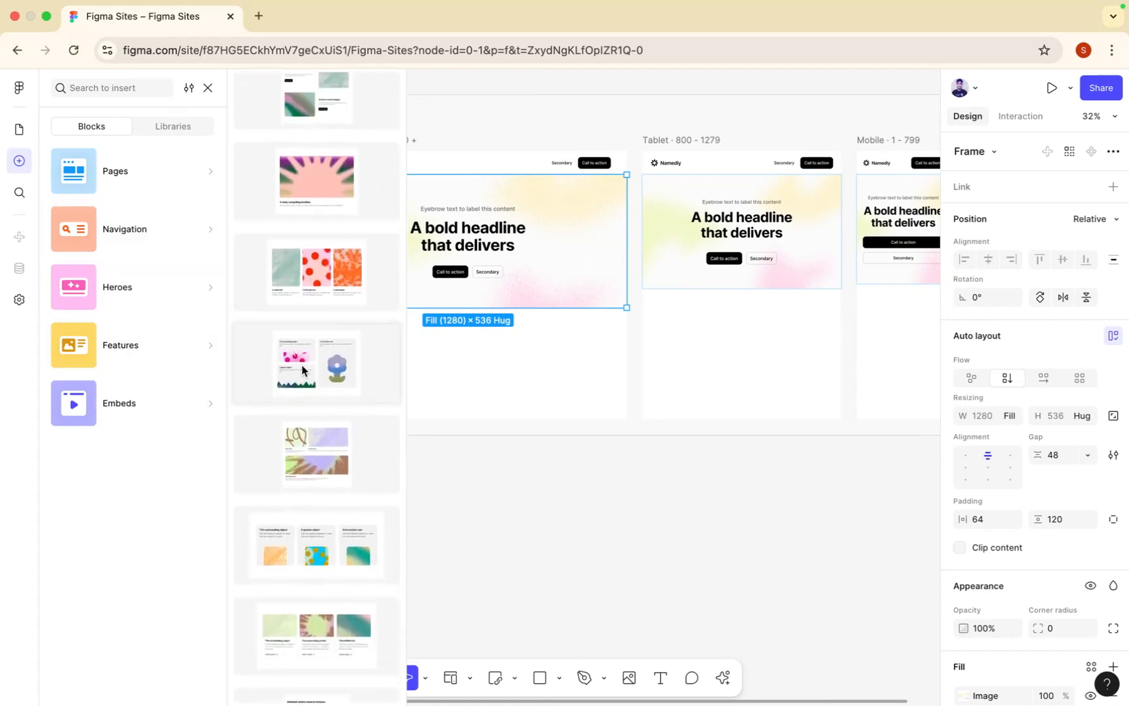
pyautogui.hscroll(-2, 432, 306)
pyautogui.hscroll(-3, 431, 307)
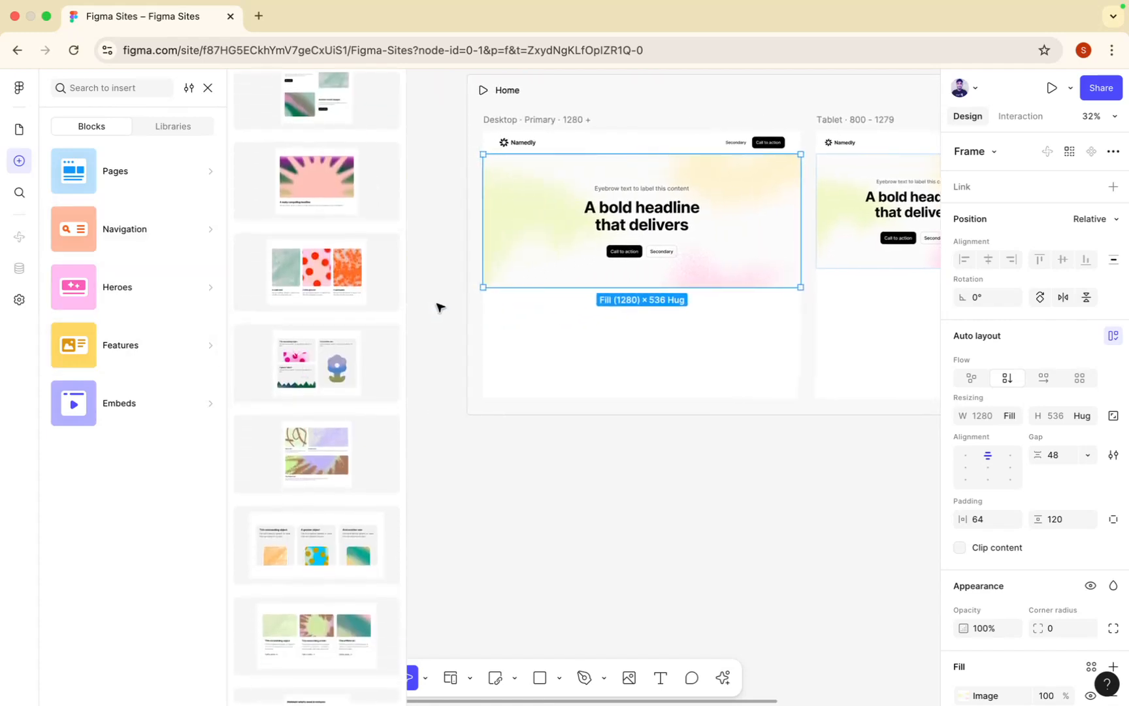
pyautogui.scroll(1, 438, 304)
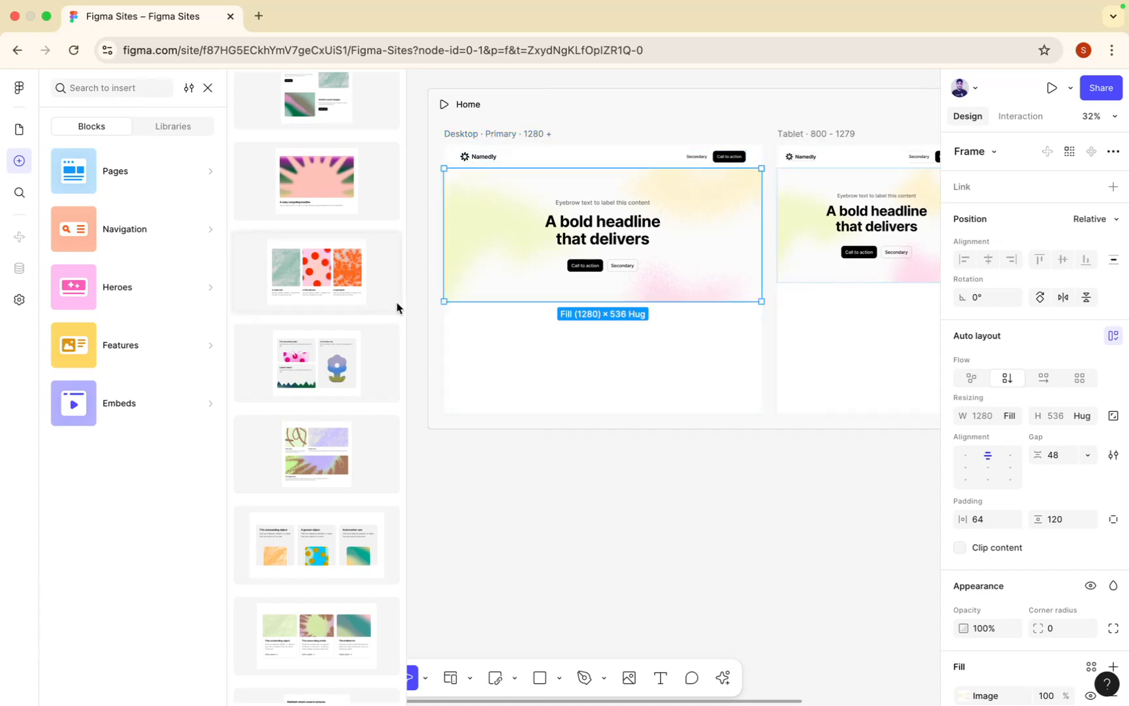
pyautogui.click(326, 363)
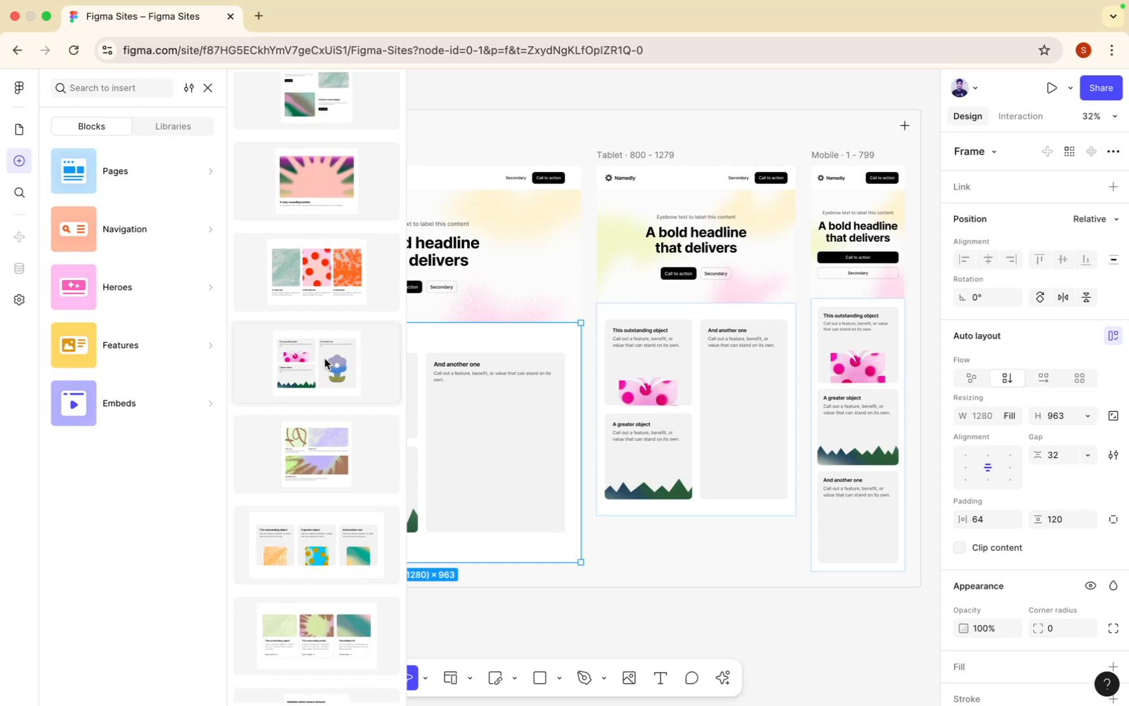
pyautogui.hscroll(-5, 537, 390)
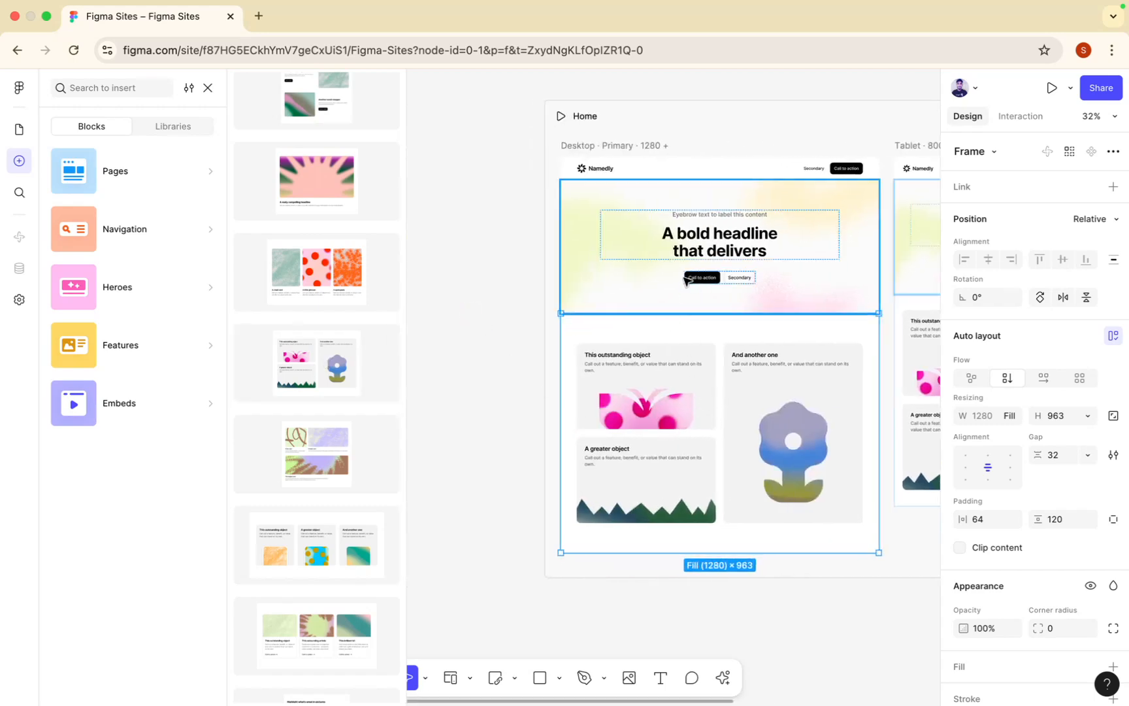
# Step: Insert the customer logo row from the Features blocks below the three-card section of the Home page
pyautogui.scroll(-1, 297, 470)
pyautogui.scroll(-10, 296, 470)
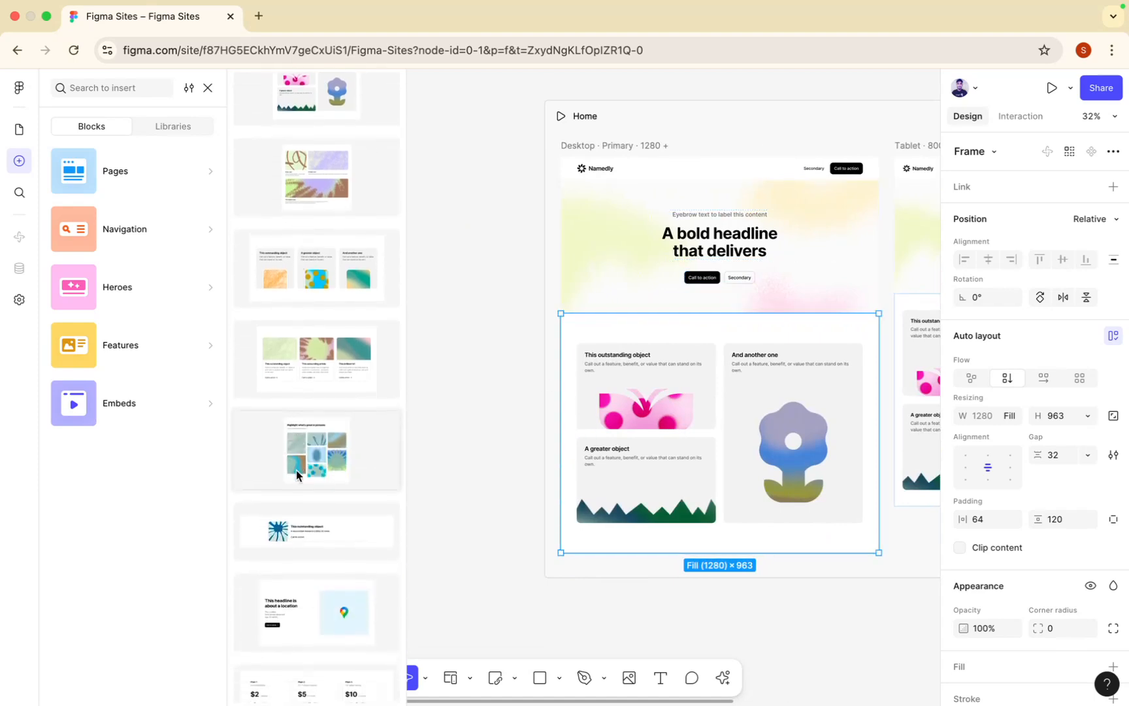
pyautogui.scroll(-2, 297, 458)
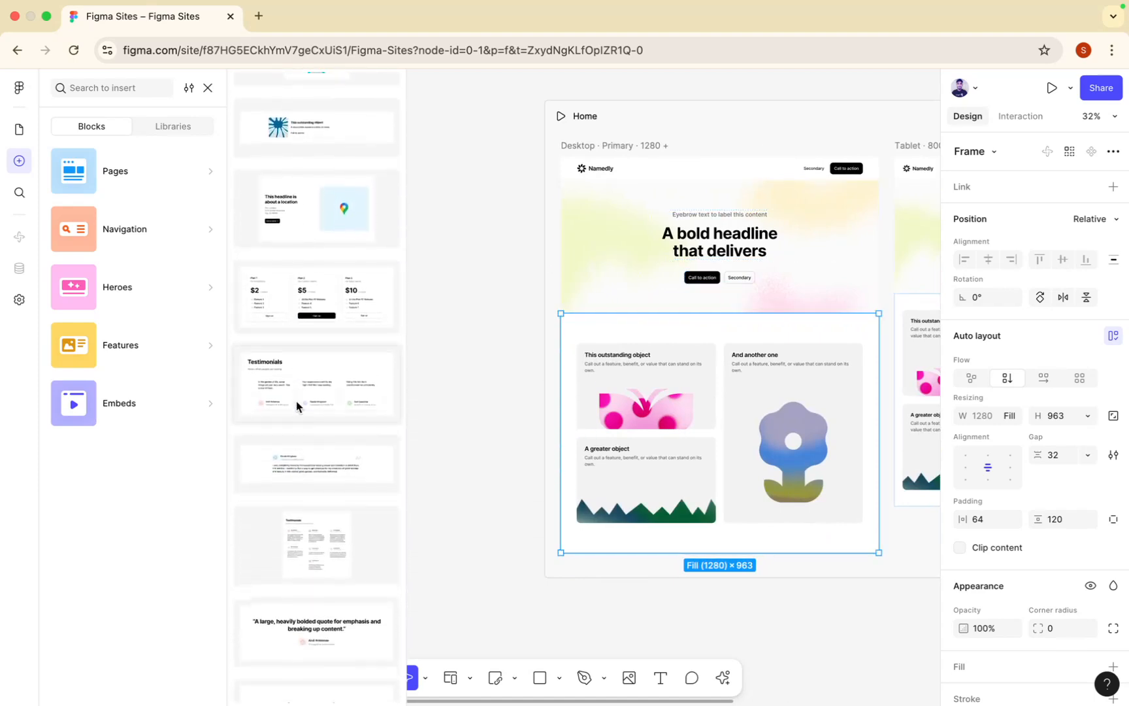
pyautogui.scroll(-5, 336, 521)
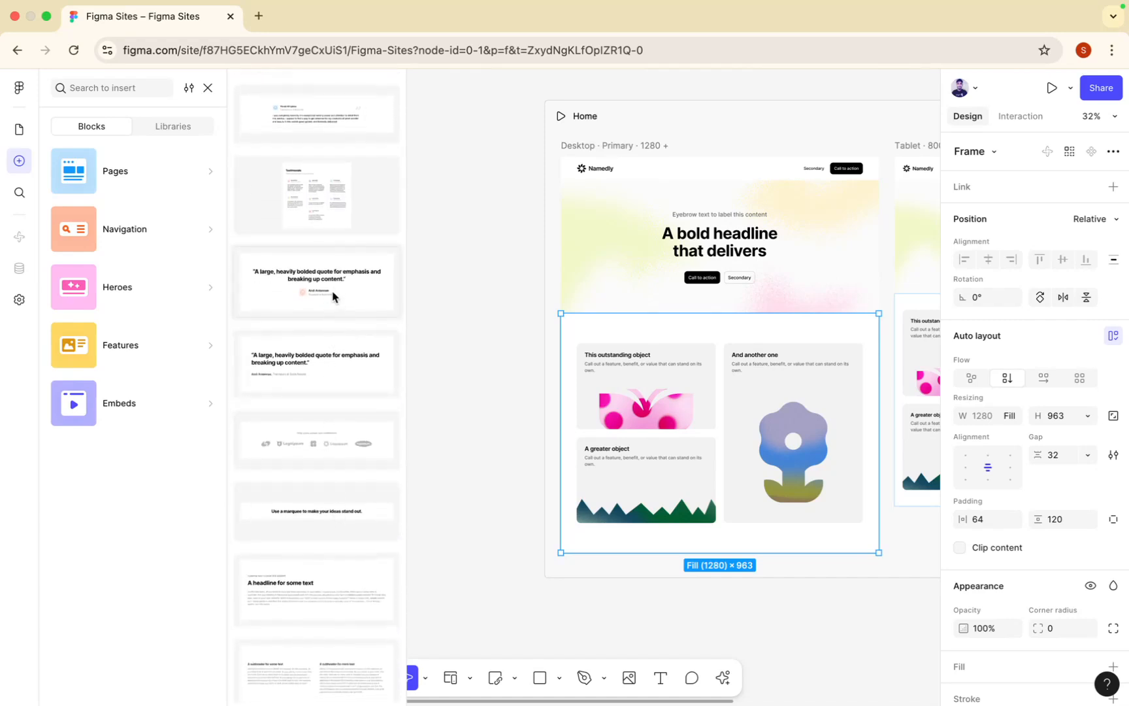
pyautogui.click(653, 260)
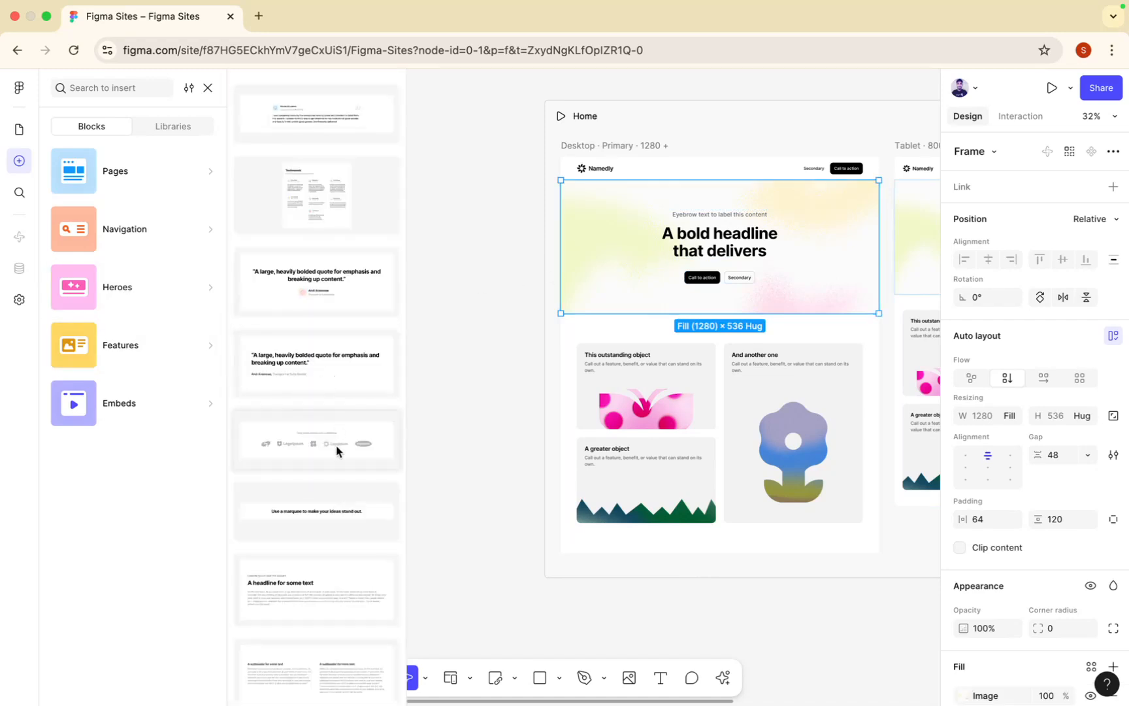
pyautogui.click(337, 451)
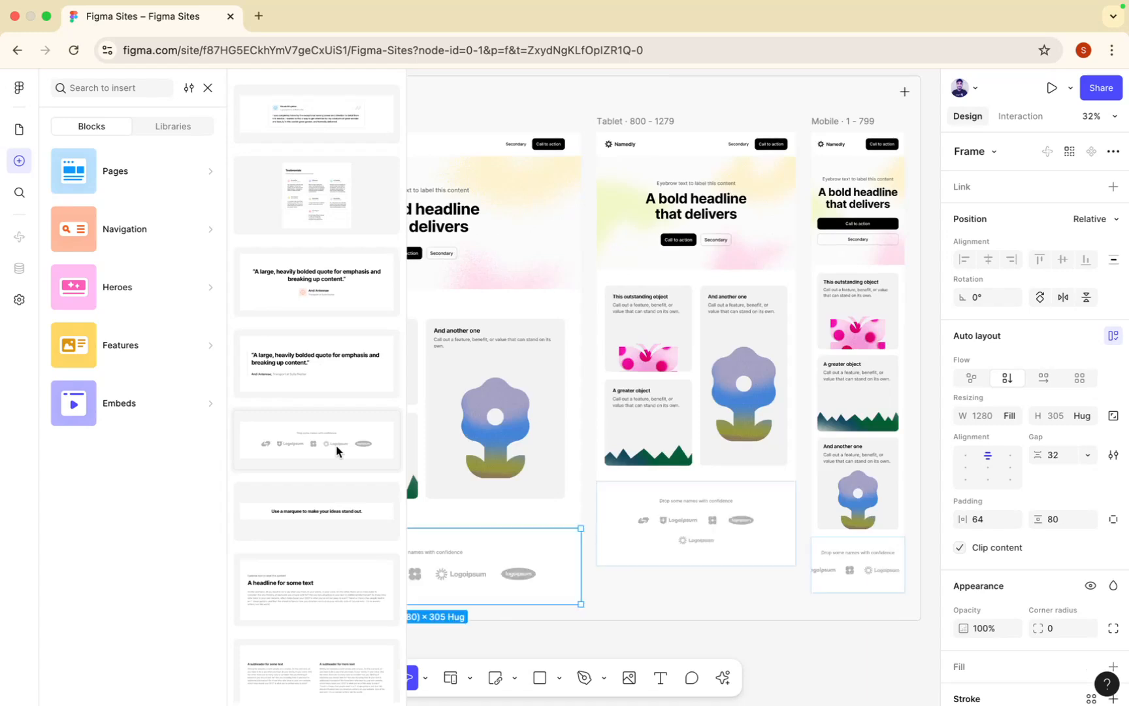
# Step: Move the customer logo row above the three-card feature section, directly below the hero on the Home page
pyautogui.hscroll(-10, 575, 438)
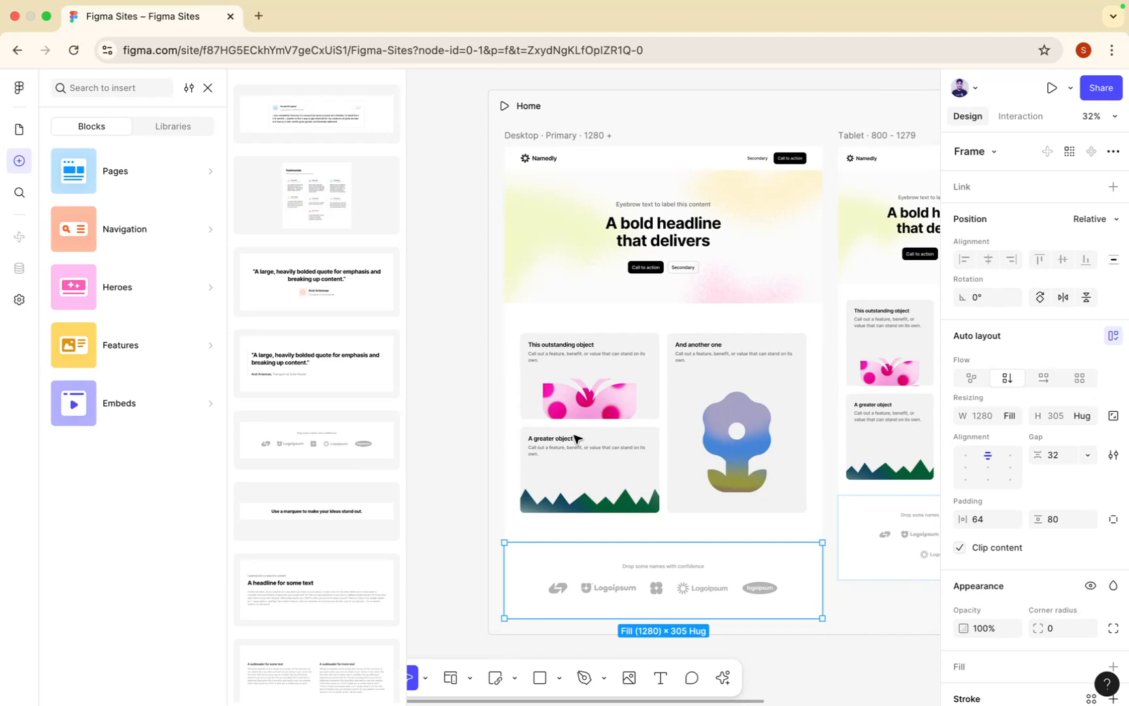
pyautogui.press('Up')
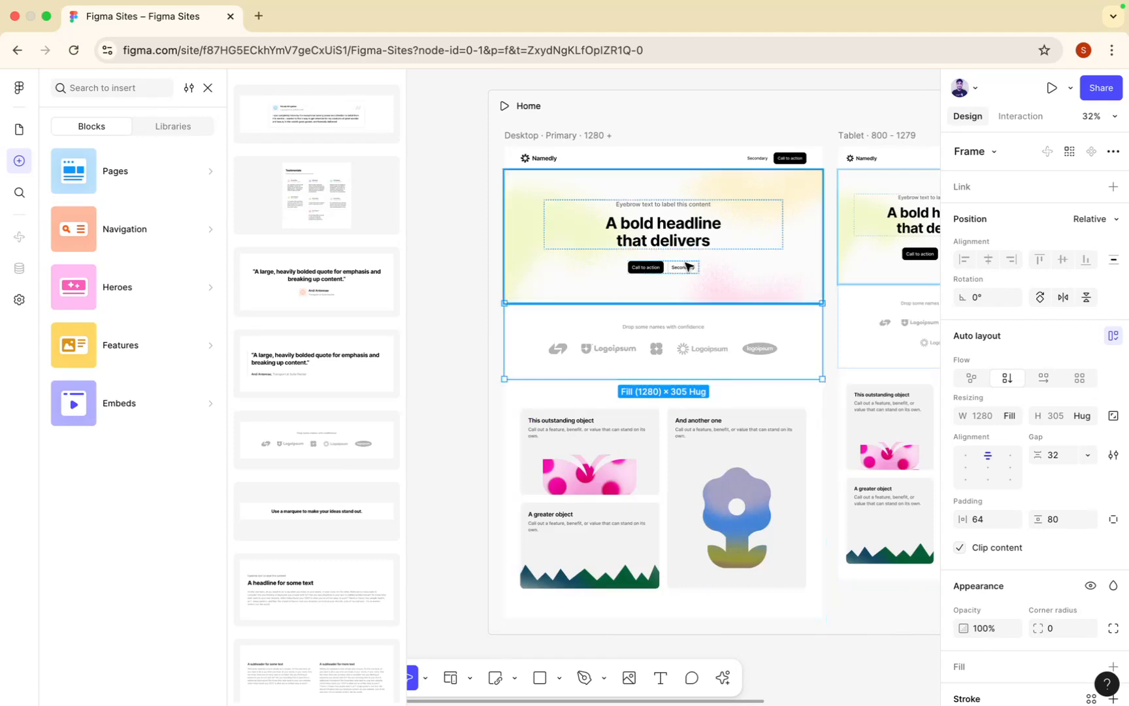
# Step: Insert the three-image card block with the teal, red-dotted and orange pictures at the end of the Desktop breakpoint
pyautogui.click(587, 139)
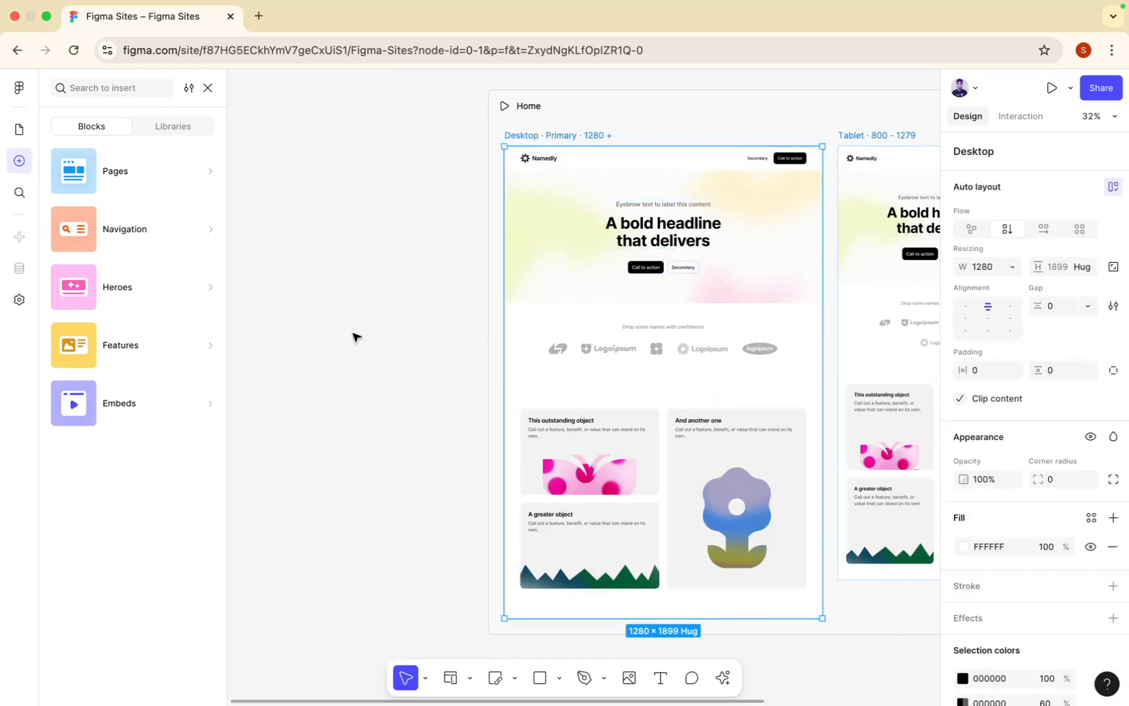
pyautogui.scroll(-5, 292, 409)
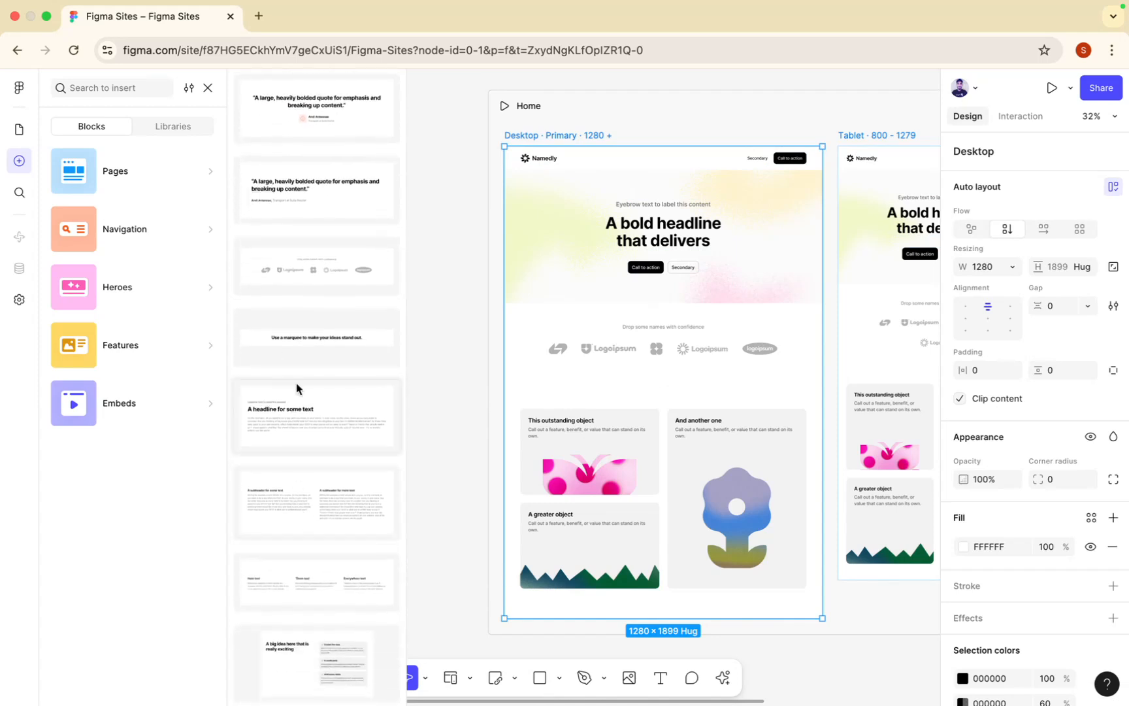
pyautogui.scroll(15, 295, 392)
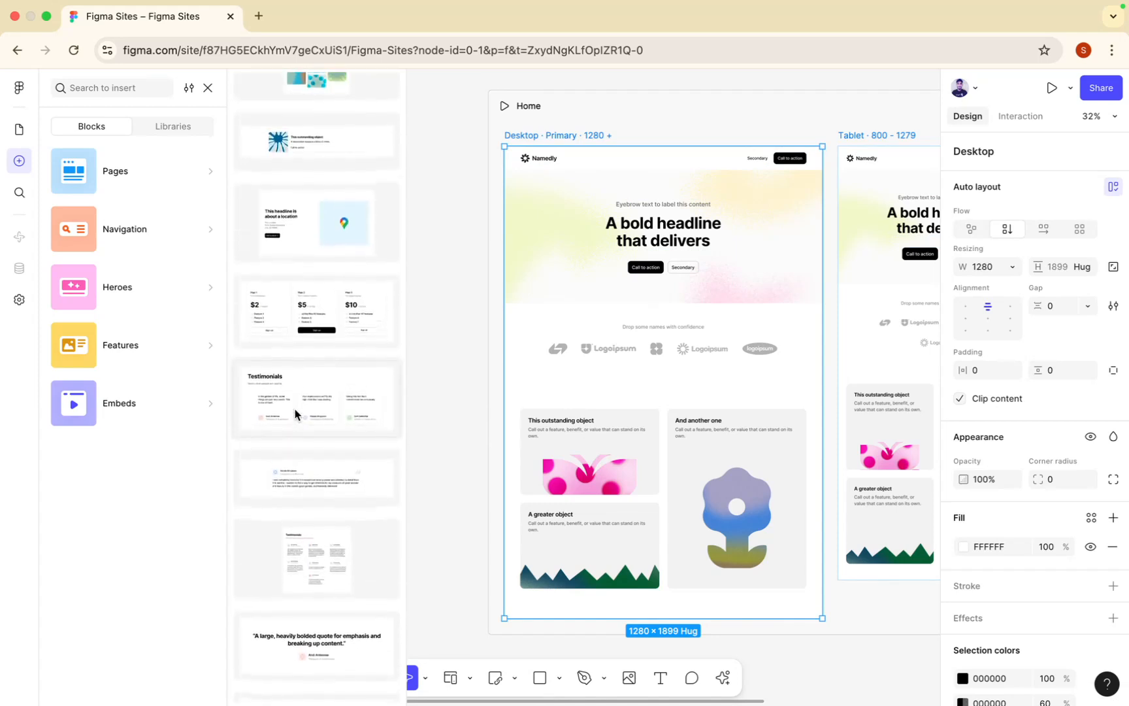
pyautogui.scroll(6, 295, 412)
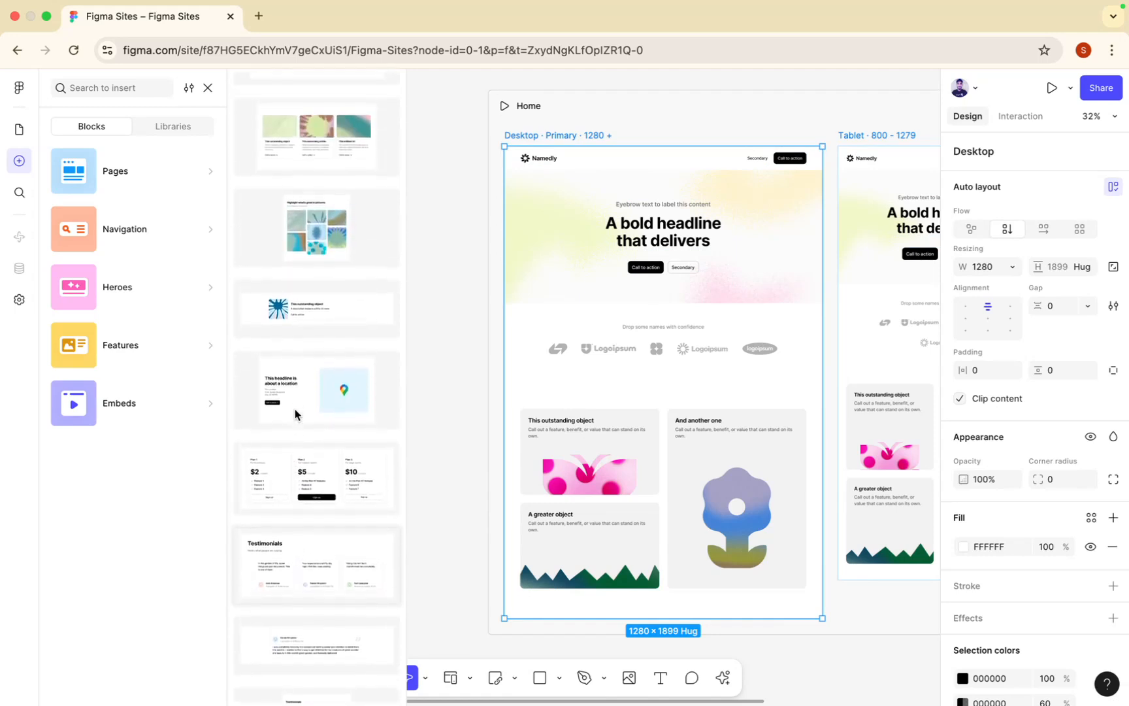
pyautogui.scroll(5, 294, 413)
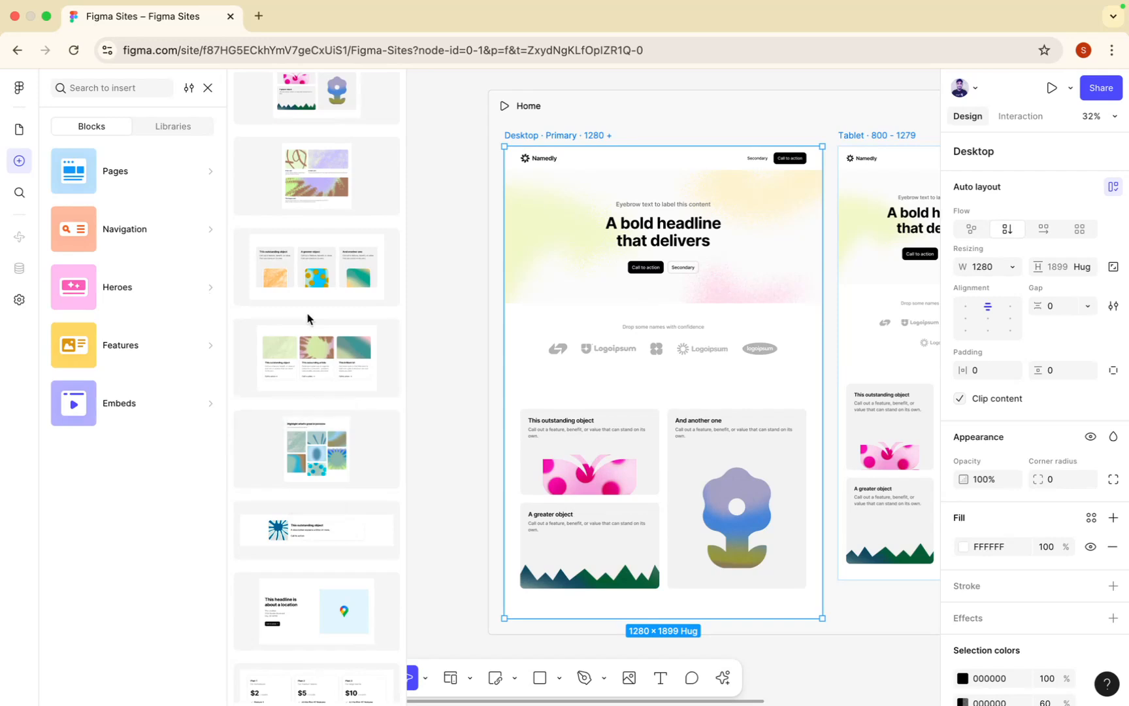
pyautogui.scroll(10, 321, 258)
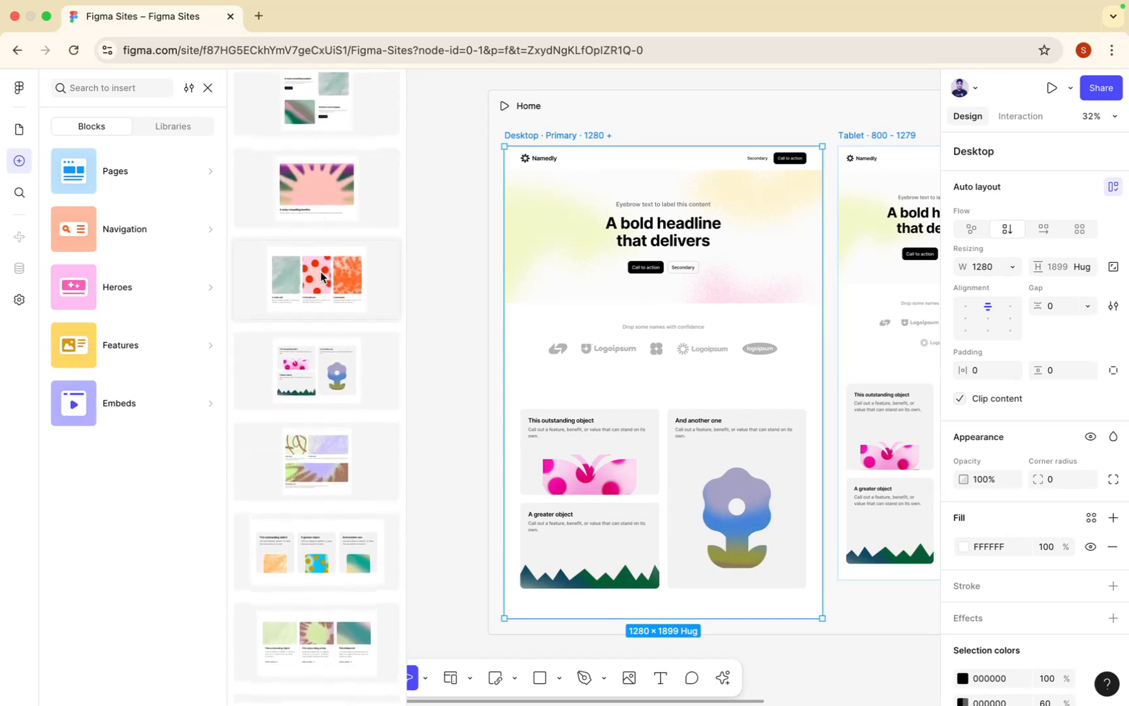
pyautogui.click(320, 277)
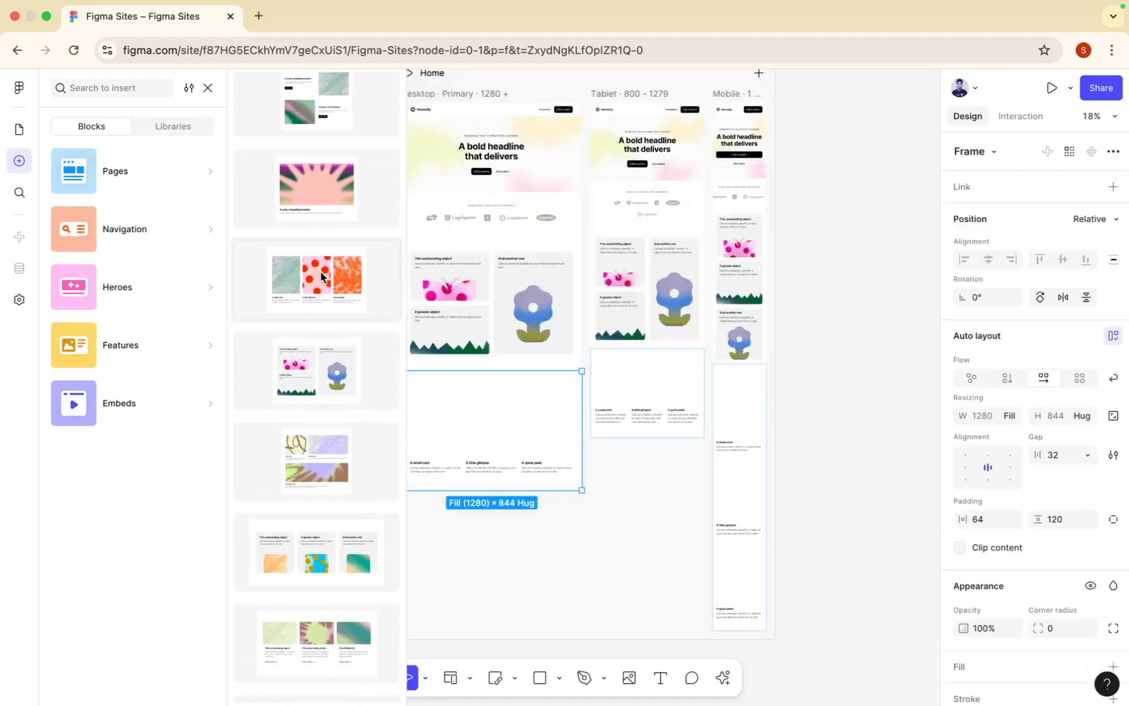
# Step: Insert the "Highlight what's great in pictures" gallery block below the three-image card section
pyautogui.hscroll(-4, 472, 299)
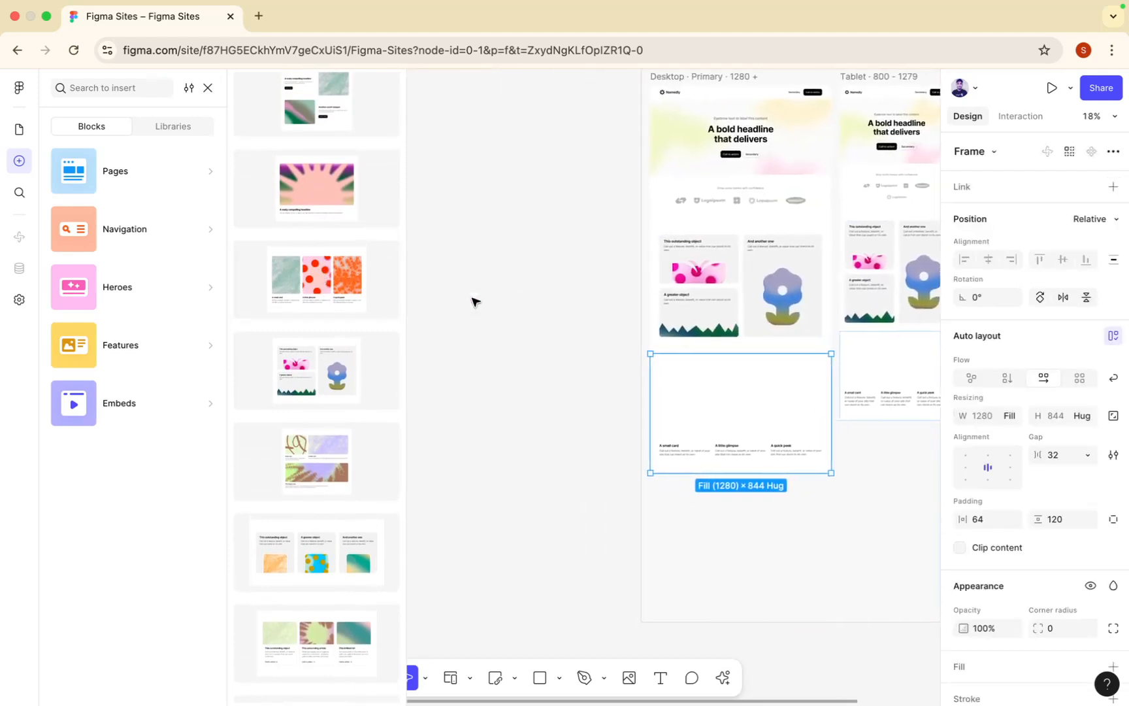
pyautogui.scroll(-3, 470, 302)
pyautogui.scroll(-1, 362, 386)
pyautogui.scroll(-12, 362, 382)
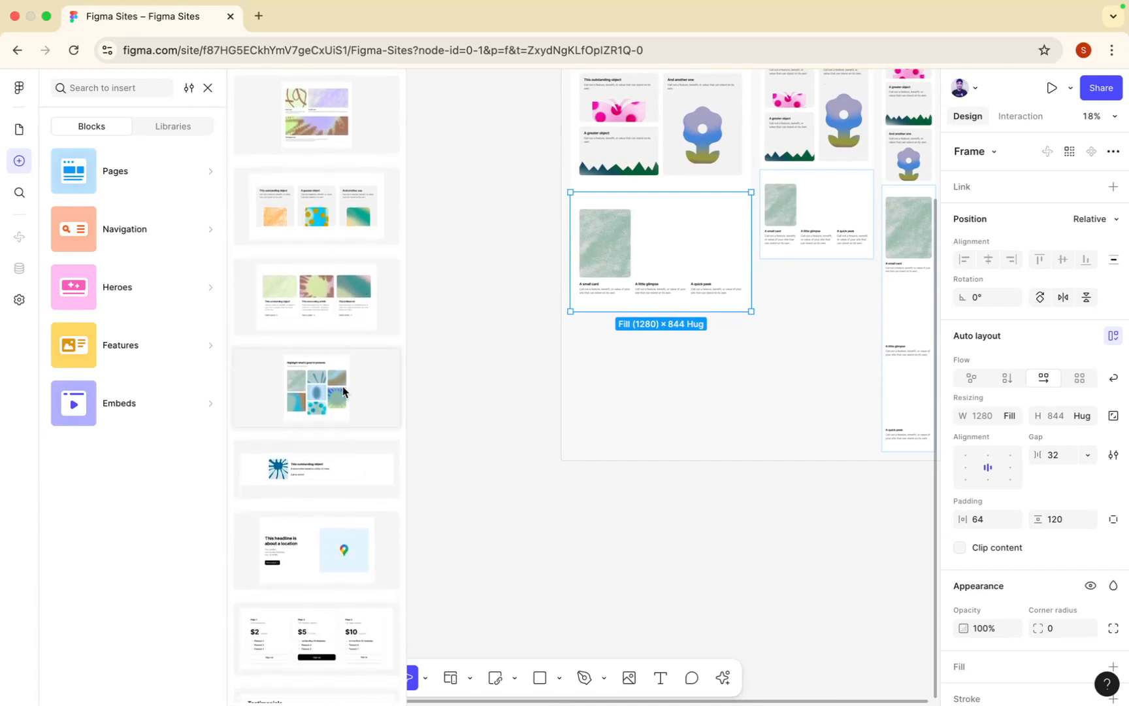
pyautogui.click(343, 390)
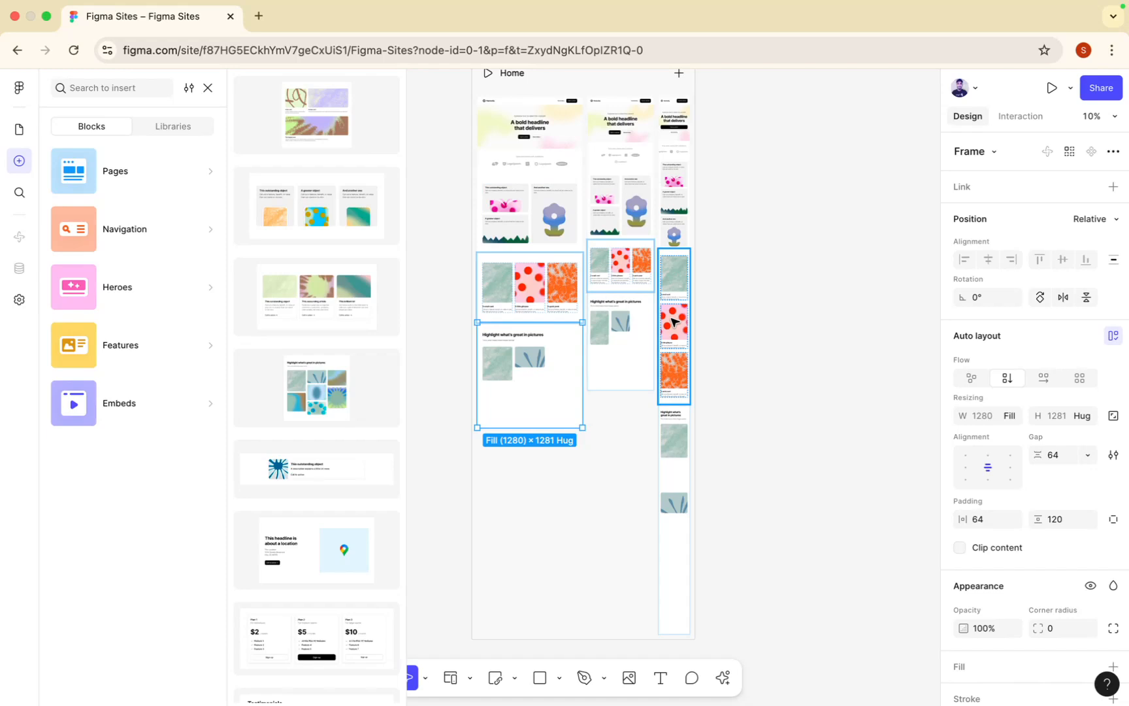
# Step: Examine the ready-made Pages blocks, from the About me and Article layouts to the landing page, portfolio and resume layouts
pyautogui.moveTo(158, 178)
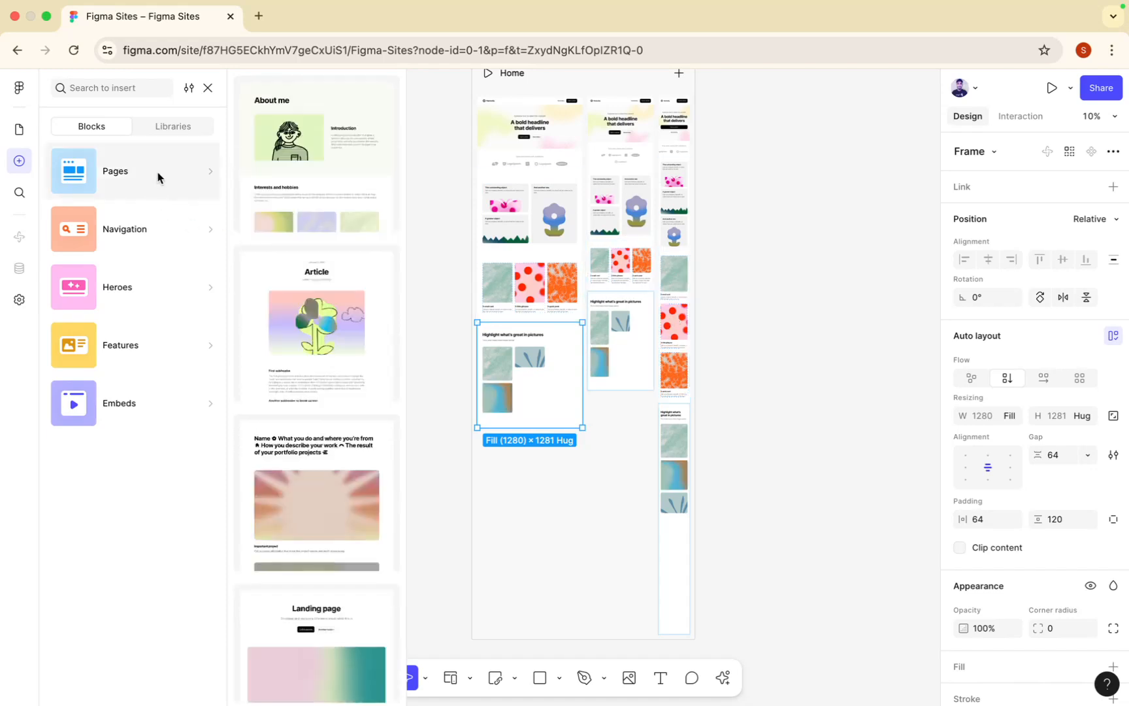
pyautogui.scroll(-8, 299, 294)
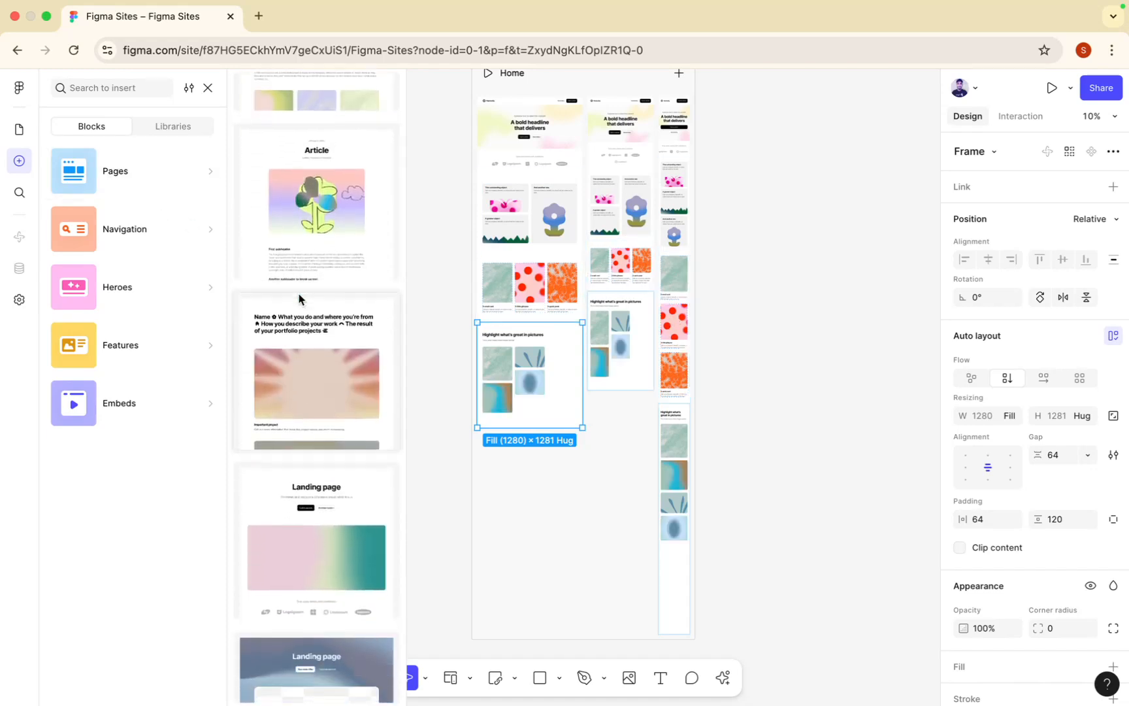
pyautogui.scroll(8, 299, 294)
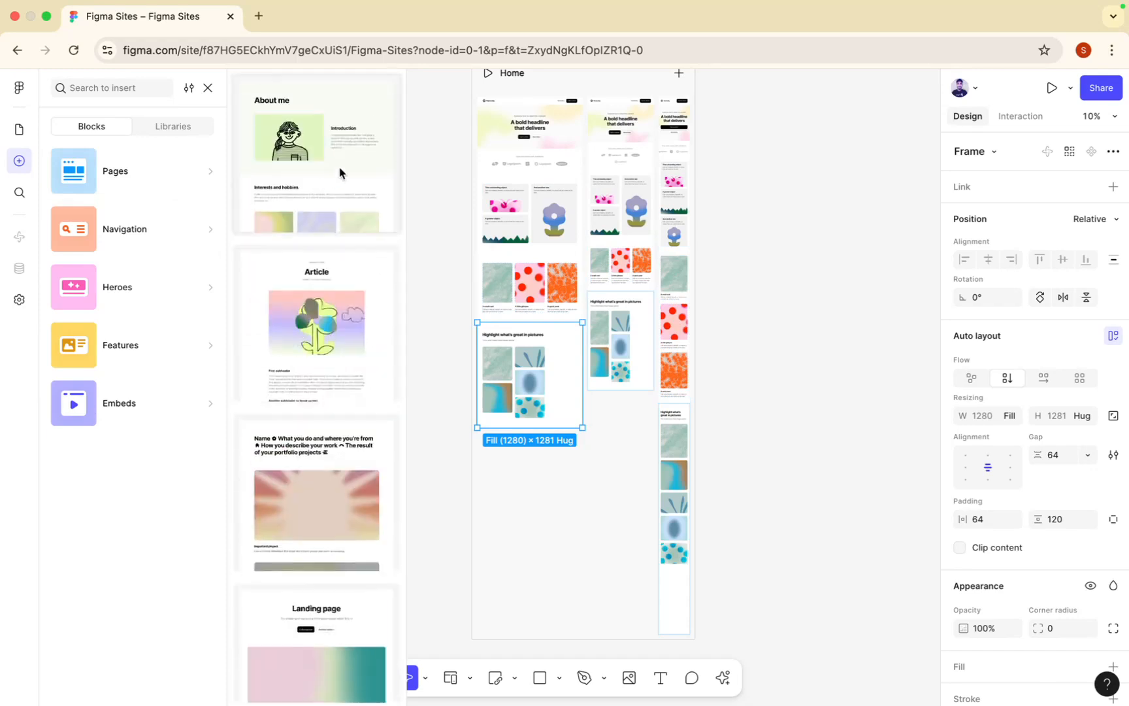
pyautogui.hscroll(-5, 446, 239)
pyautogui.scroll(-3, 446, 239)
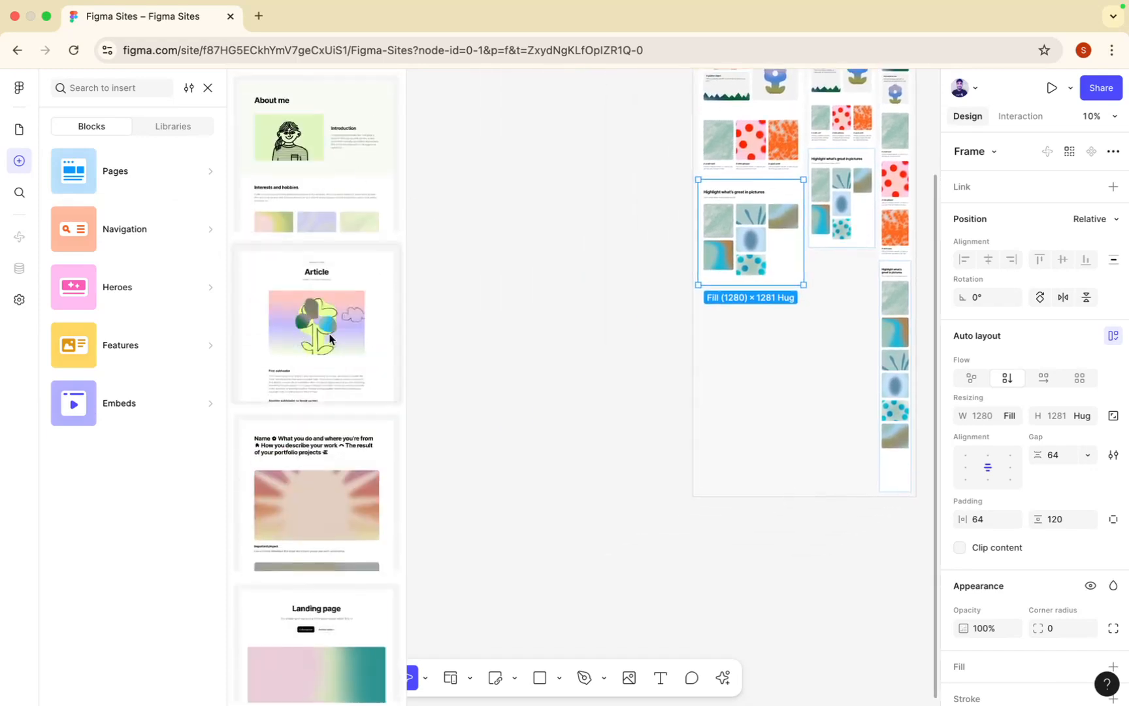
pyautogui.scroll(-6, 330, 339)
pyautogui.scroll(-2, 330, 339)
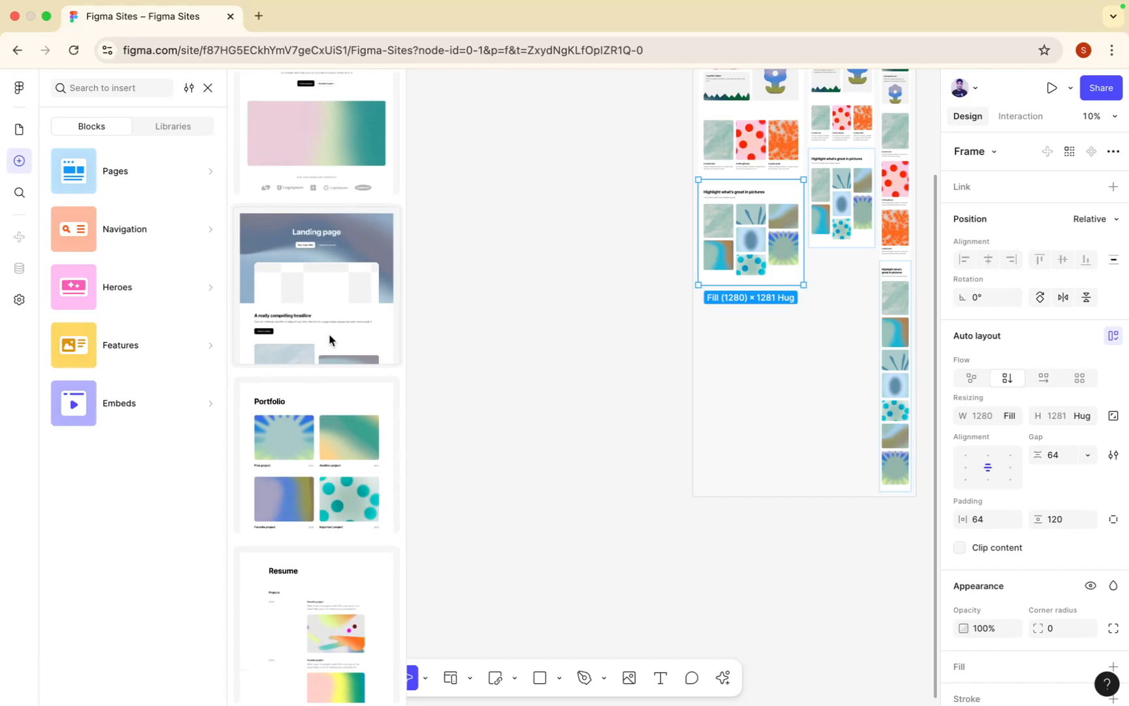
pyautogui.scroll(8, 303, 539)
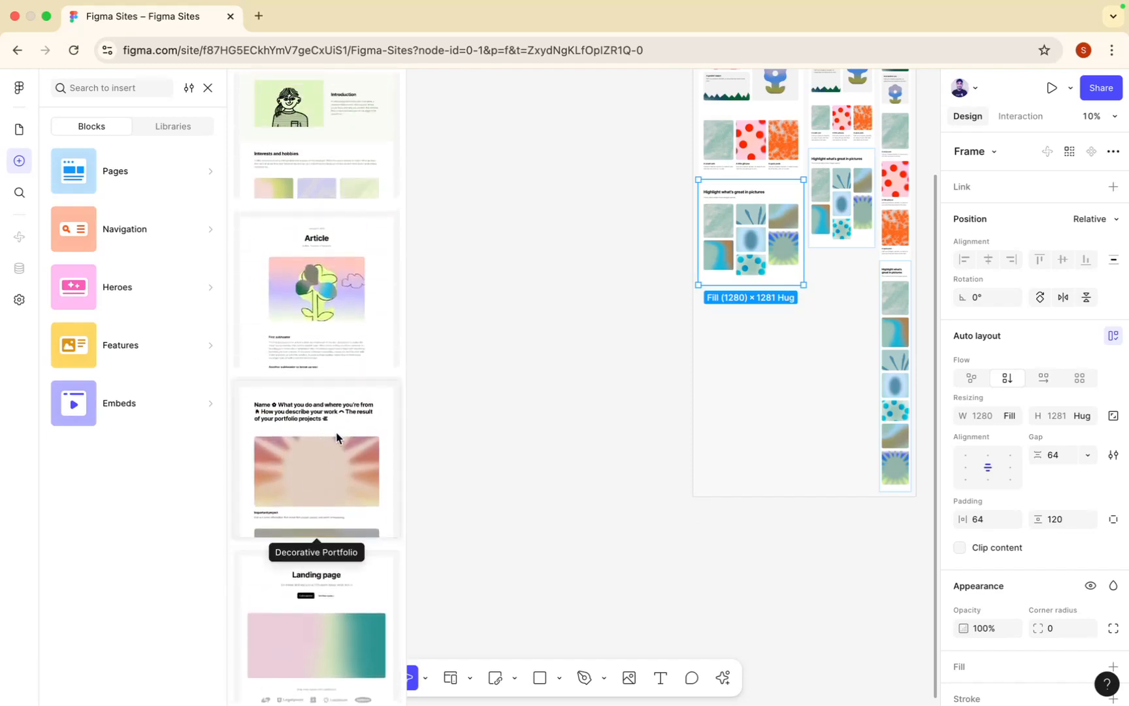
# Step: Insert the three-column Testimonials block from the Features blocks below the picture gallery
pyautogui.moveTo(133, 345)
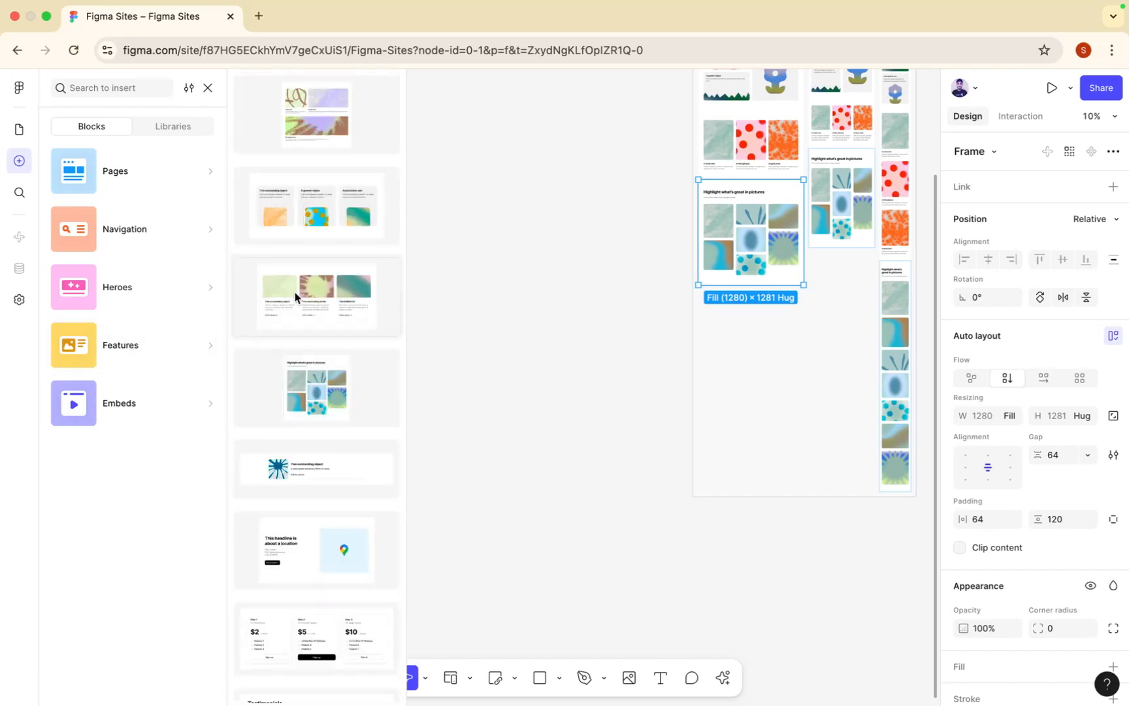
pyautogui.scroll(8, 296, 294)
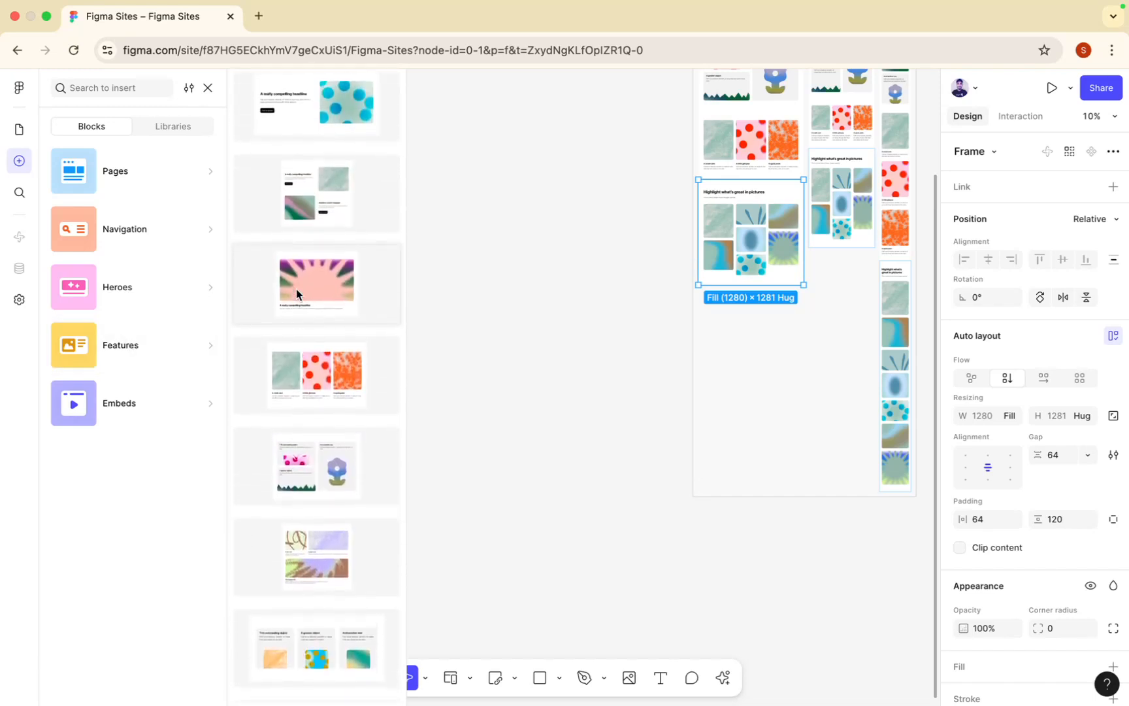
pyautogui.scroll(-10, 297, 293)
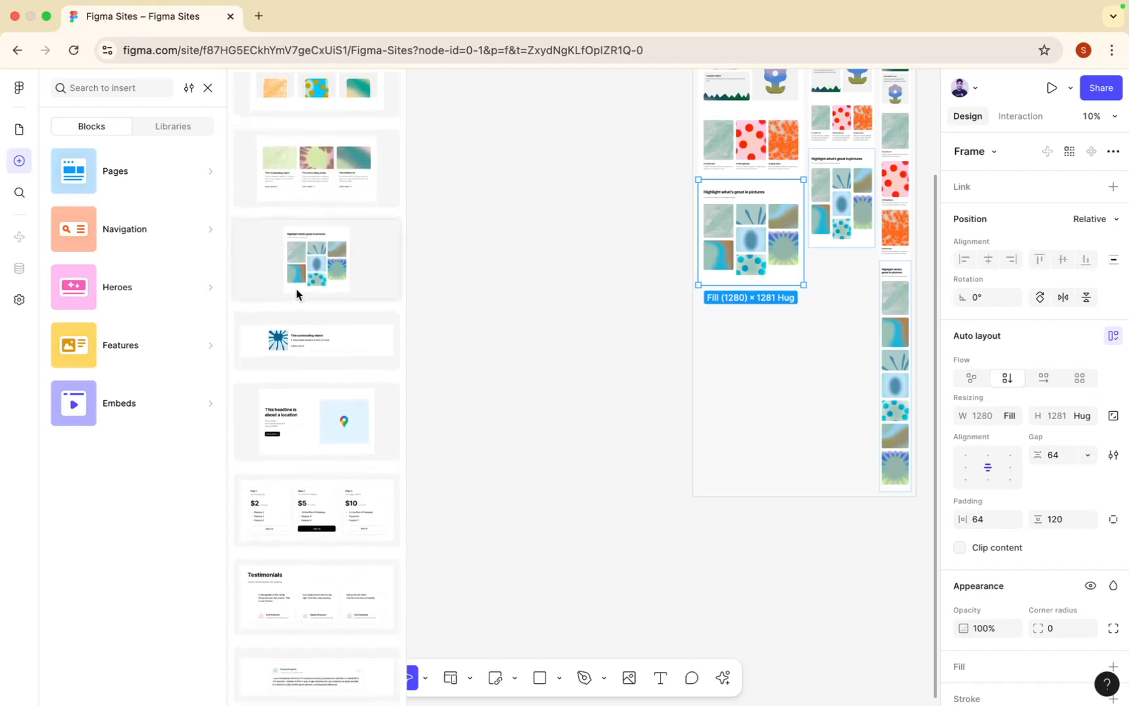
pyautogui.scroll(-5, 297, 294)
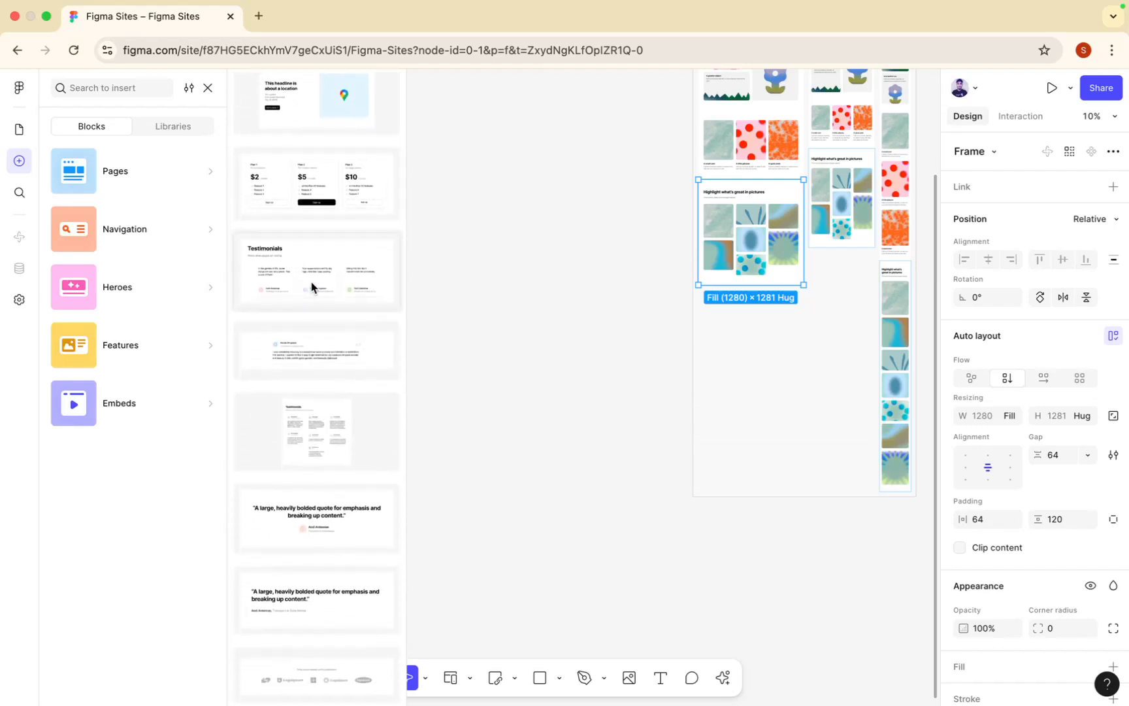
pyautogui.click(312, 282)
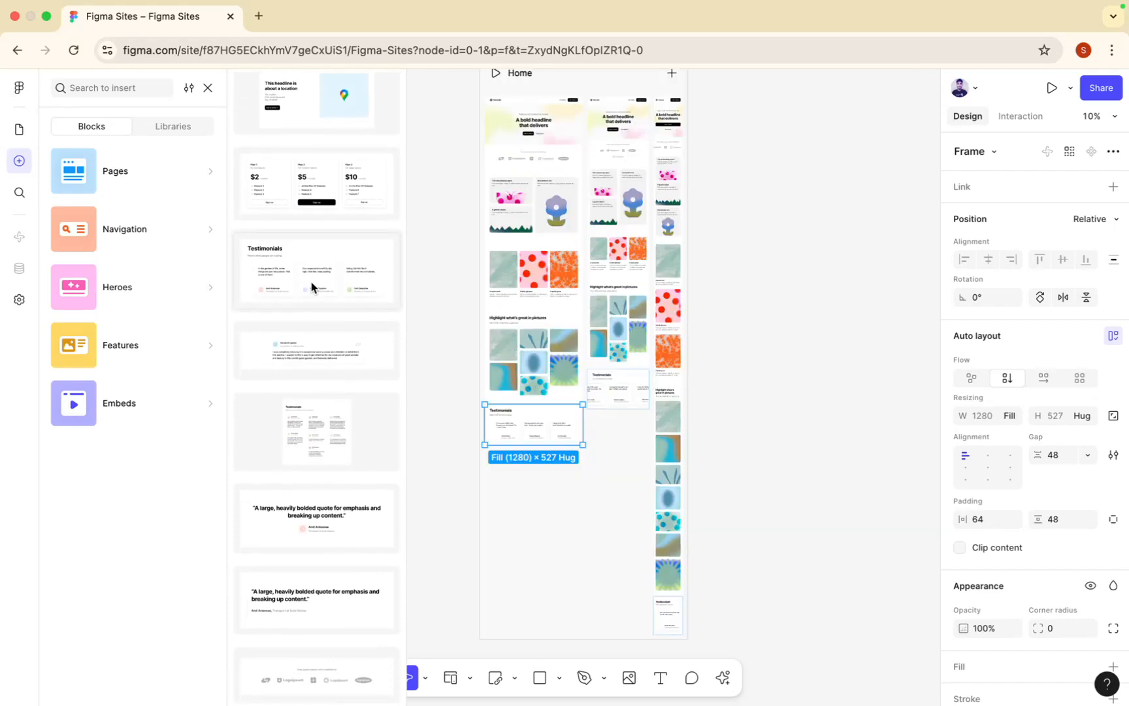
# Step: Insert the $2, $5 and $10 pricing block below the testimonials, followed by the "This headline is about a location" map block
pyautogui.scroll(-7, 338, 377)
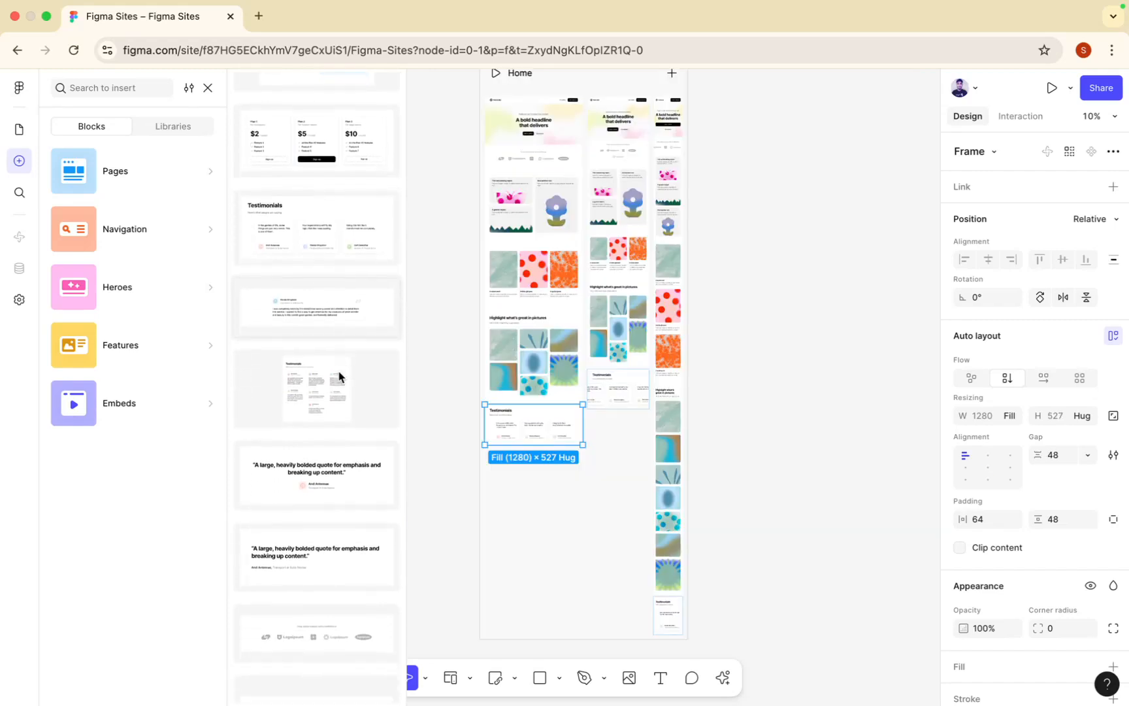
pyautogui.scroll(-2, 339, 392)
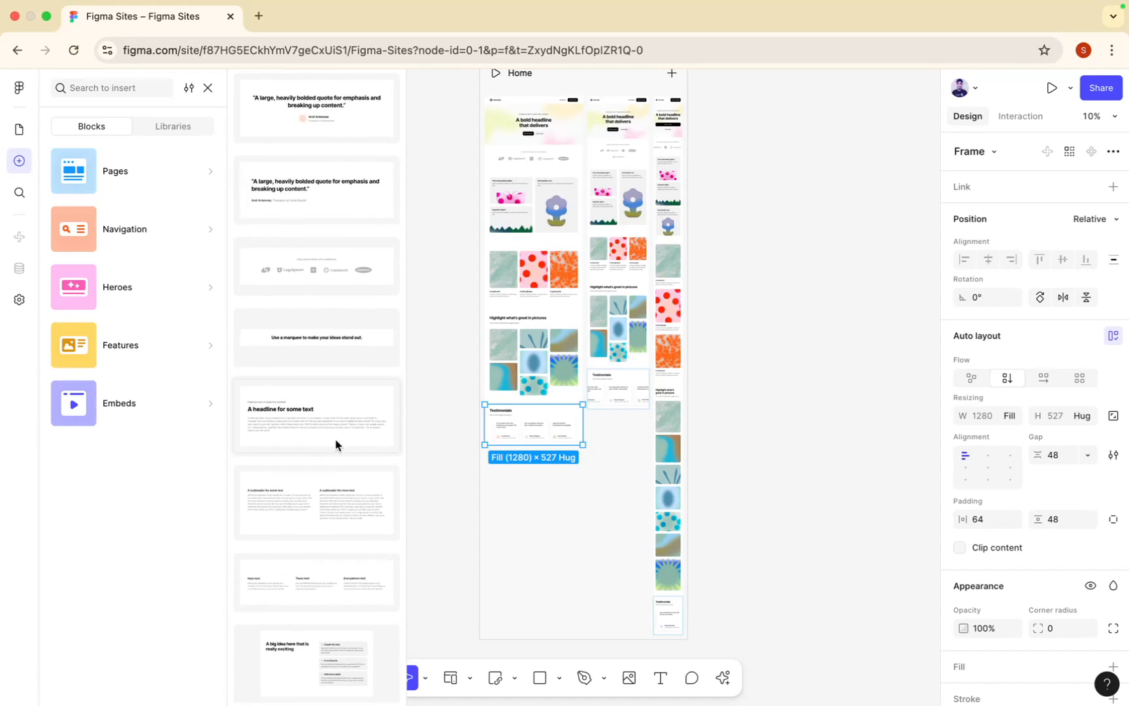
pyautogui.scroll(8, 303, 469)
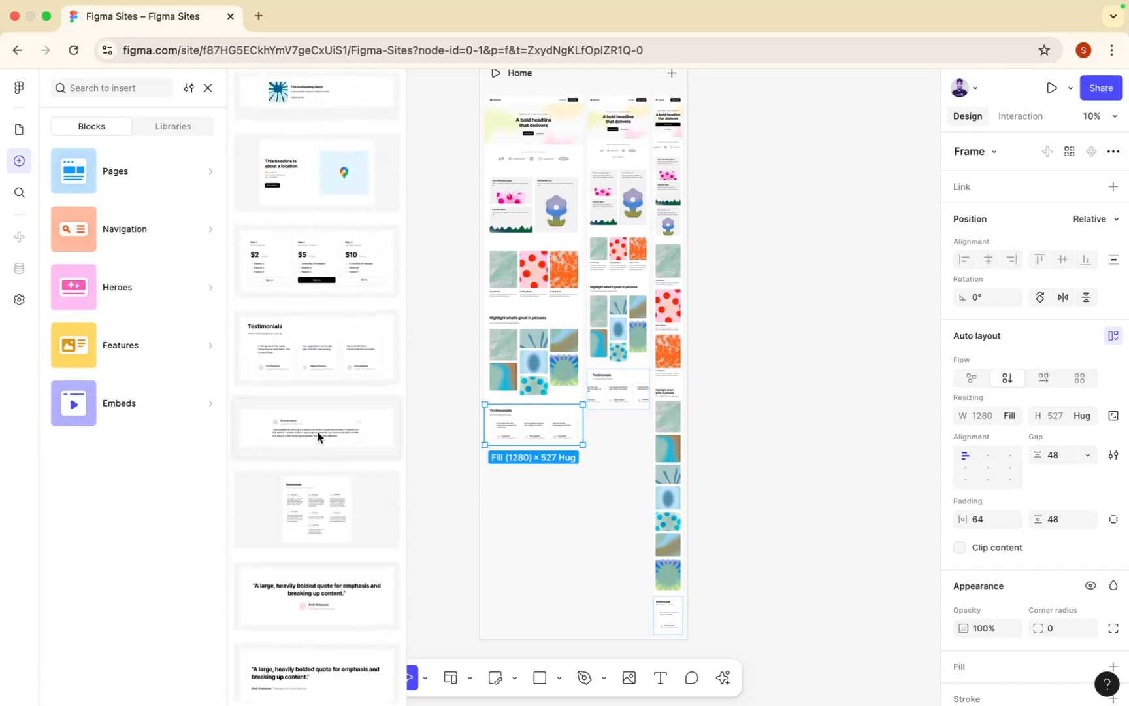
pyautogui.scroll(5, 324, 353)
pyautogui.scroll(5, 330, 392)
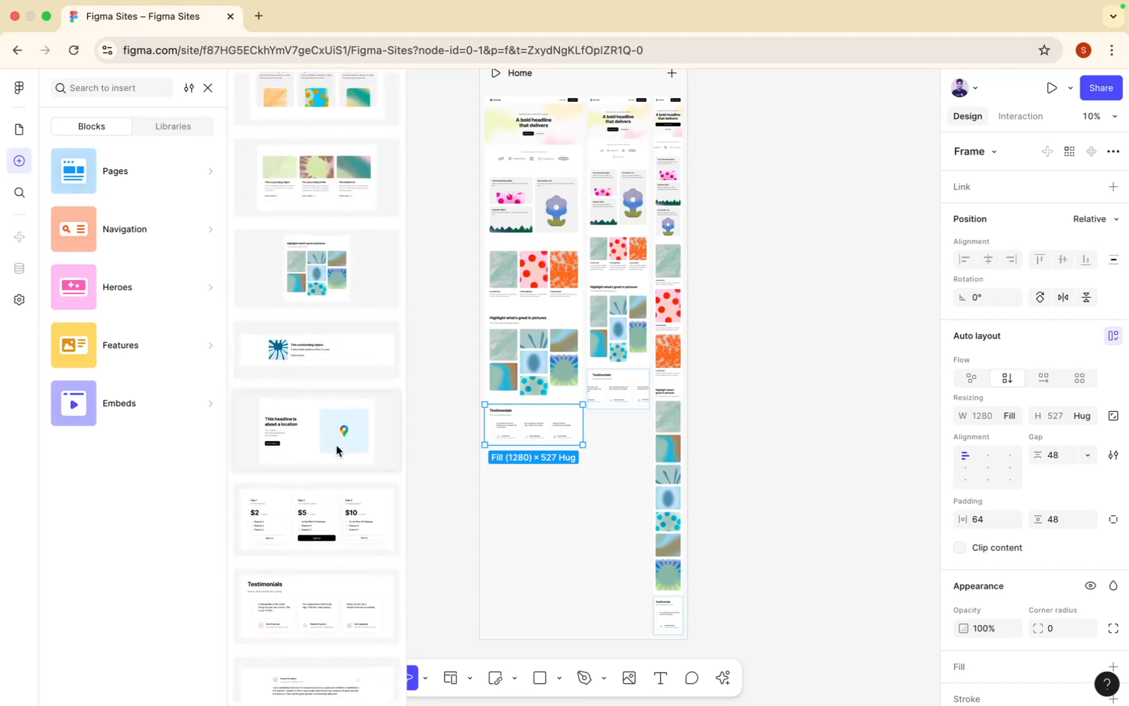
pyautogui.click(328, 525)
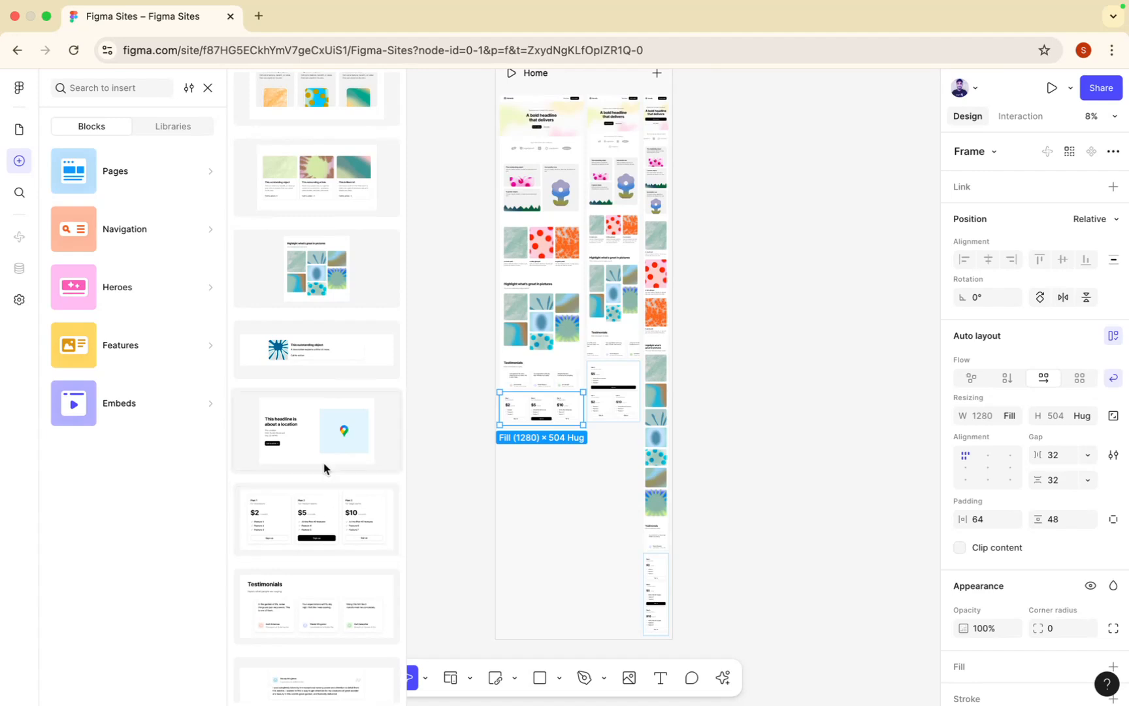
pyautogui.click(320, 437)
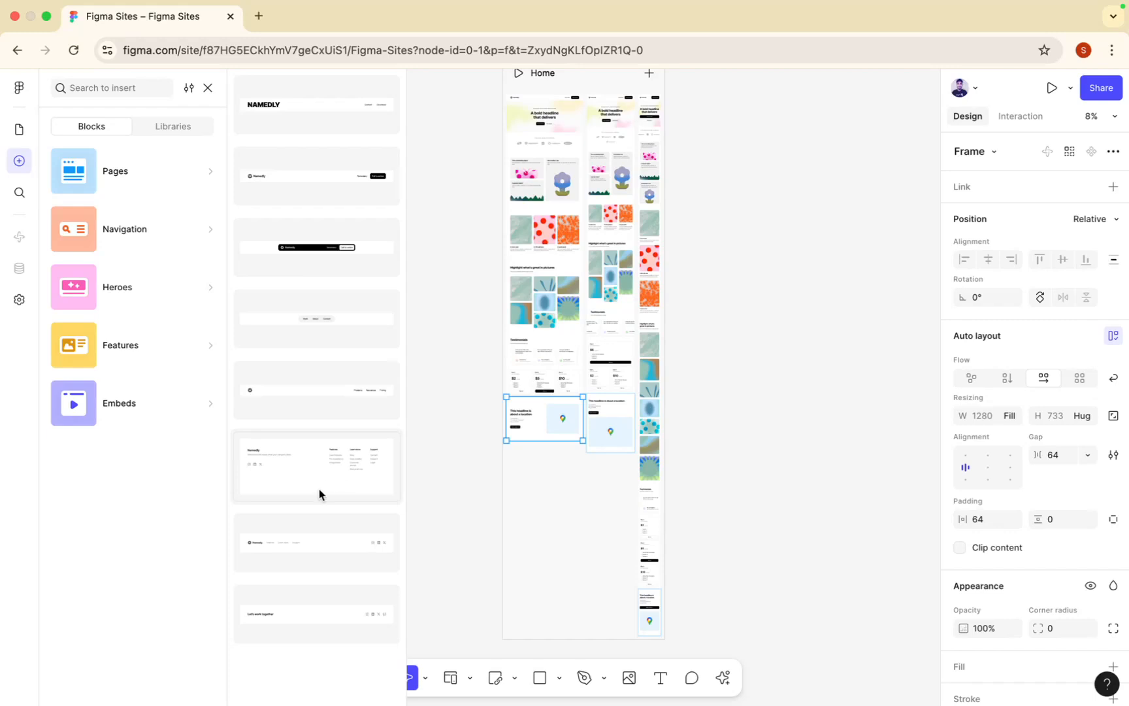
# Step: Search the blocks for "footer", insert the multi-column company footer below the map section, and clear the selection
pyautogui.click(117, 88)
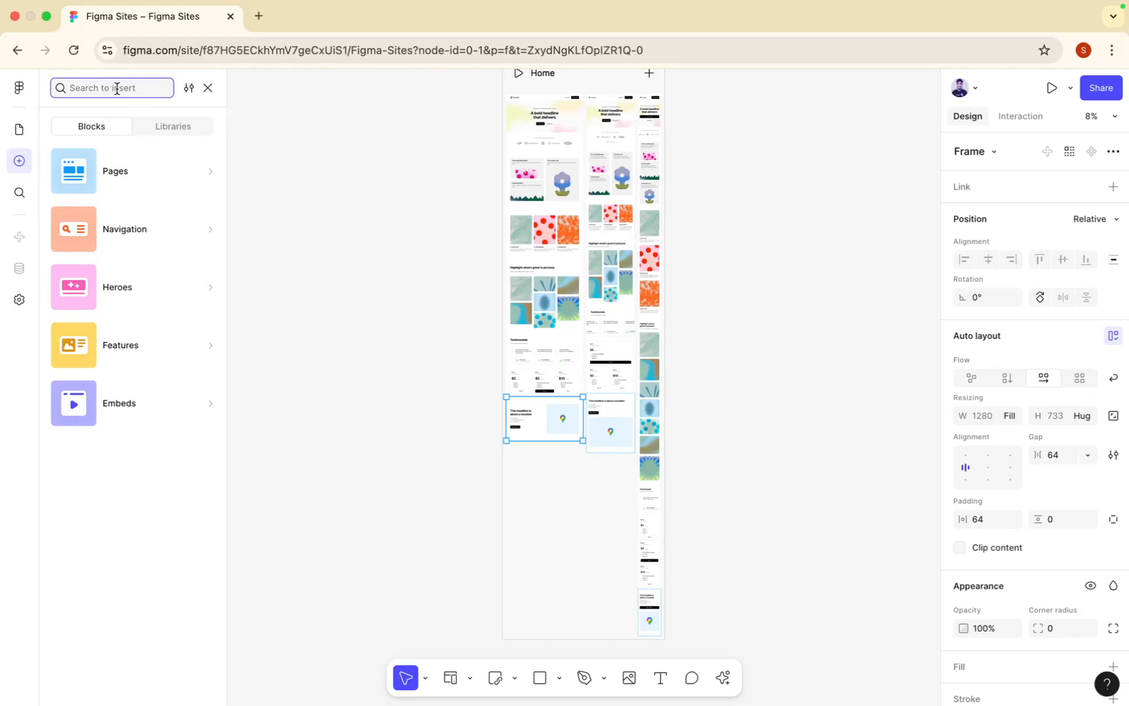
pyautogui.write('footer')
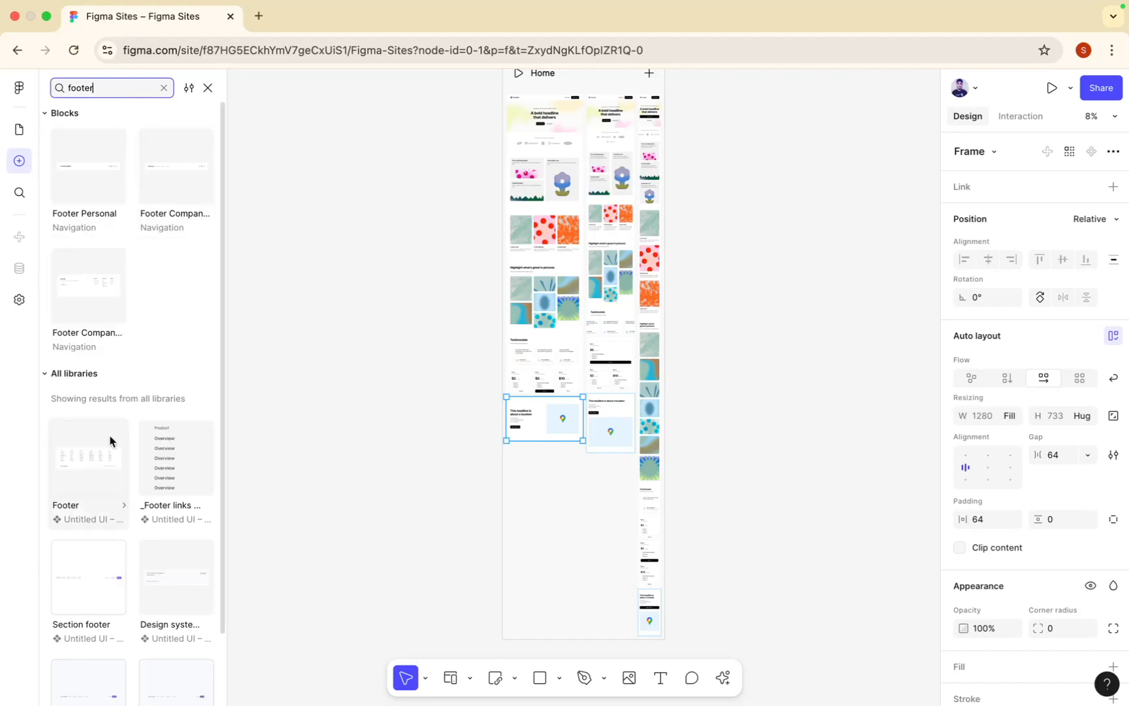
pyautogui.scroll(-2, 110, 441)
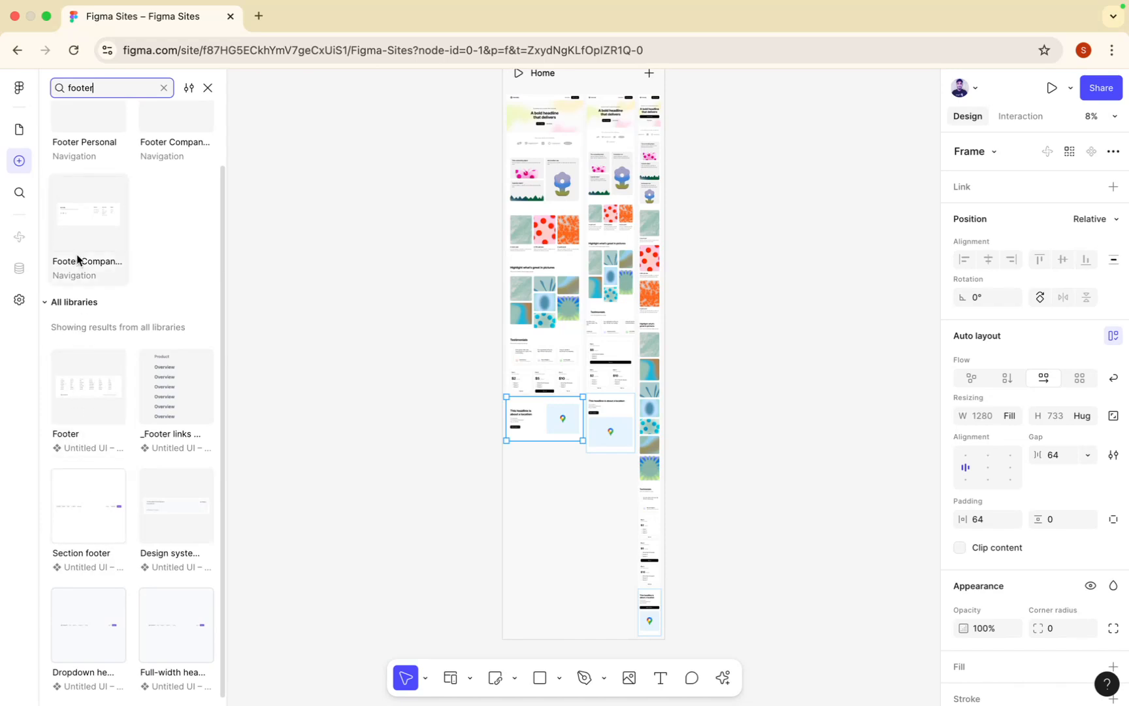
pyautogui.scroll(2, 88, 220)
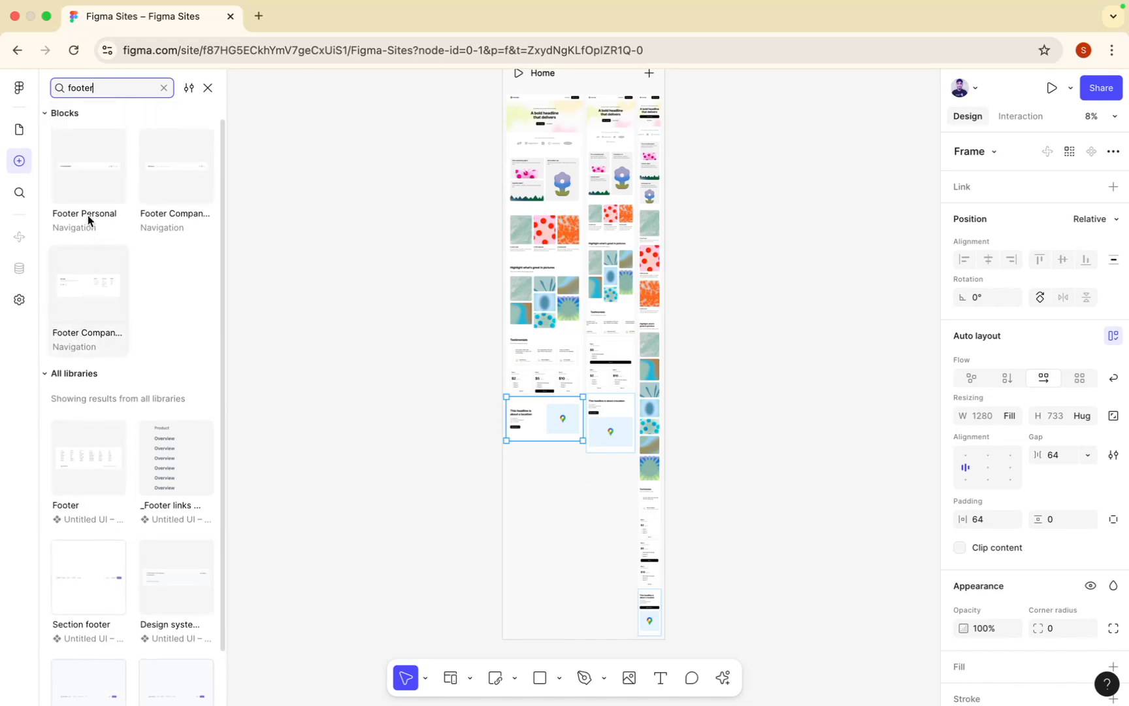
pyautogui.click(88, 282)
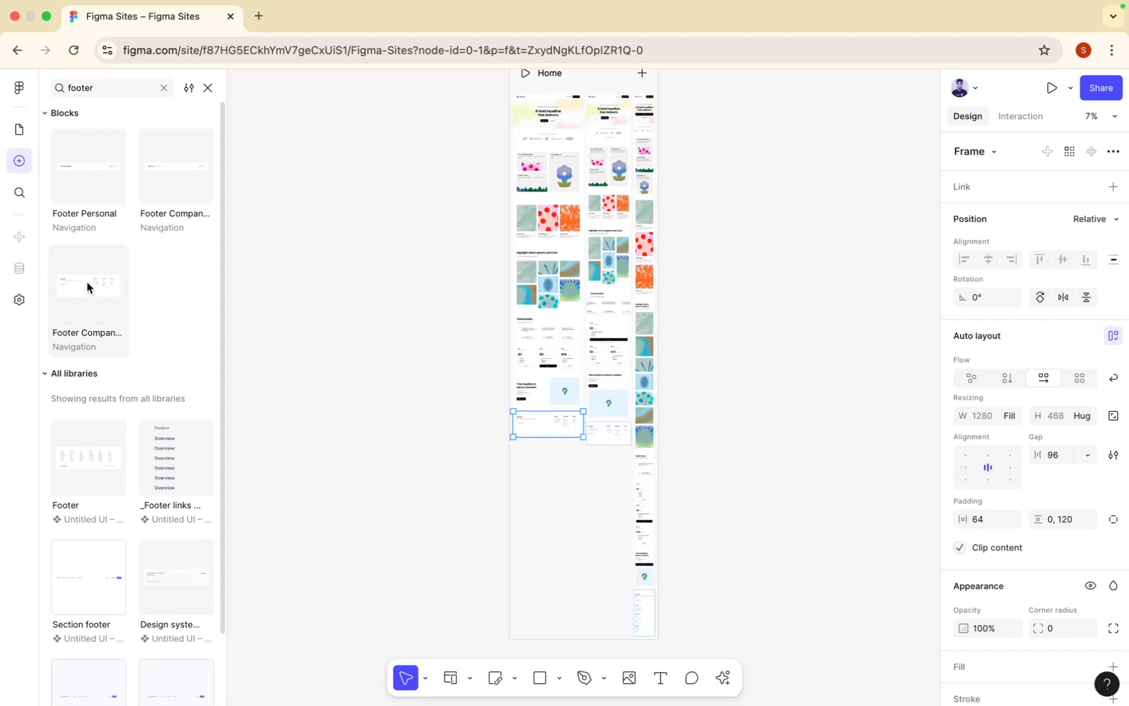
pyautogui.click(428, 191)
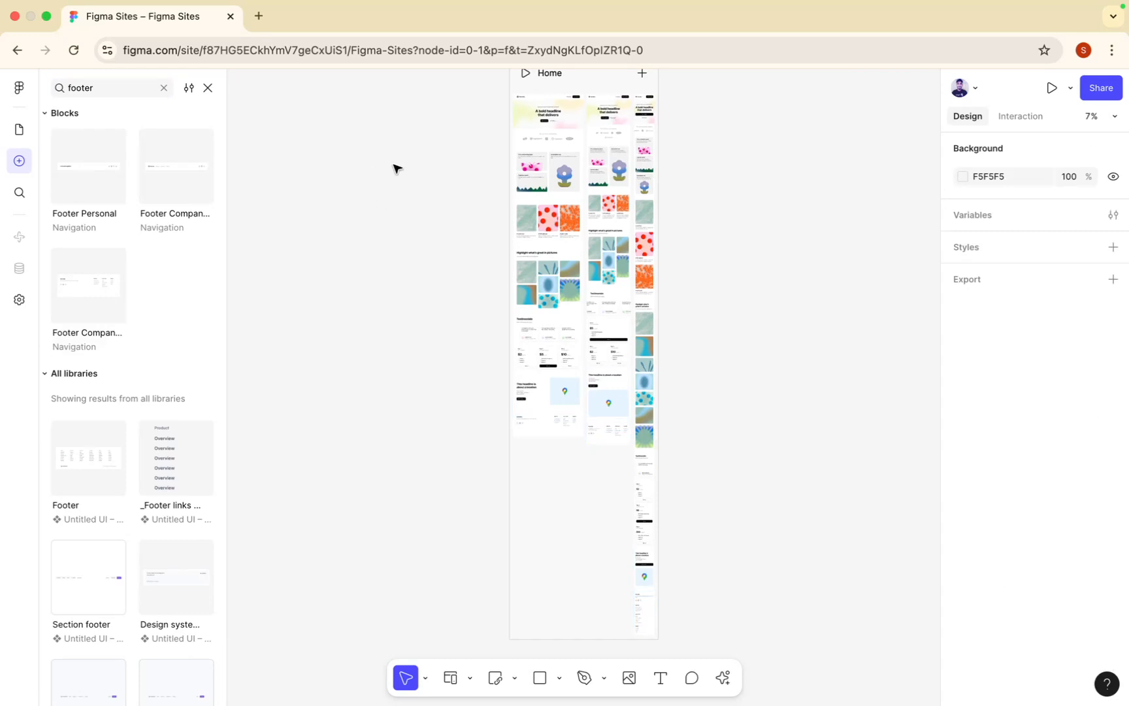
# Step: Examine the assembled Home page across the Desktop, Tablet and Mobile breakpoints
pyautogui.scroll(-3, 398, 161)
pyautogui.scroll(8, 399, 161)
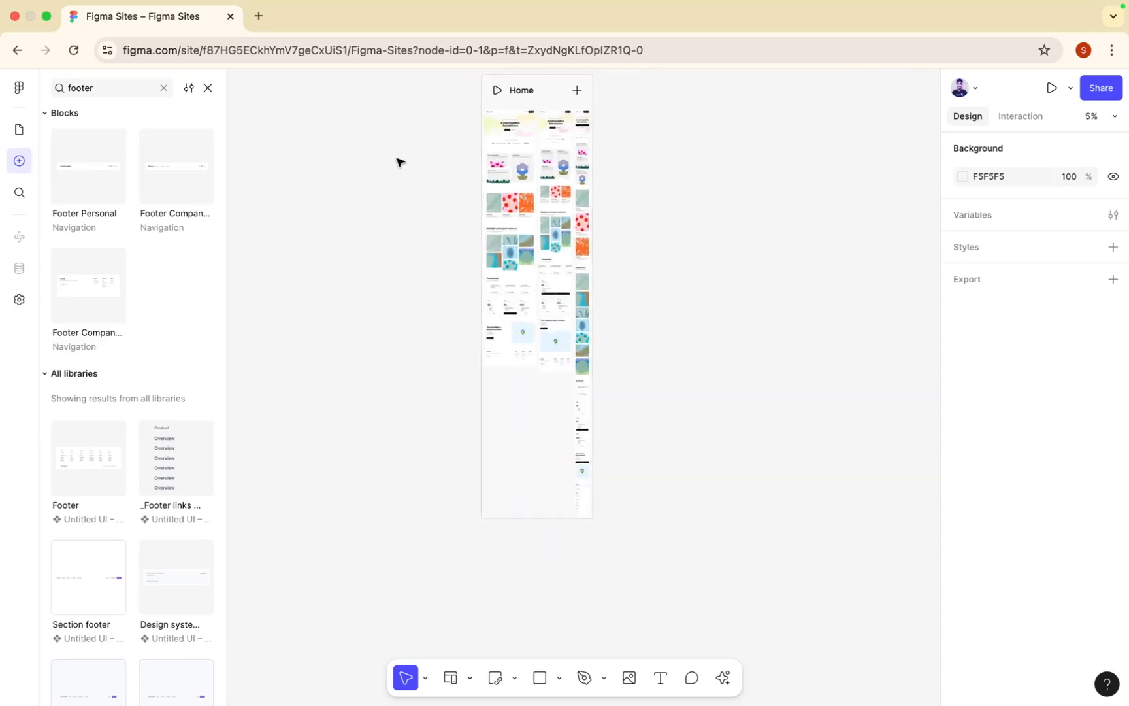
pyautogui.hscroll(6, 512, 177)
pyautogui.scroll(3, 512, 176)
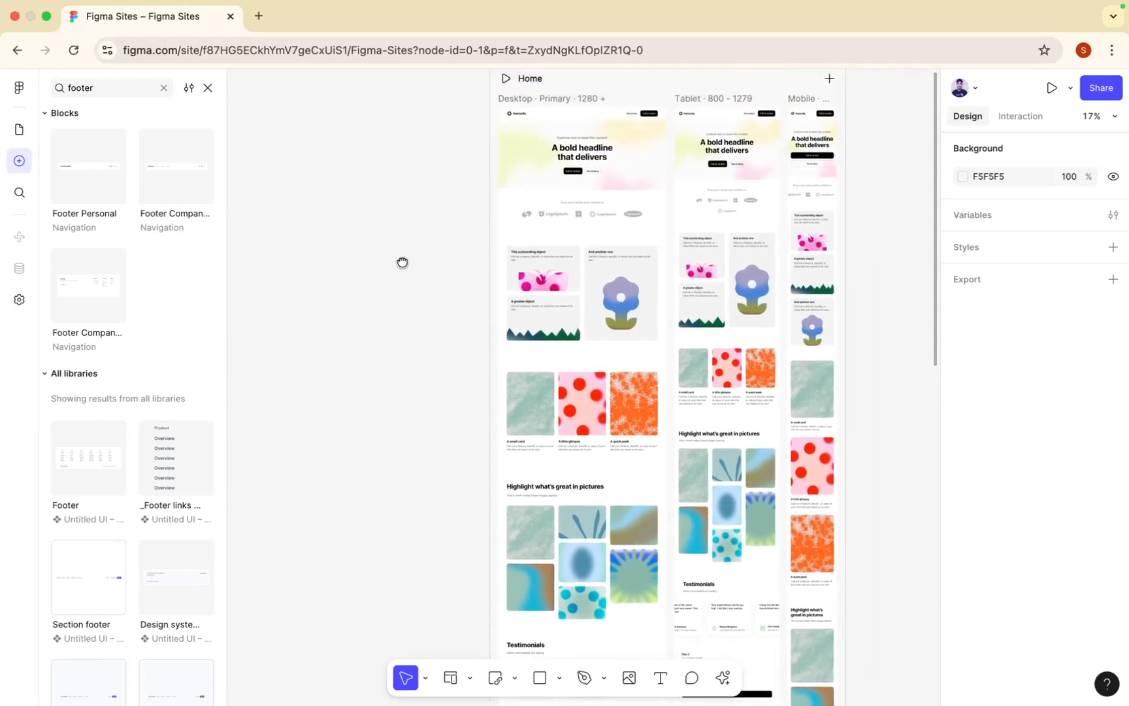
pyautogui.hscroll(3, 414, 210)
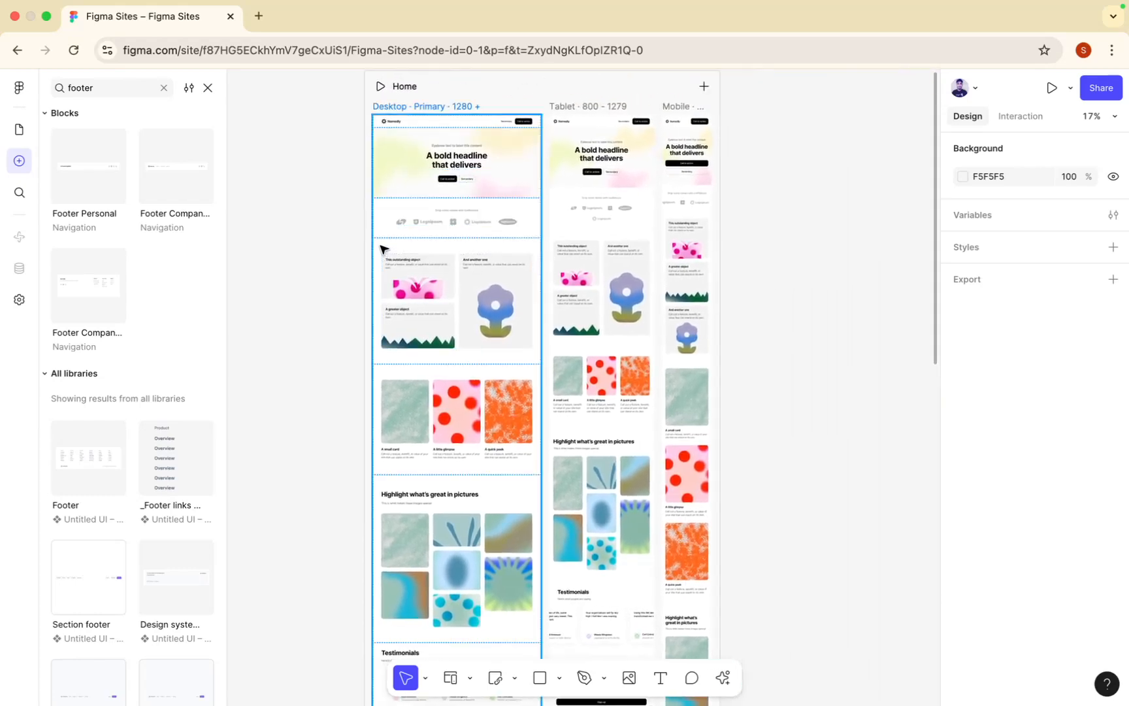
pyautogui.scroll(-3, 383, 247)
pyautogui.scroll(-2, 383, 247)
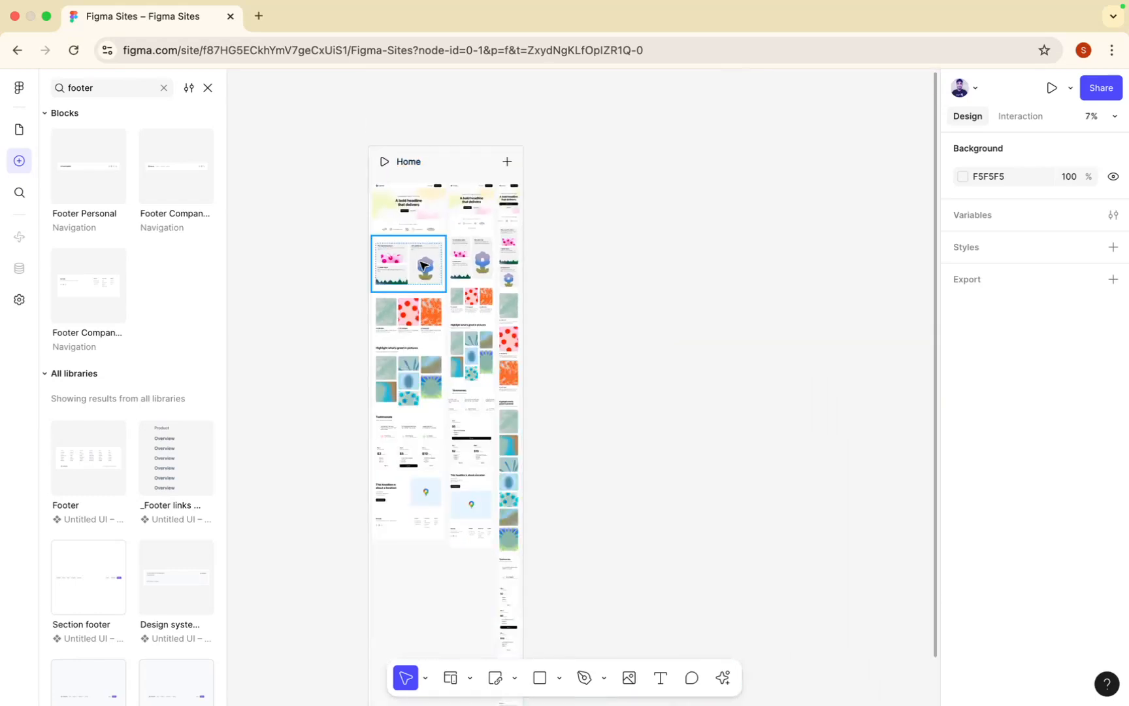
# Step: Rewrite the second line of the Desktop hero headline as "that works"
pyautogui.scroll(5, 423, 265)
pyautogui.scroll(5, 423, 265)
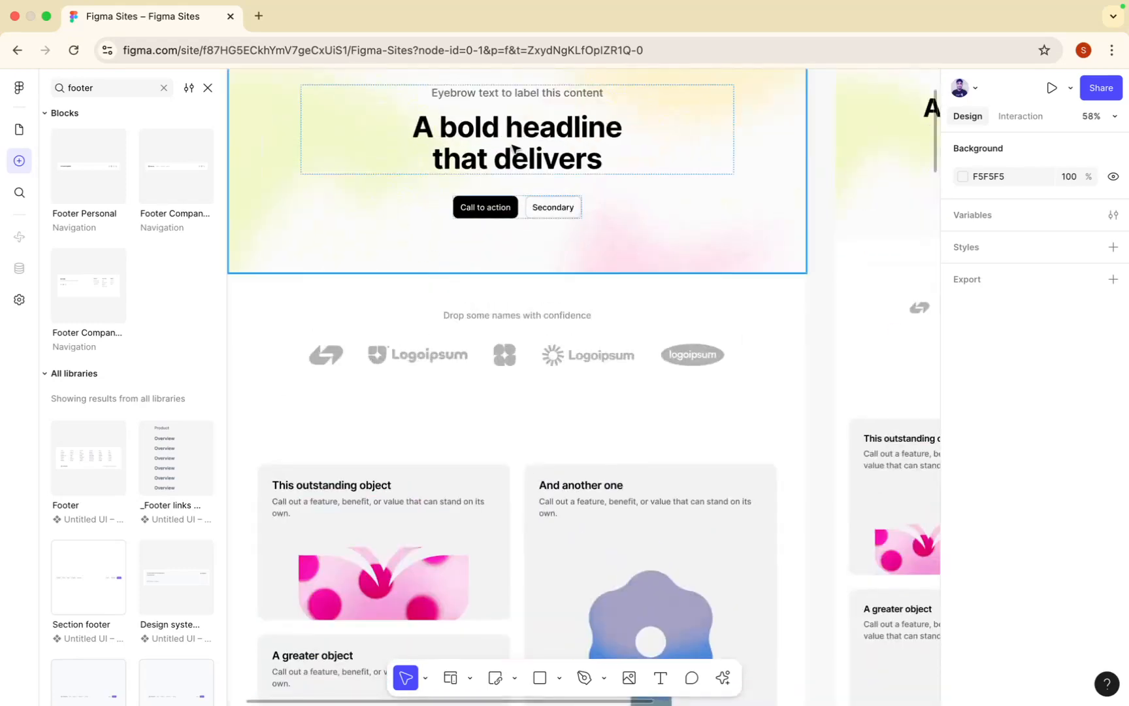
pyautogui.click(513, 148)
pyautogui.doubleClick(513, 149)
pyautogui.doubleClick(512, 145)
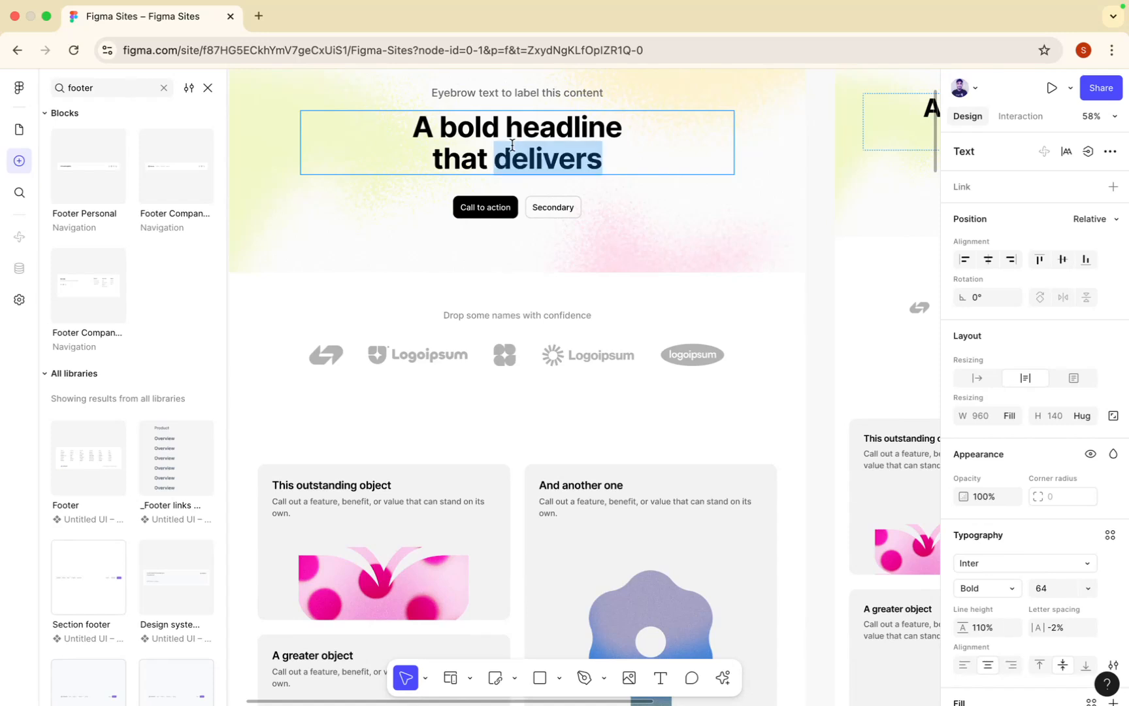
pyautogui.tripleClick(511, 145)
pyautogui.write('thst y')
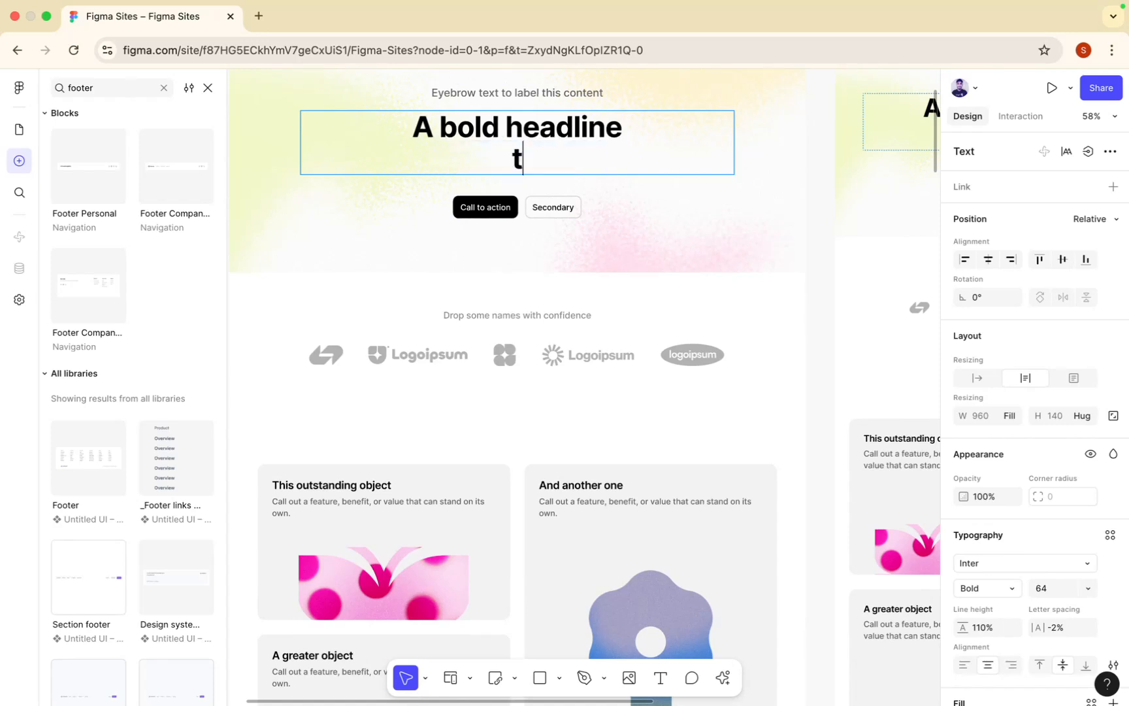
pyautogui.press('BackSpace')
pyautogui.press('BackSpace')
pyautogui.press('BackSpace')
pyautogui.press('BackSpace')
pyautogui.write('at wo')
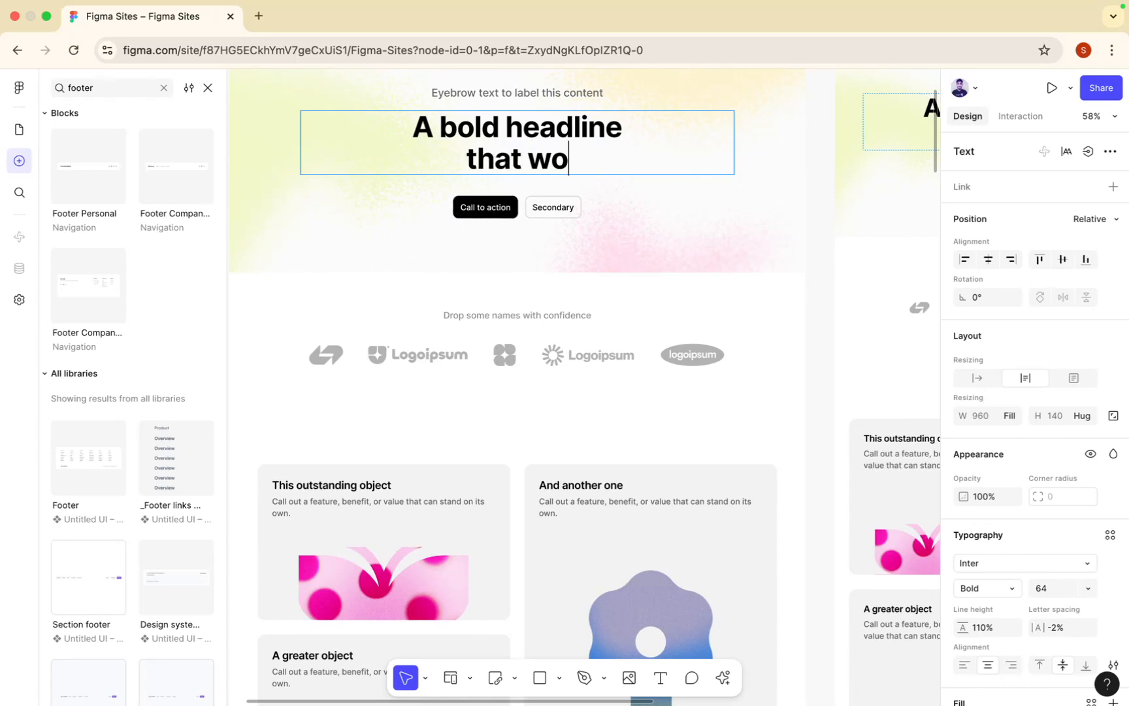
pyautogui.press('BackSpace')
pyautogui.write('orks')
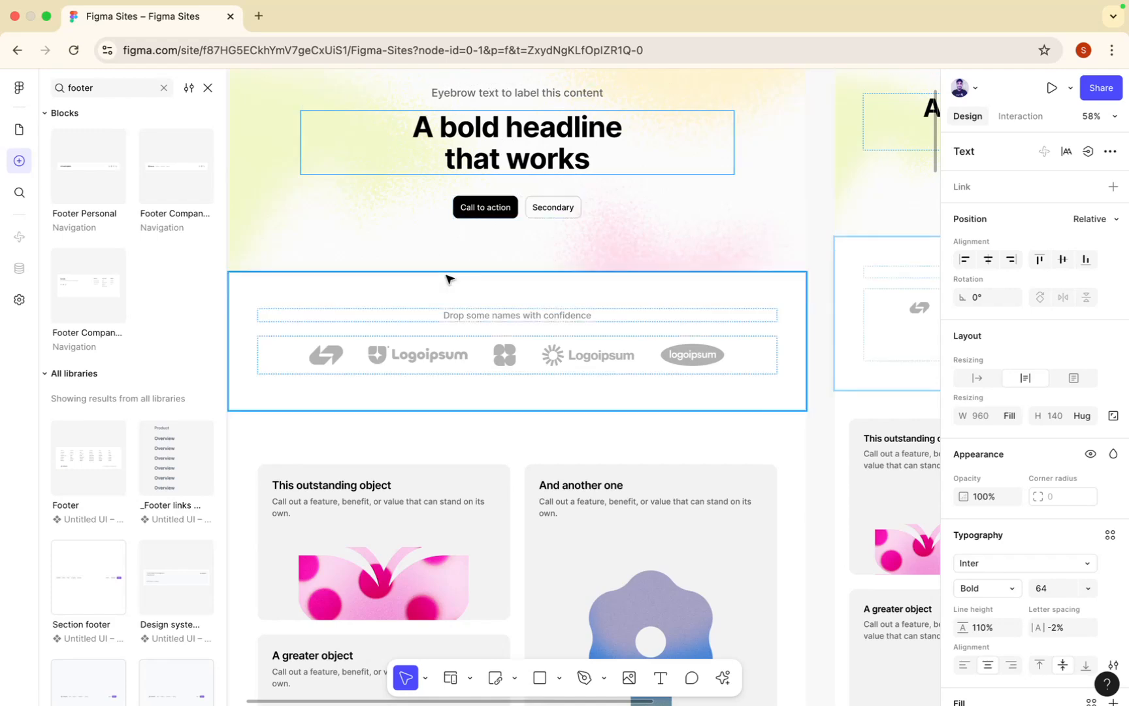
# Step: Compare the hero headline on the other breakpoints and replace "bold" with "good" in the Mobile version
pyautogui.scroll(-3, 474, 265)
pyautogui.hscroll(5, 577, 245)
pyautogui.hscroll(2, 576, 247)
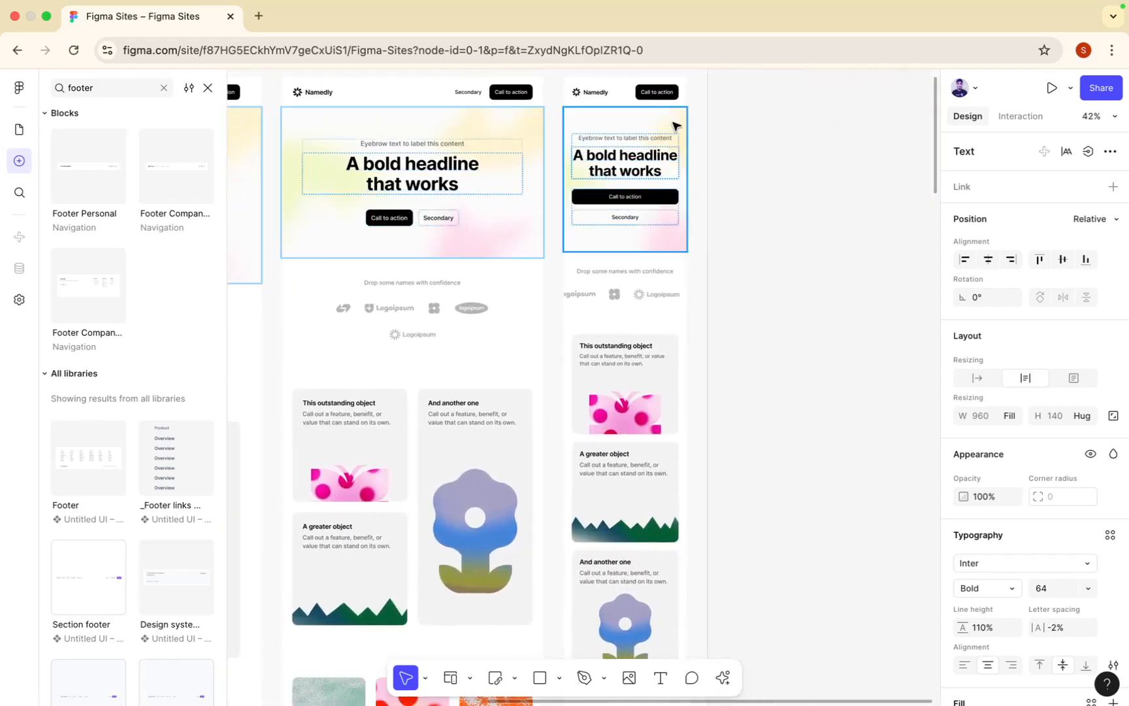
pyautogui.hscroll(-3, 653, 151)
pyautogui.click(677, 176)
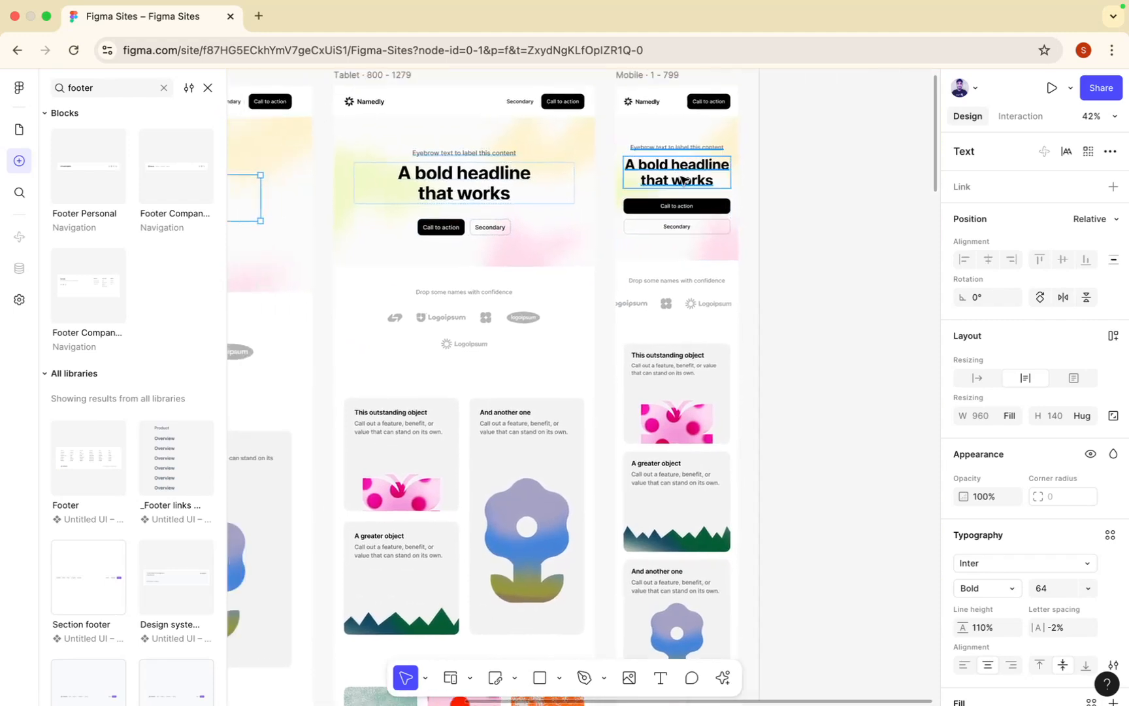
pyautogui.click(677, 177)
pyautogui.hscroll(-3, 679, 178)
pyautogui.scroll(2, 680, 177)
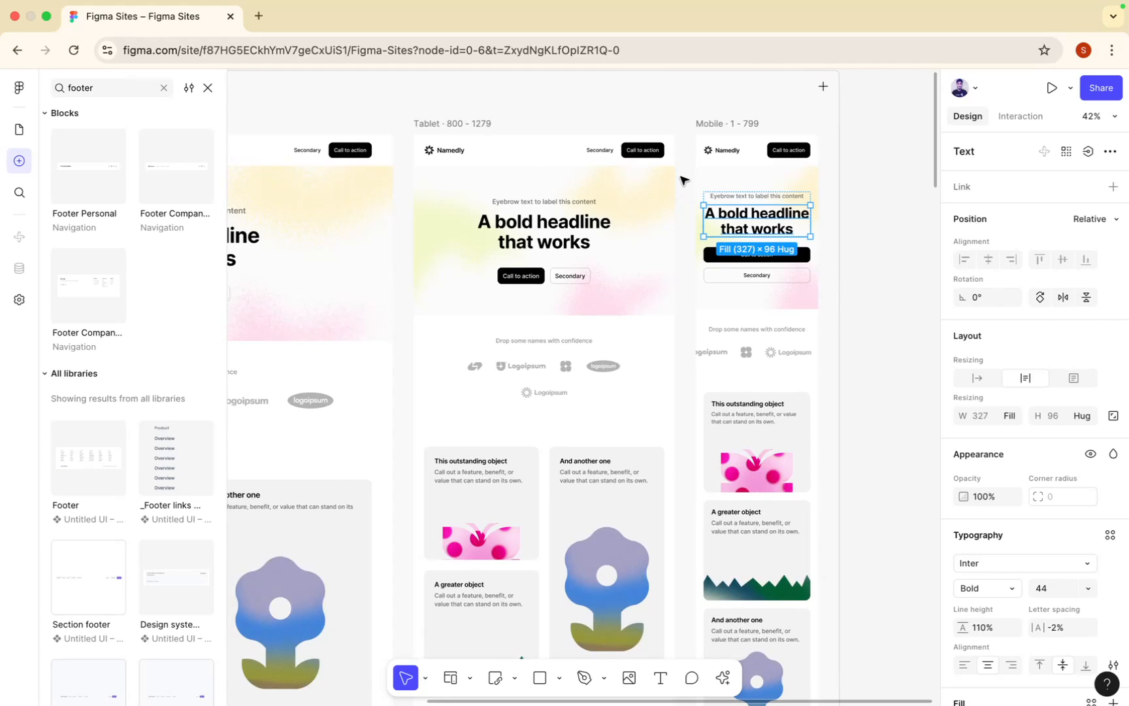
pyautogui.doubleClick(736, 218)
pyautogui.doubleClick(736, 215)
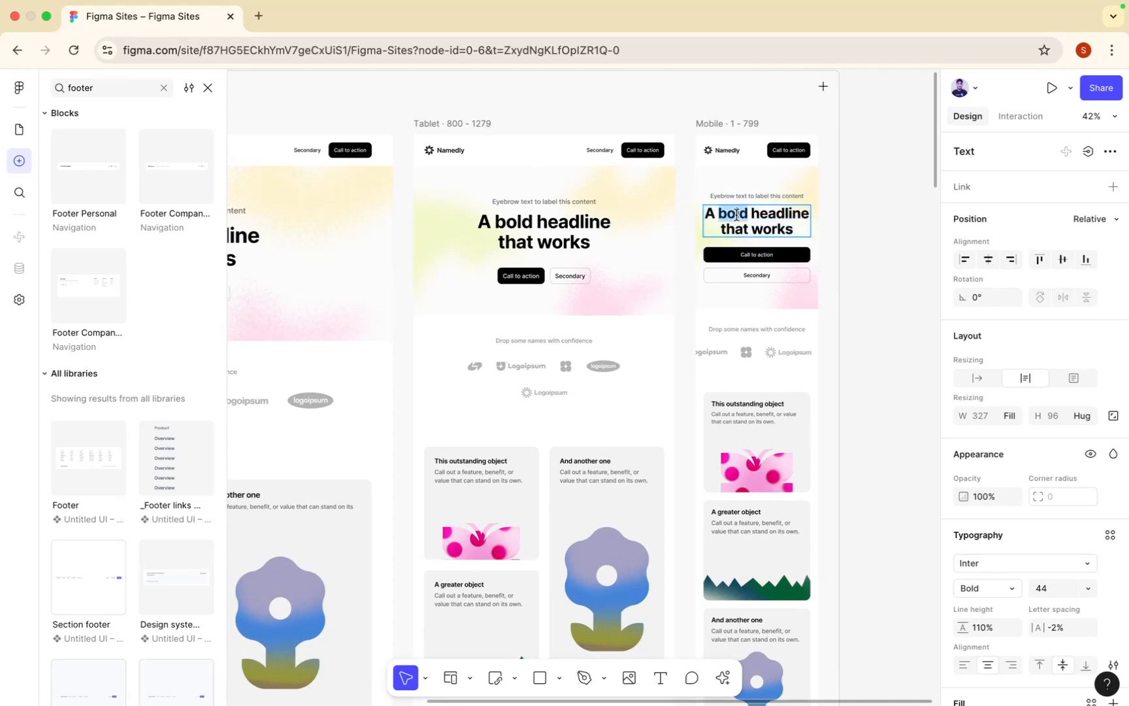
pyautogui.write('good')
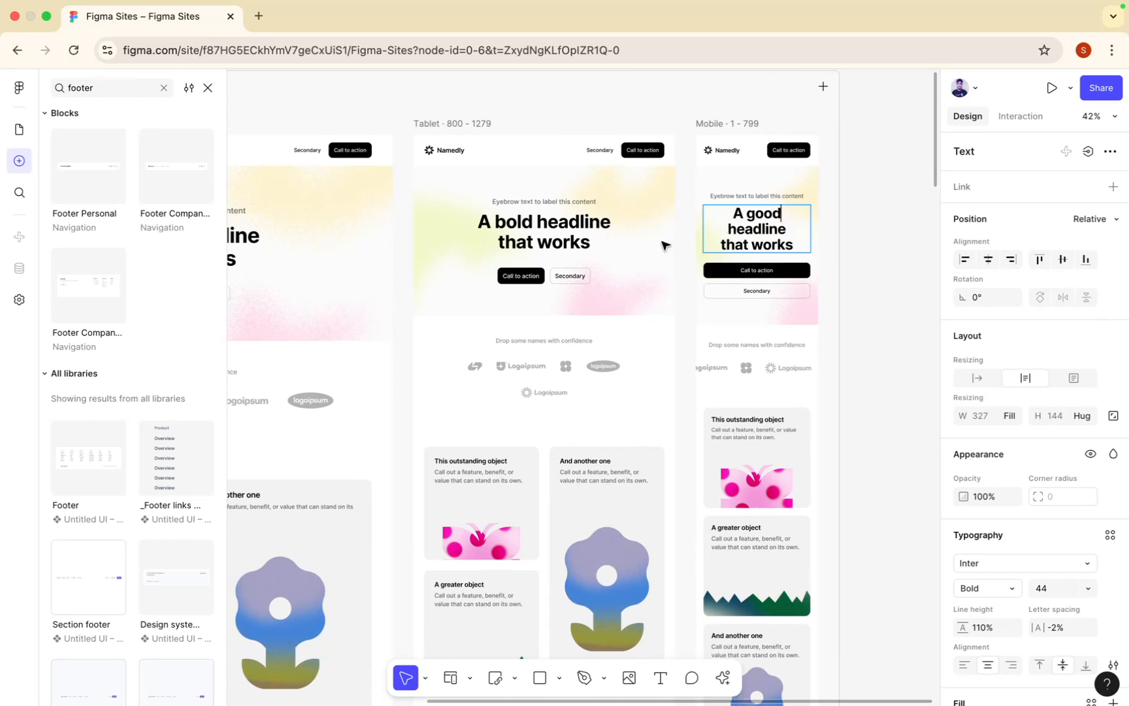
# Step: Compare the Desktop and Tablet headlines with the Mobile one and undo the Mobile wording change
pyautogui.hscroll(-5, 663, 243)
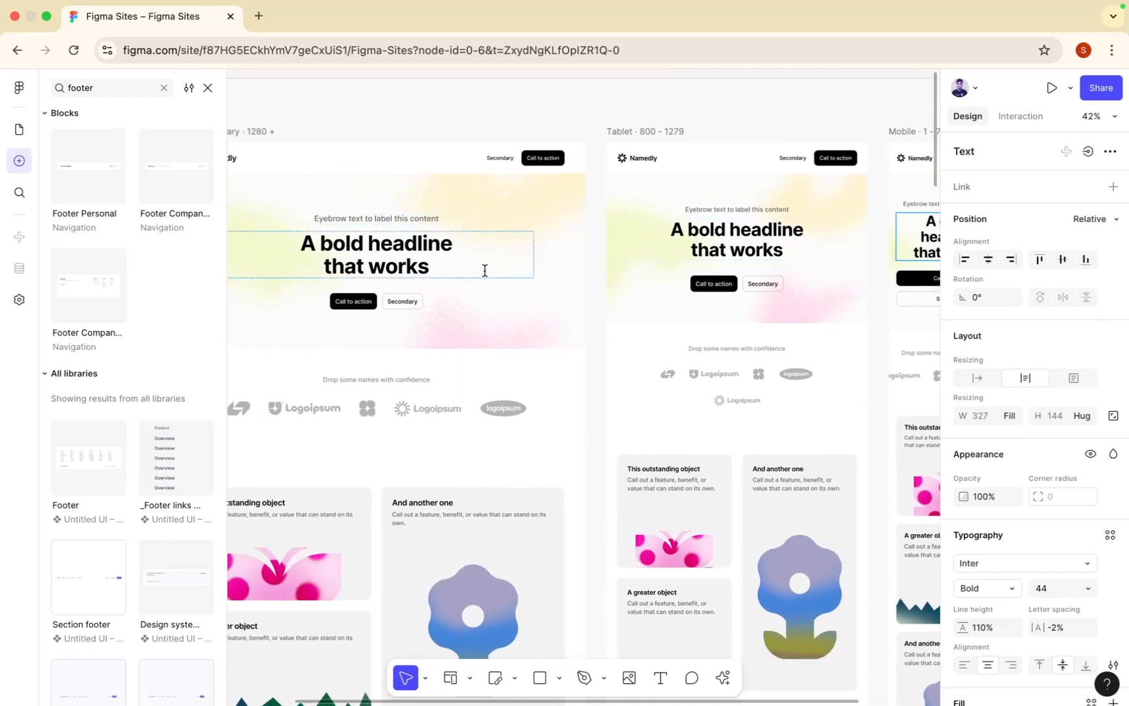
pyautogui.hscroll(5, 454, 298)
pyautogui.scroll(-2, 453, 298)
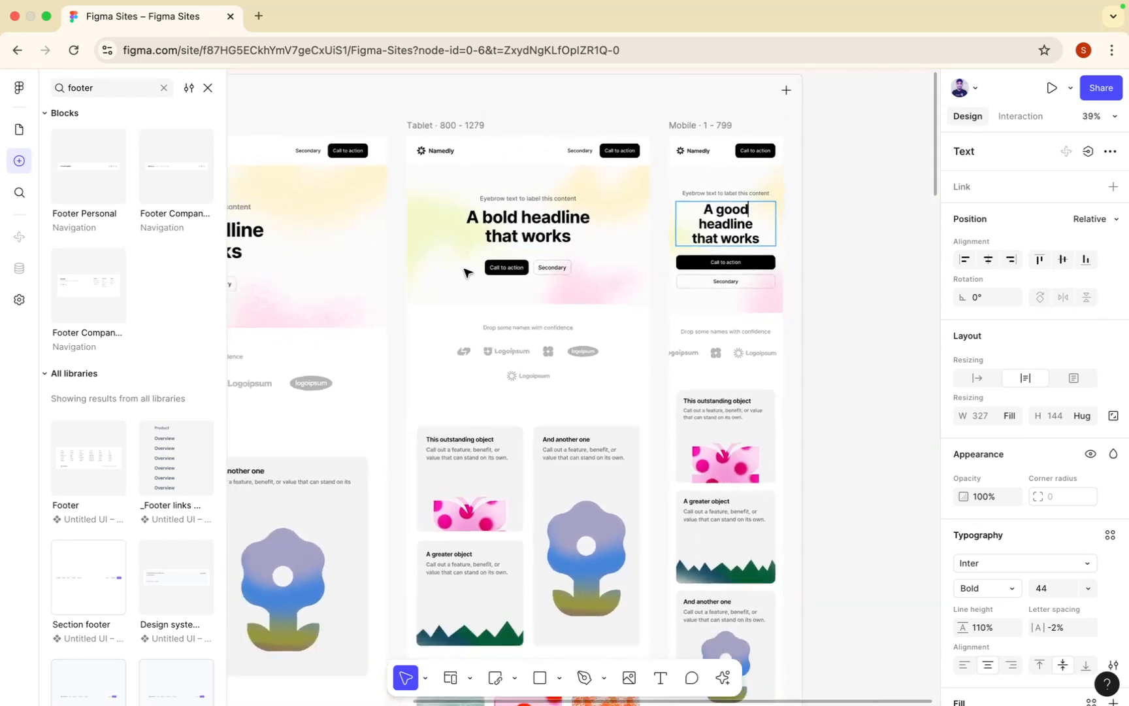
pyautogui.press('BackSpace')
pyautogui.press('super+z')
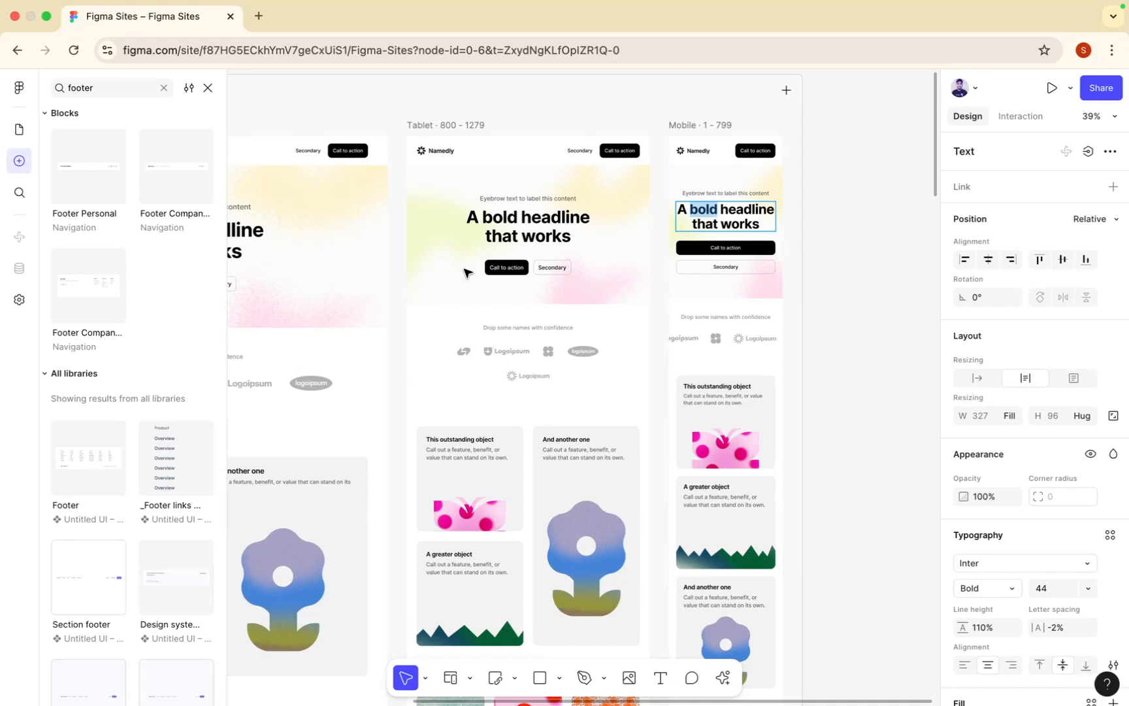
# Step: Replace "bold" with "good" in the Tablet hero headline
pyautogui.doubleClick(509, 227)
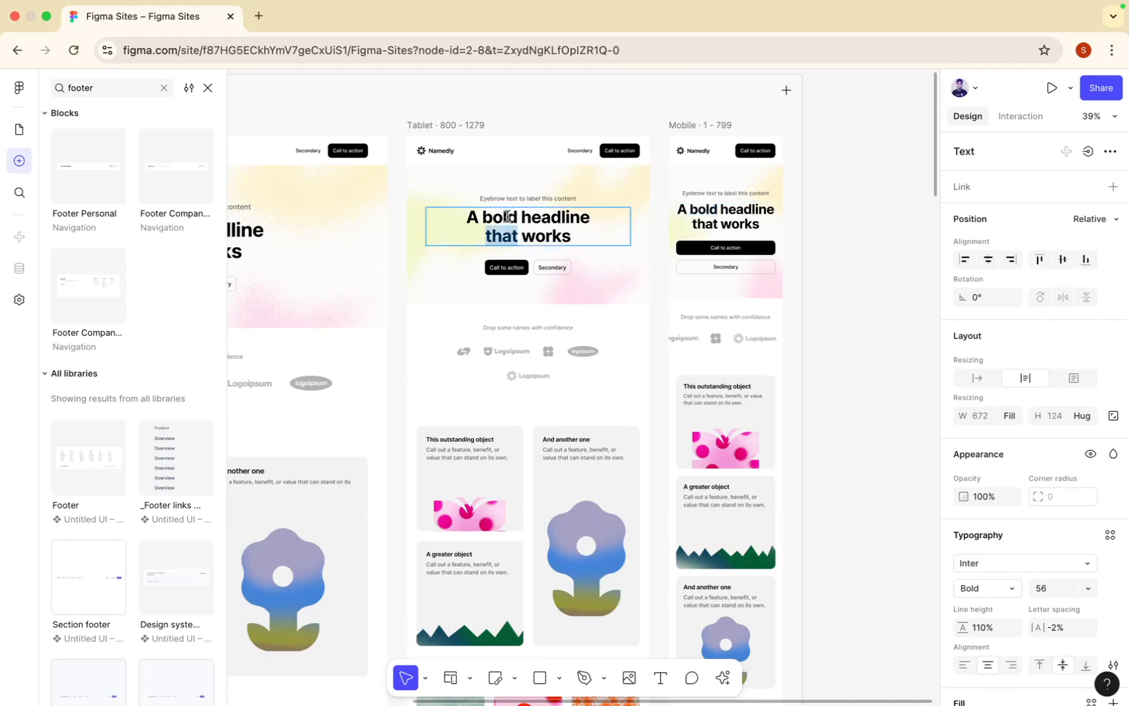
pyautogui.doubleClick(509, 219)
pyautogui.write('good')
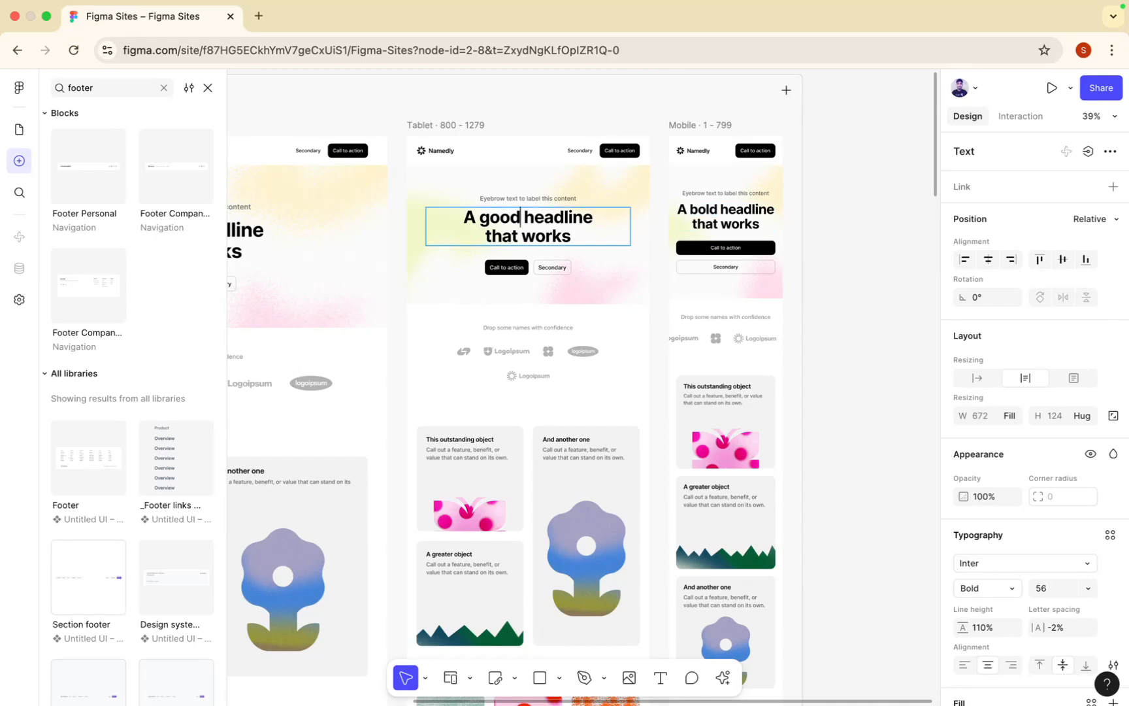
pyautogui.press('Escape')
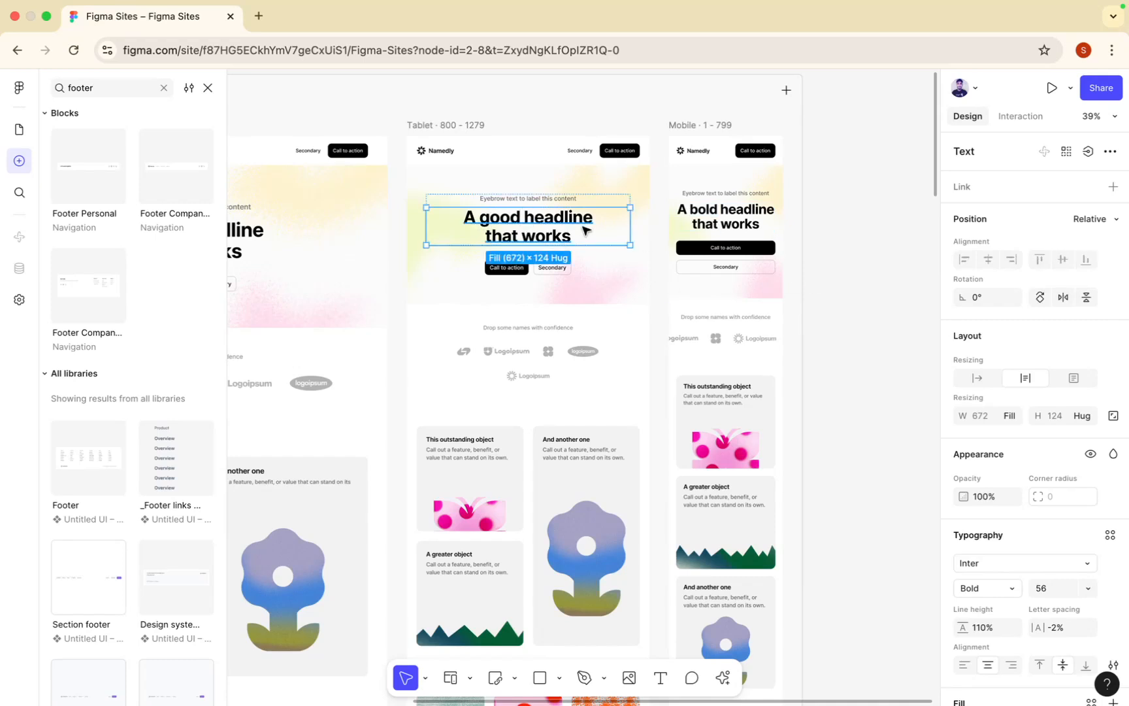
# Step: Check the Desktop headline against the Tablet one and undo the Tablet wording change
pyautogui.hscroll(-2, 583, 229)
pyautogui.hscroll(-6, 528, 221)
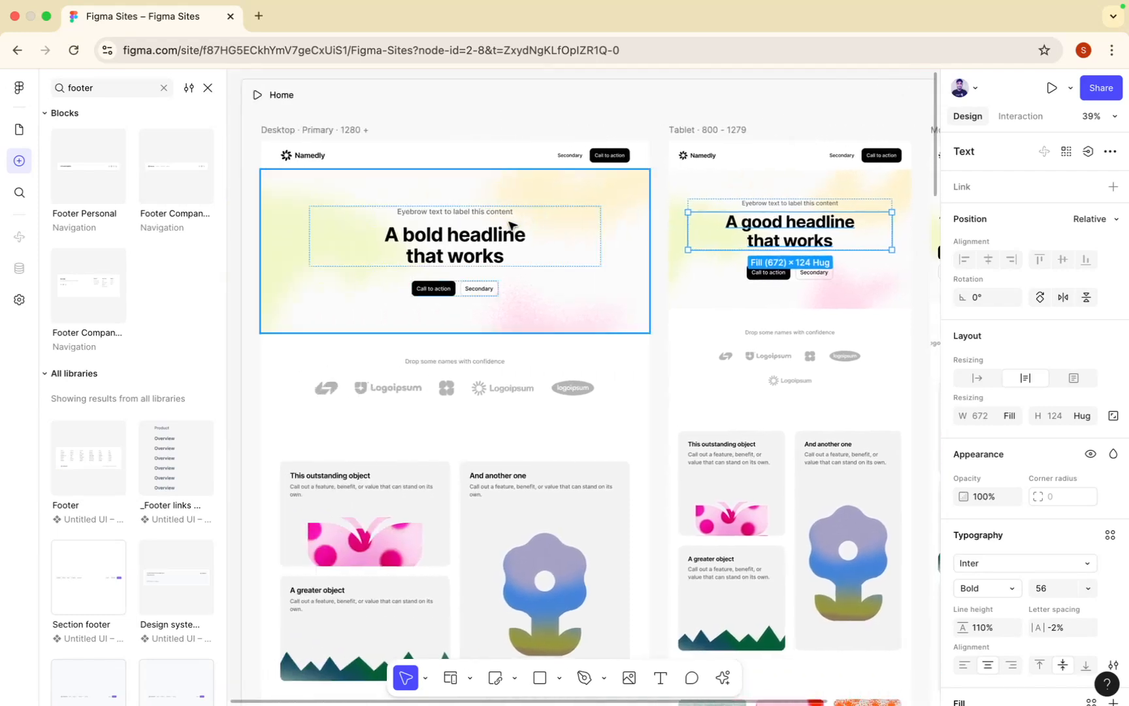
pyautogui.hotkey('ctrl', 'z')
pyautogui.hotkey('ctrl', 'z')
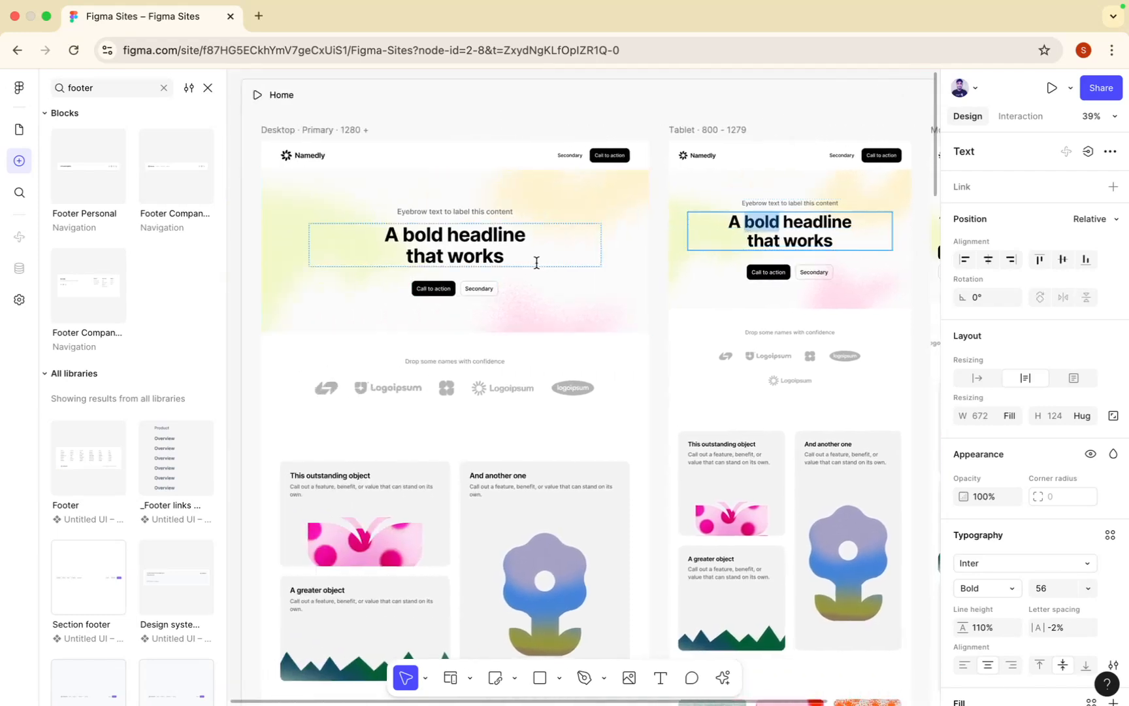
pyautogui.doubleClick(453, 237)
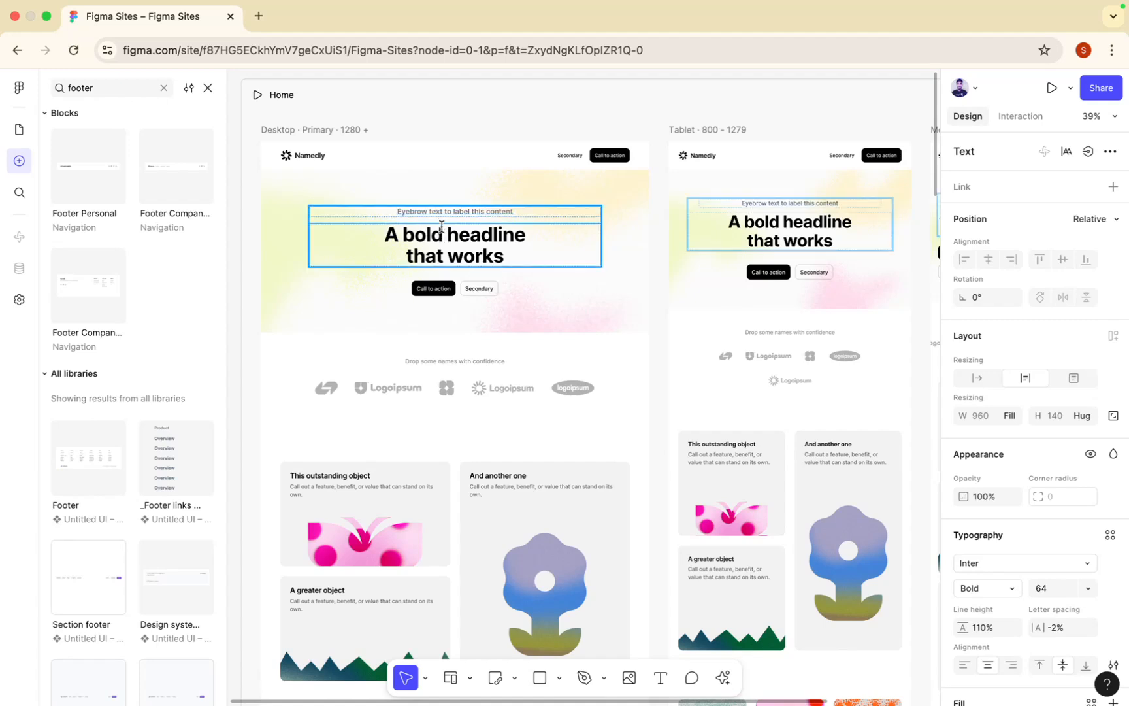
pyautogui.write('a')
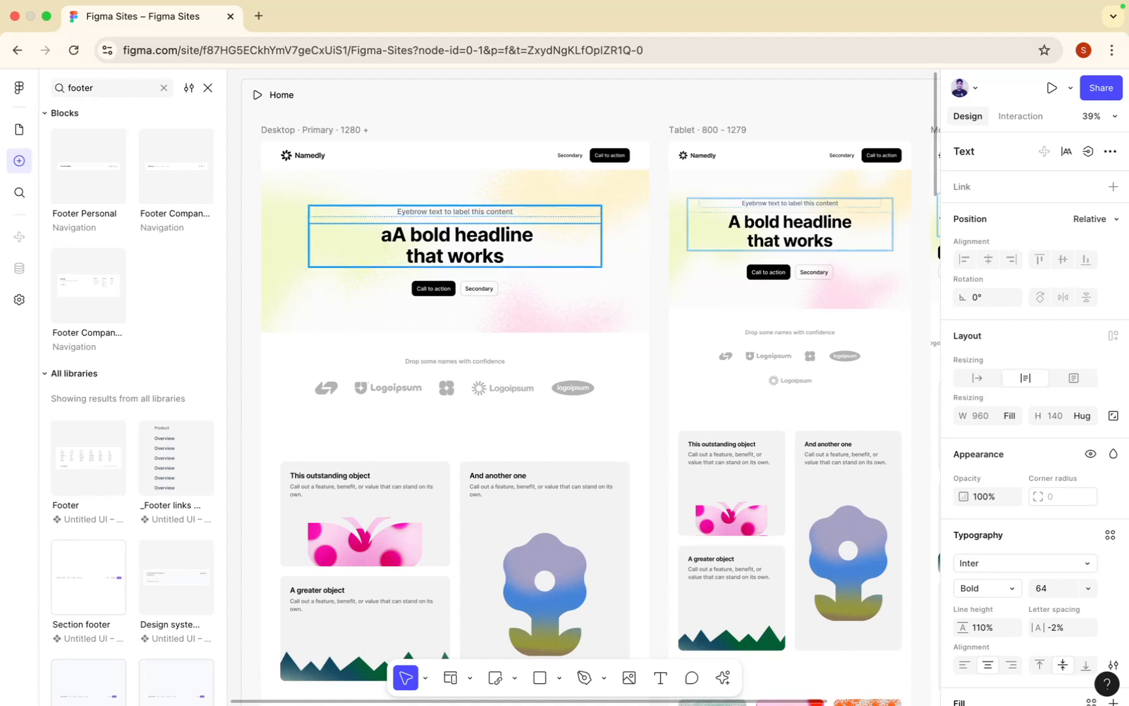
pyautogui.write('s')
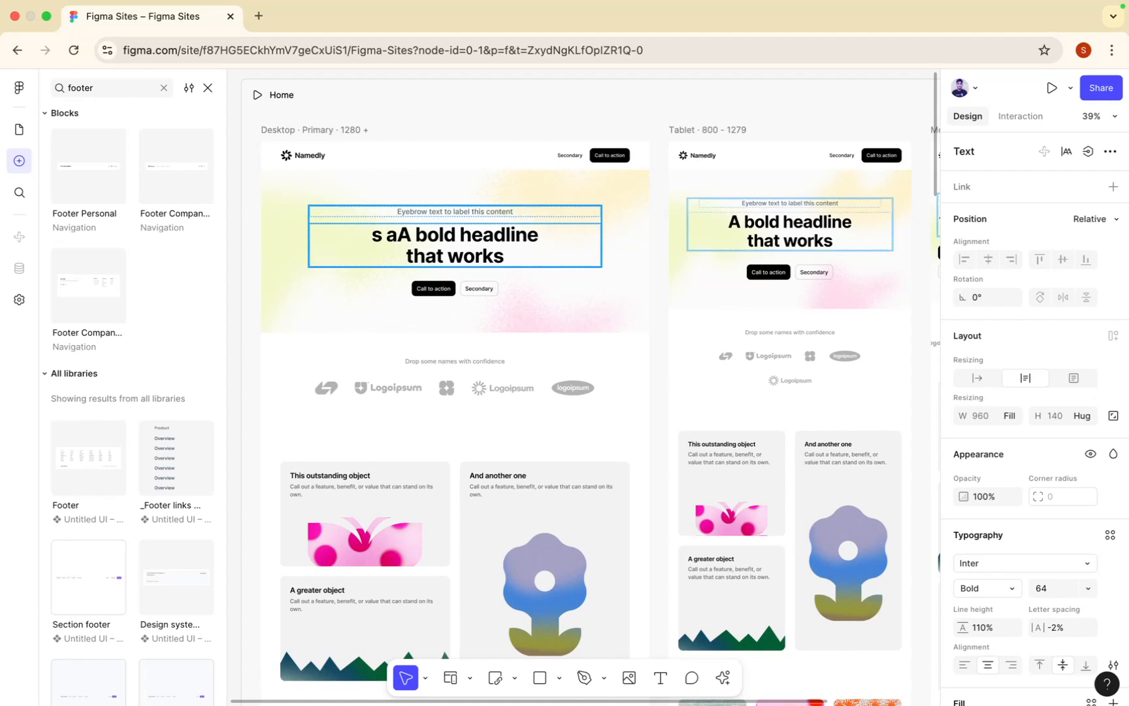
pyautogui.press('Escape')
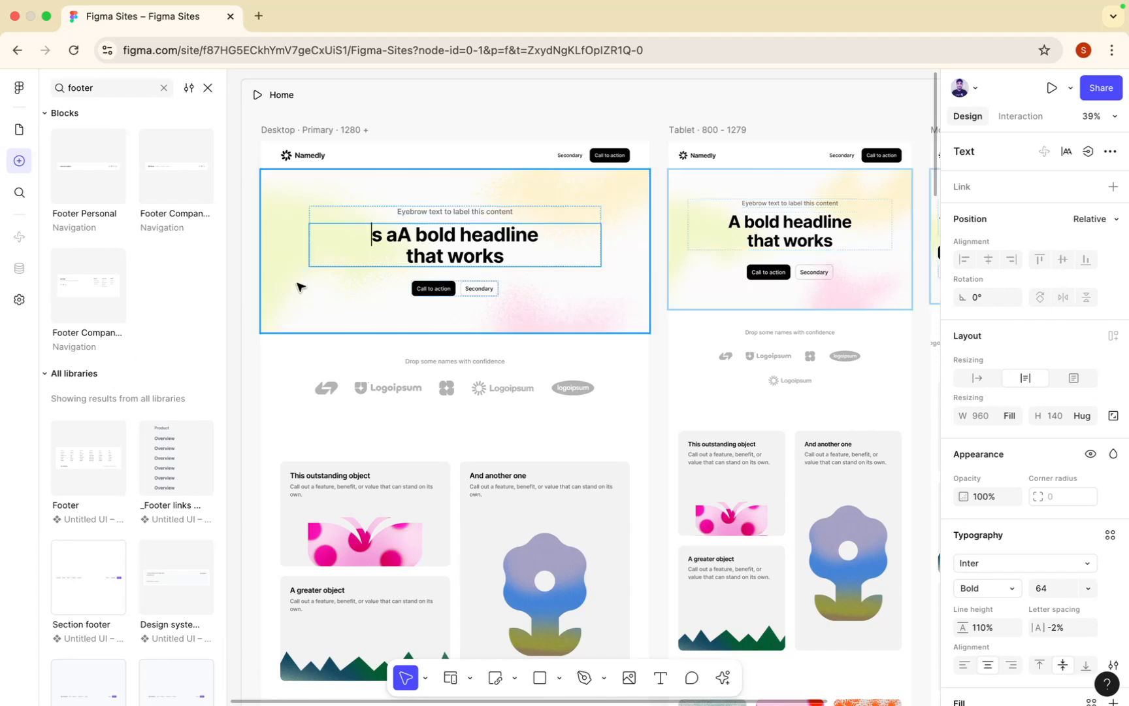
# Step: Close the footer block search and replace "bold" with "good" in the Desktop hero headline
pyautogui.click(51, 109)
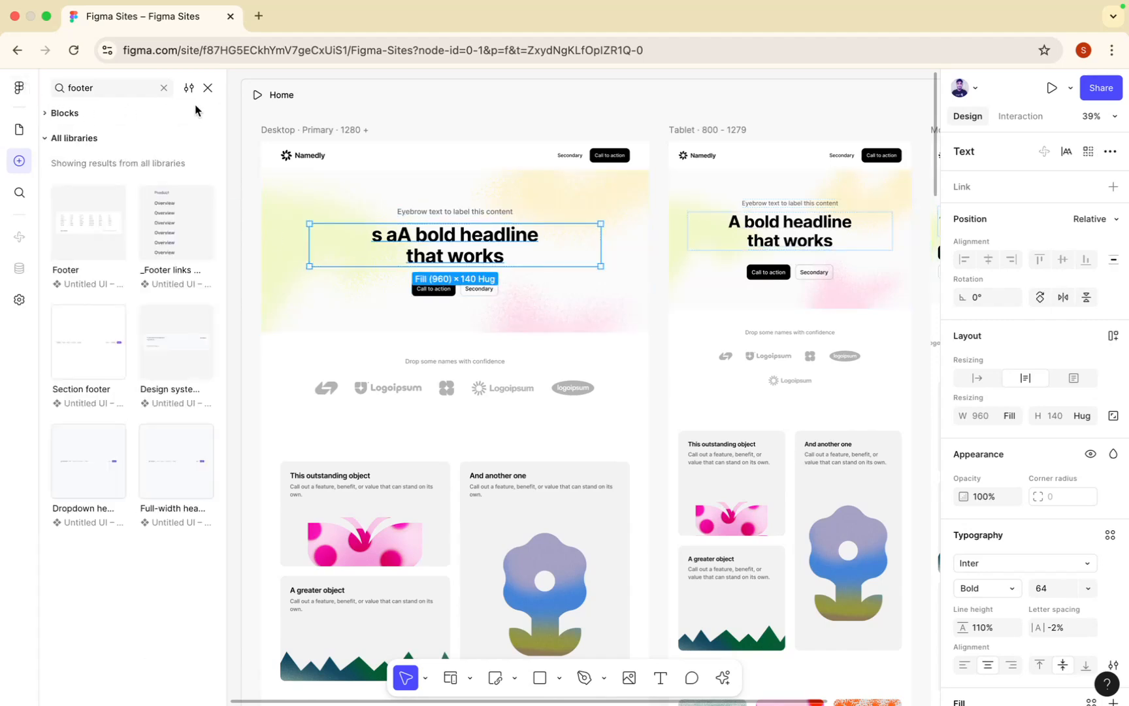
pyautogui.click(208, 87)
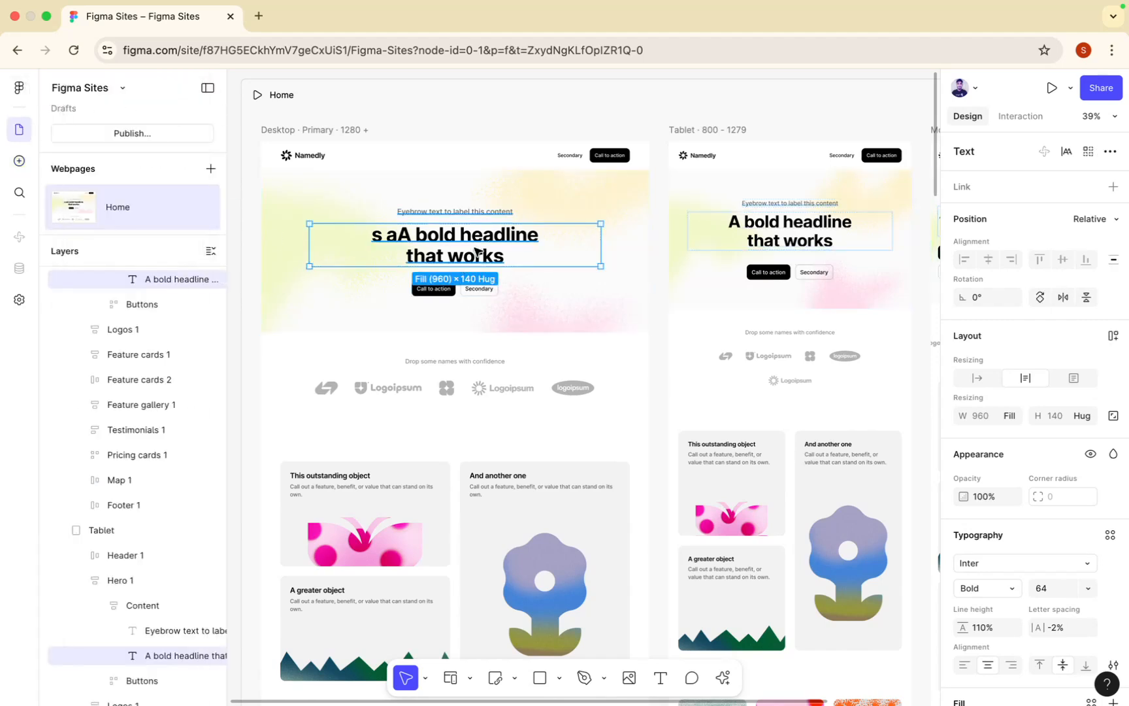
pyautogui.doubleClick(475, 252)
pyautogui.click(475, 252)
pyautogui.click(441, 220)
pyautogui.doubleClick(438, 234)
pyautogui.doubleClick(437, 234)
pyautogui.click(437, 234)
pyautogui.doubleClick(437, 235)
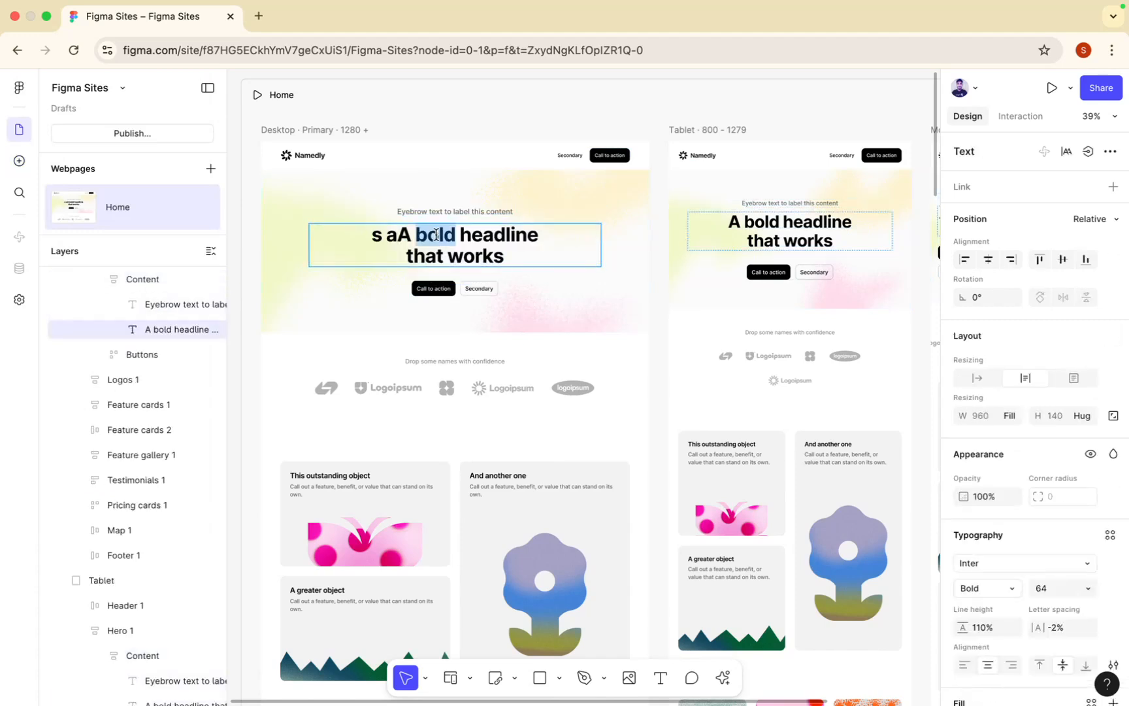
pyautogui.write('good')
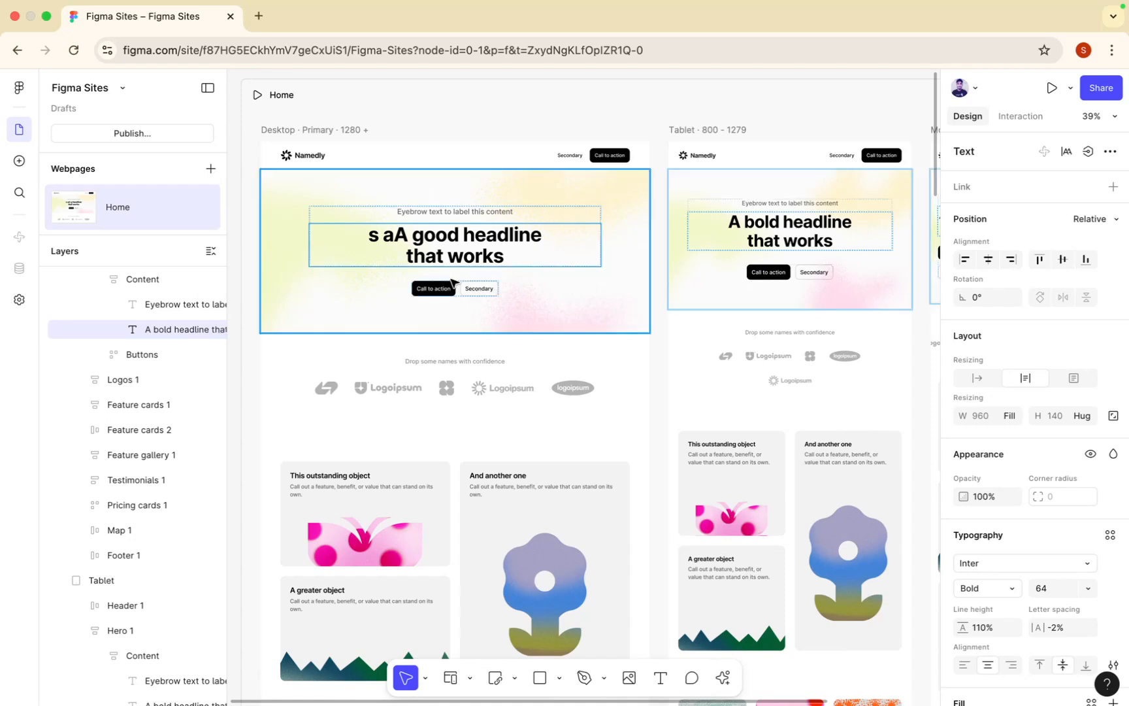
# Step: Delete the stray "s a" at the start of the Desktop headline, leaving "A good headline that works"
pyautogui.press('BackSpace')
pyautogui.press('BackSpace')
pyautogui.press('BackSpace')
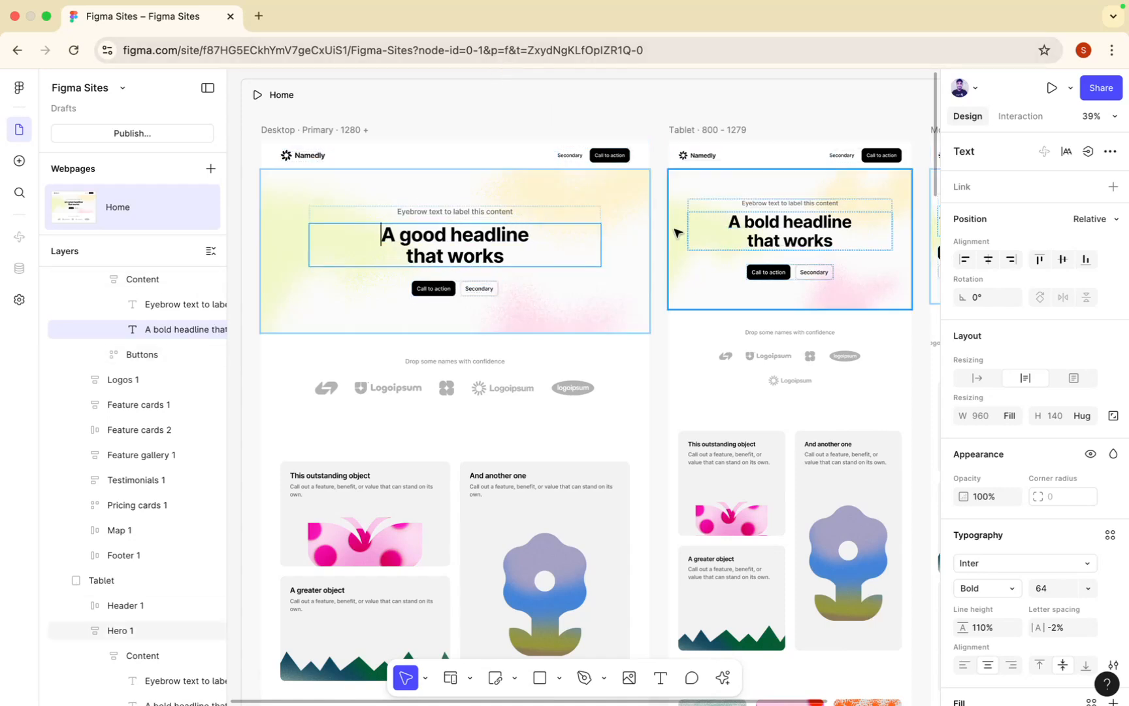
pyautogui.press('Escape')
# Step: Preview the Home page and examine the Desktop hero section with its edited headline and the logo strip below
pyautogui.scroll(-3, 676, 230)
pyautogui.hscroll(10, 677, 229)
pyautogui.hscroll(-2, 677, 227)
pyautogui.hscroll(-8, 677, 227)
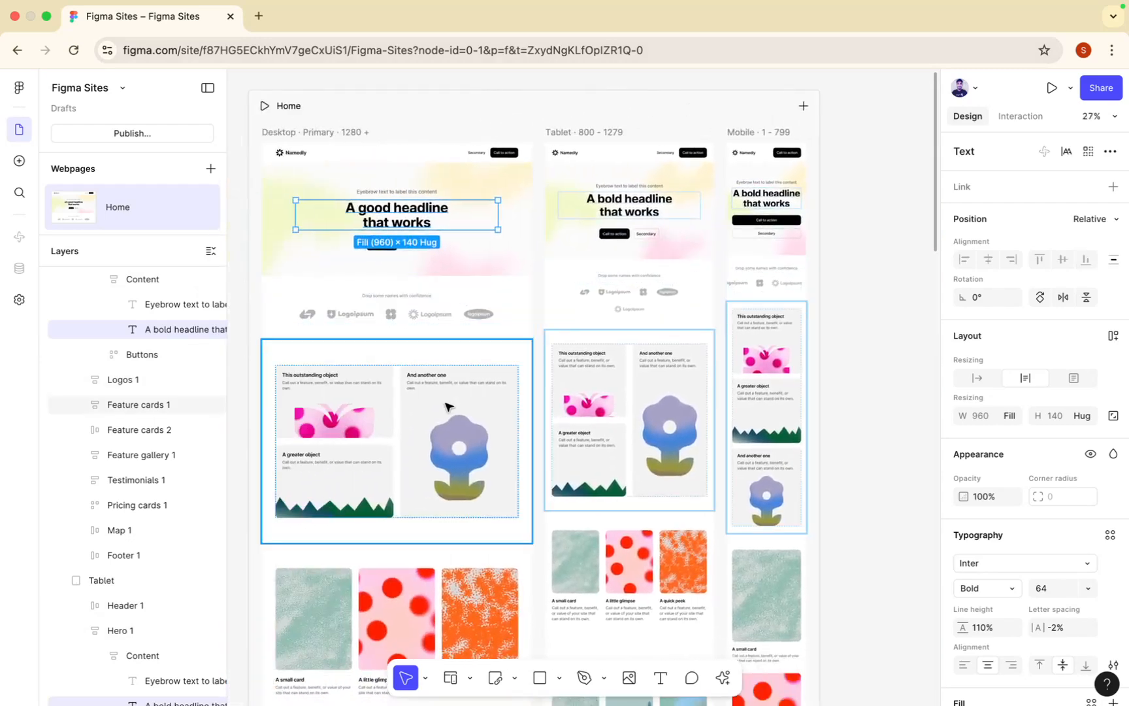
pyautogui.click(448, 407)
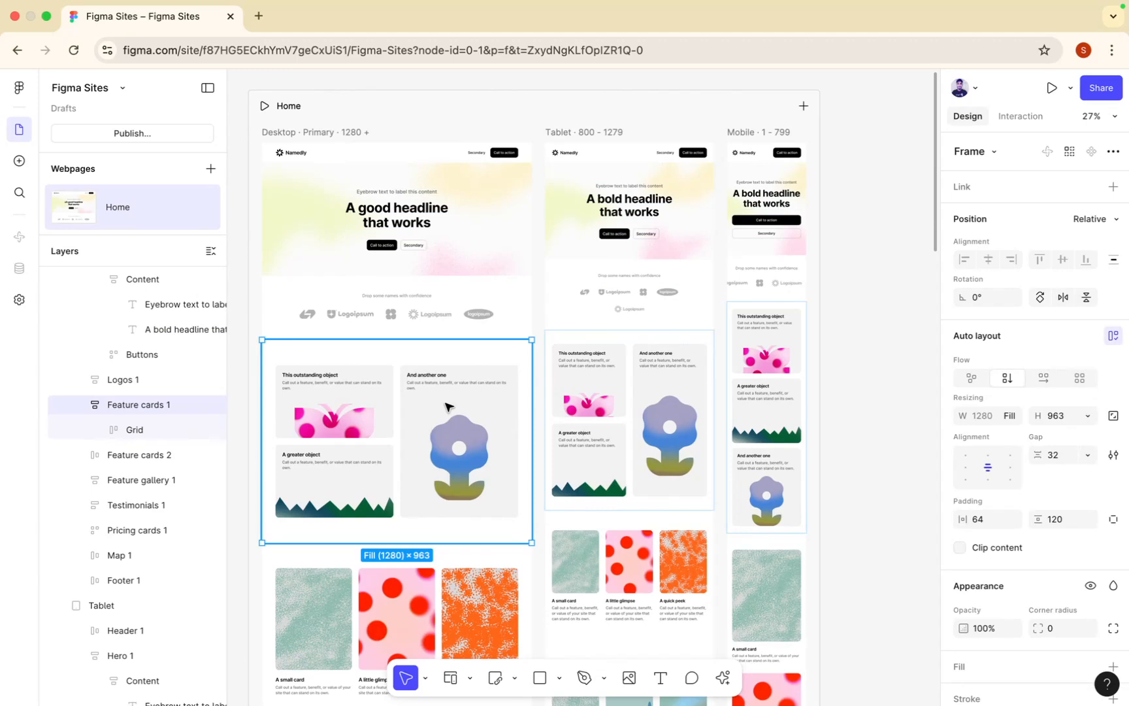
pyautogui.click(264, 106)
pyautogui.click(264, 106)
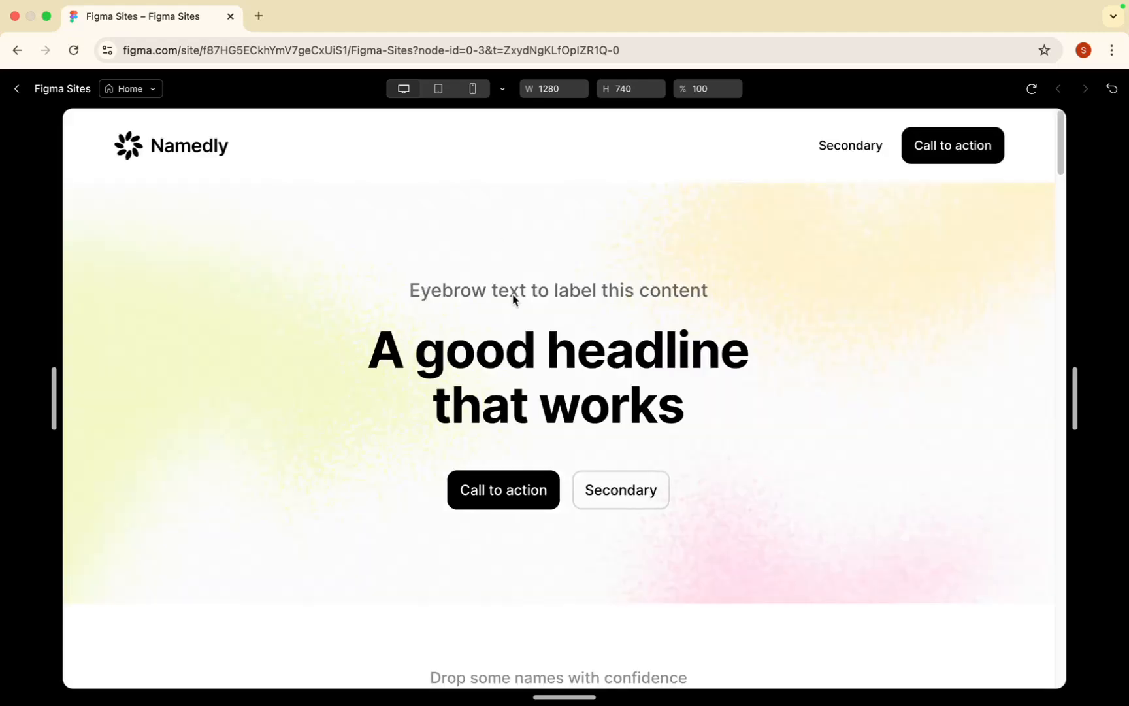
pyautogui.scroll(-4, 512, 299)
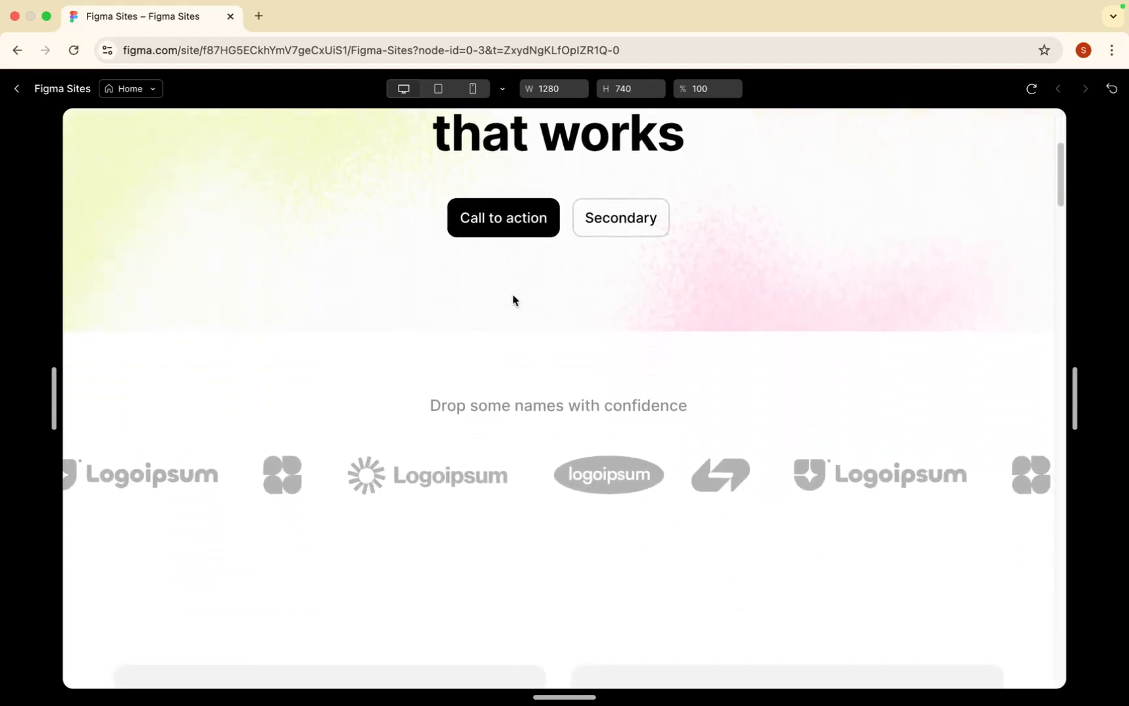
pyautogui.scroll(5, 512, 299)
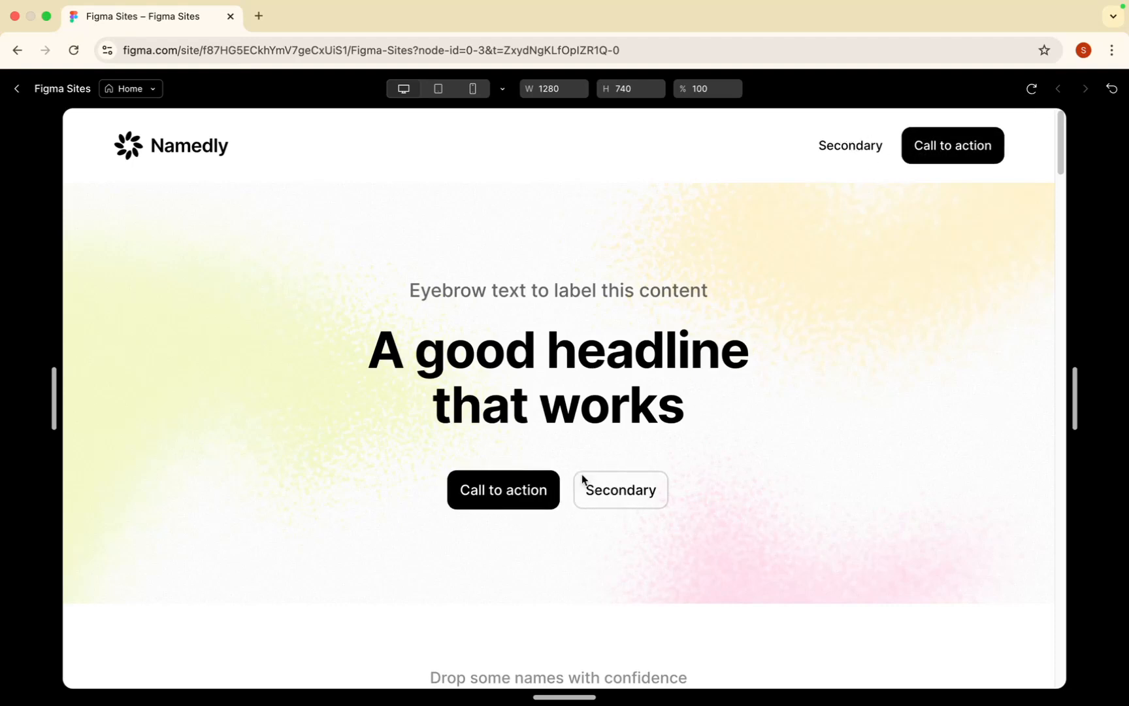
# Step: Examine the Desktop preview's logo strip, feature cards, testimonials, pricing plans and location map
pyautogui.scroll(-6, 612, 484)
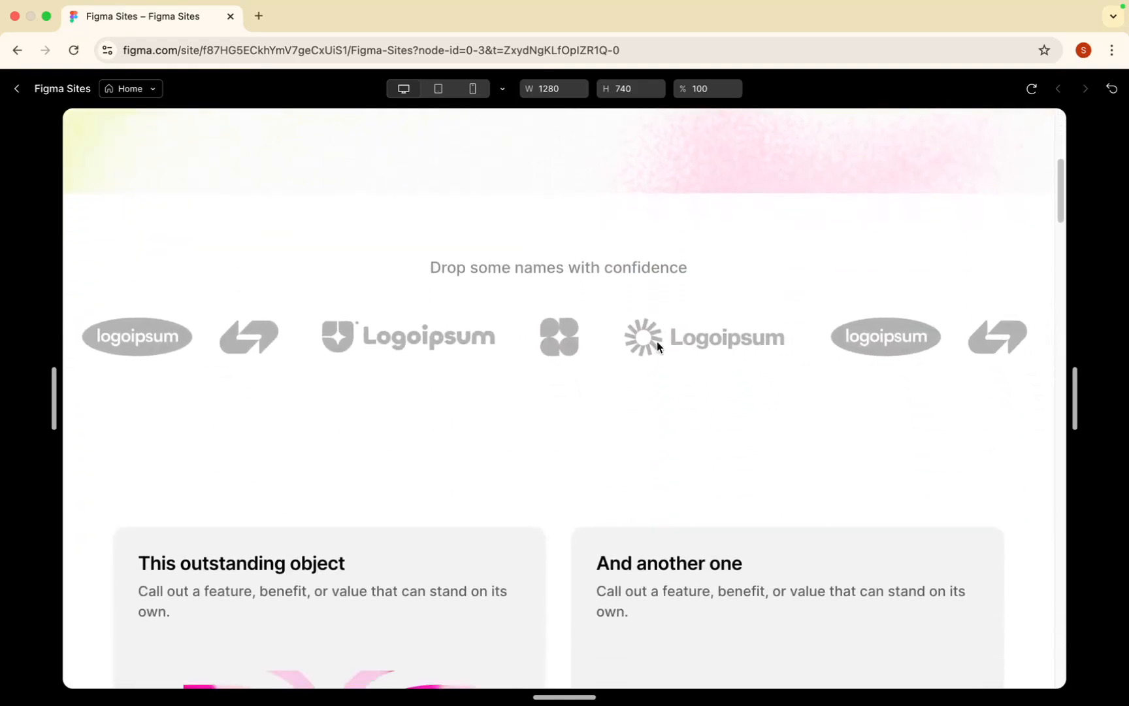
pyautogui.scroll(-8, 656, 346)
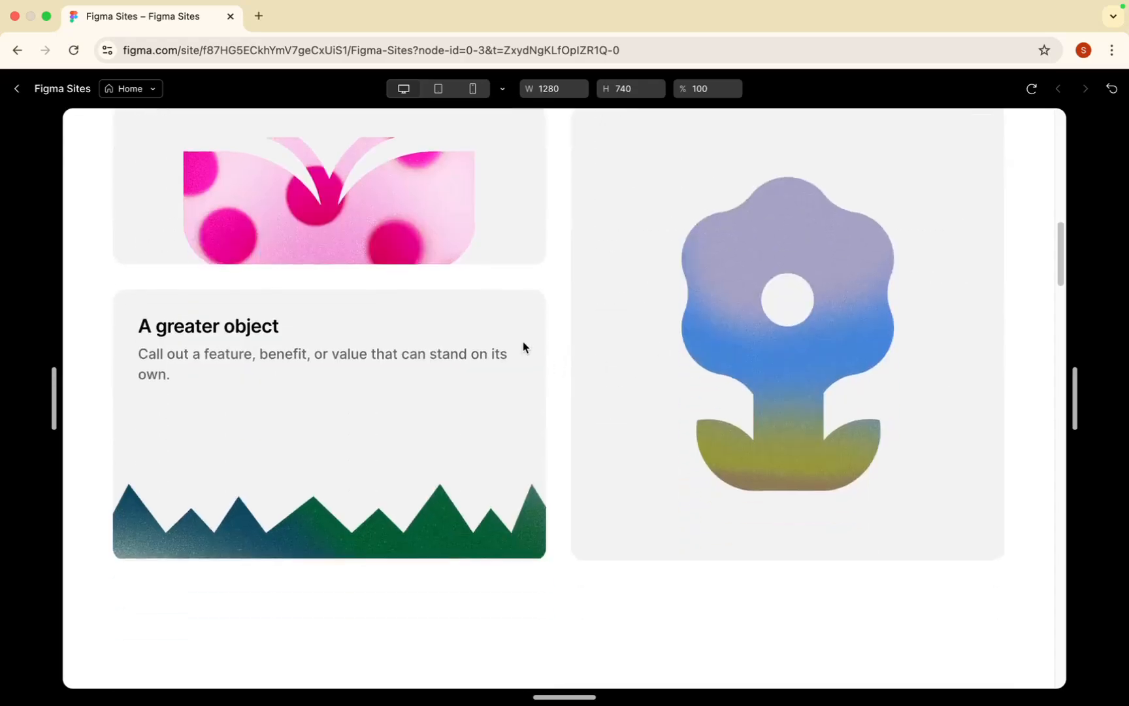
pyautogui.scroll(3, 524, 344)
pyautogui.scroll(-12, 524, 344)
pyautogui.scroll(-20, 523, 346)
pyautogui.scroll(3, 524, 346)
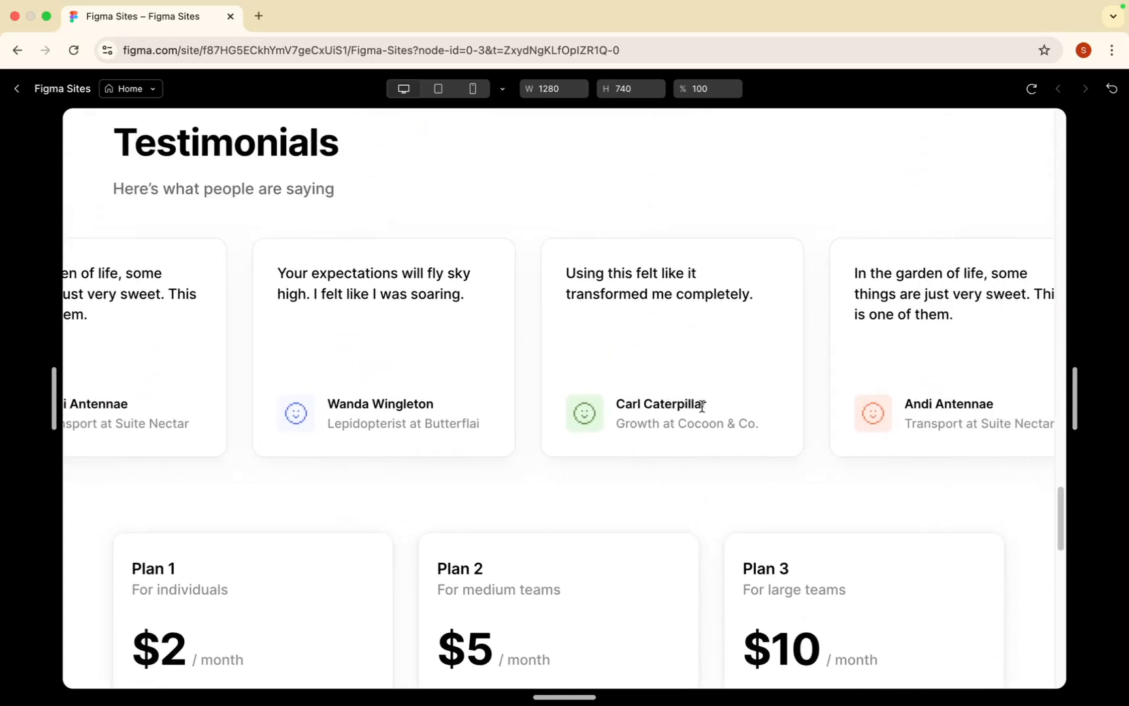
pyautogui.scroll(-4, 696, 415)
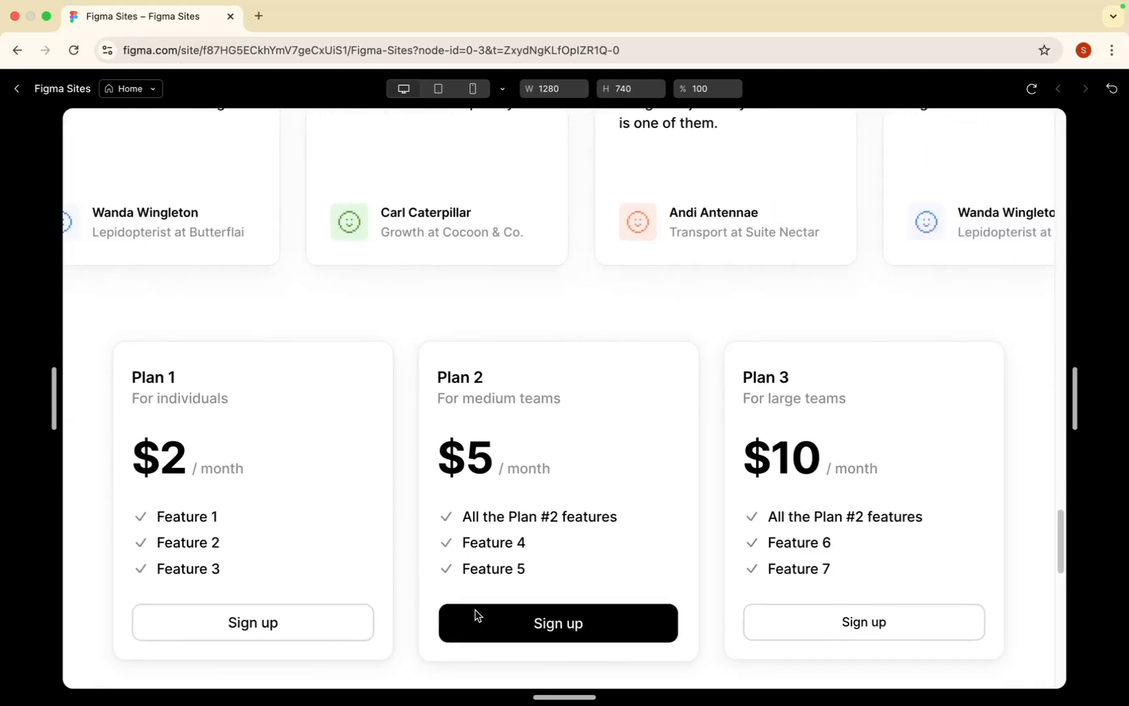
pyautogui.scroll(-10, 491, 613)
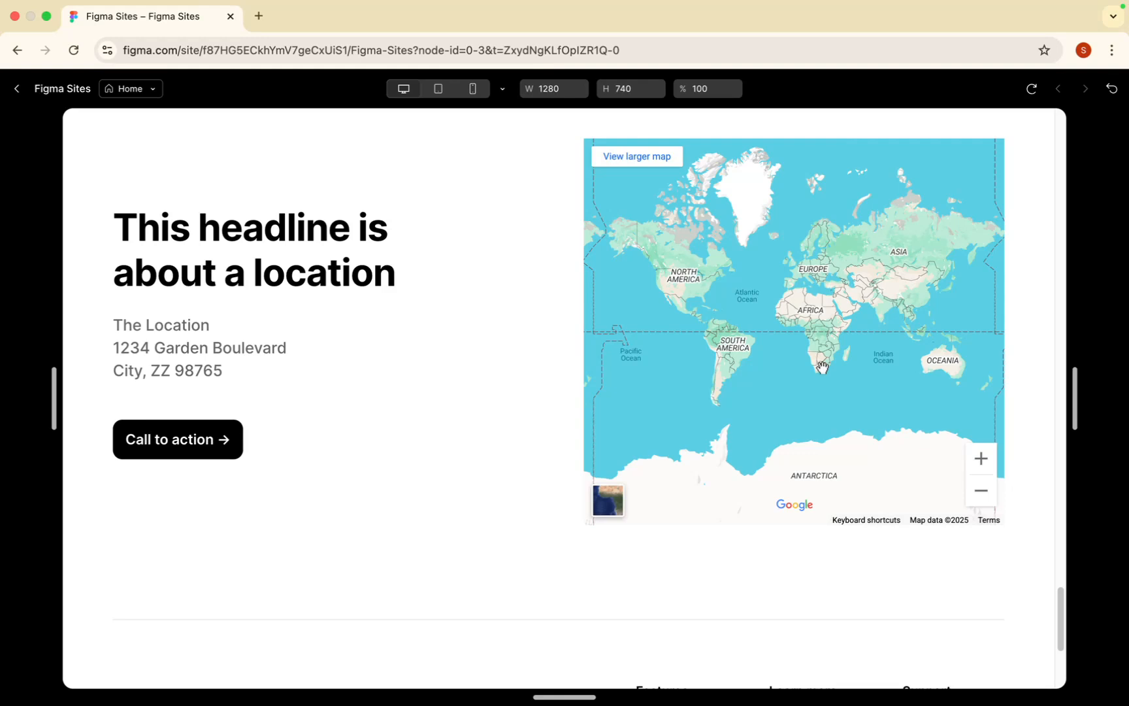
pyautogui.scroll(-2, 822, 367)
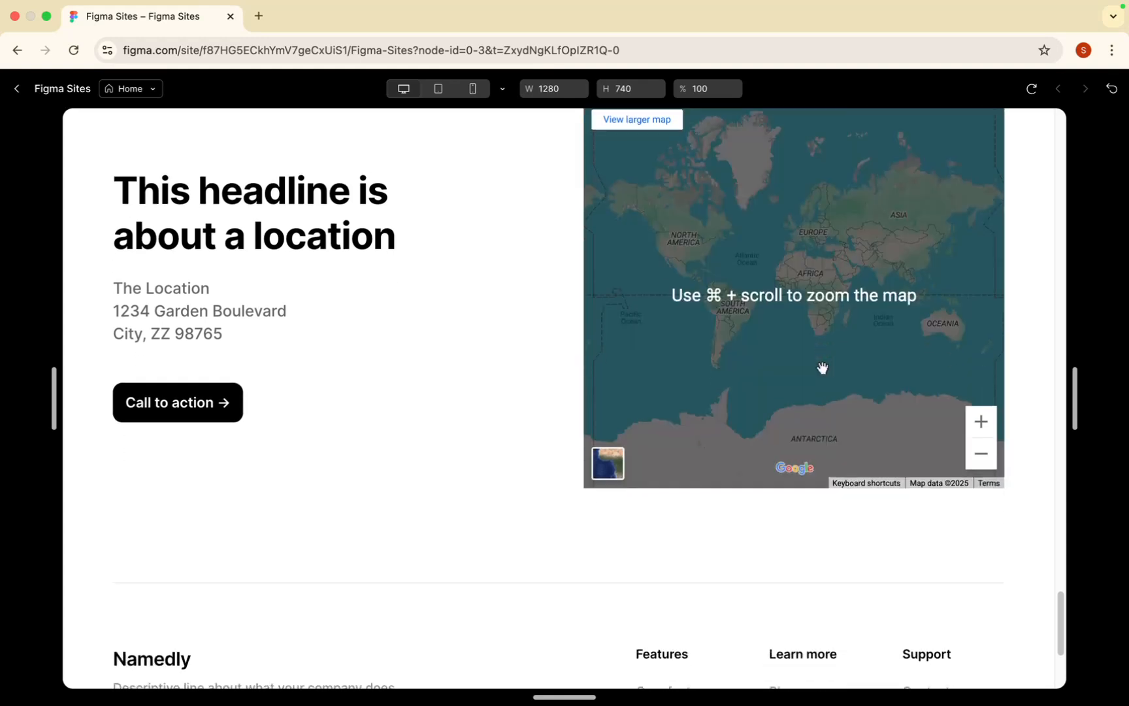
pyautogui.scroll(3, 767, 327)
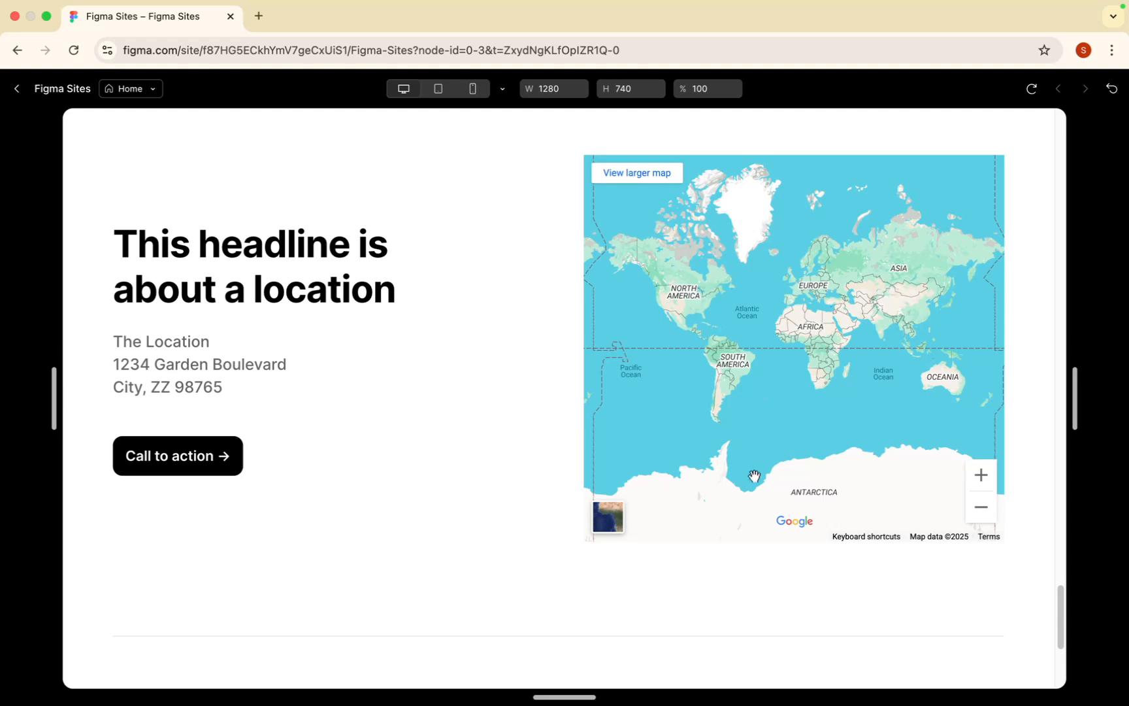
# Step: Test the embedded location map by zooming out, zooming in on West Africa, and zooming back out
pyautogui.click(982, 510)
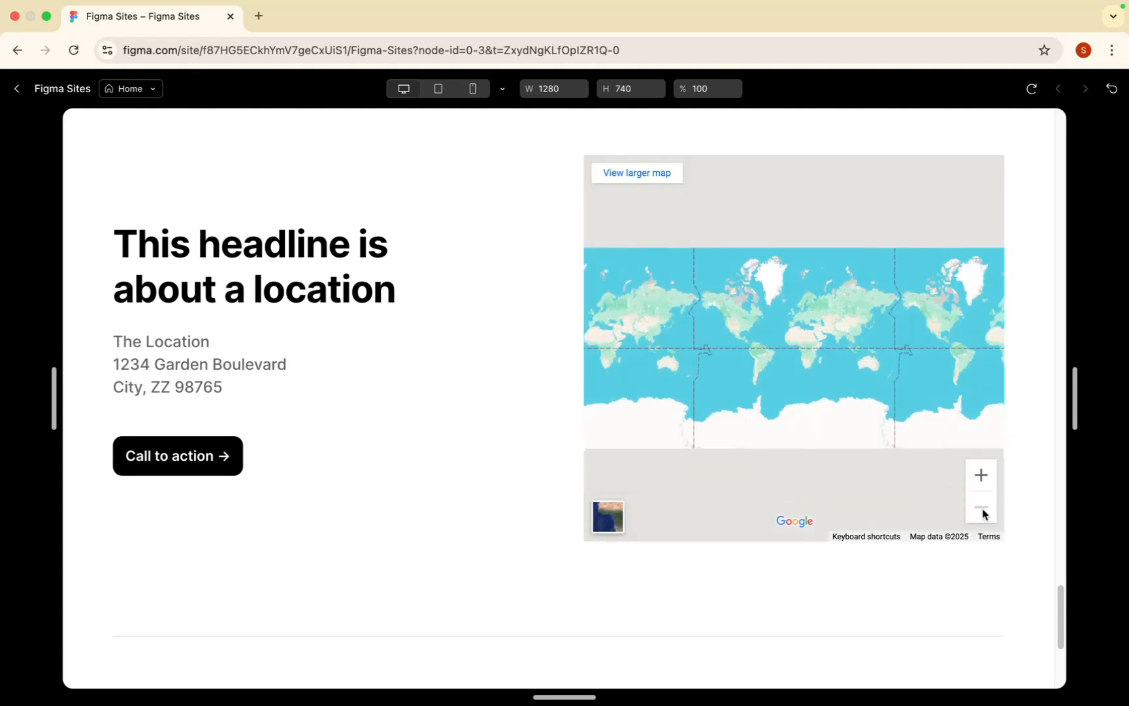
pyautogui.click(982, 476)
pyautogui.click(982, 476)
pyautogui.click(981, 476)
pyautogui.click(982, 476)
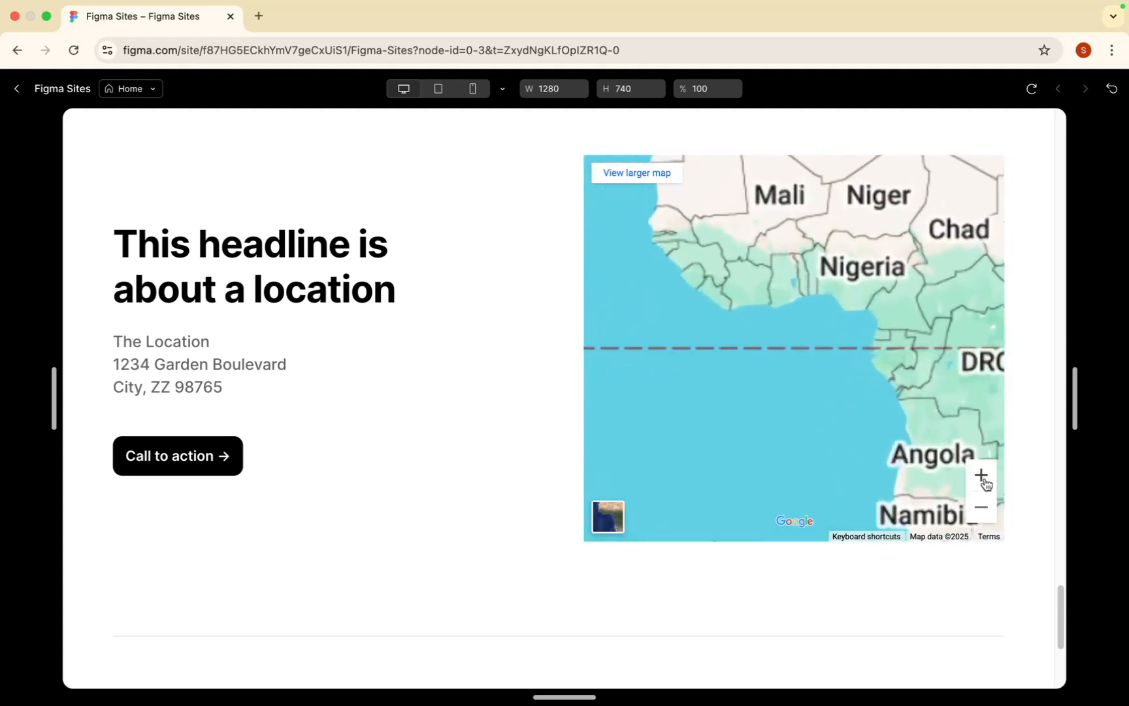
pyautogui.click(981, 509)
pyautogui.click(981, 509)
# Step: Examine the footer in the Desktop preview and return to the hero section
pyautogui.scroll(-3, 730, 461)
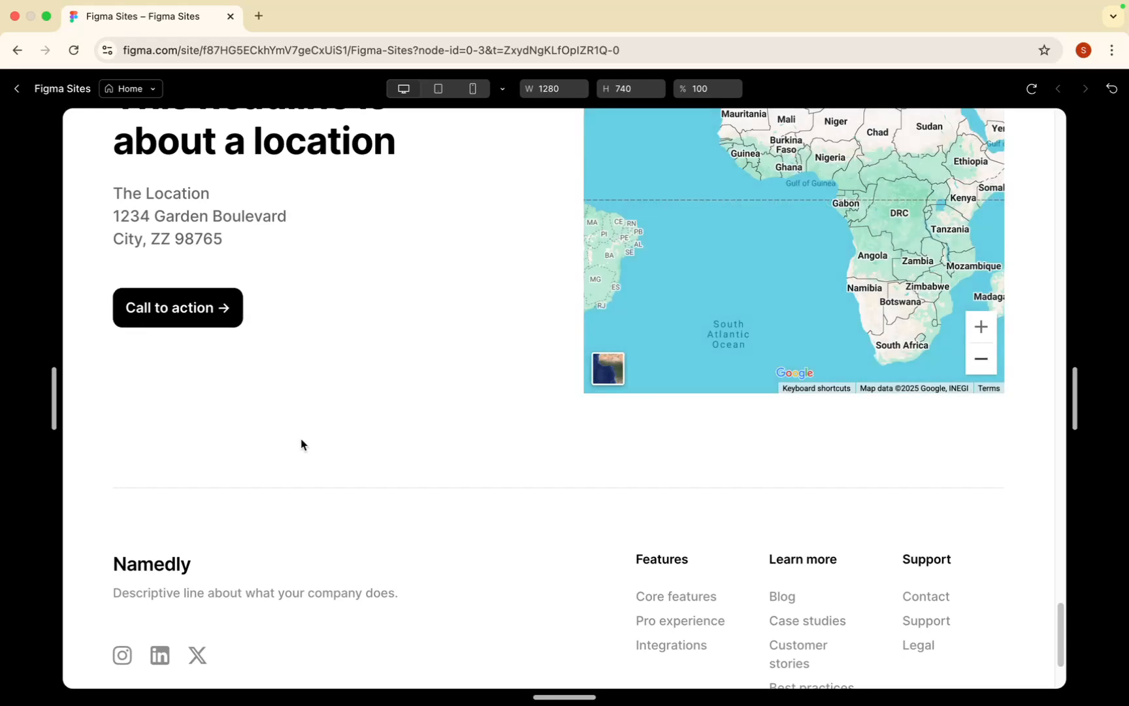
pyautogui.scroll(-3, 320, 457)
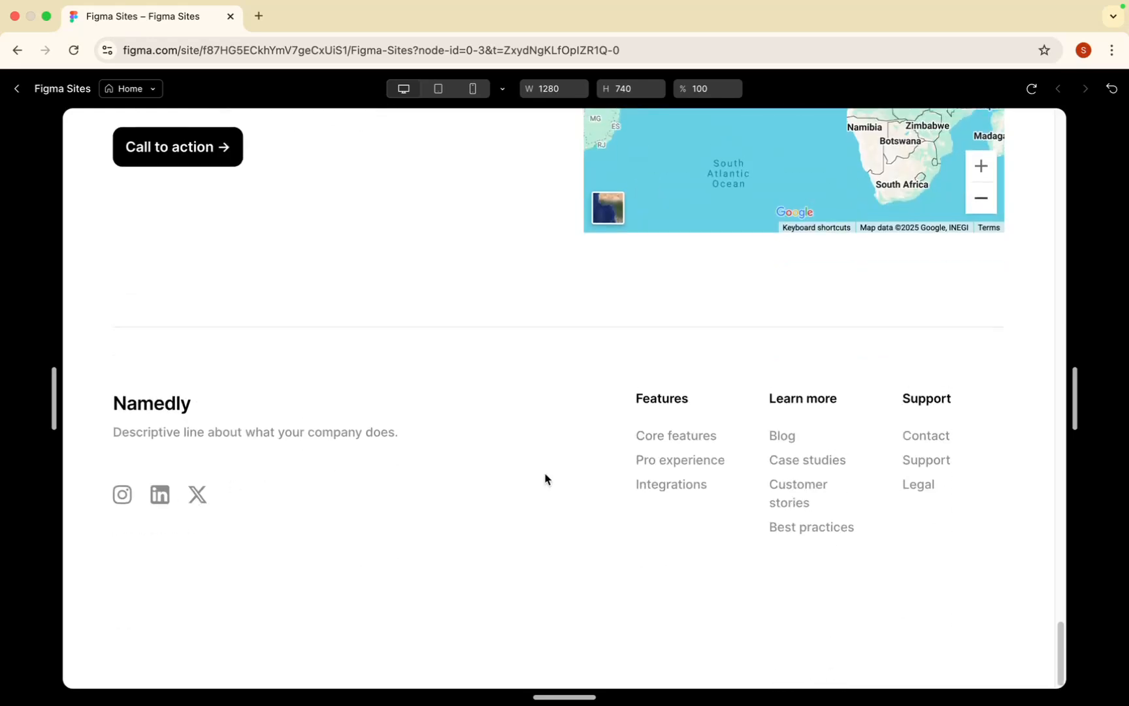
pyautogui.scroll(4, 544, 474)
pyautogui.scroll(-4, 544, 473)
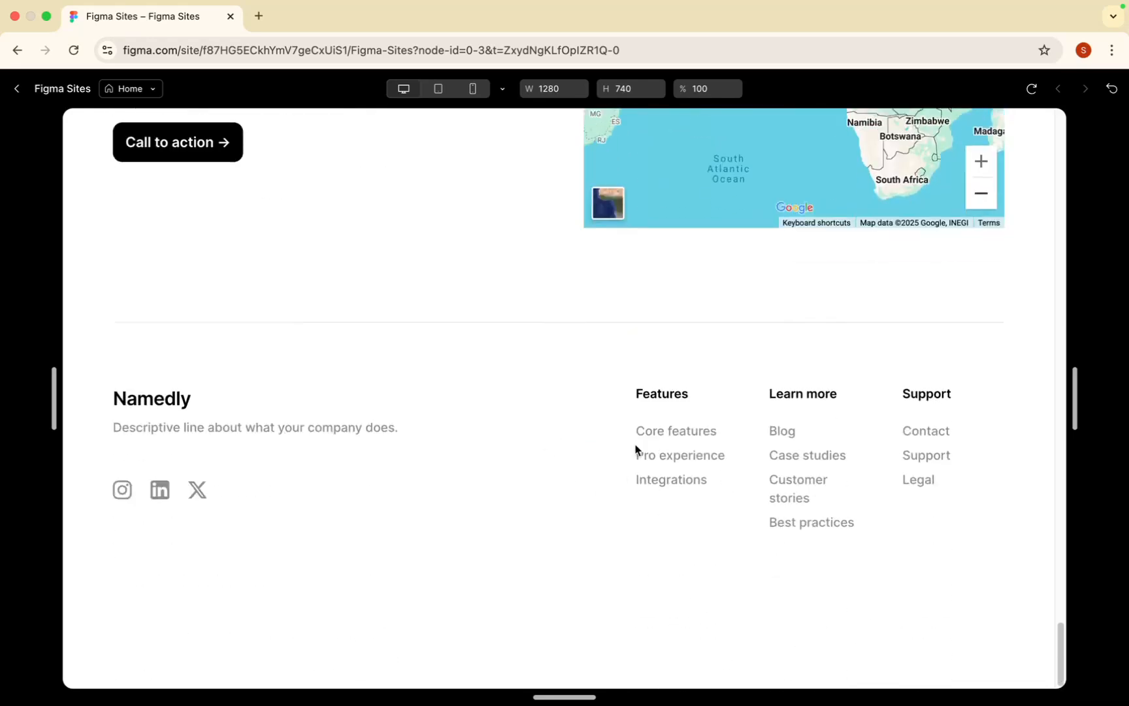
pyautogui.scroll(20, 574, 388)
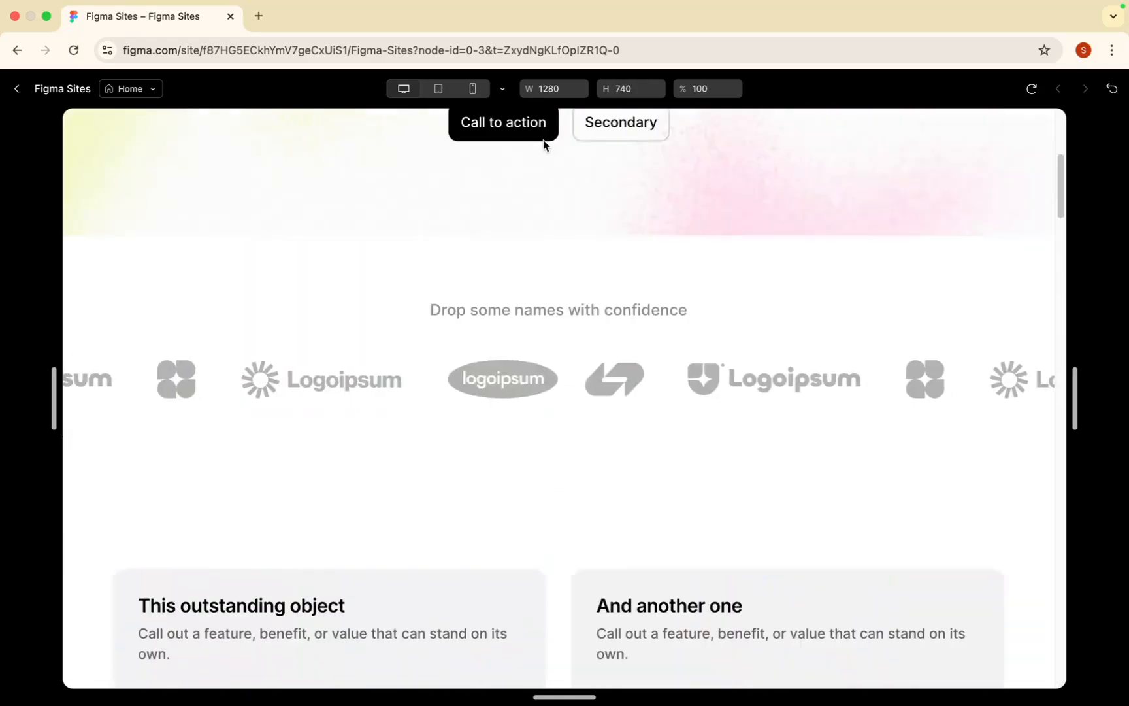
pyautogui.scroll(4, 565, 259)
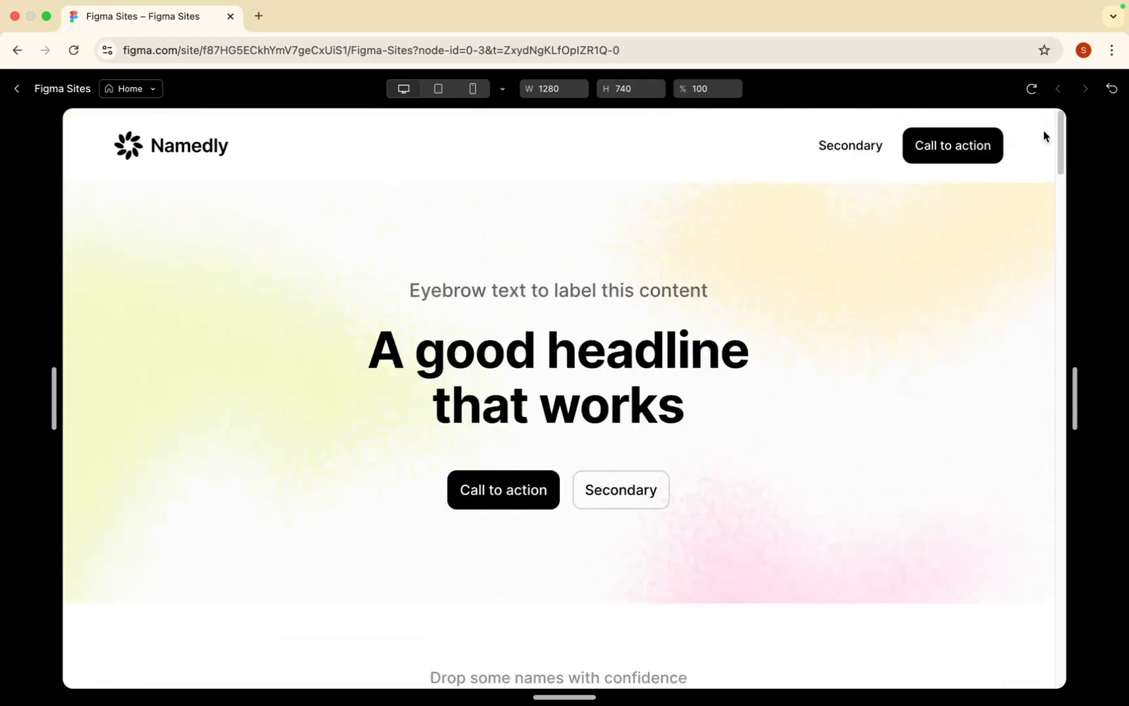
# Step: Switch the preview to the Tablet size, 800 wide, and examine the page layout down to the pricing plans
pyautogui.click(438, 89)
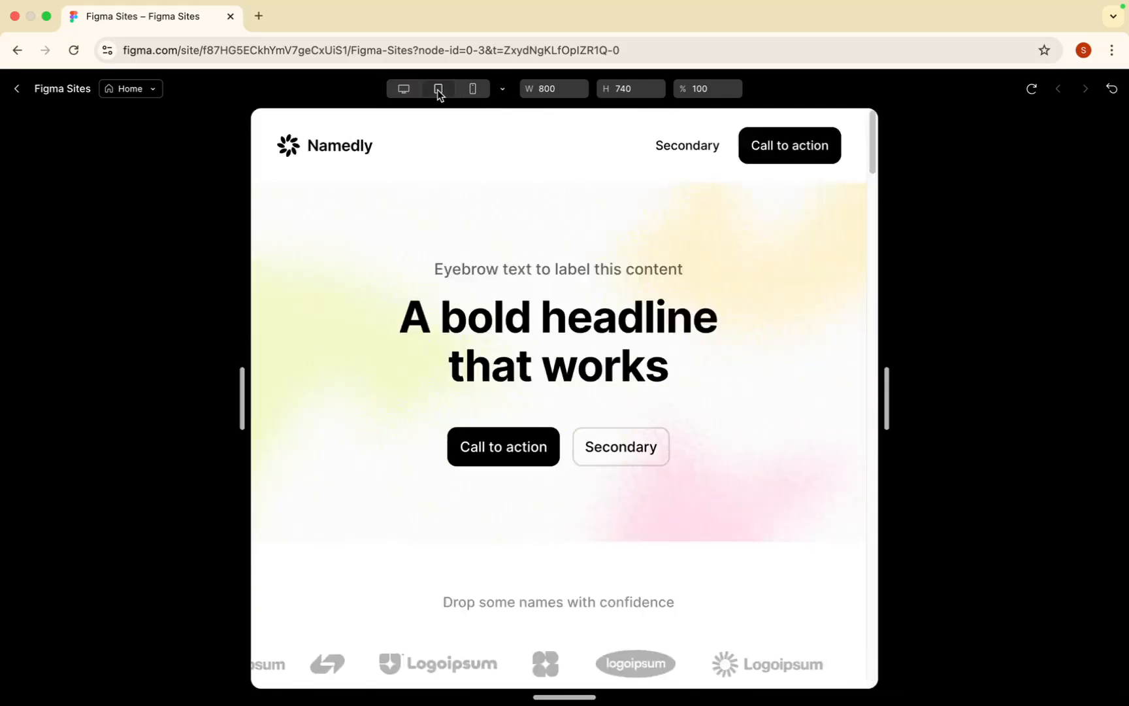
pyautogui.scroll(-10, 556, 414)
pyautogui.scroll(-15, 557, 414)
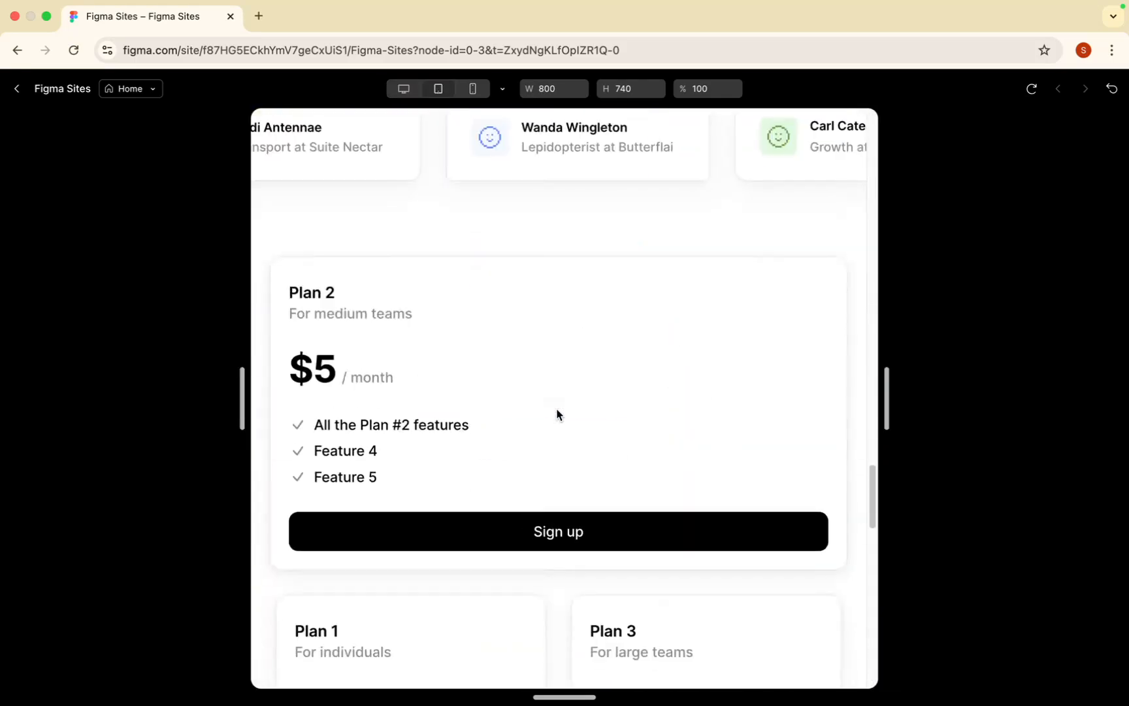
pyautogui.scroll(20, 557, 414)
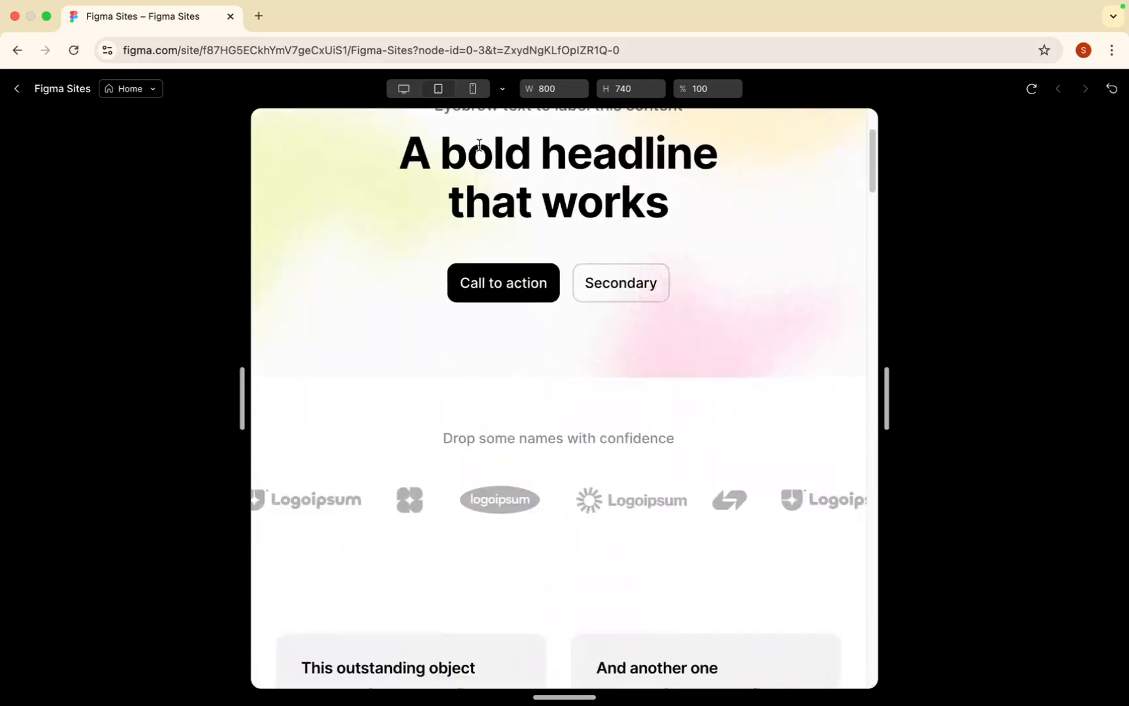
# Step: Switch the preview to the Mobile size, 375 wide, examine its stacked layout, and check the available device sizes
pyautogui.click(475, 88)
pyautogui.scroll(3, 544, 378)
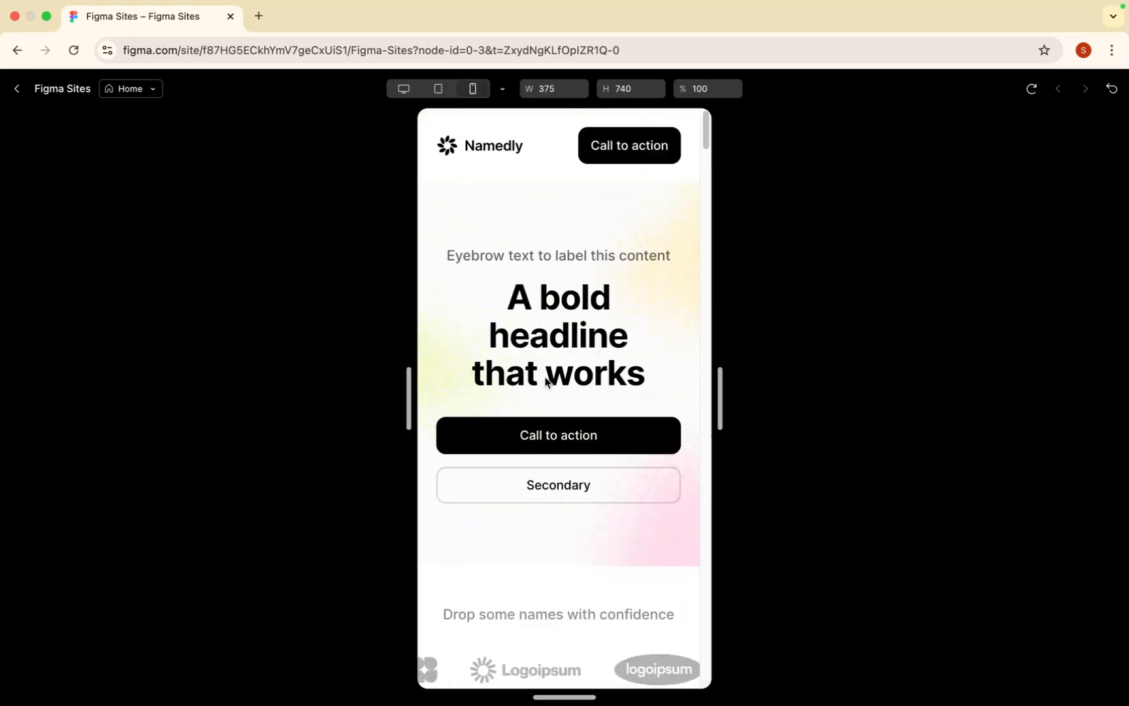
pyautogui.scroll(-10, 545, 379)
pyautogui.scroll(-10, 545, 376)
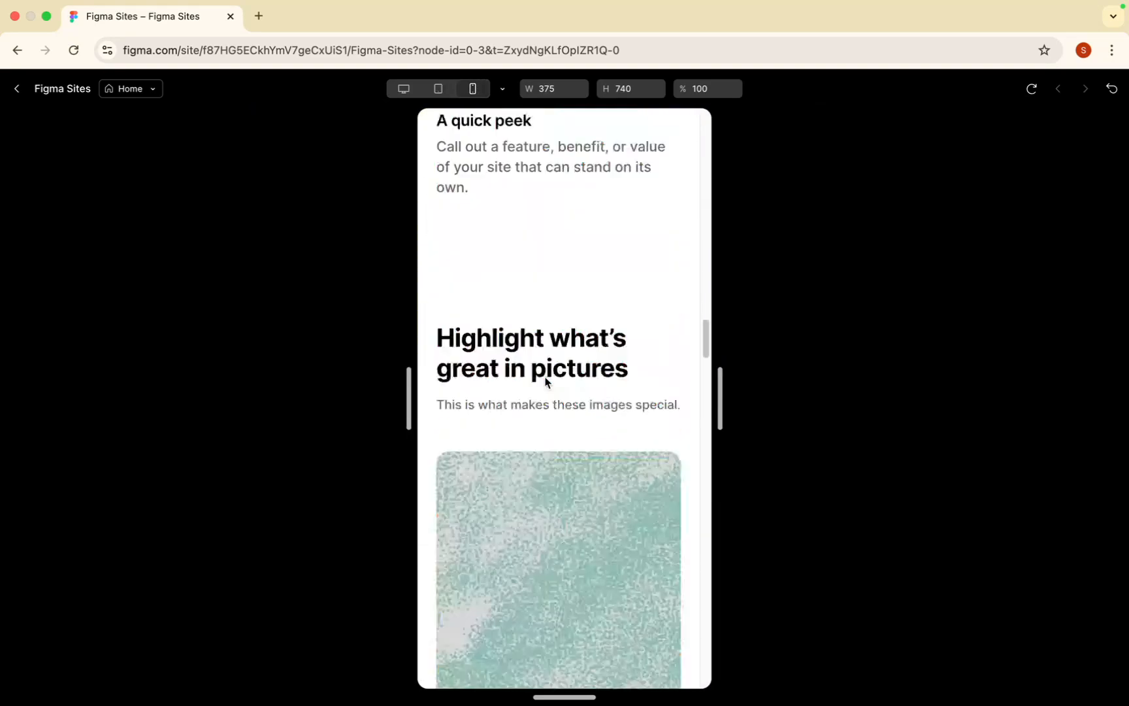
pyautogui.click(504, 90)
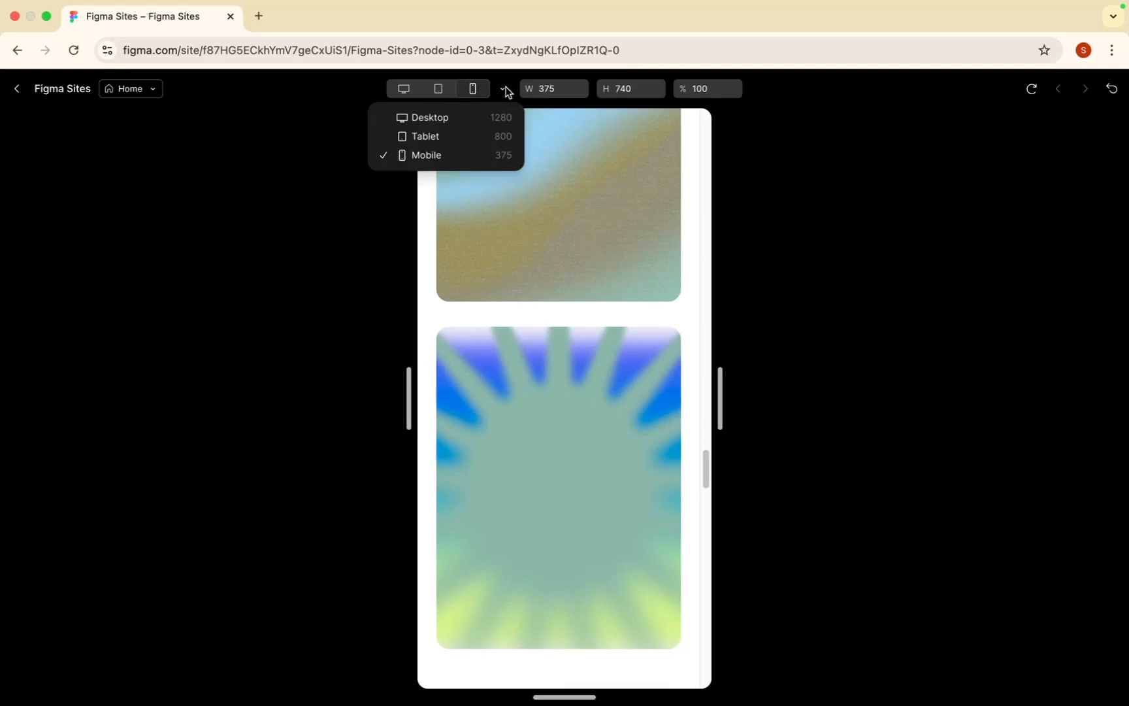
pyautogui.click(562, 93)
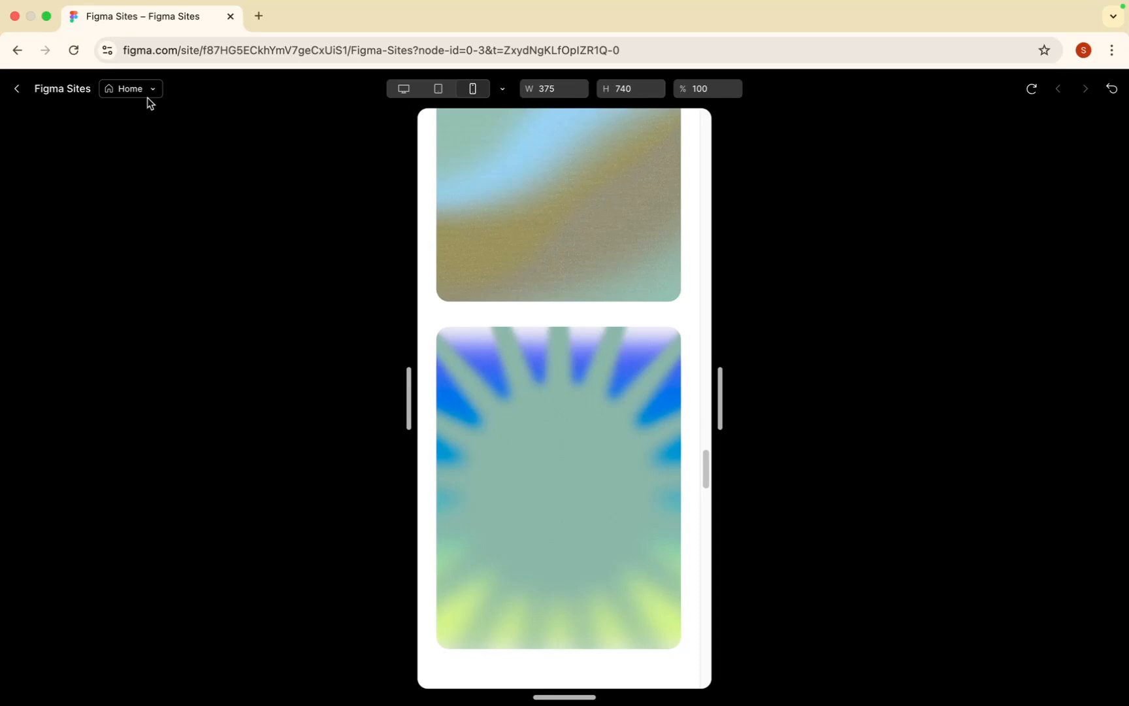
# Step: Exit the preview and set the position of the Desktop header block to Sticky
pyautogui.click(14, 94)
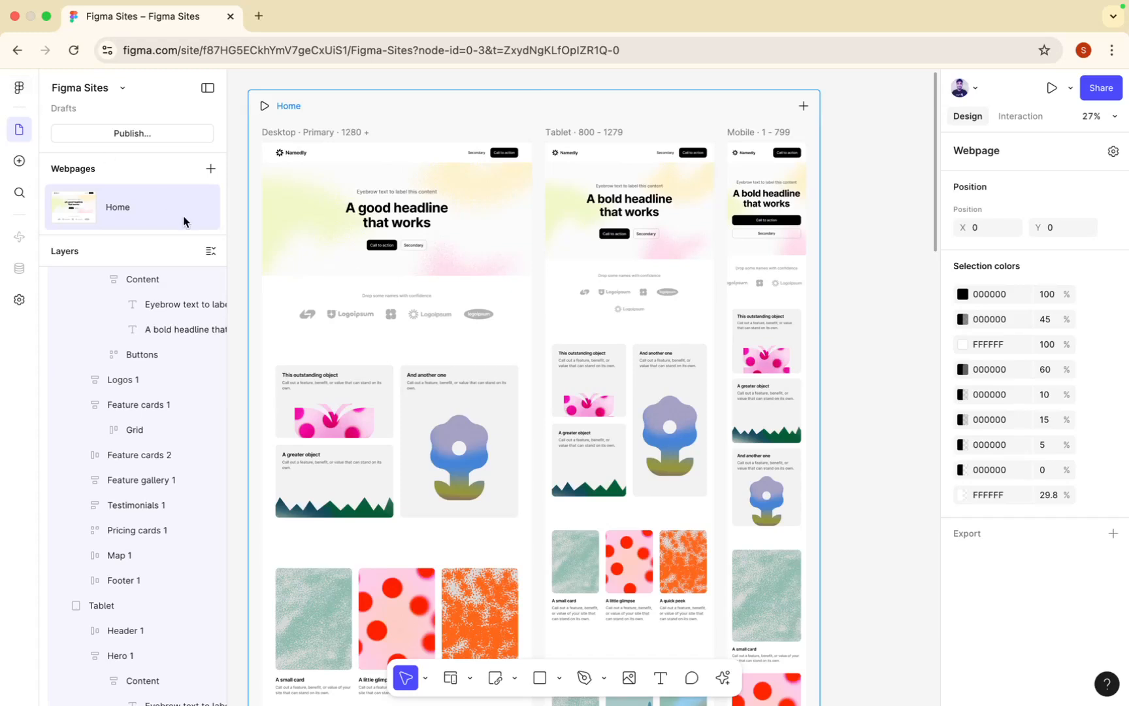
pyautogui.click(490, 154)
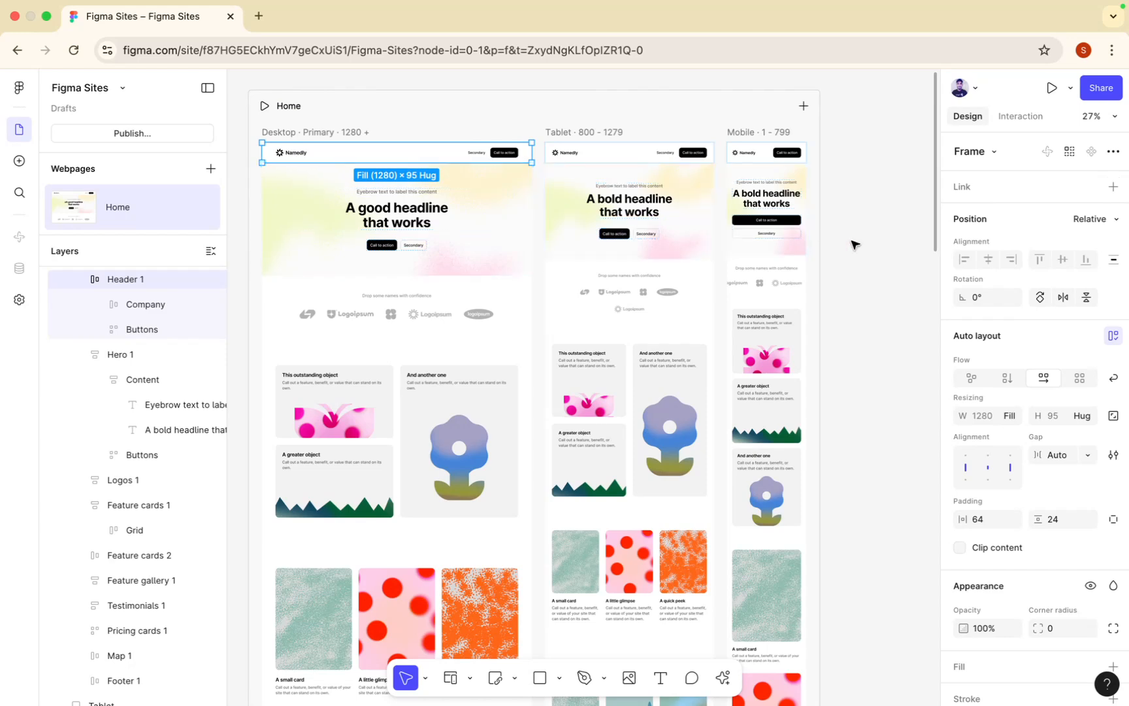
pyautogui.click(1092, 219)
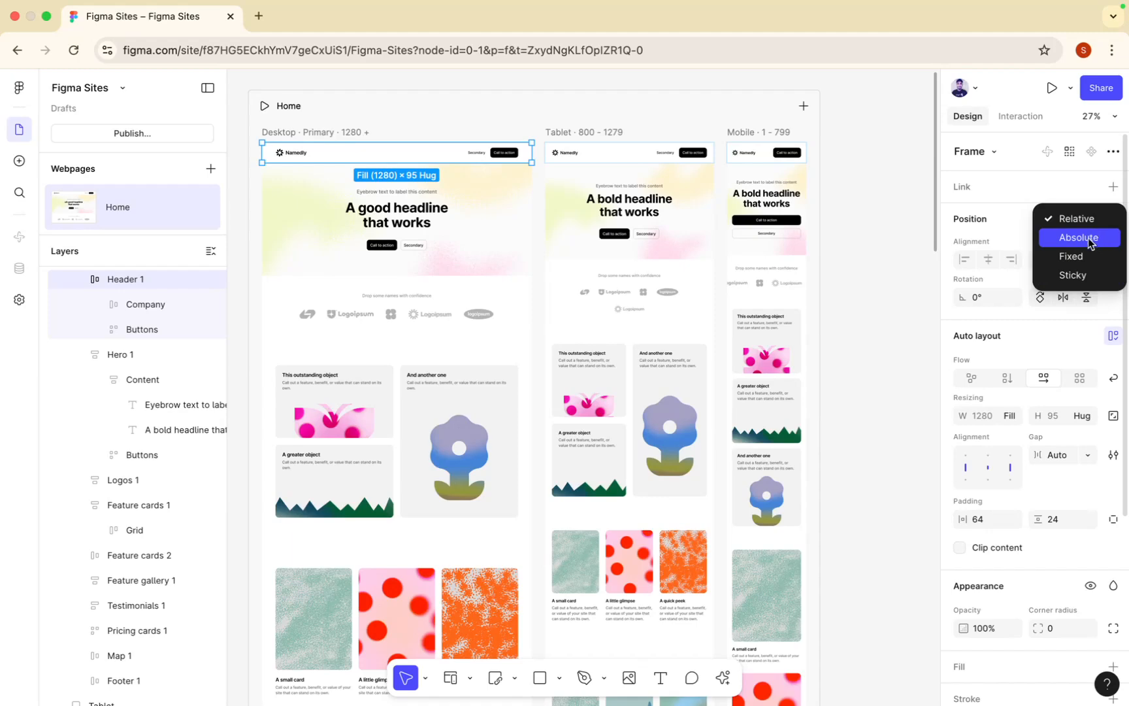
pyautogui.click(1089, 277)
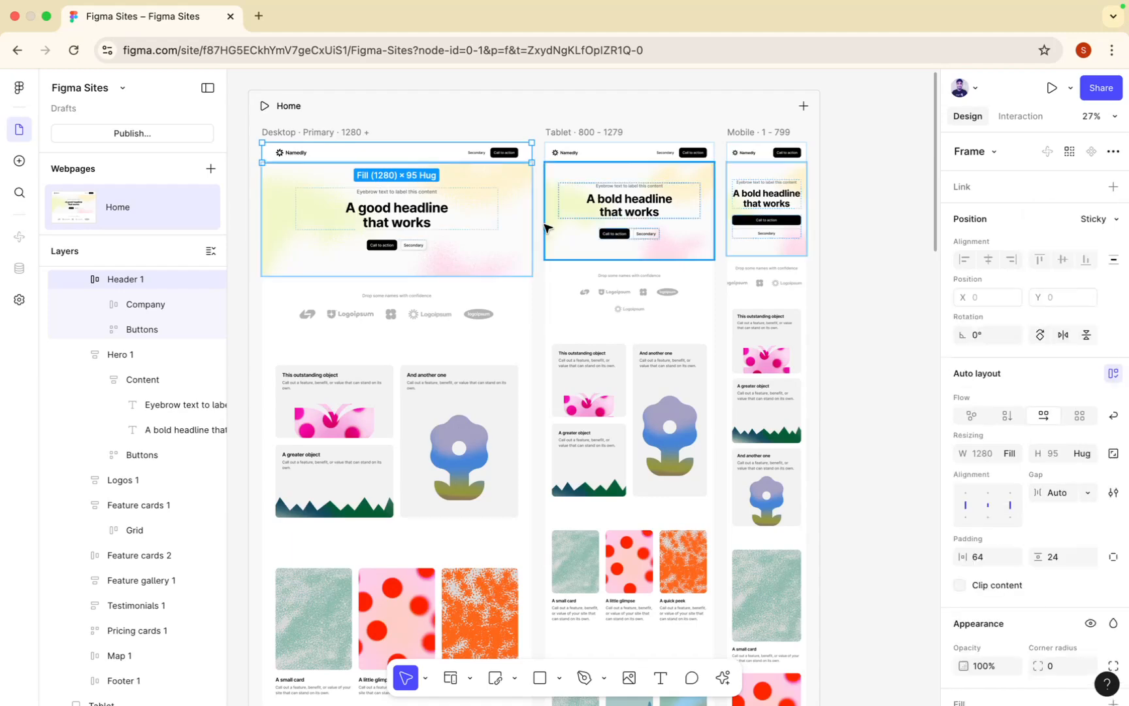
# Step: Preview the Home page again and check the header's scroll behaviour at the Mobile size
pyautogui.click(267, 109)
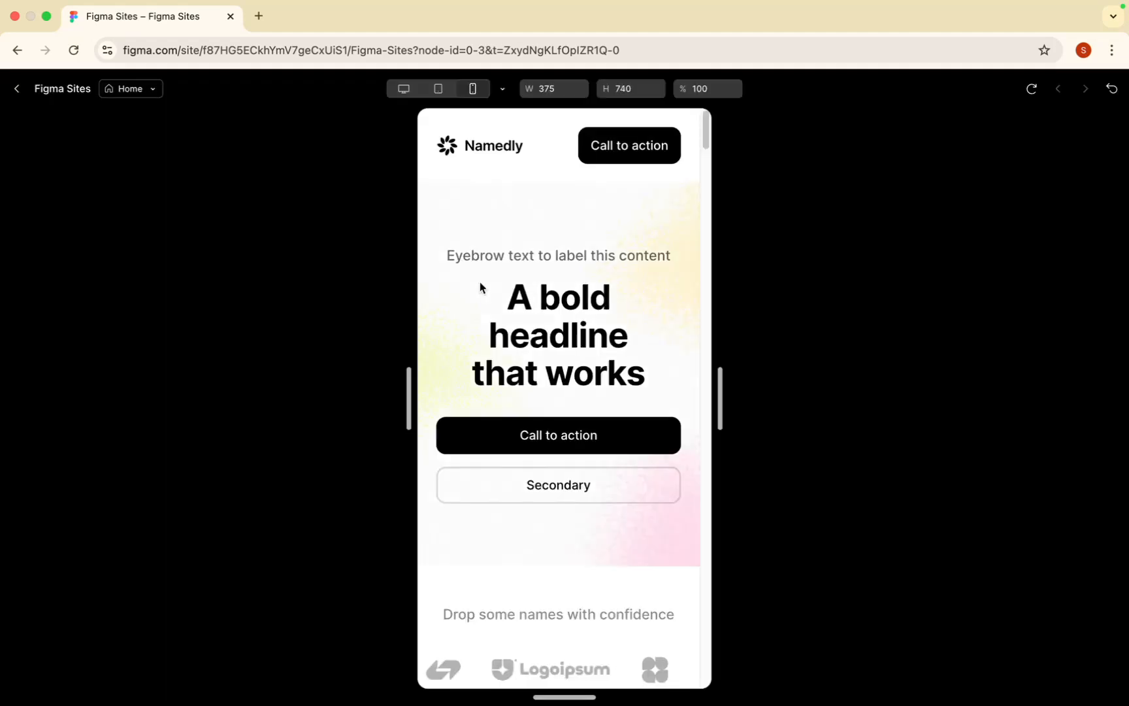
pyautogui.scroll(-10, 562, 327)
pyautogui.scroll(10, 571, 343)
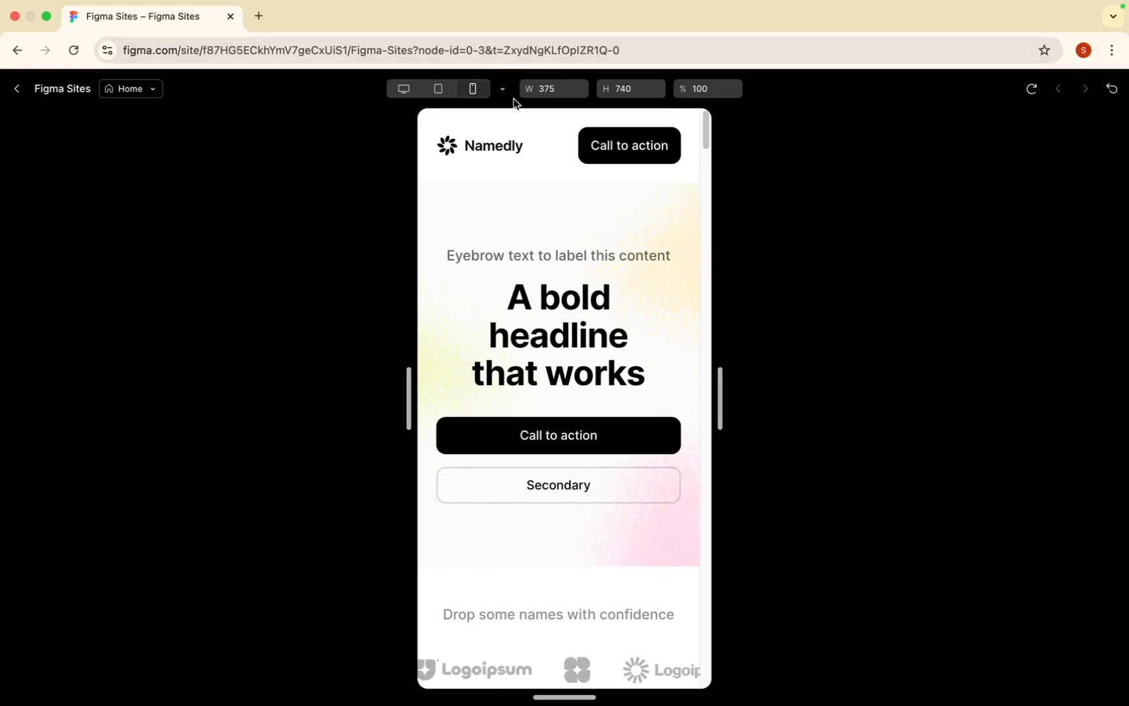
# Step: Switch the preview to Desktop and check that the sticky header follows the scroll over the feature cards
pyautogui.click(403, 88)
pyautogui.scroll(-5, 412, 281)
pyautogui.scroll(-8, 412, 281)
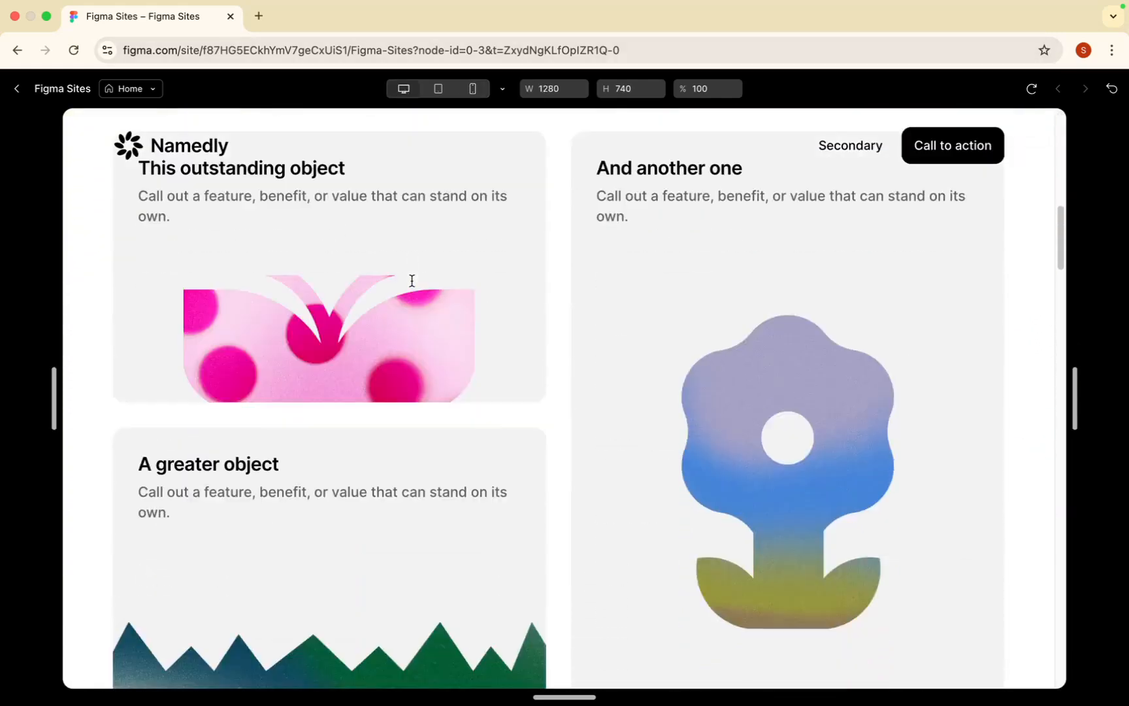
pyautogui.scroll(3, 411, 281)
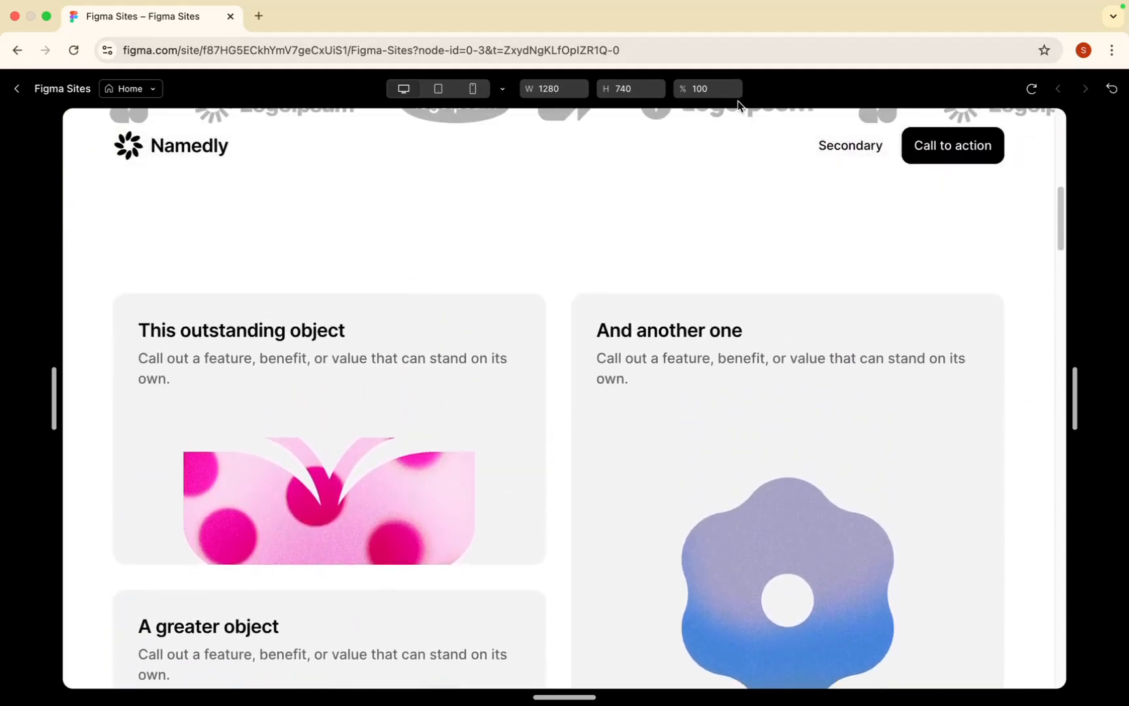
pyautogui.scroll(8, 605, 230)
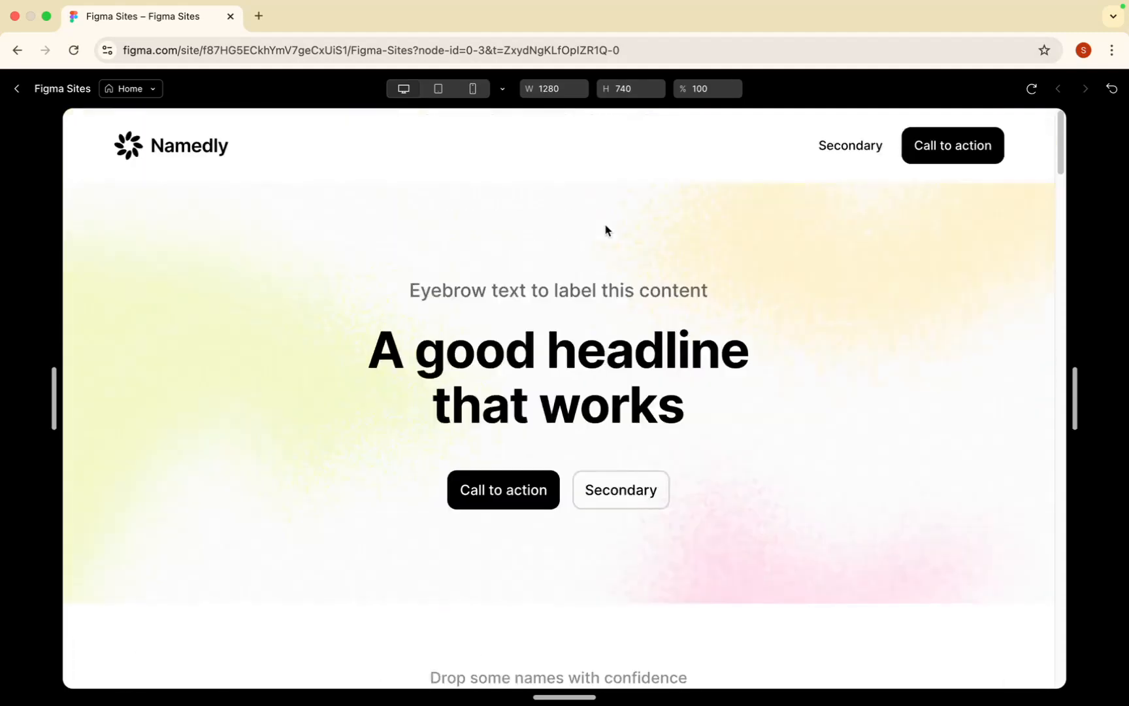
# Step: Check how the sticky header overlaps the picture gallery in the Desktop preview, and exit the preview
pyautogui.scroll(-15, 605, 229)
pyautogui.scroll(-5, 605, 230)
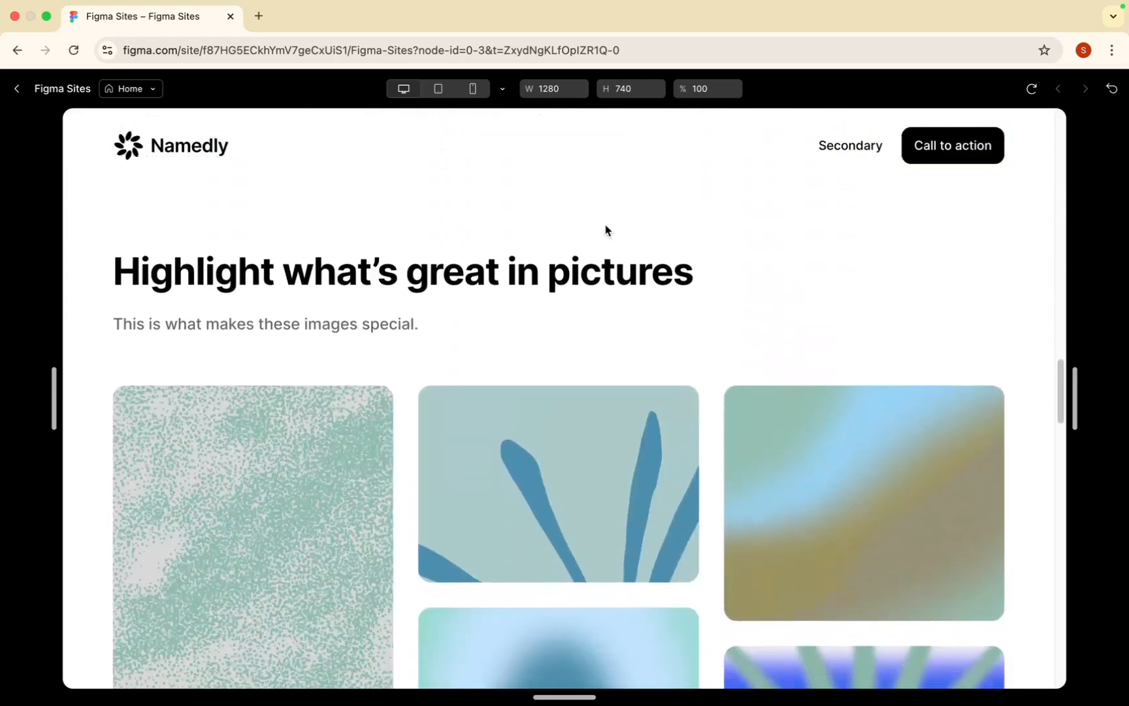
pyautogui.scroll(-3, 578, 148)
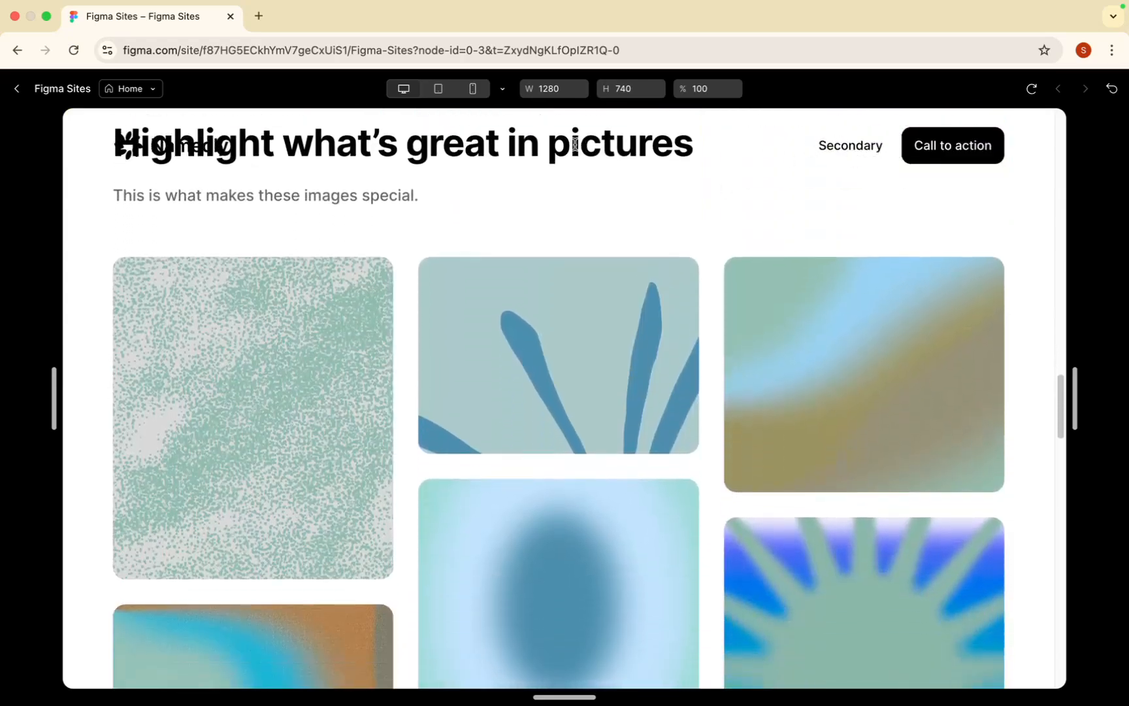
pyautogui.scroll(15, 449, 305)
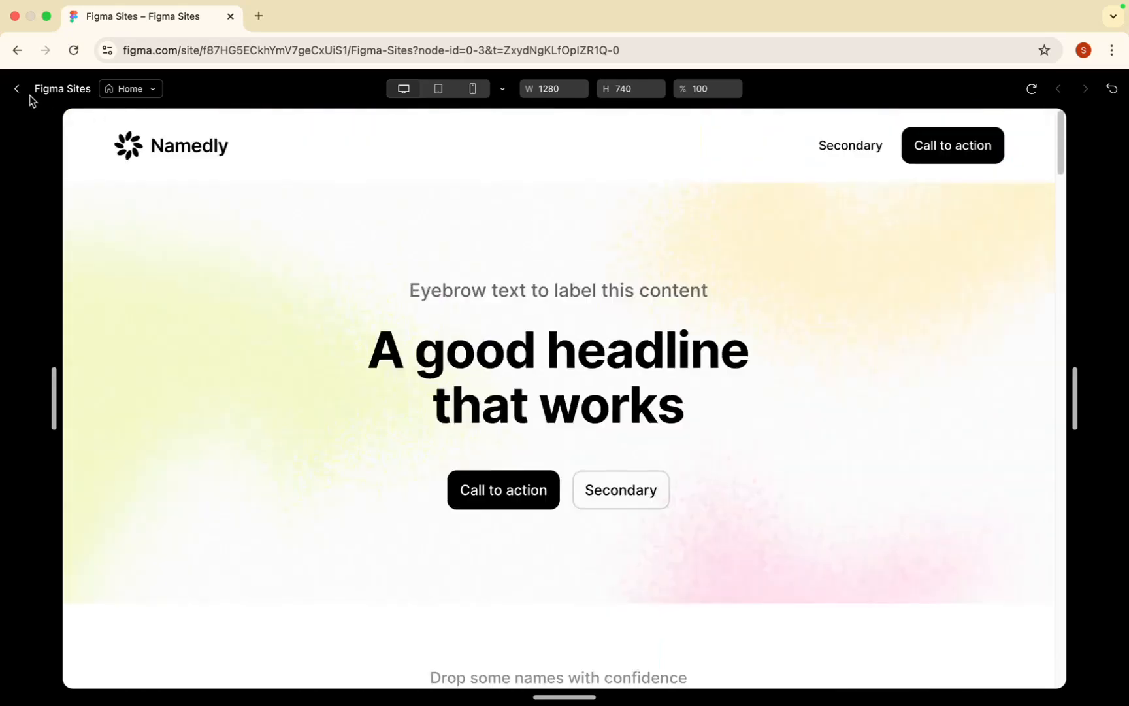
pyautogui.click(19, 90)
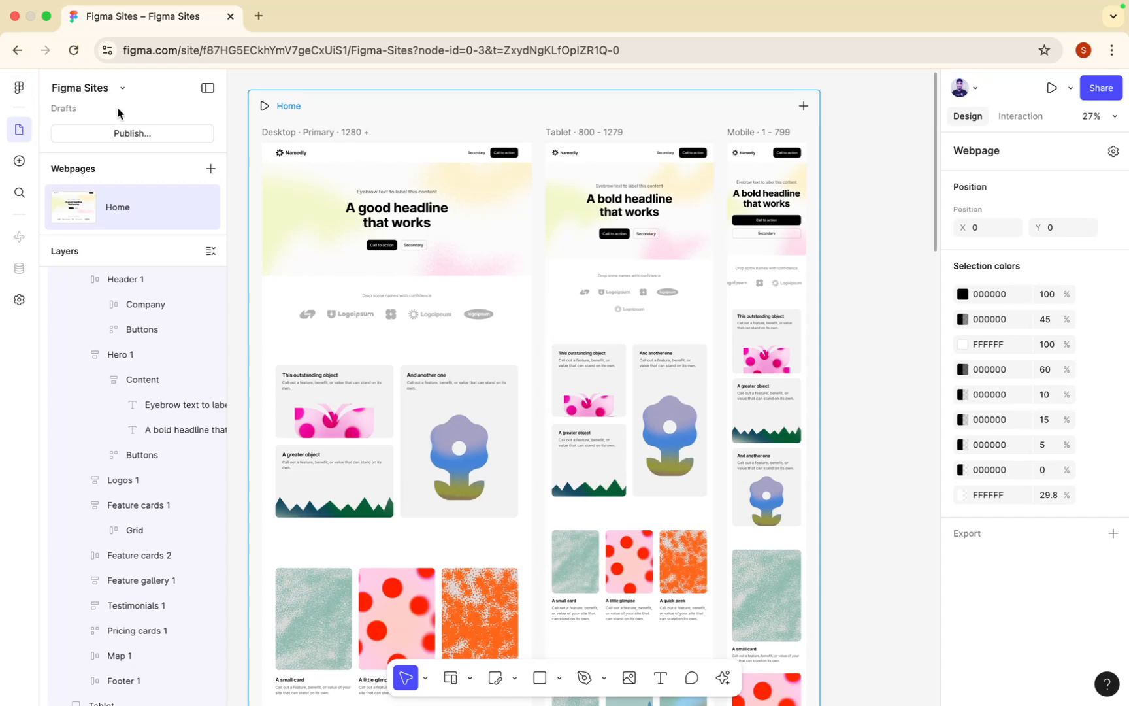
# Step: Give the Desktop header block a solid pink custom fill, F9A7A7, at 100% opacity
pyautogui.click(269, 149)
pyautogui.scroll(-2, 1008, 411)
pyautogui.scroll(-4, 1008, 410)
pyautogui.scroll(1, 995, 436)
pyautogui.scroll(-1, 995, 443)
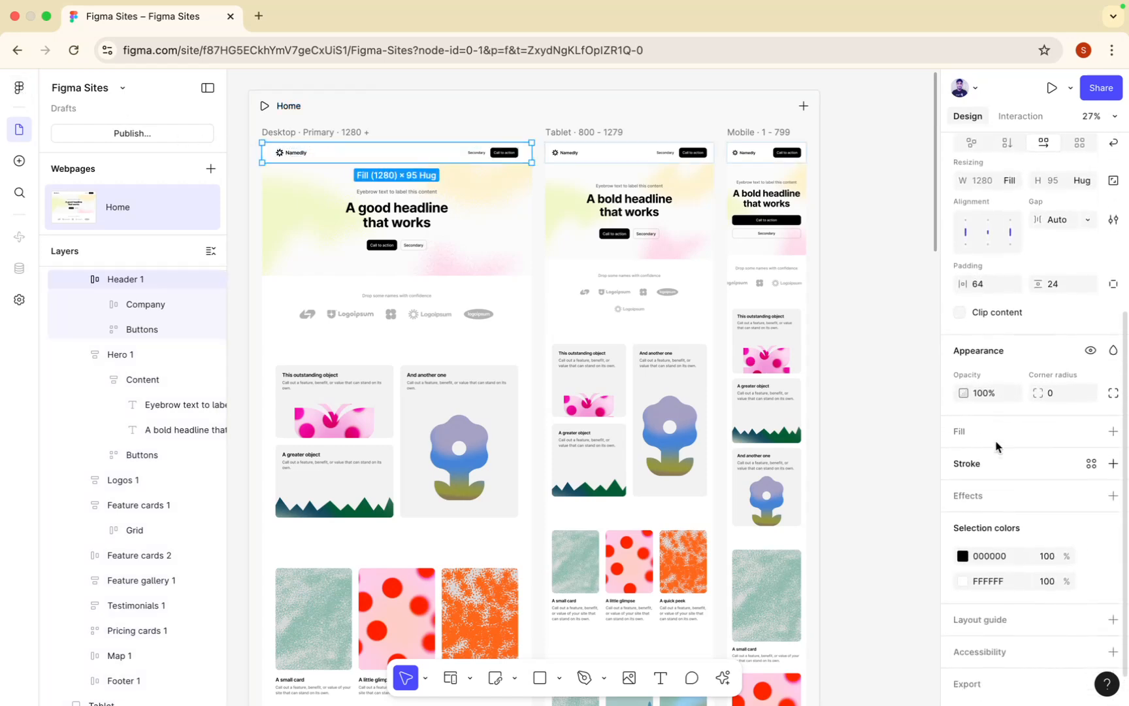
pyautogui.click(1090, 432)
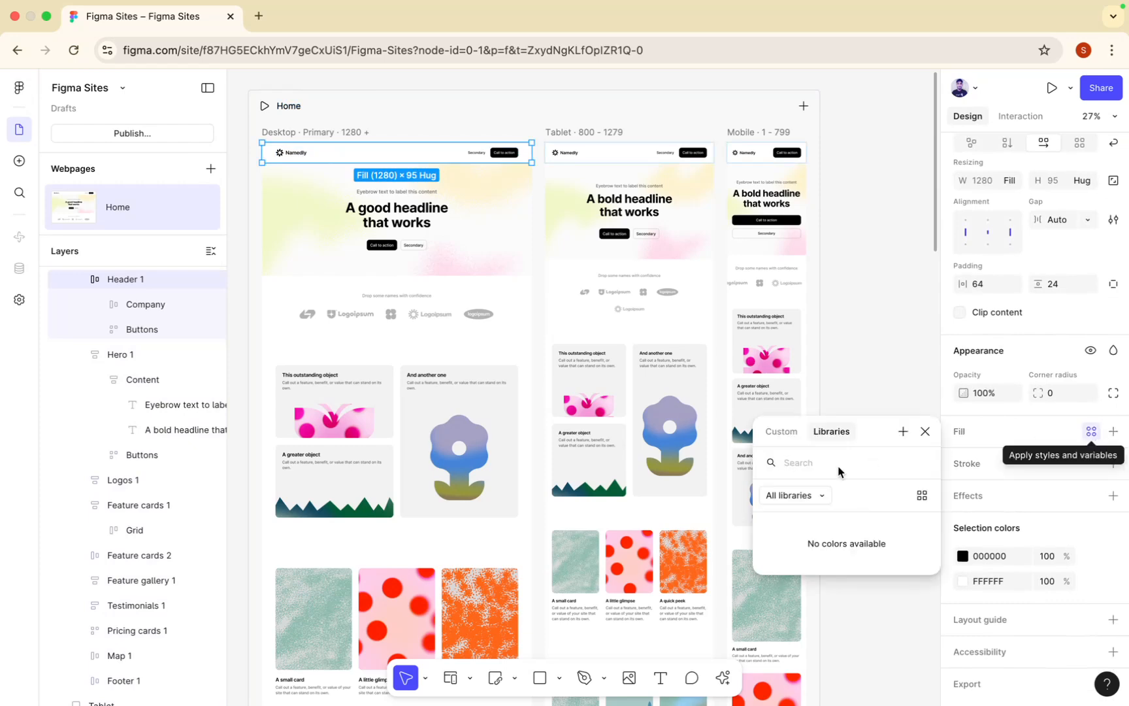
pyautogui.click(921, 496)
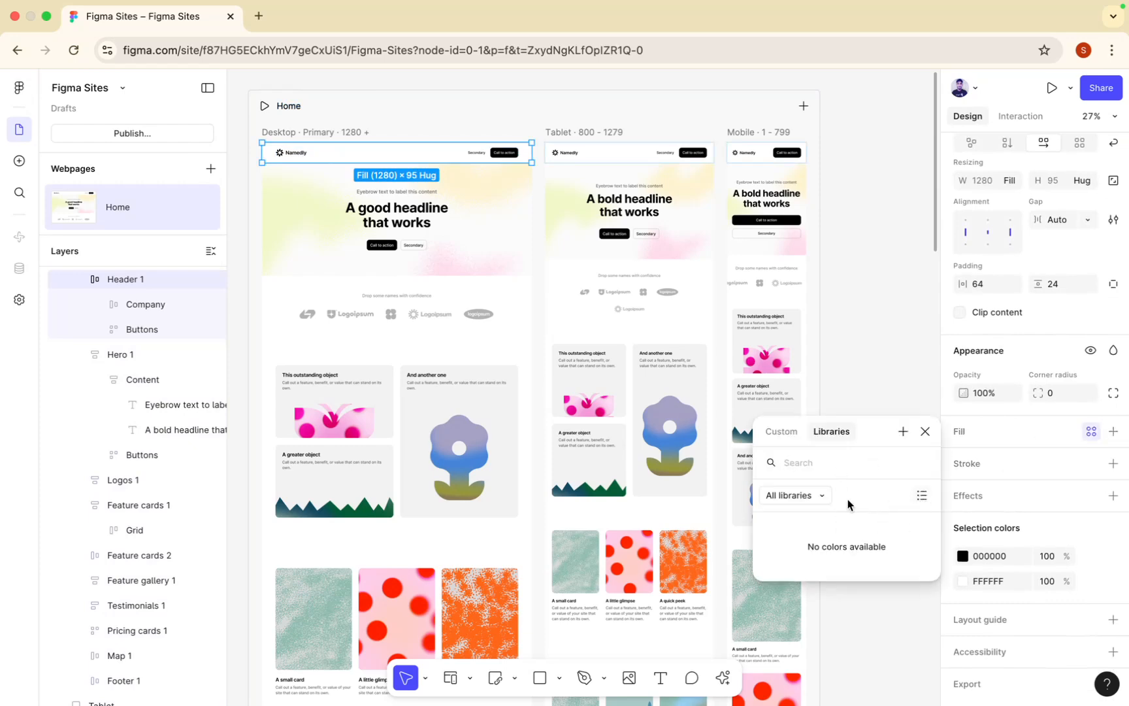
pyautogui.click(780, 437)
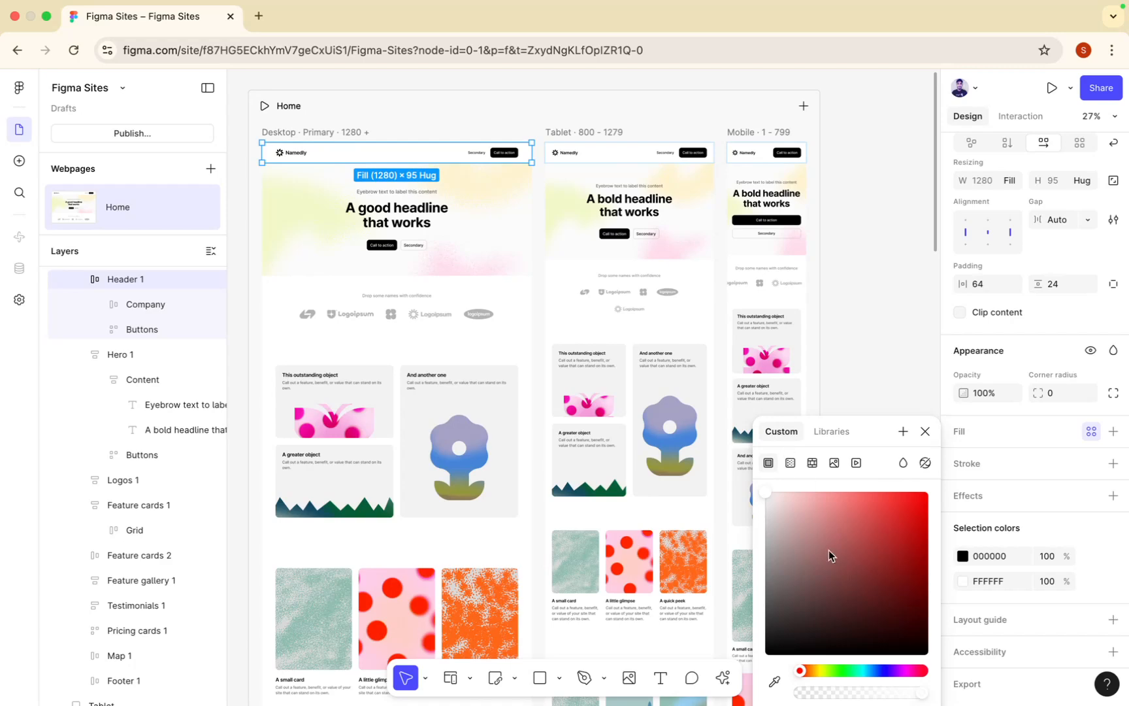
pyautogui.click(818, 496)
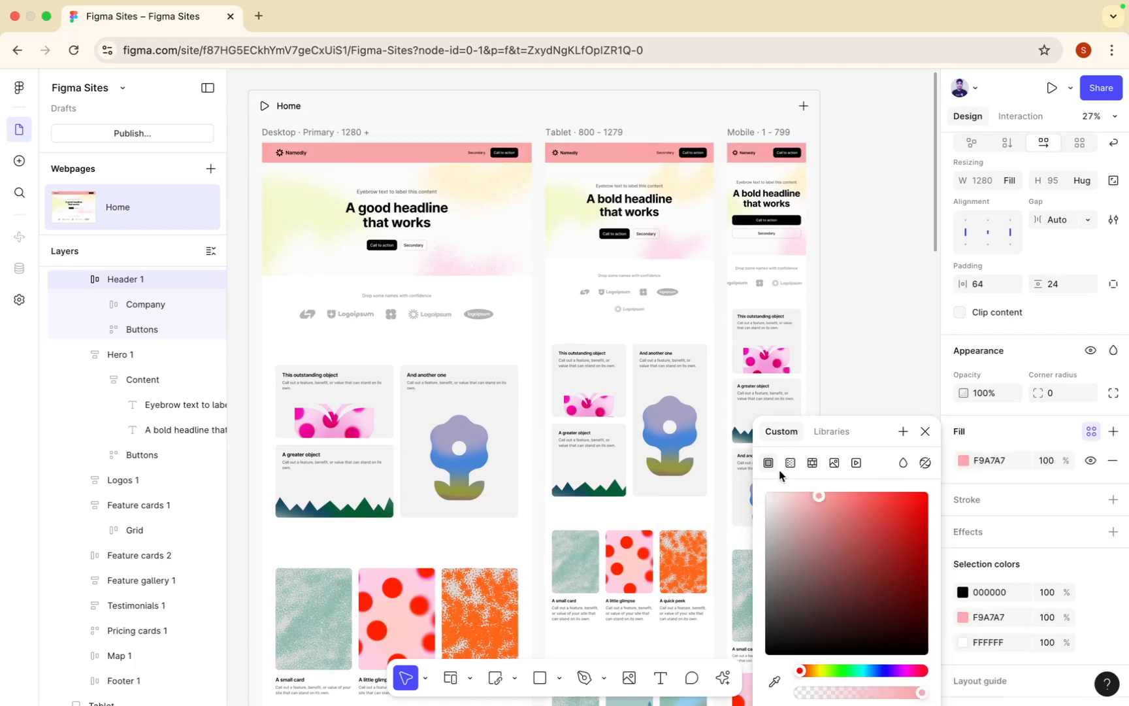
# Step: Preview the Home page, check how the pink sticky header layers over the feature cards, and exit the preview
pyautogui.click(264, 105)
pyautogui.scroll(-15, 409, 320)
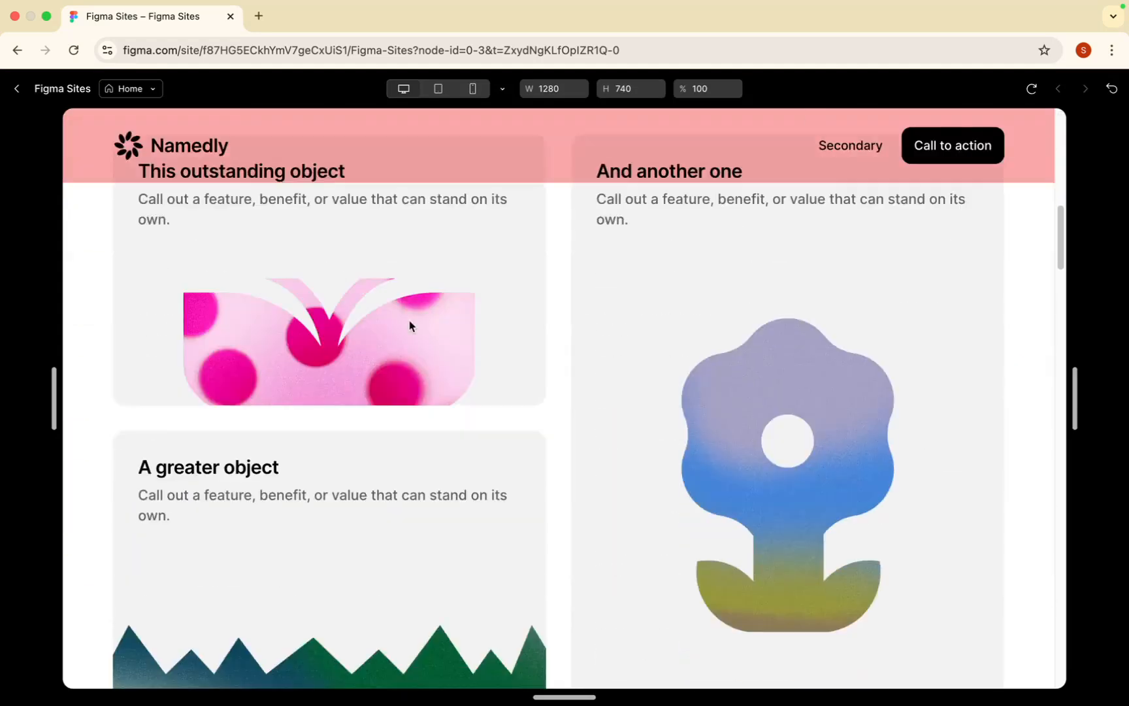
pyautogui.scroll(-8, 507, 204)
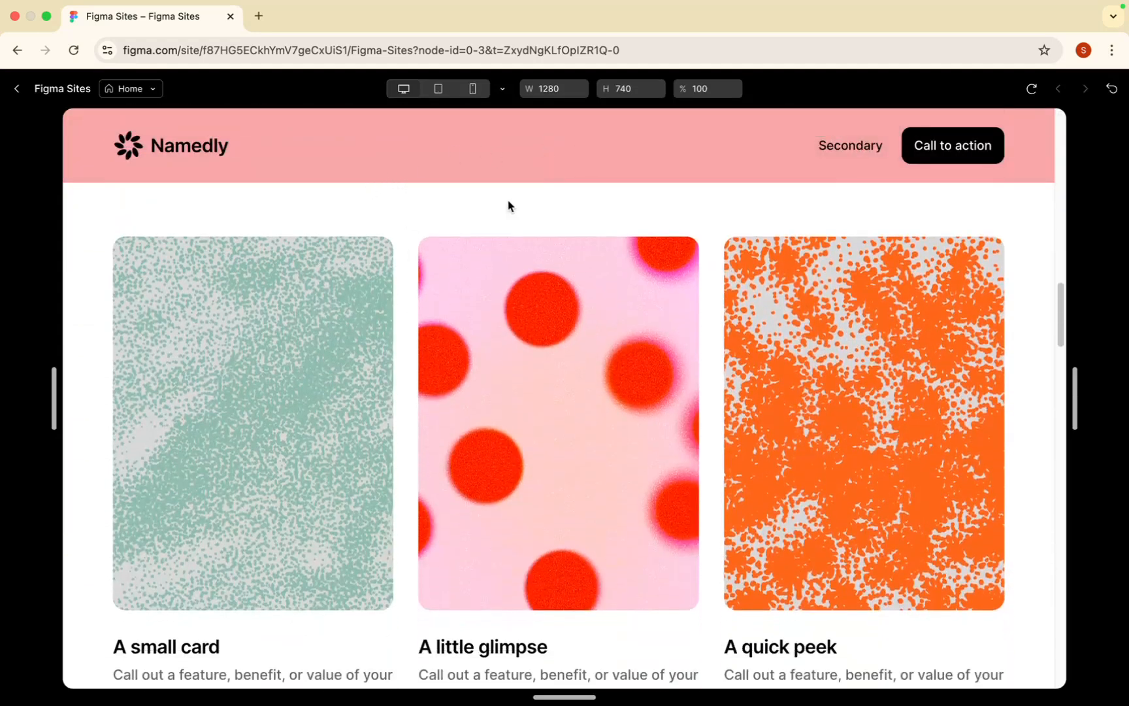
pyautogui.scroll(1, 468, 155)
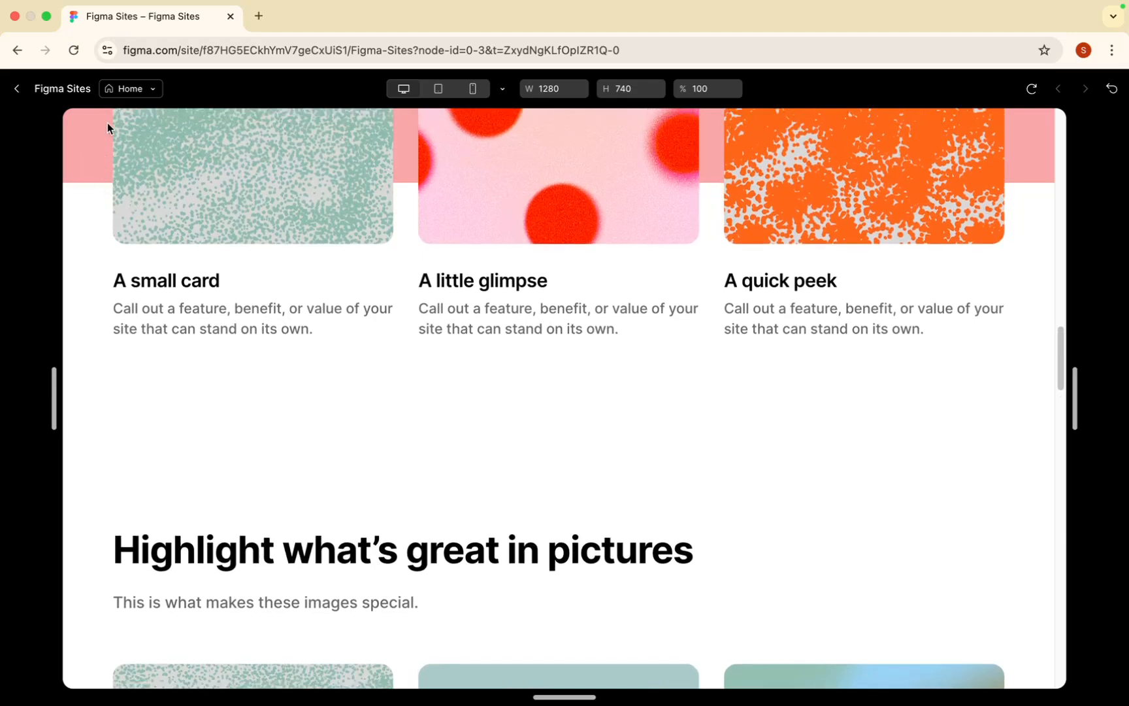
pyautogui.scroll(20, 184, 233)
pyautogui.scroll(-15, 186, 235)
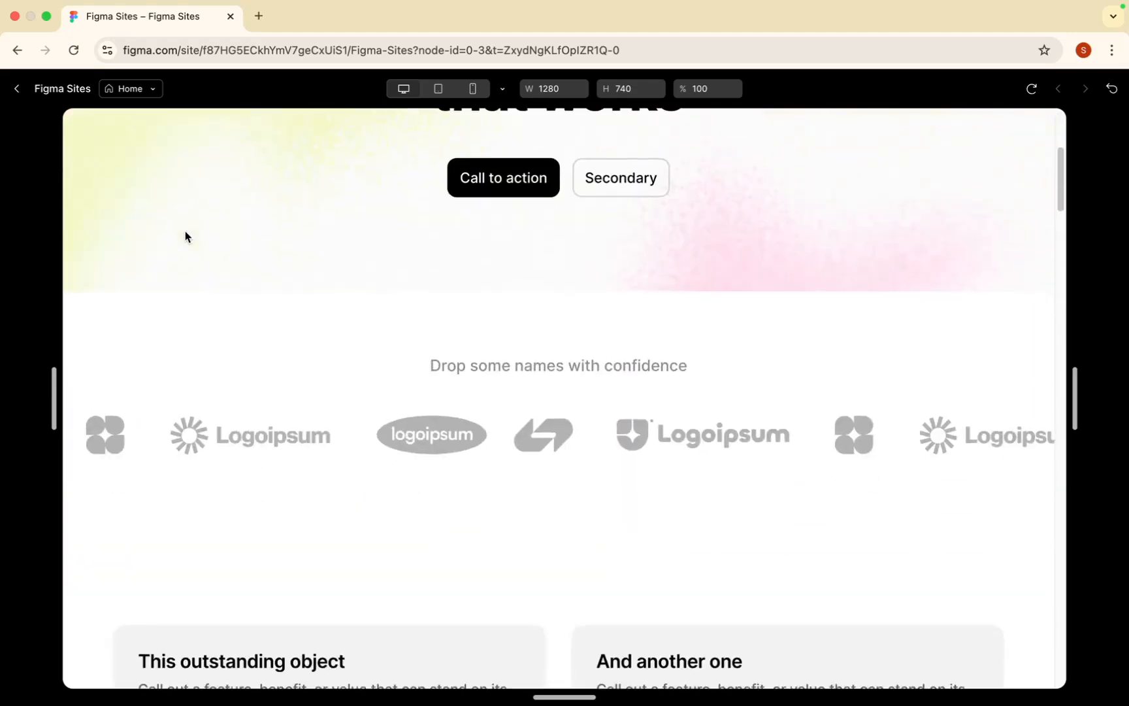
pyautogui.scroll(-4, 185, 235)
pyautogui.scroll(-5, 207, 217)
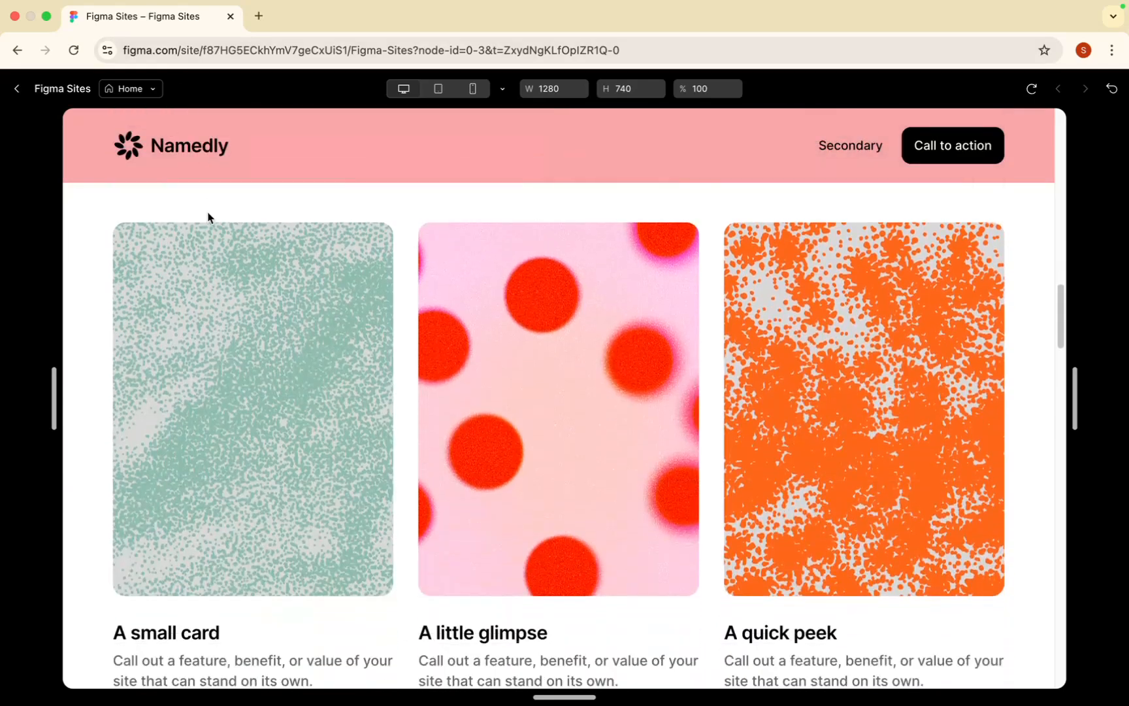
pyautogui.scroll(-1, 170, 196)
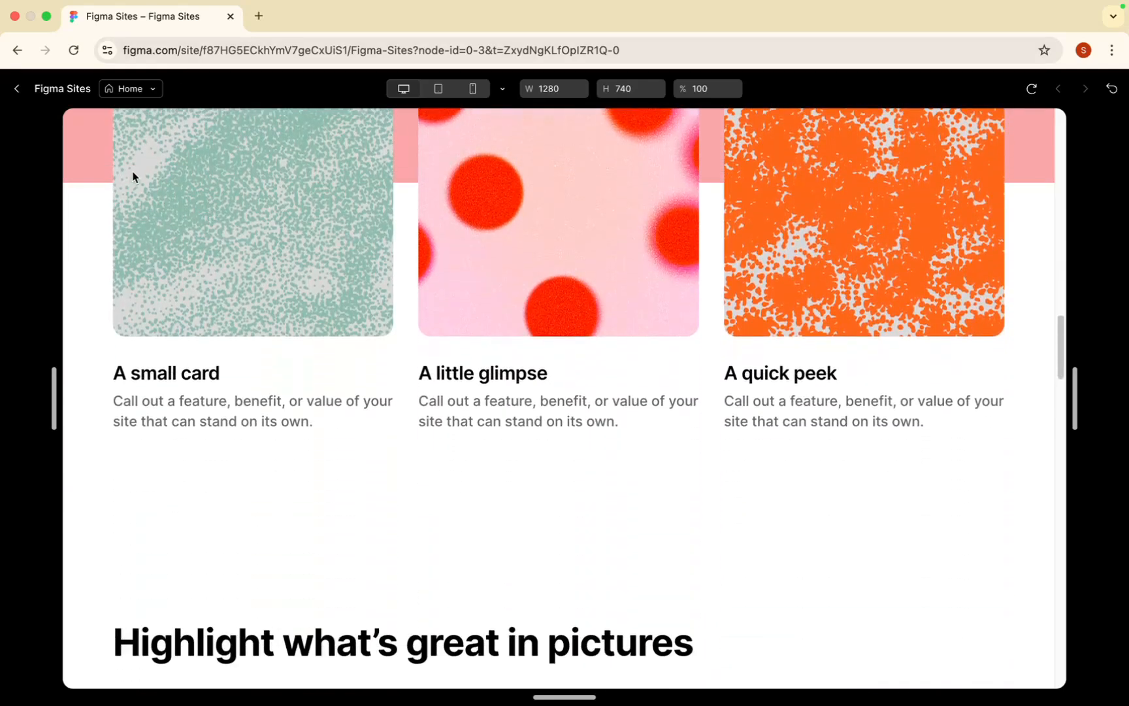
pyautogui.click(15, 91)
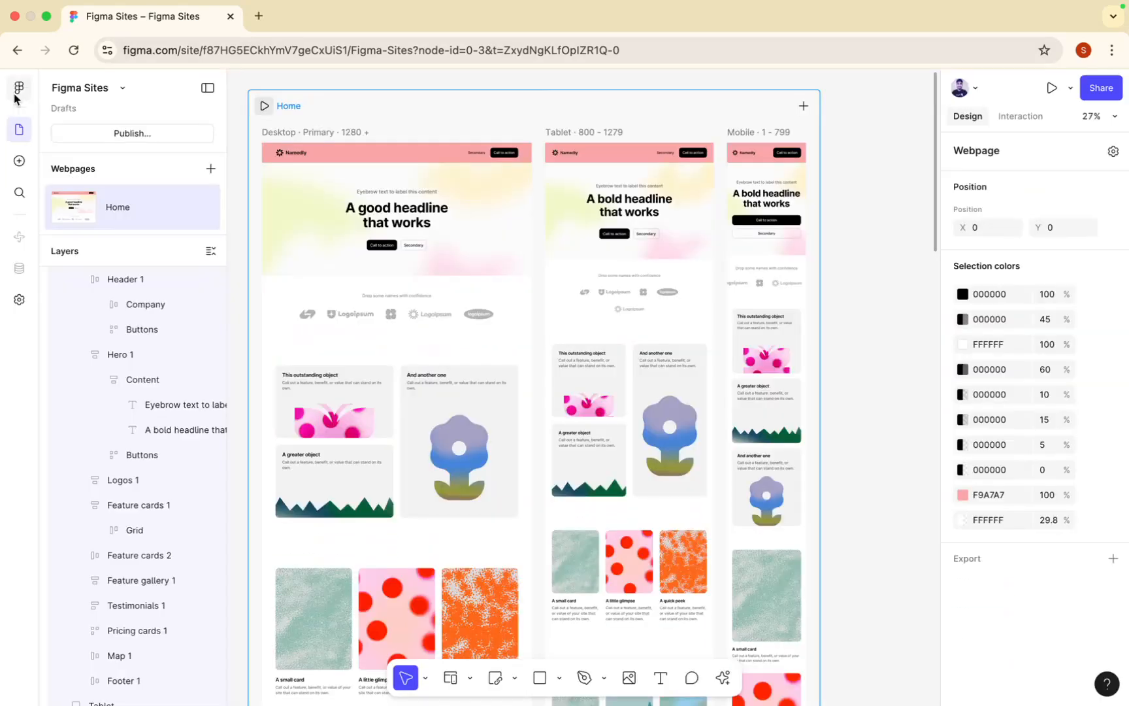
# Step: Bring the Desktop Header 1 block to the front
pyautogui.click(136, 274)
pyautogui.scroll(10, 461, 395)
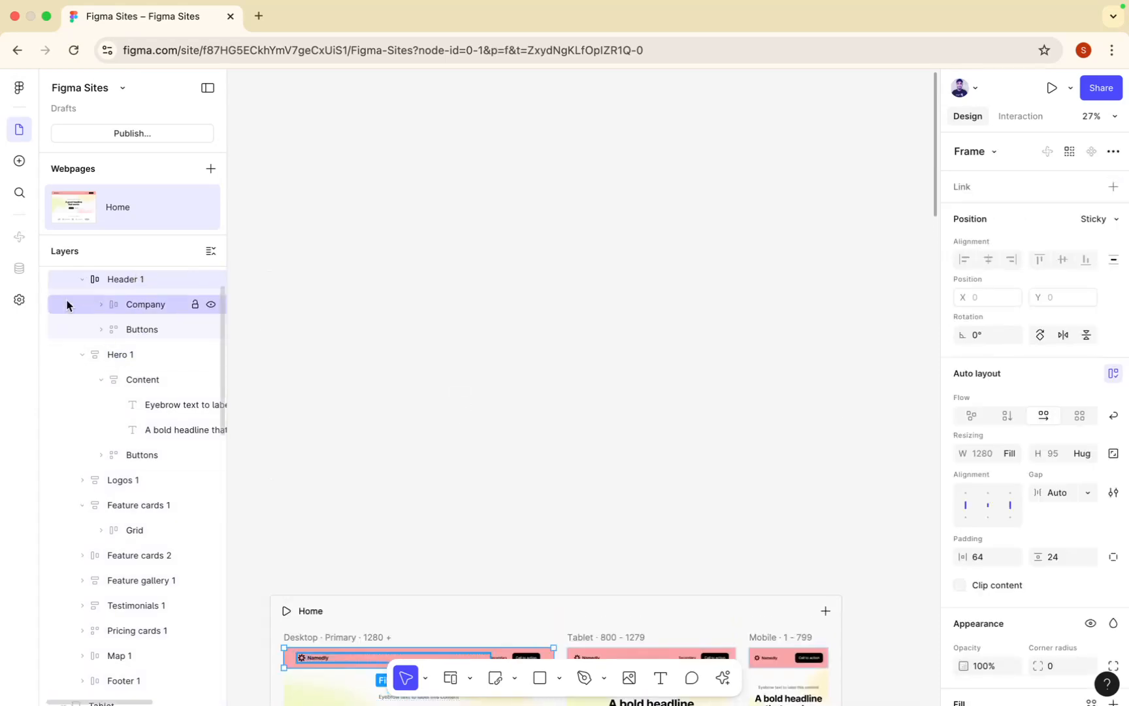
pyautogui.scroll(-10, 339, 432)
pyautogui.scroll(8, 337, 431)
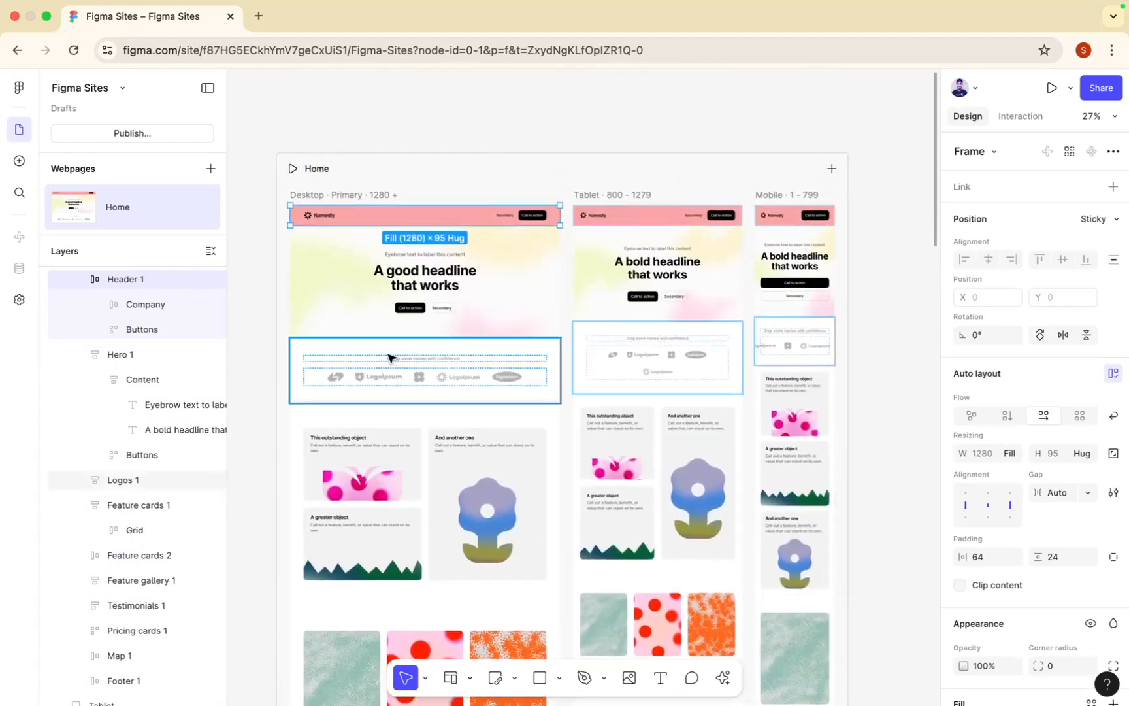
pyautogui.rightClick(455, 222)
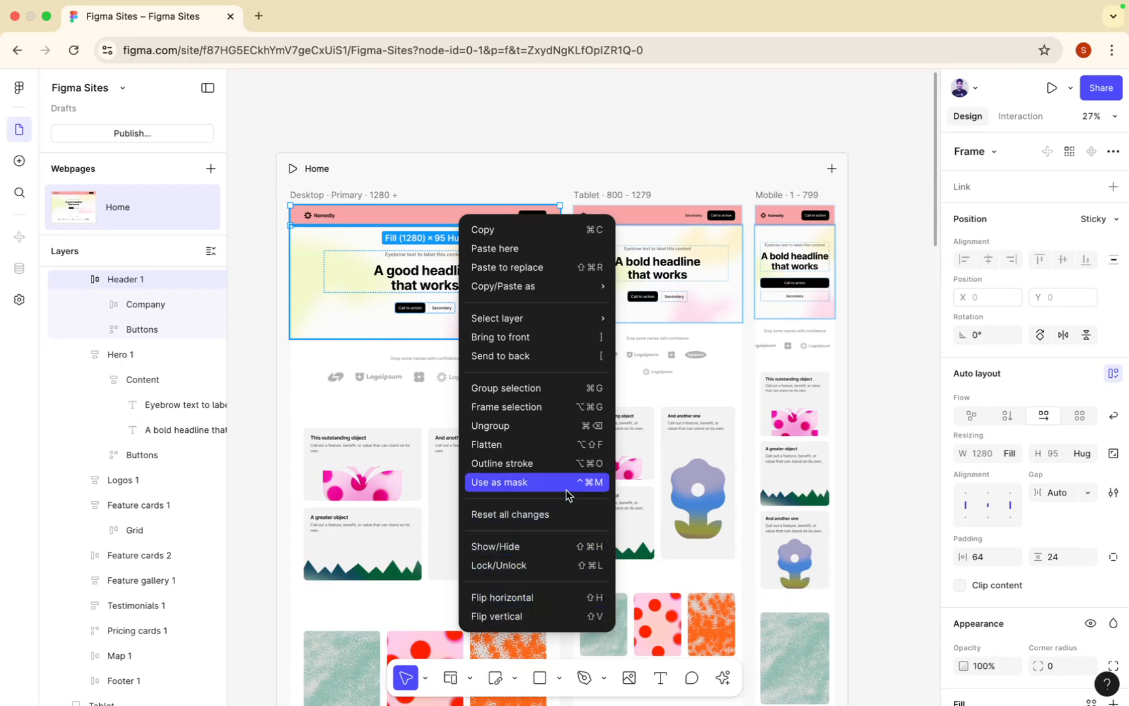
pyautogui.click(565, 341)
# Step: Locate the Desktop header block beneath the footer and send it to the back
pyautogui.scroll(-15, 477, 313)
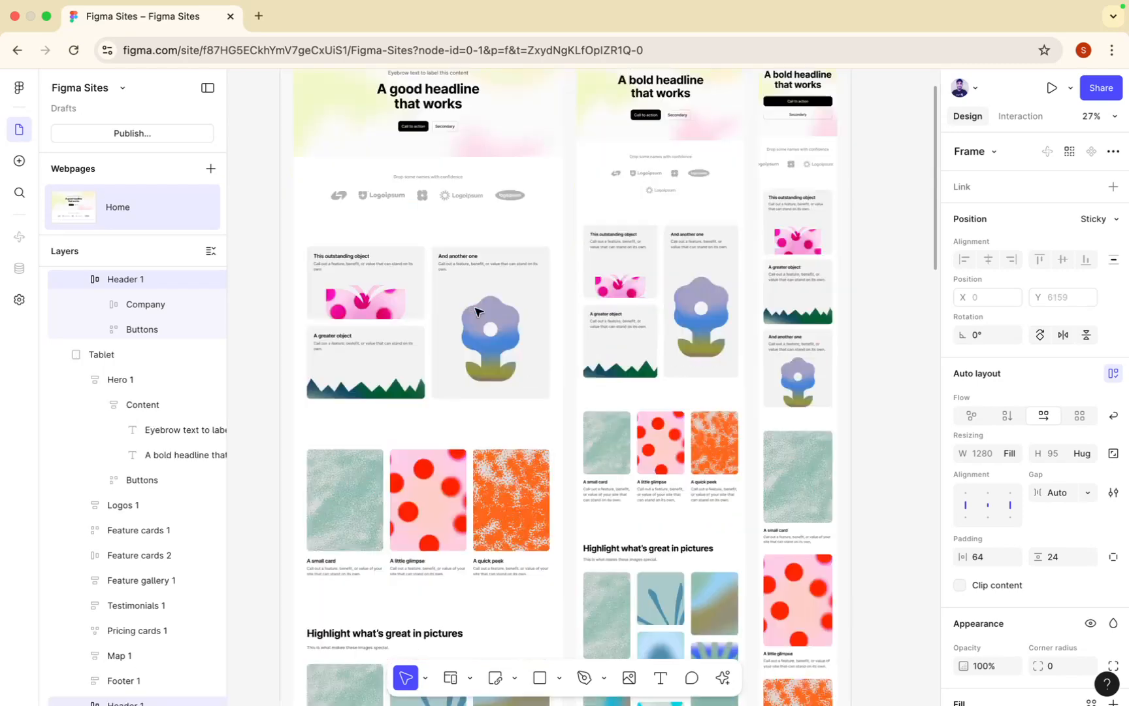
pyautogui.scroll(-3, 475, 309)
pyautogui.scroll(15, 475, 308)
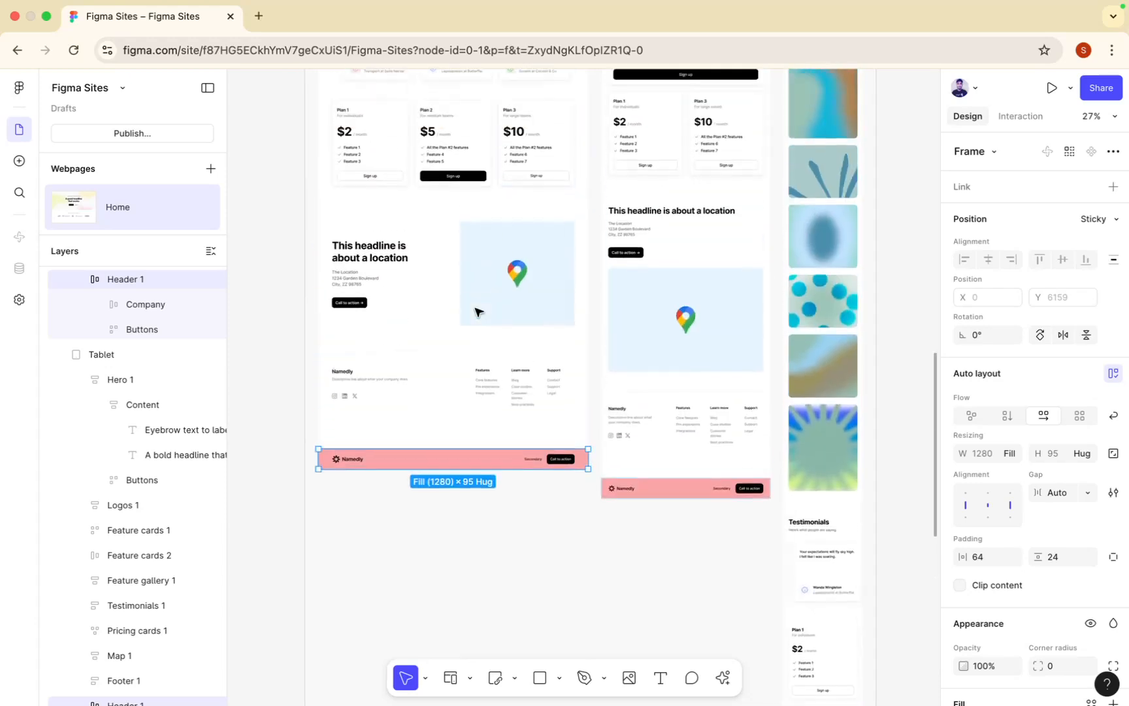
pyautogui.scroll(-1, 475, 309)
pyautogui.rightClick(476, 321)
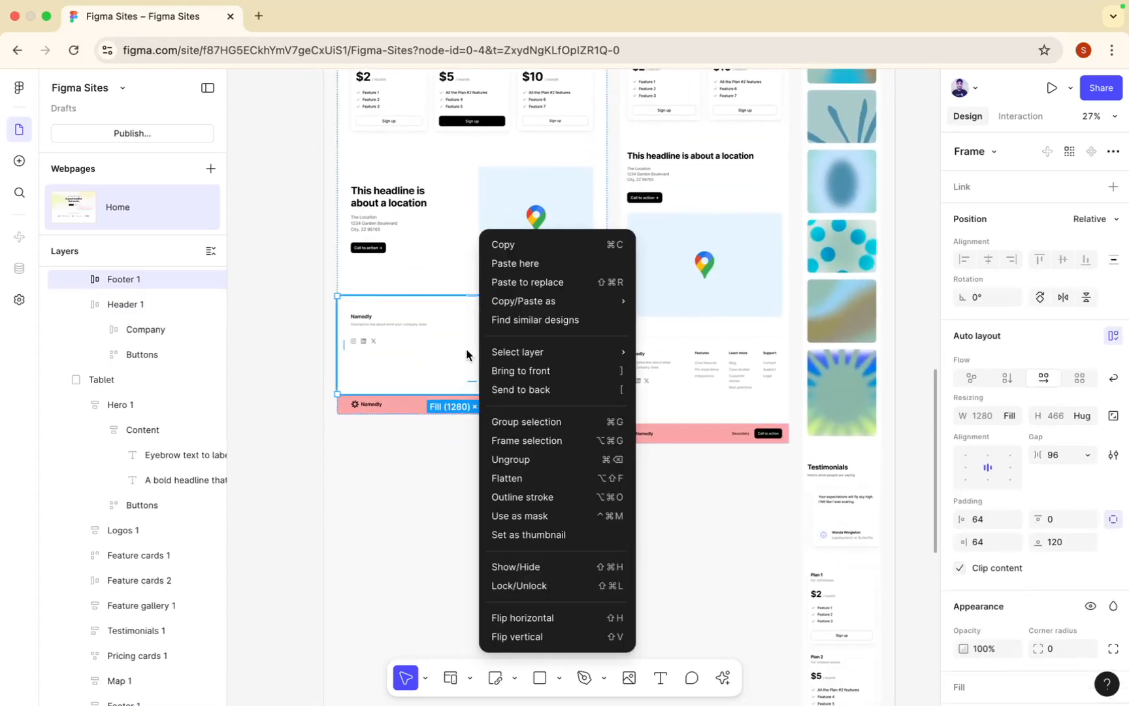
pyautogui.click(447, 403)
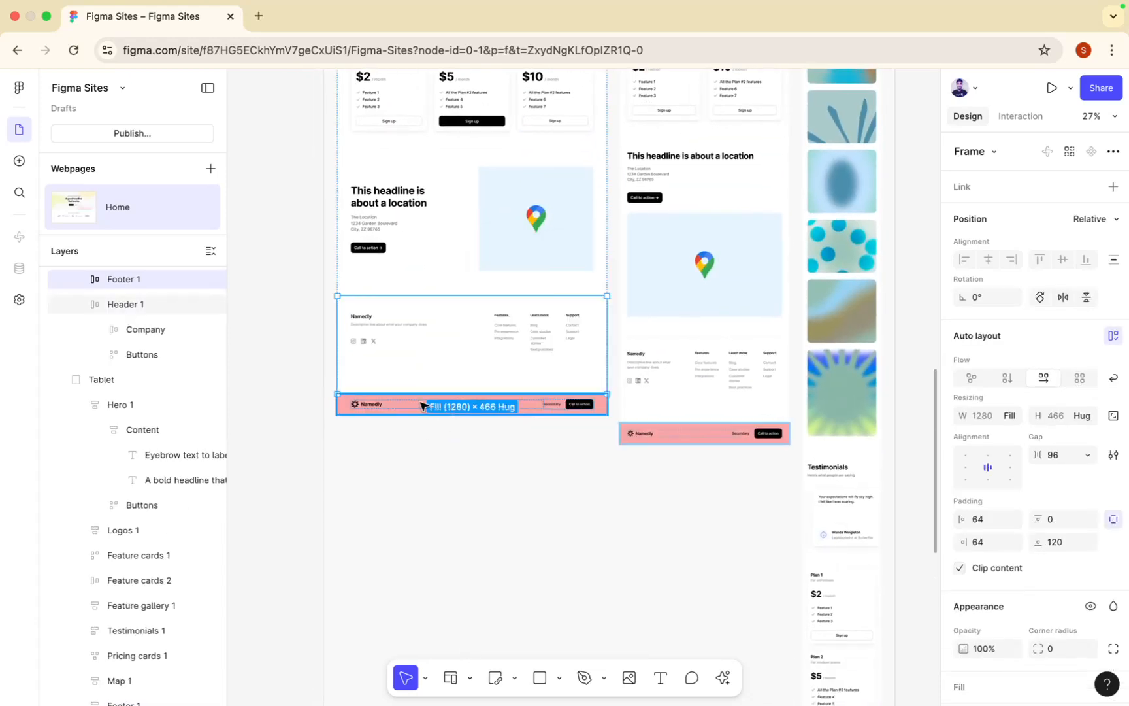
pyautogui.rightClick(420, 406)
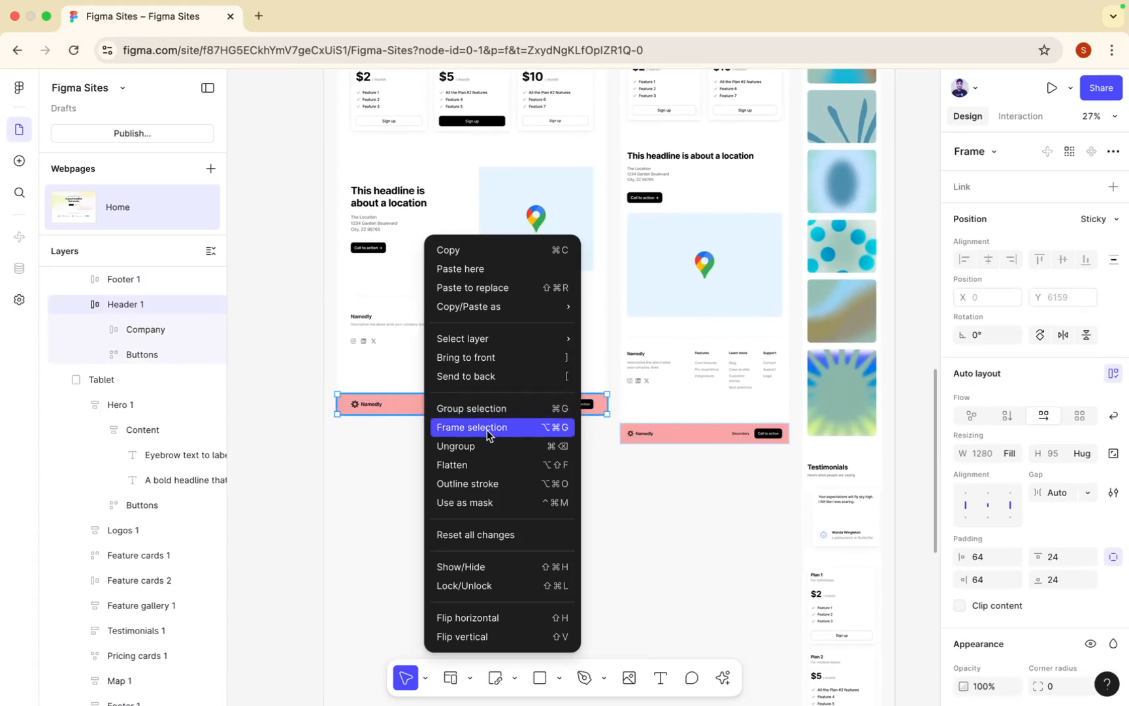
pyautogui.click(508, 358)
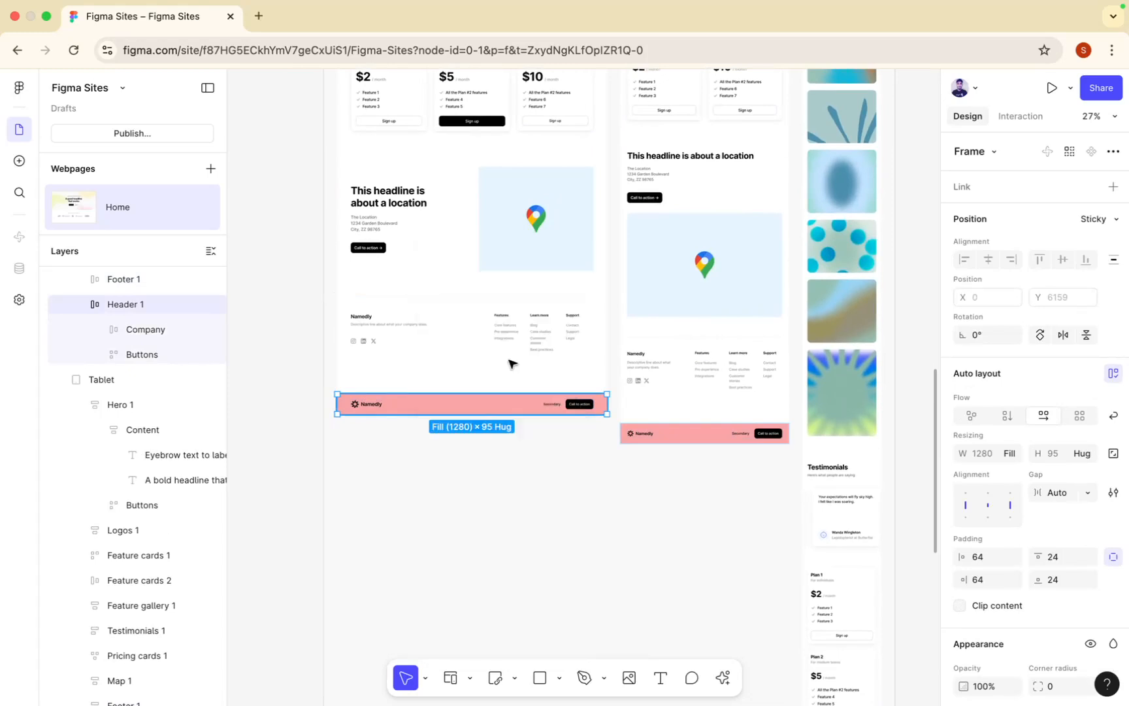
pyautogui.rightClick(500, 413)
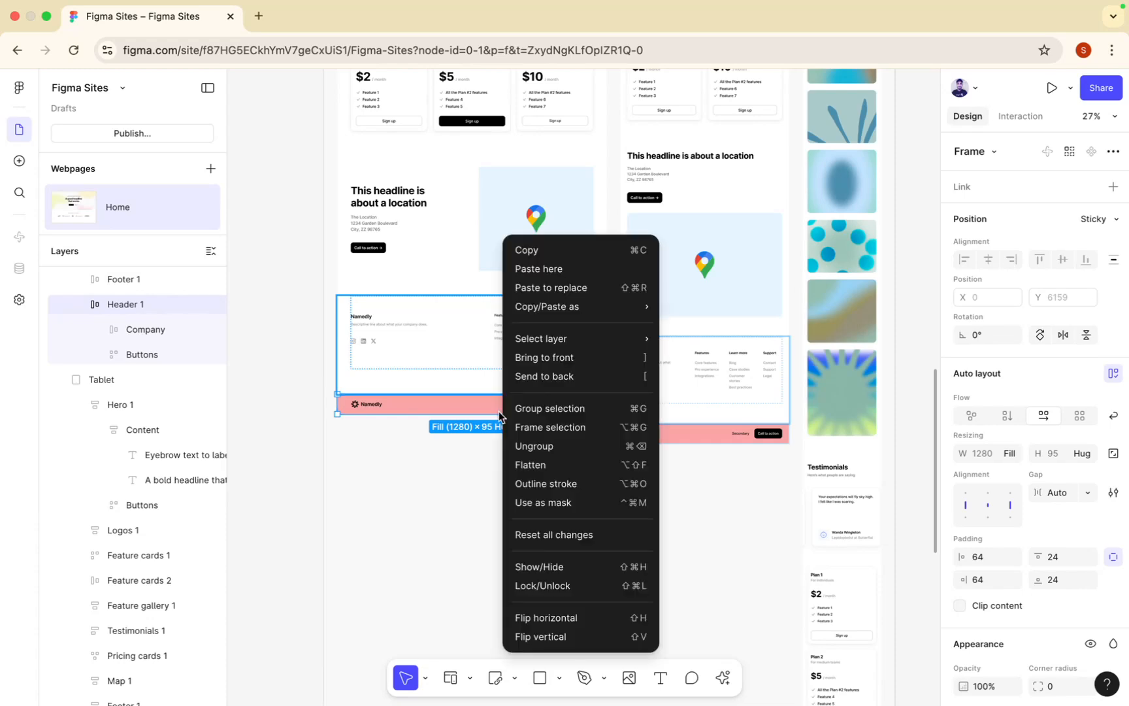
pyautogui.click(566, 378)
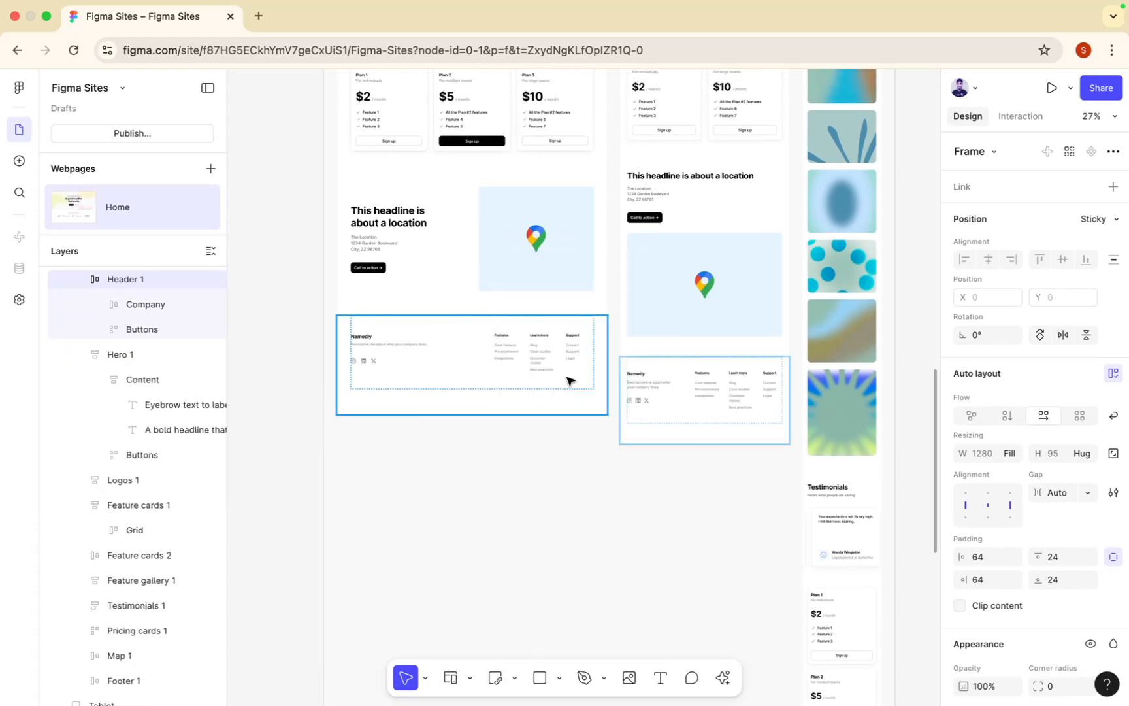
# Step: Preview the Home page at Desktop size, check the header's layering over the hero while scrolling, and exit the preview
pyautogui.scroll(20, 570, 381)
pyautogui.scroll(-10, 571, 381)
pyautogui.scroll(3, 571, 381)
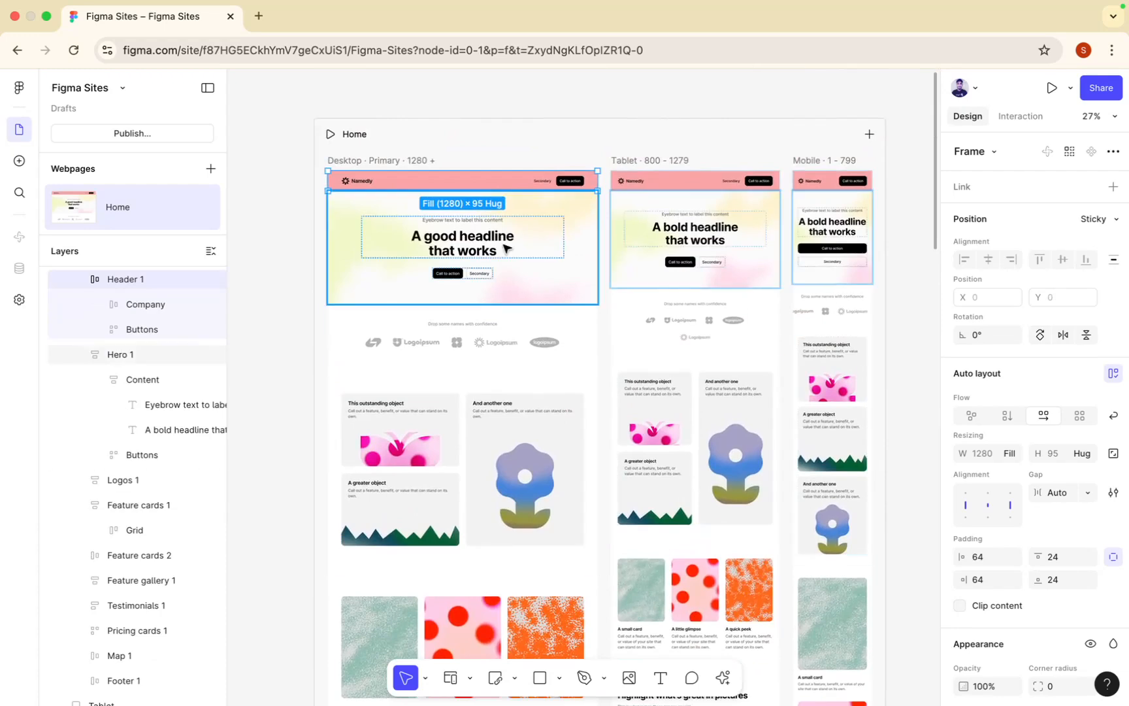
pyautogui.click(329, 134)
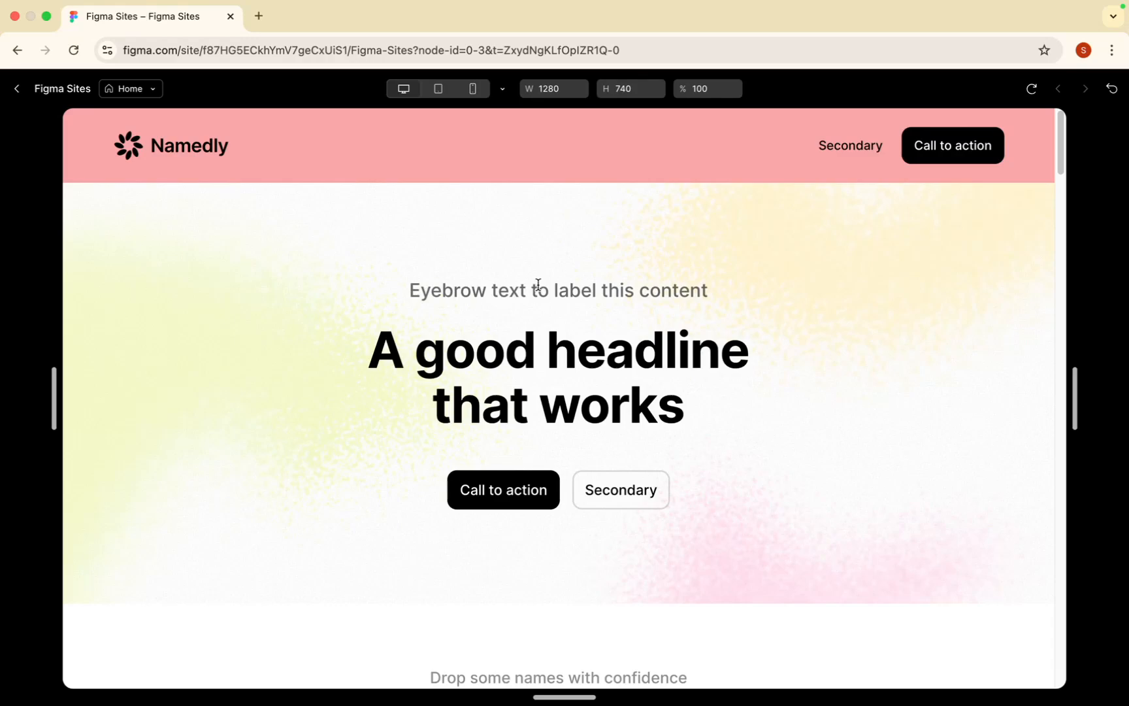
pyautogui.scroll(-10, 539, 281)
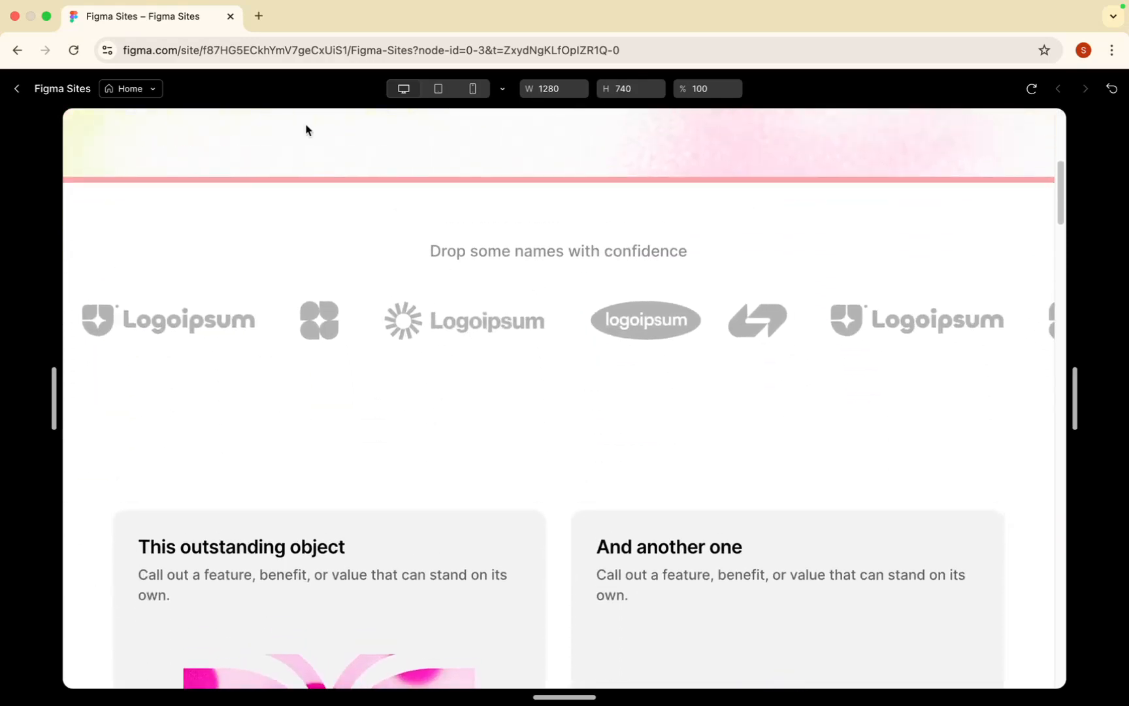
pyautogui.click(19, 91)
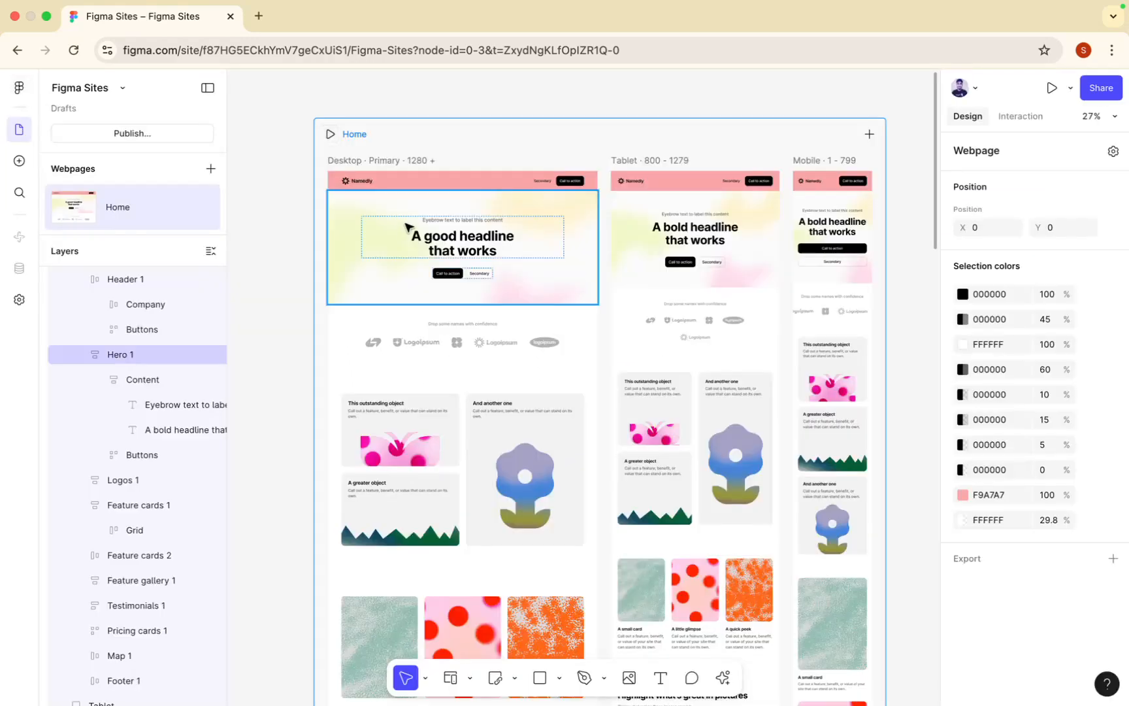
# Step: Select the whole Desktop header block above the hero and bring it to the front again
pyautogui.doubleClick(477, 187)
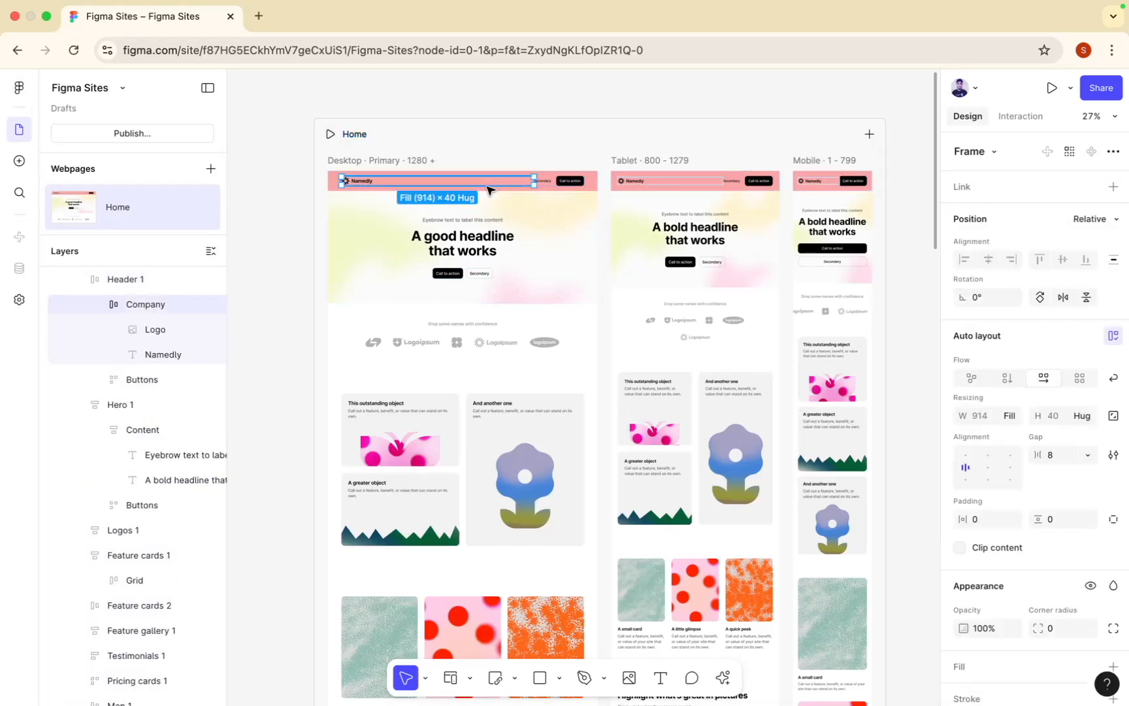
pyautogui.click(543, 203)
pyautogui.click(542, 184)
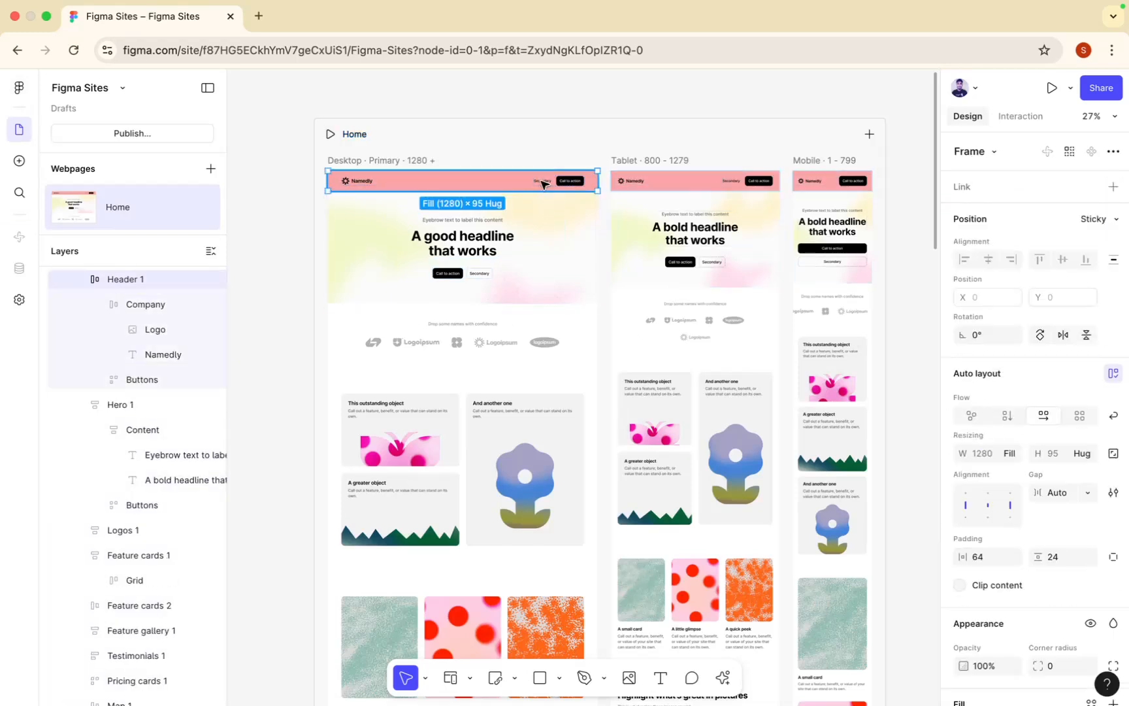
pyautogui.rightClick(546, 180)
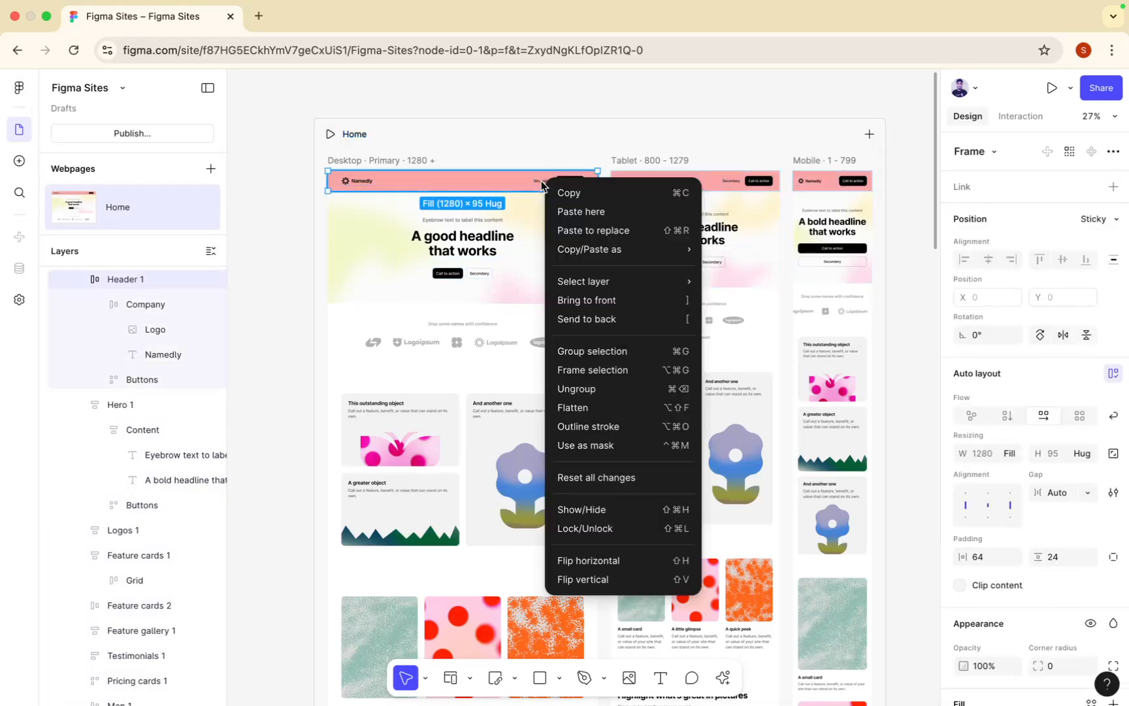
pyautogui.click(586, 301)
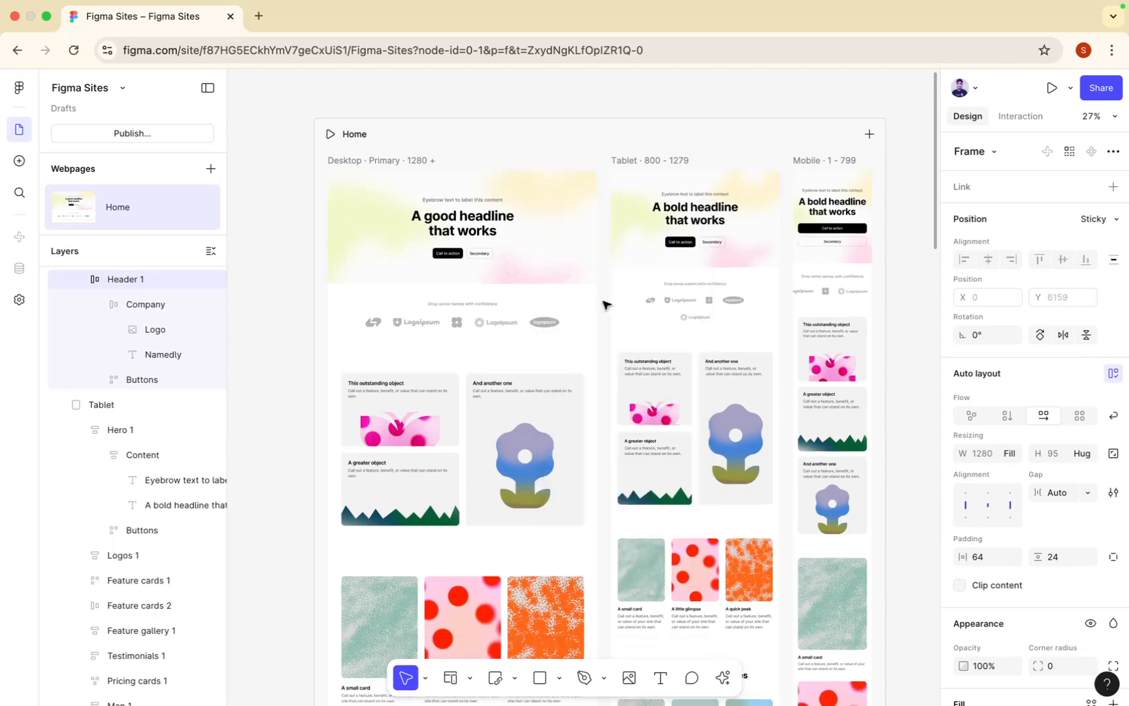
# Step: Preview the Home page at Desktop size, check where the header sits from hero to footer, and exit the preview
pyautogui.click(330, 134)
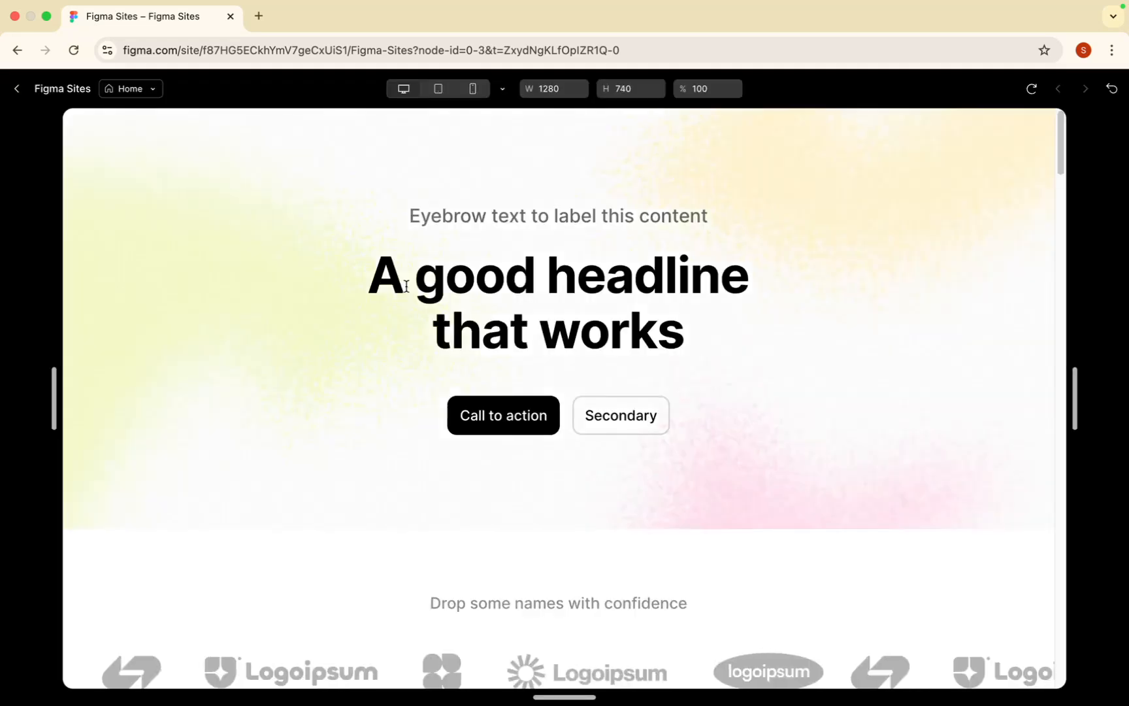
pyautogui.scroll(-20, 406, 286)
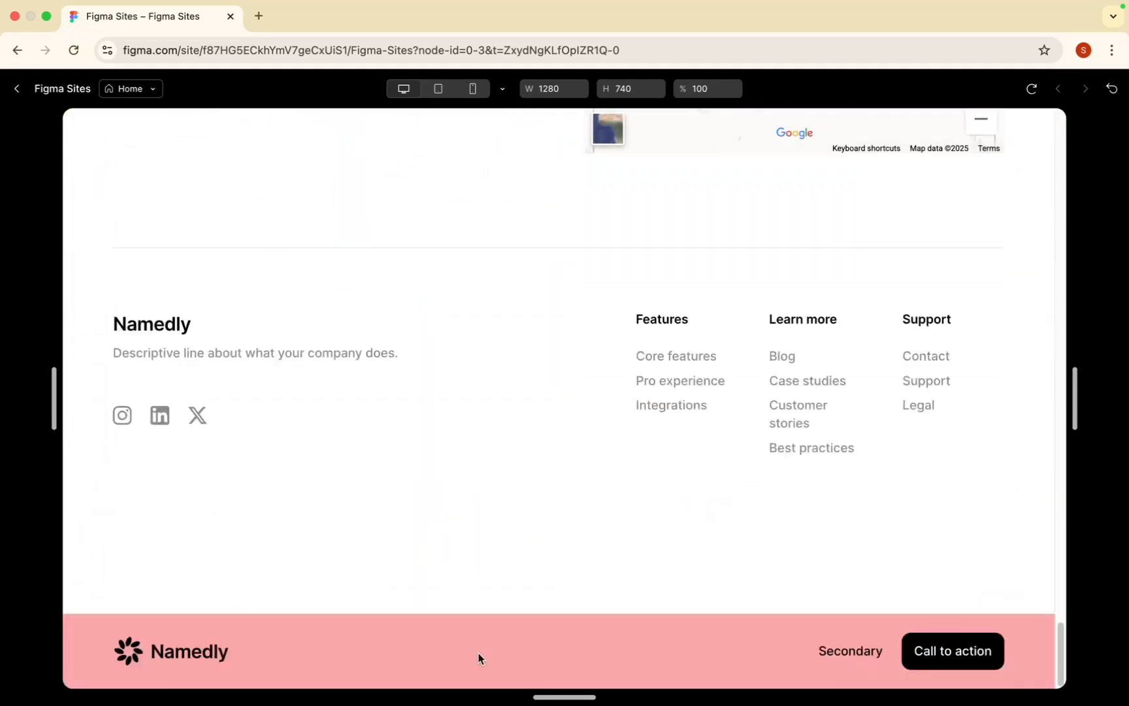
pyautogui.scroll(15, 582, 627)
pyautogui.scroll(10, 583, 629)
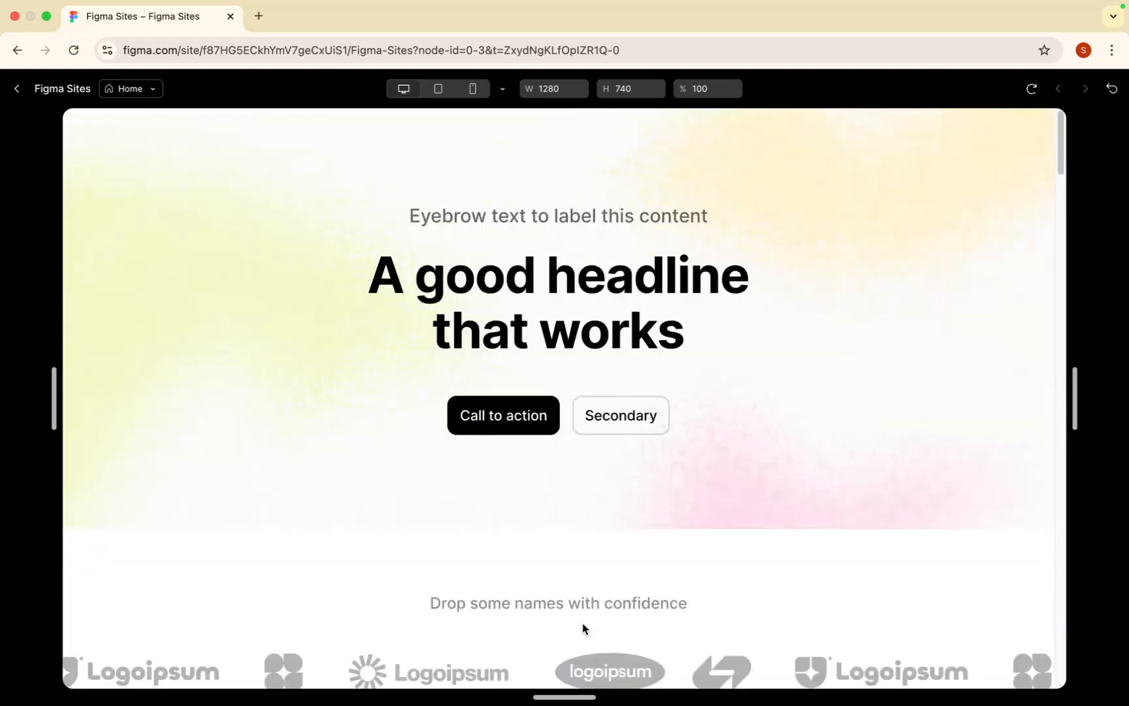
pyautogui.click(18, 89)
# Step: Set the site title to the owner's first name in the publishing settings and publish the site
pyautogui.scroll(-8, 461, 455)
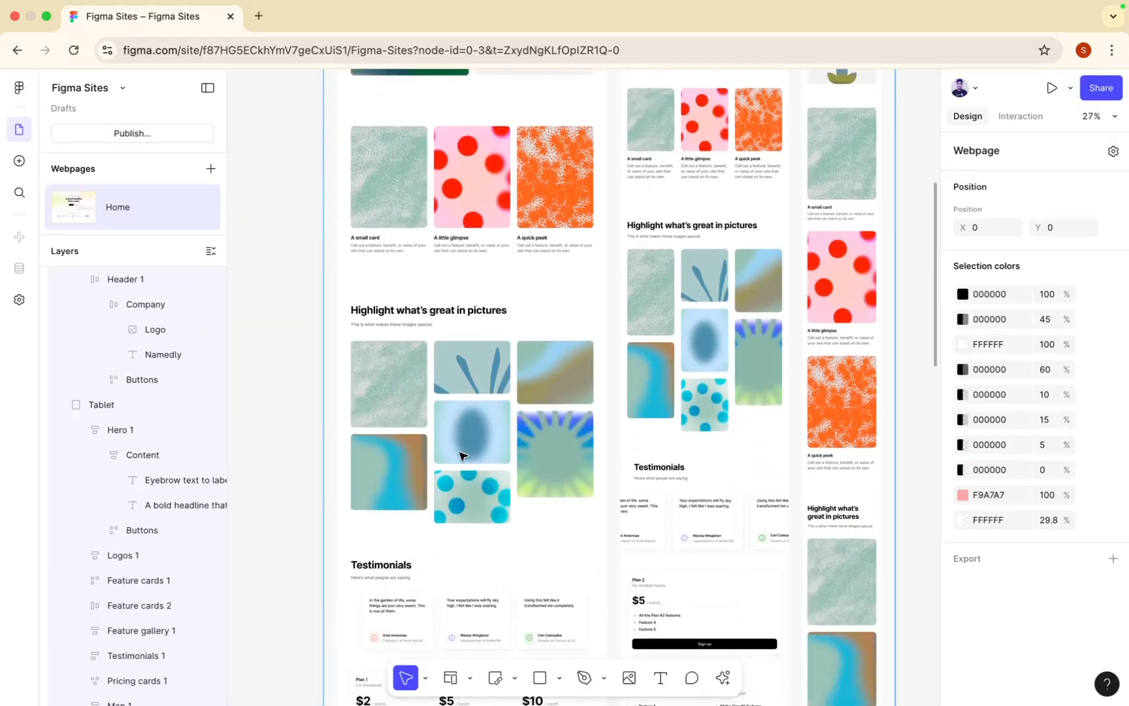
pyautogui.scroll(6, 461, 455)
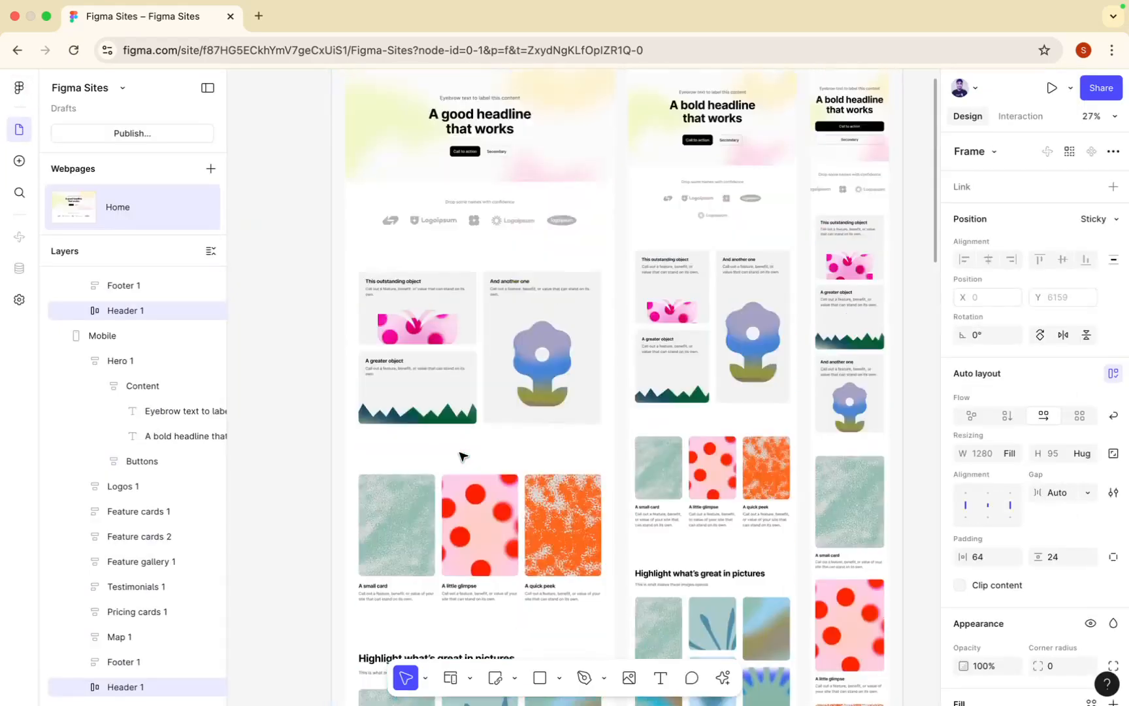
pyautogui.scroll(5, 462, 455)
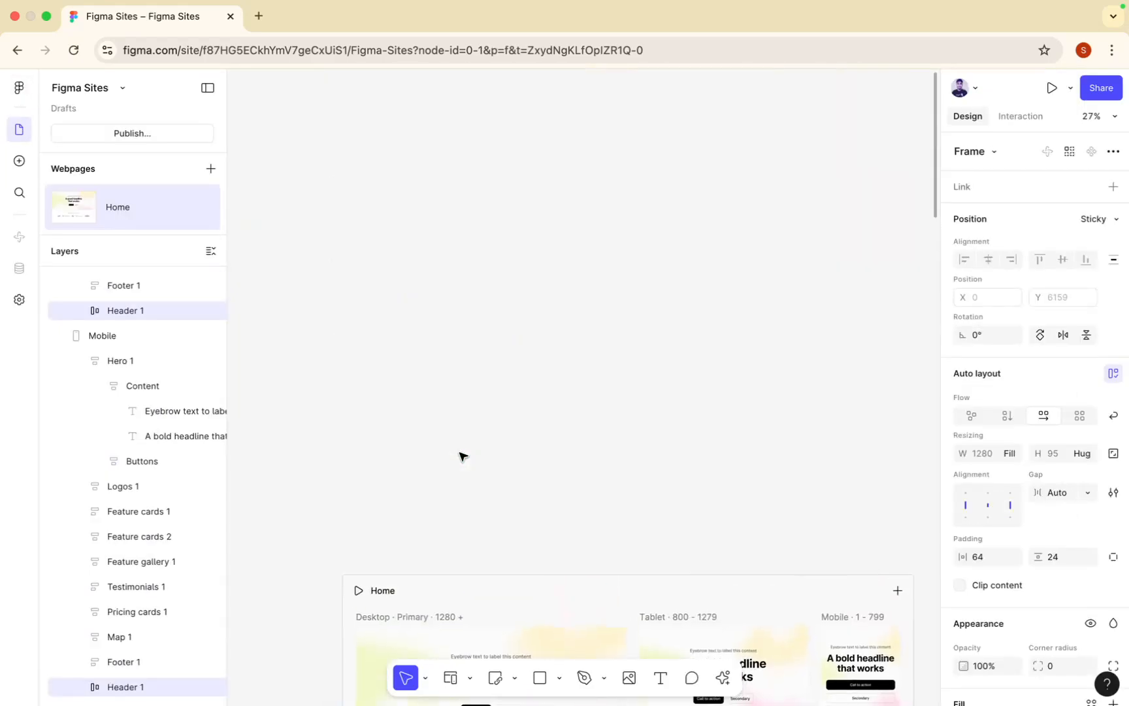
pyautogui.click(143, 135)
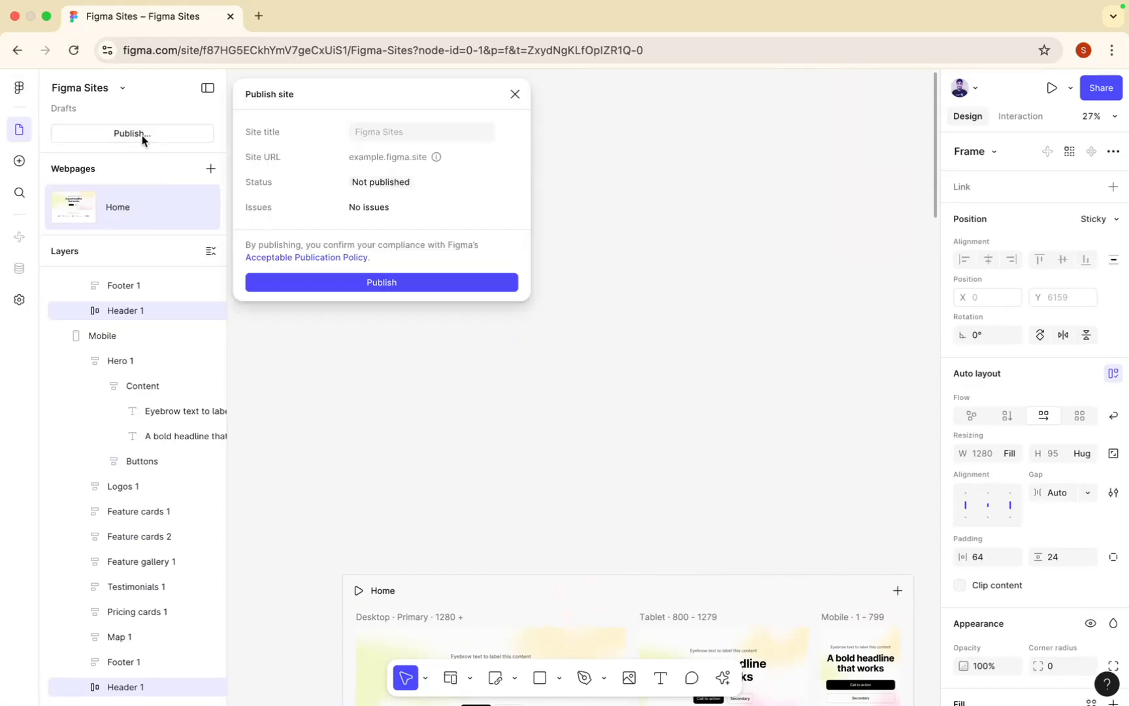
pyautogui.click(379, 137)
pyautogui.write('S')
pyautogui.press('BackSpace')
pyautogui.write('Sadiq')
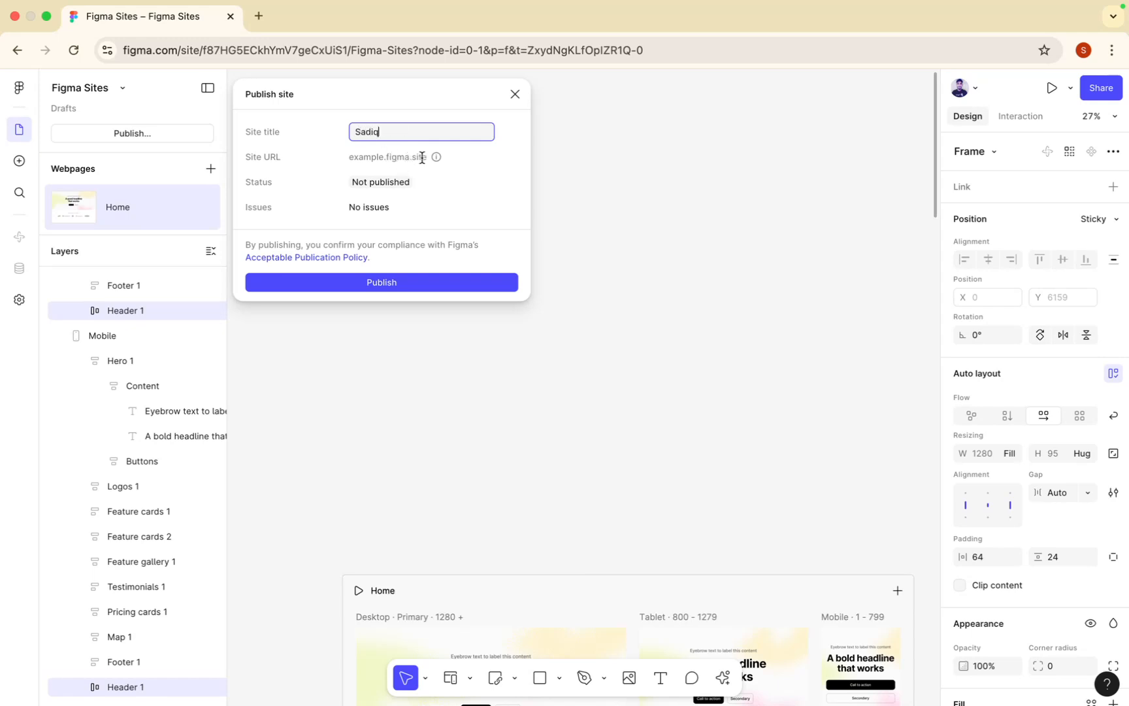
pyautogui.moveTo(434, 160)
pyautogui.click(377, 189)
pyautogui.click(382, 282)
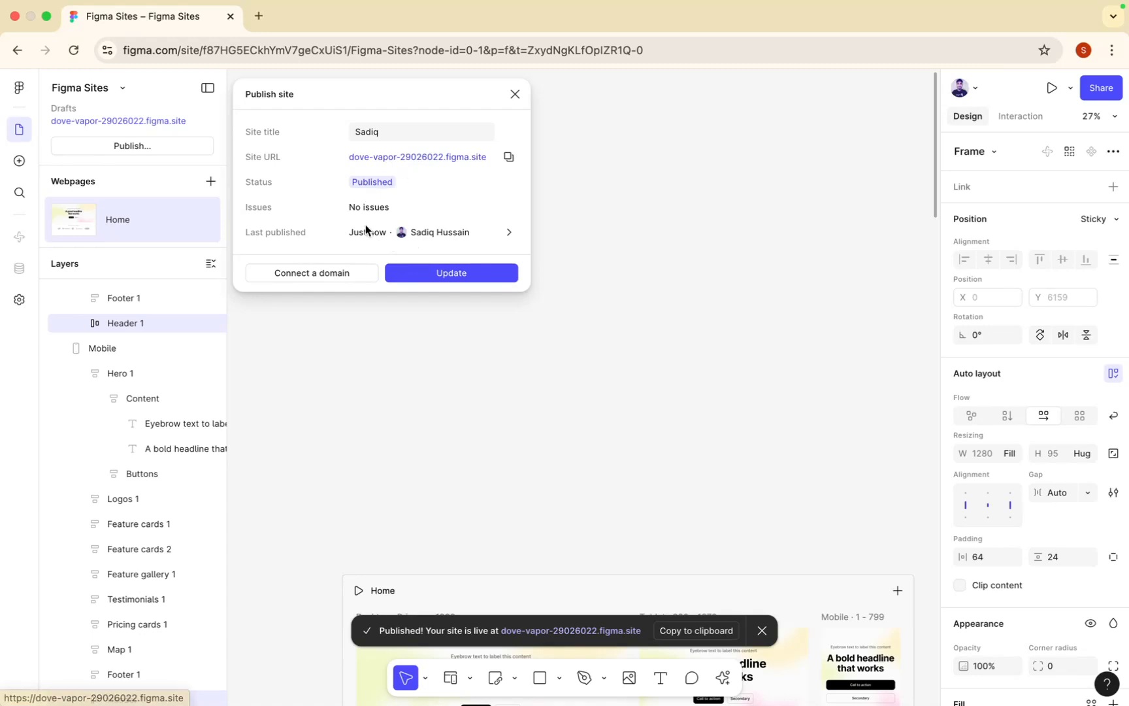
# Step: Open the site's domain settings and visit the published site through its base domain link
pyautogui.click(326, 278)
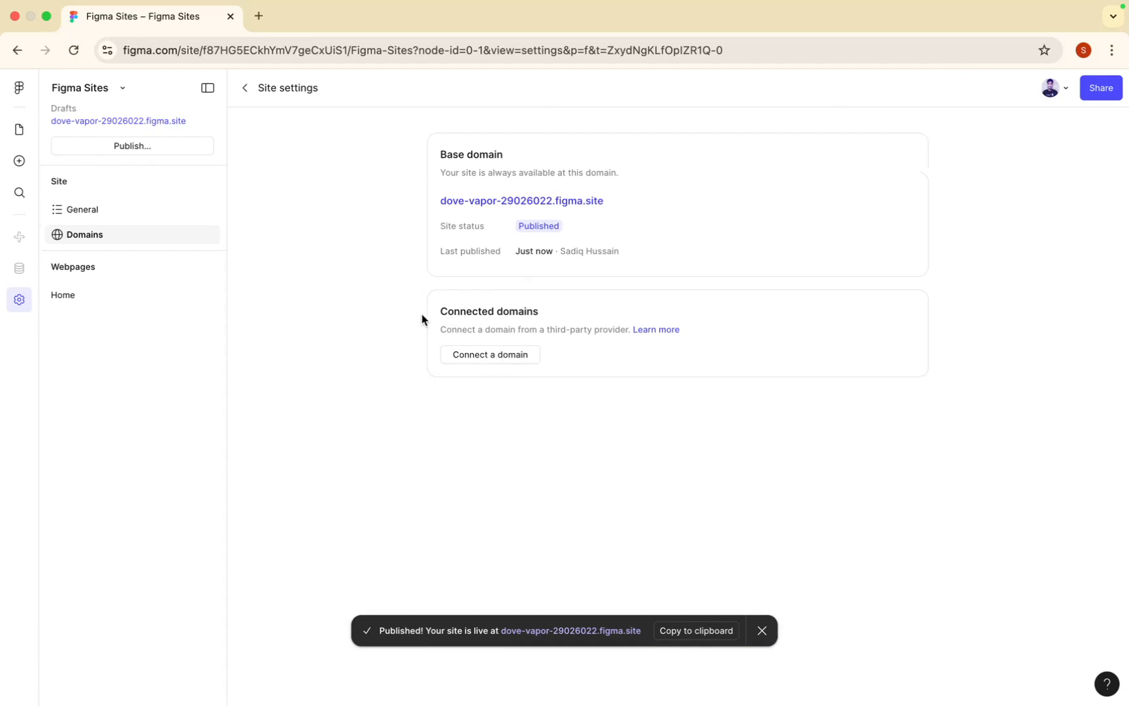
pyautogui.click(18, 51)
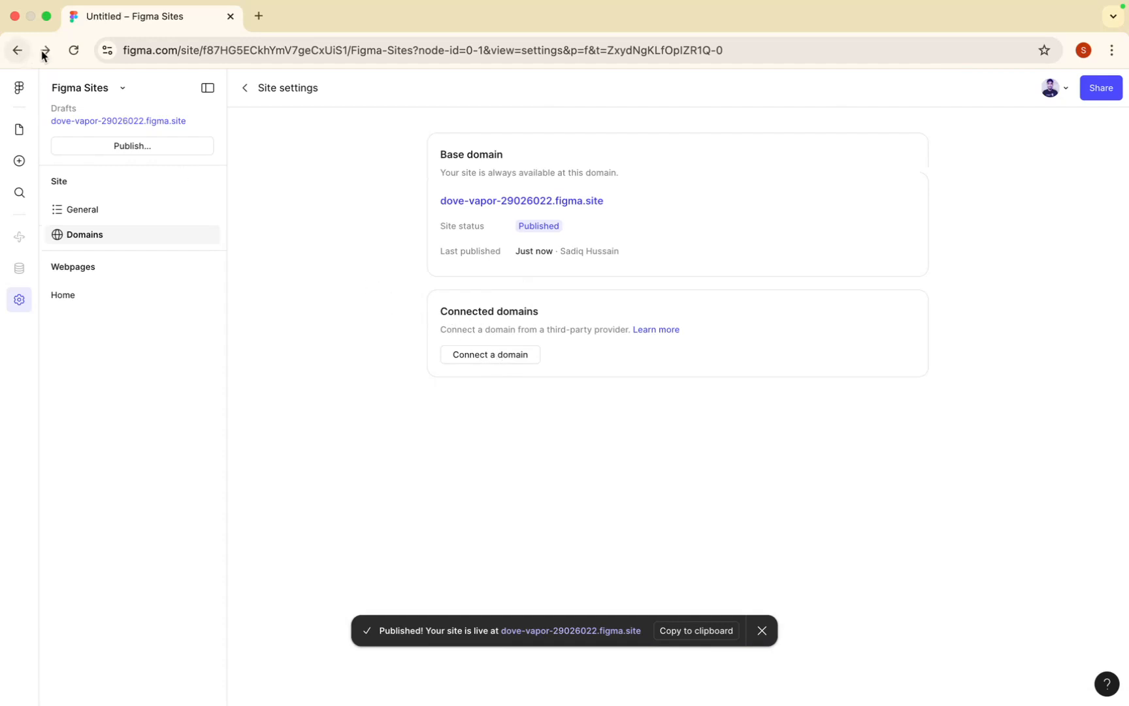
pyautogui.click(498, 201)
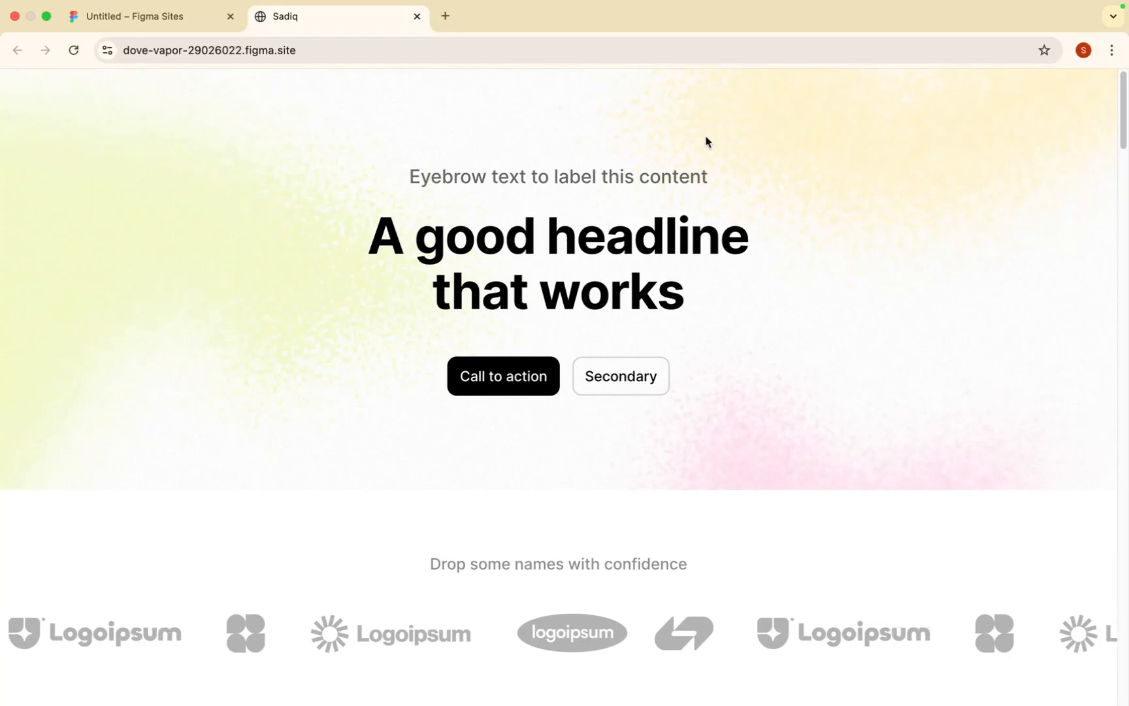
# Step: Review the live page from the hero through the gallery and map to the footer, and return to the Figma Sites settings
pyautogui.scroll(-15, 706, 141)
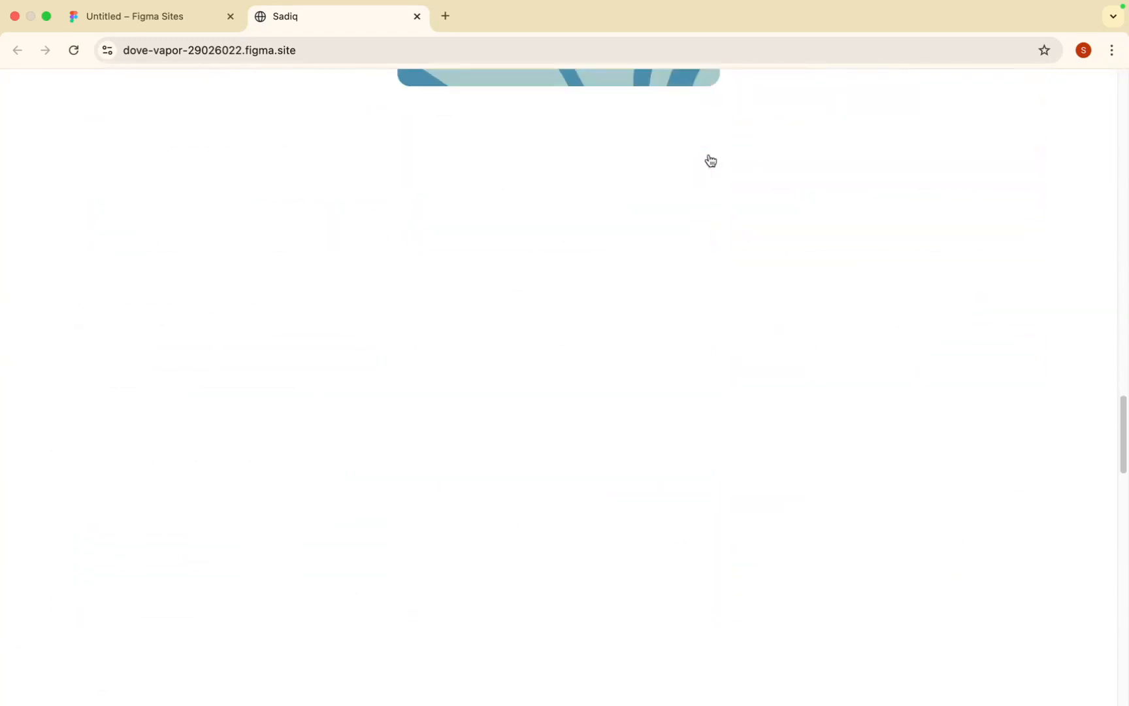
pyautogui.scroll(6, 711, 222)
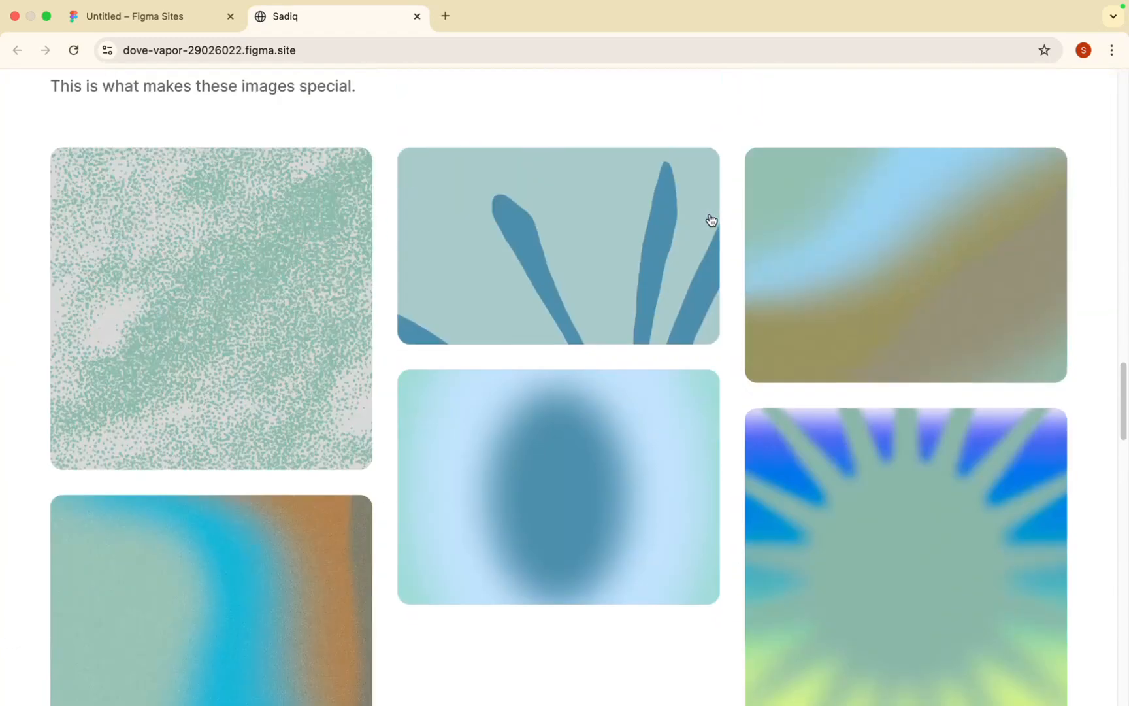
pyautogui.scroll(-15, 752, 271)
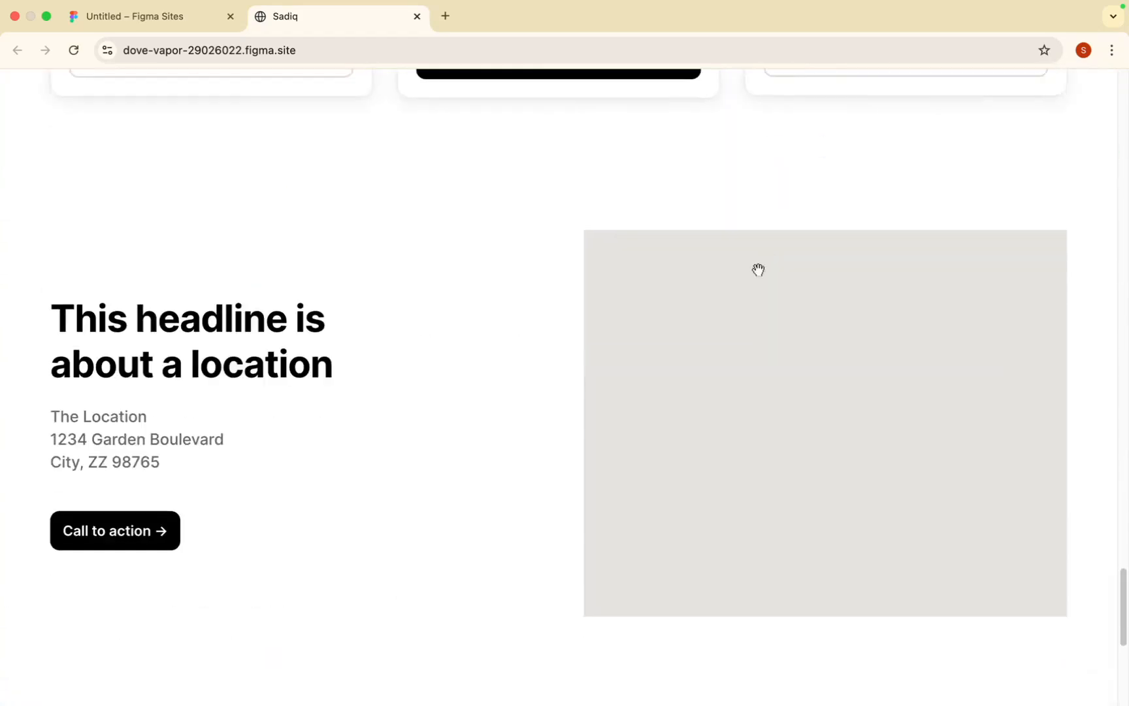
pyautogui.scroll(-6, 761, 278)
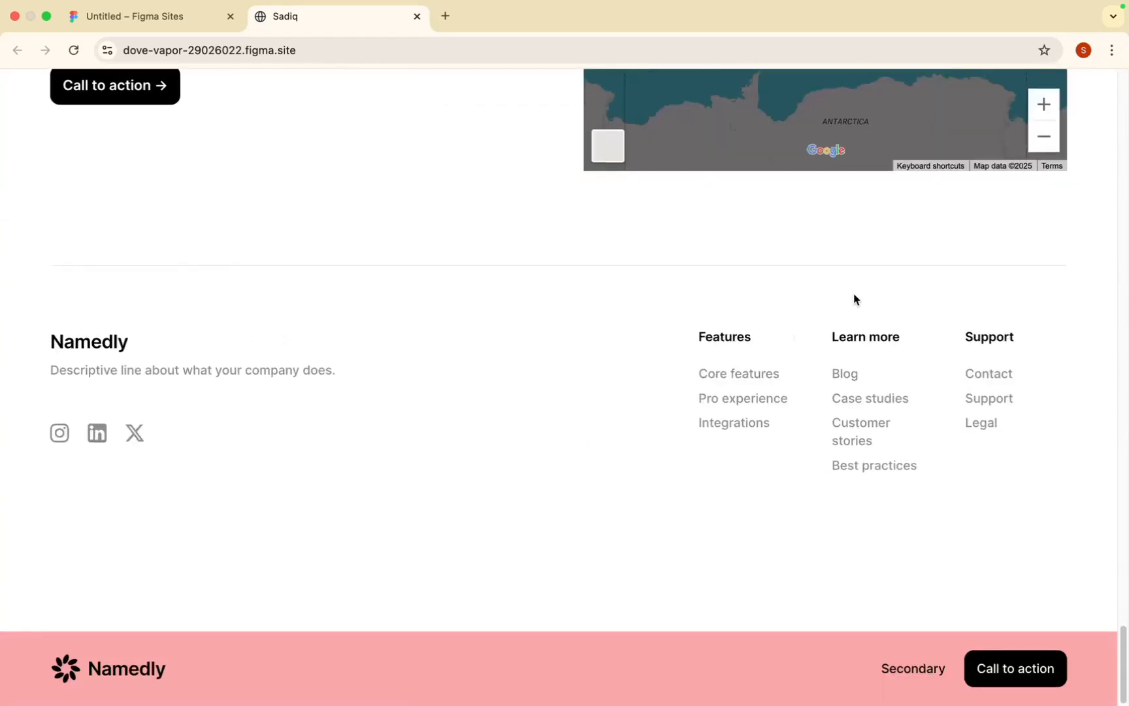
pyautogui.click(148, 14)
pyautogui.click(46, 16)
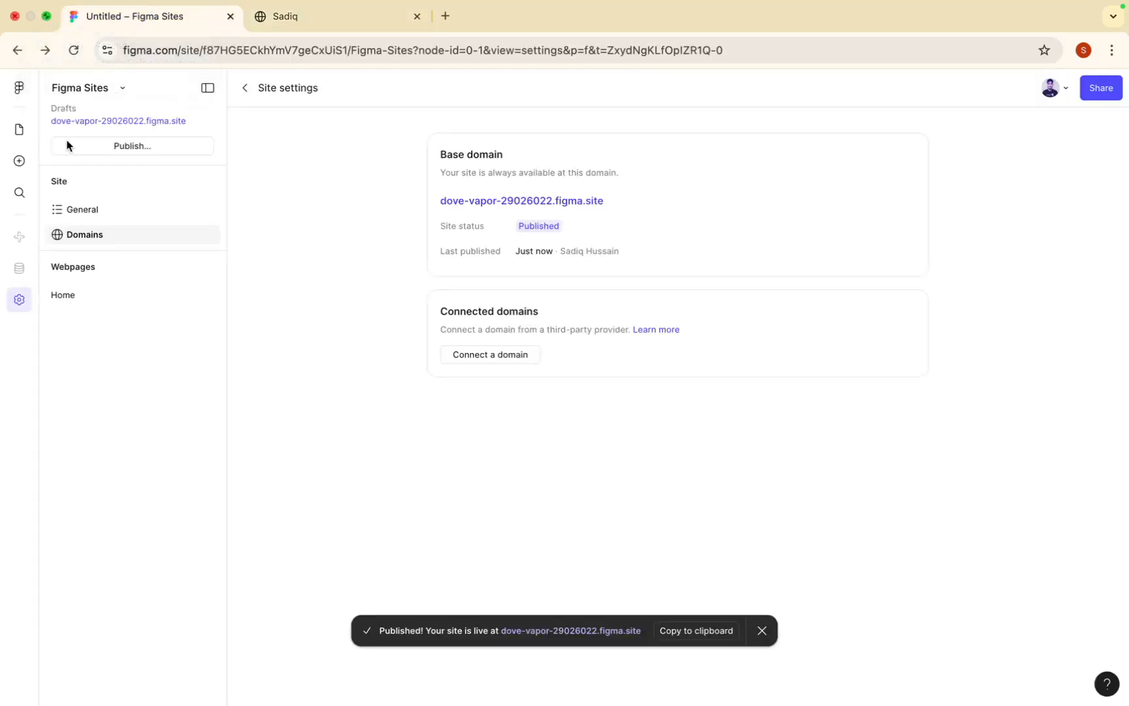